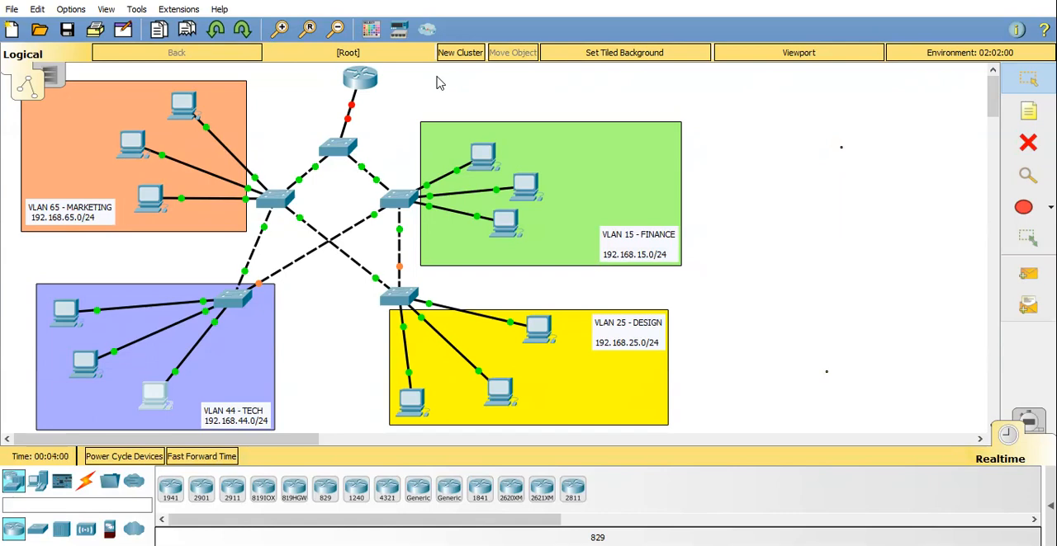
# Open the command line of the switch directly below the router and enter privileged EXEC mode.
pyautogui.click(340, 152)
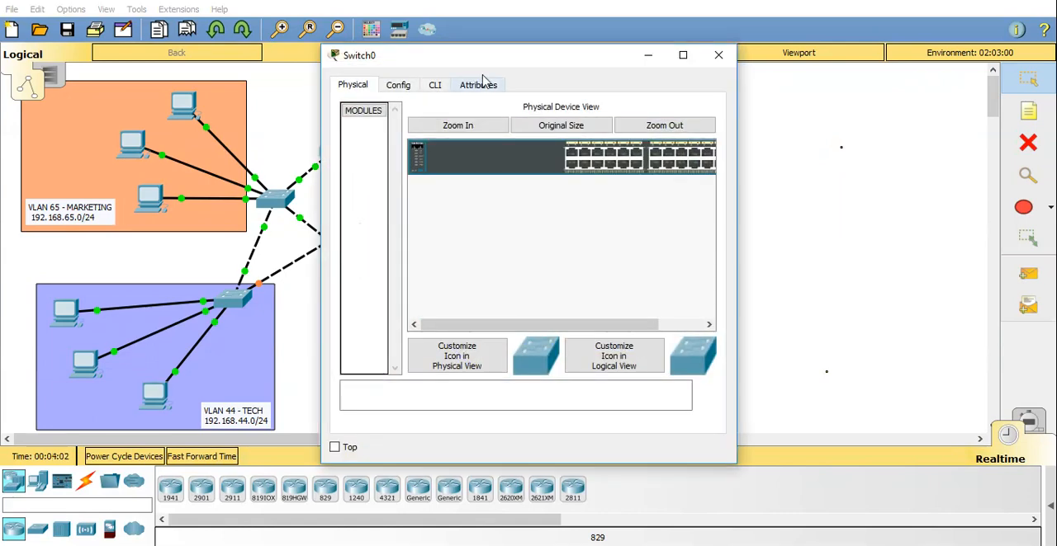
pyautogui.moveTo(589, 52); pyautogui.dragTo(866, 66)
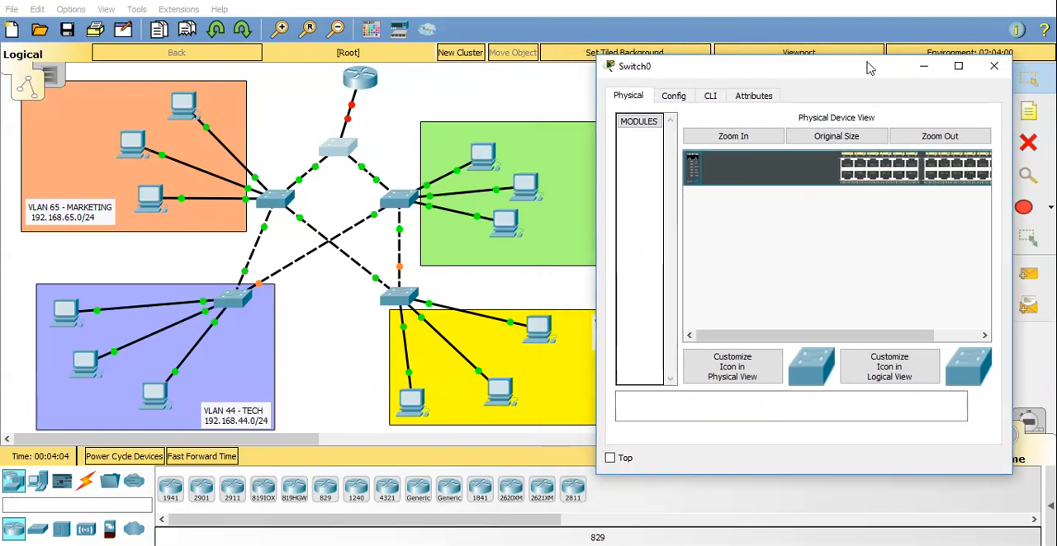
pyautogui.click(713, 98)
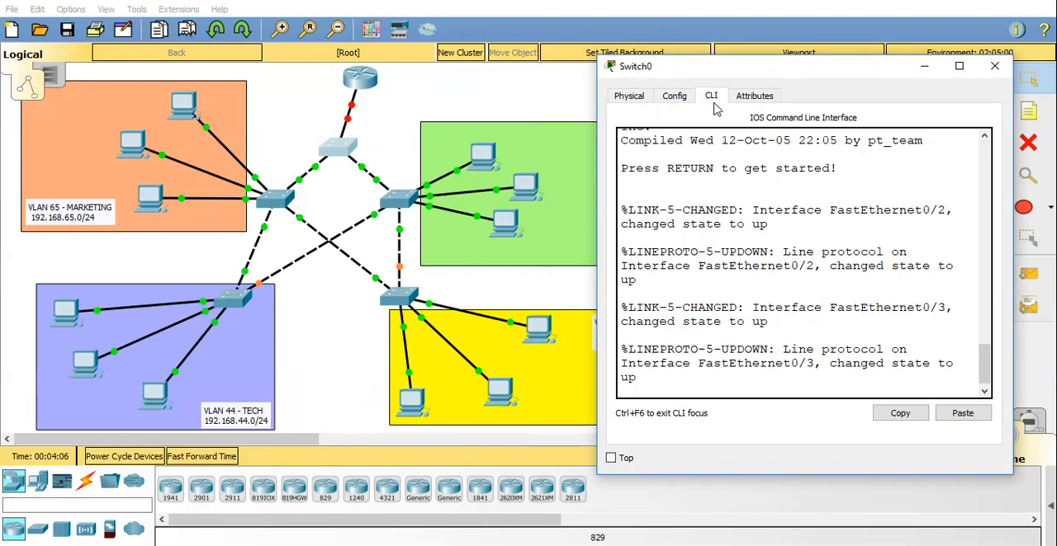
pyautogui.press('Return')
pyautogui.press('Return')
pyautogui.write('en')
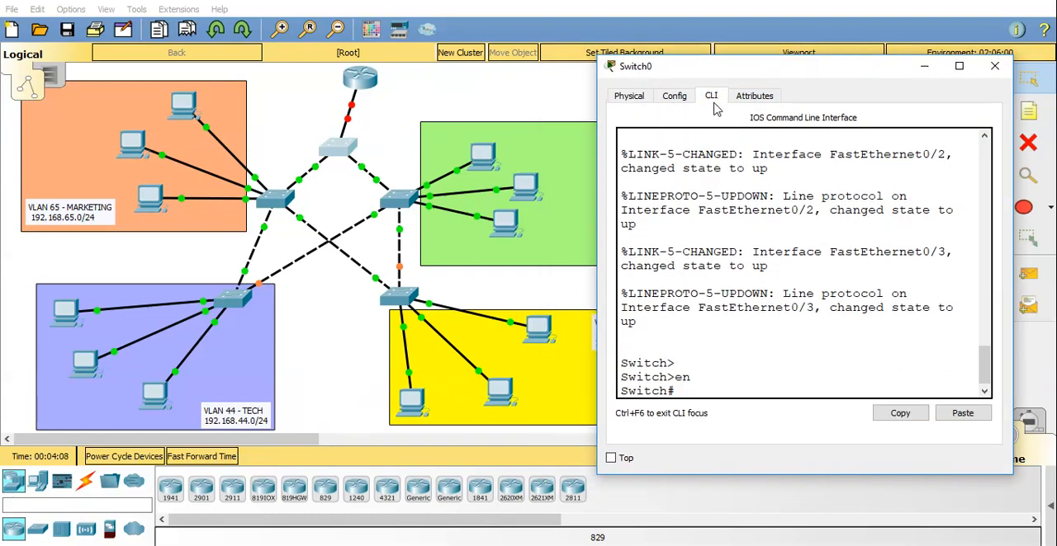
pyautogui.press('Return')
# Enter global configuration mode on this switch and set its hostname to S1.
pyautogui.write('conf t')
pyautogui.press('Return')
pyautogui.write('host S1')
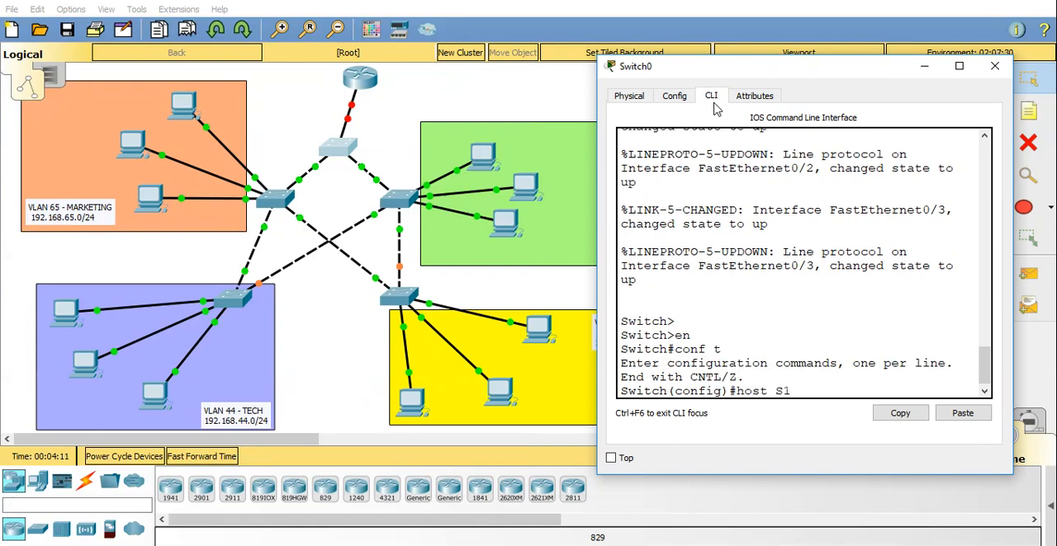
pyautogui.press('Return')
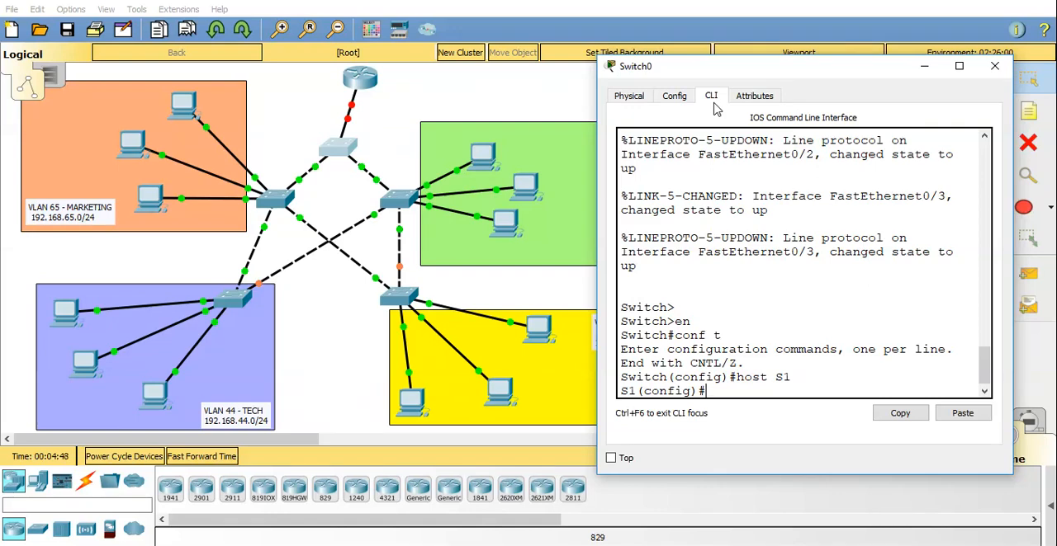
# Set the VTP mode of S1 to server.
pyautogui.write('vtp mode ser')
pyautogui.press('Tab')
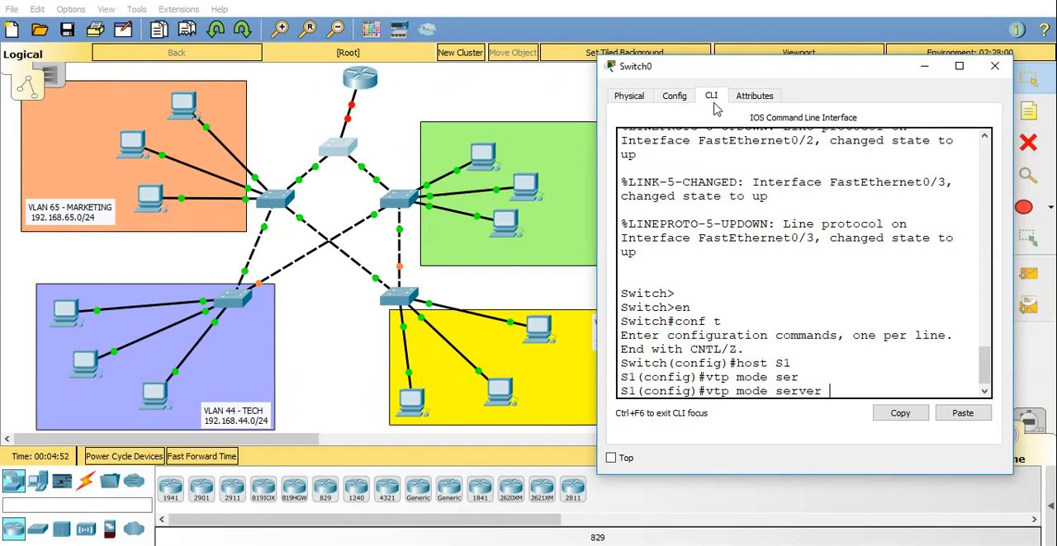
pyautogui.press('Return')
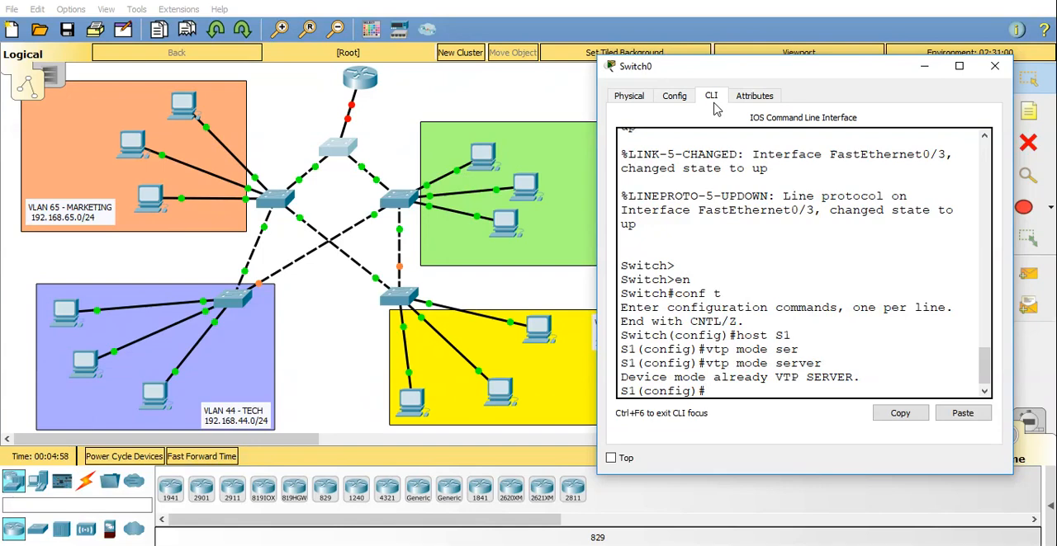
# Consult the VTP command help on S1 and set the VTP domain name to TANGO.
pyautogui.write('vtp ?')
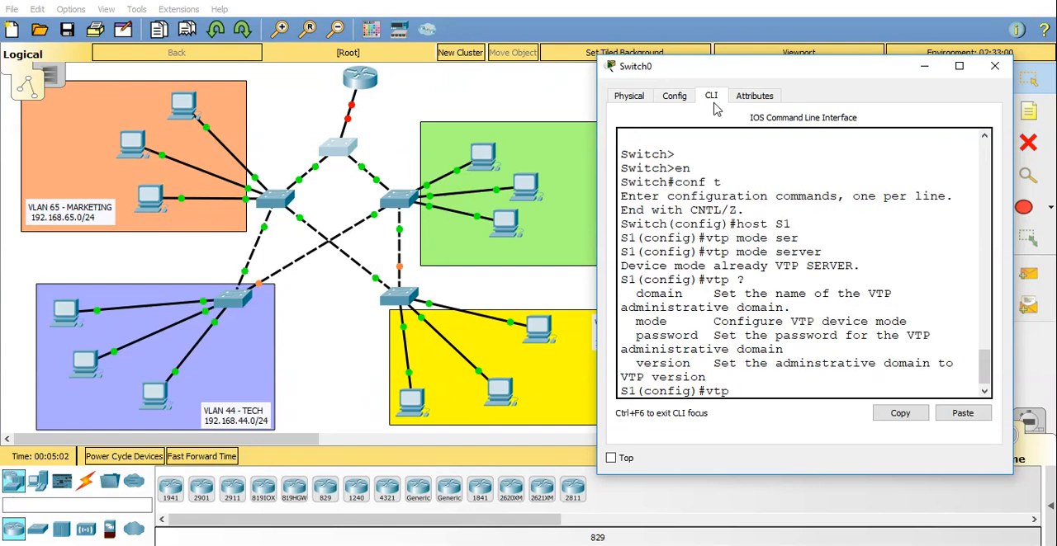
pyautogui.write('dom')
pyautogui.press('BackSpace')
pyautogui.press('BackSpace')
pyautogui.press('BackSpace')
pyautogui.write('dom')
pyautogui.press('Tab')
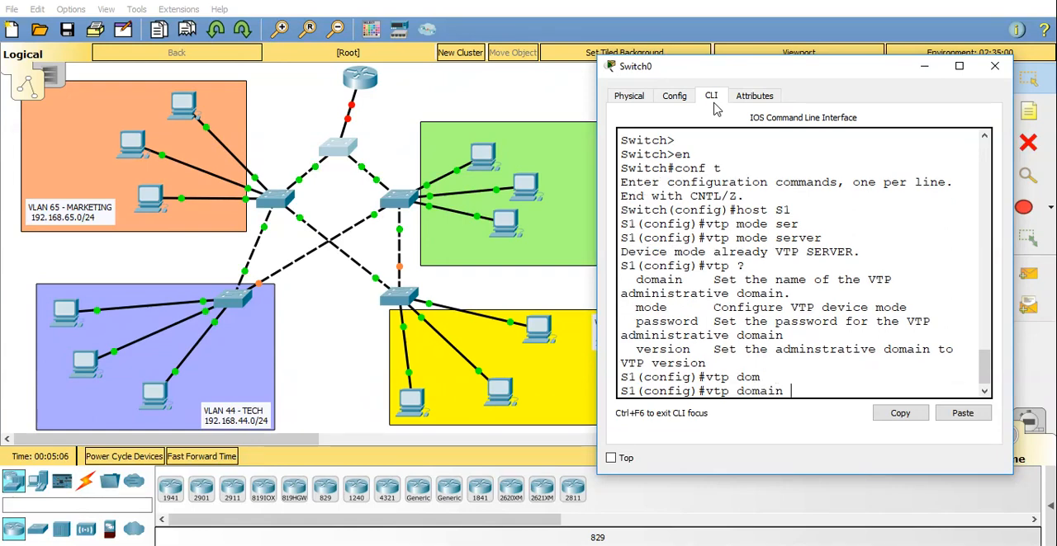
pyautogui.write('?')
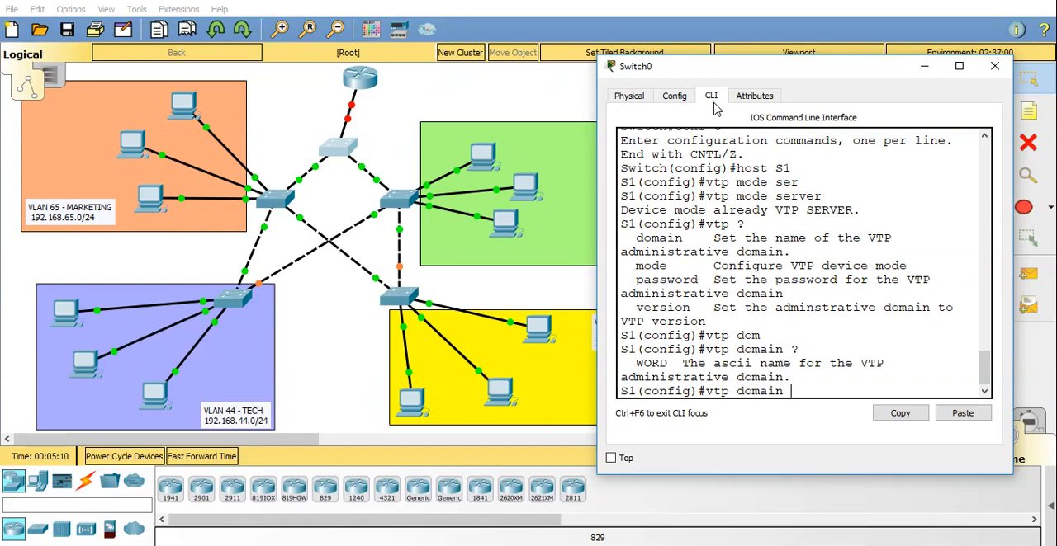
pyautogui.write('TANGO')
pyautogui.press('Return')
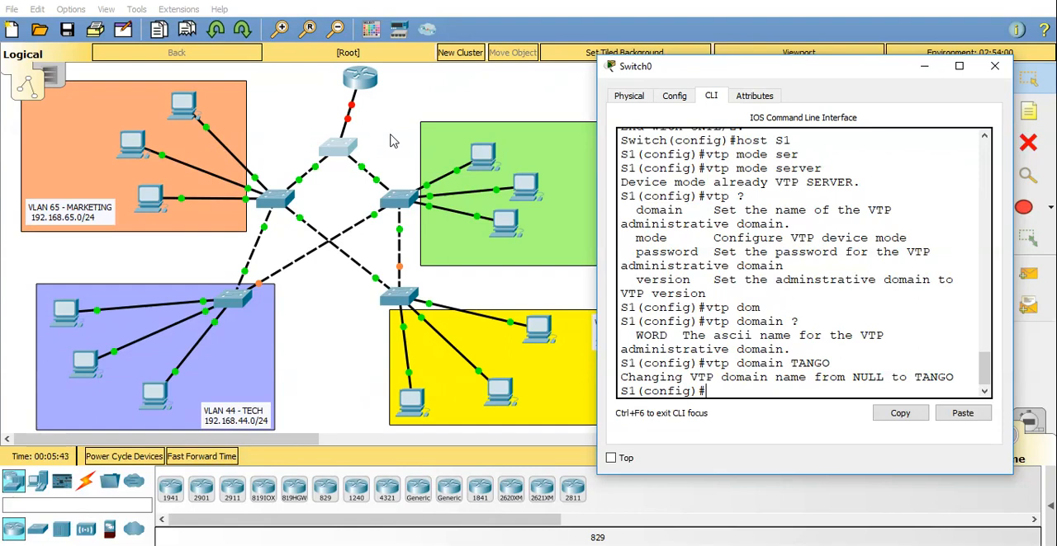
# Create VLAN 15 on S1 and name it Finance.
pyautogui.write('vlan')
pyautogui.moveTo(832, 71); pyautogui.dragTo(916, 63)
pyautogui.write('15')
pyautogui.press('Return')
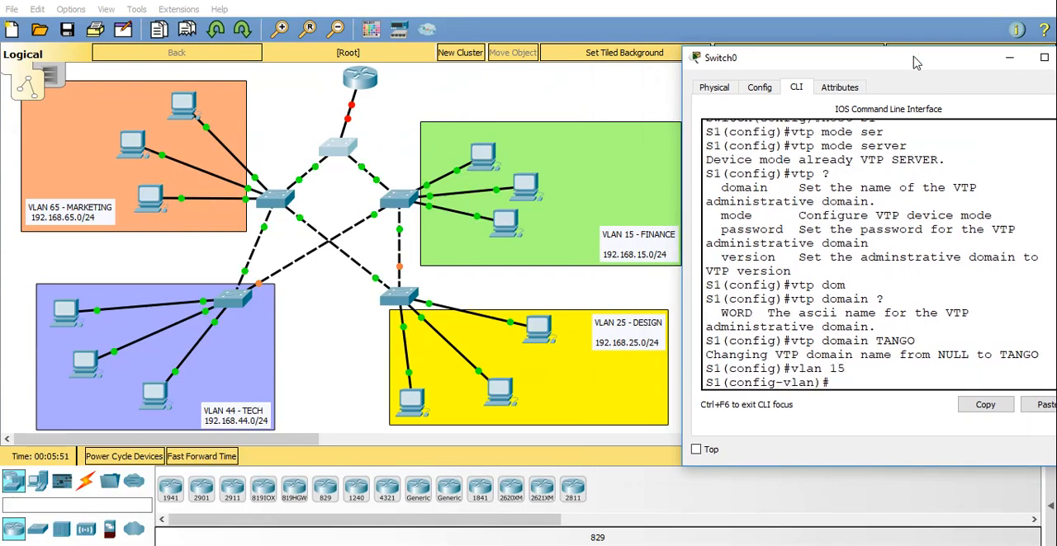
pyautogui.write('name Finace')
pyautogui.press('BackSpace')
pyautogui.write('ance')
pyautogui.press('Return')
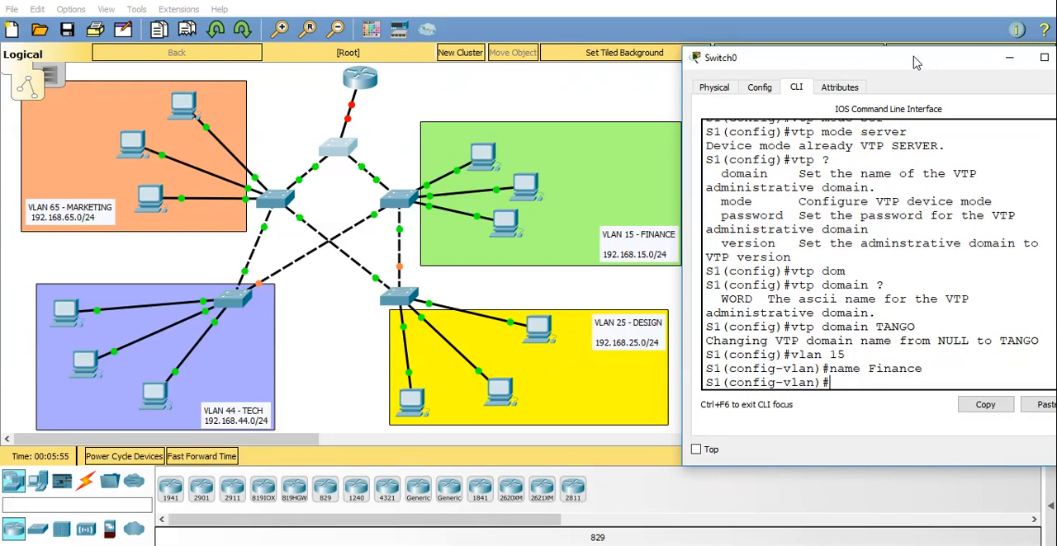
# Create VLAN 25 on S1 and name it Design.
pyautogui.write('vlan 25')
pyautogui.press('Return')
pyautogui.write('name d')
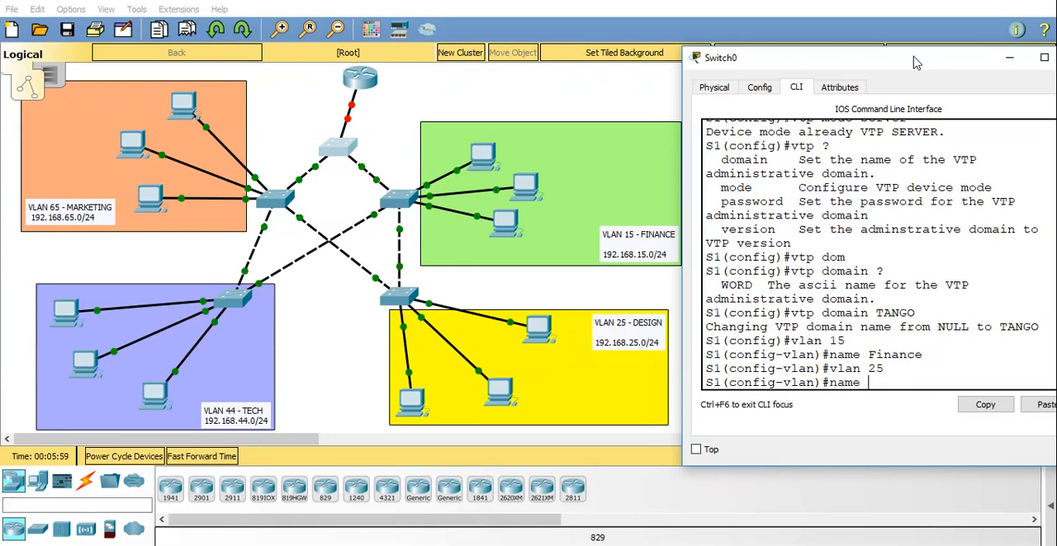
pyautogui.press('BackSpace')
pyautogui.write('Desgi')
pyautogui.press('BackSpace')
pyautogui.press('BackSpace')
pyautogui.write('ign')
pyautogui.press('Return')
# Create VLAN 44 on S1 and name it Tech.
pyautogui.write('vlan 44')
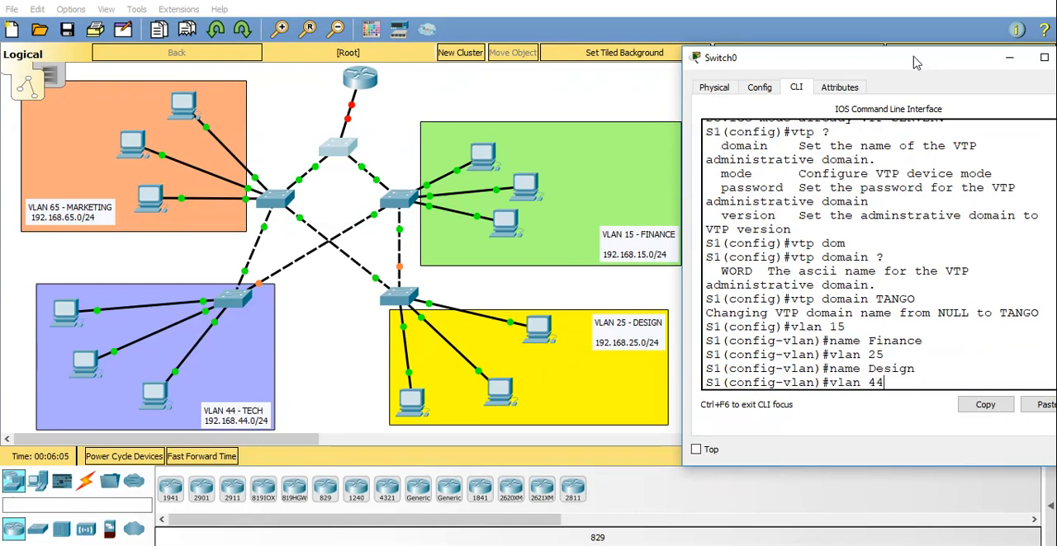
pyautogui.press('Return')
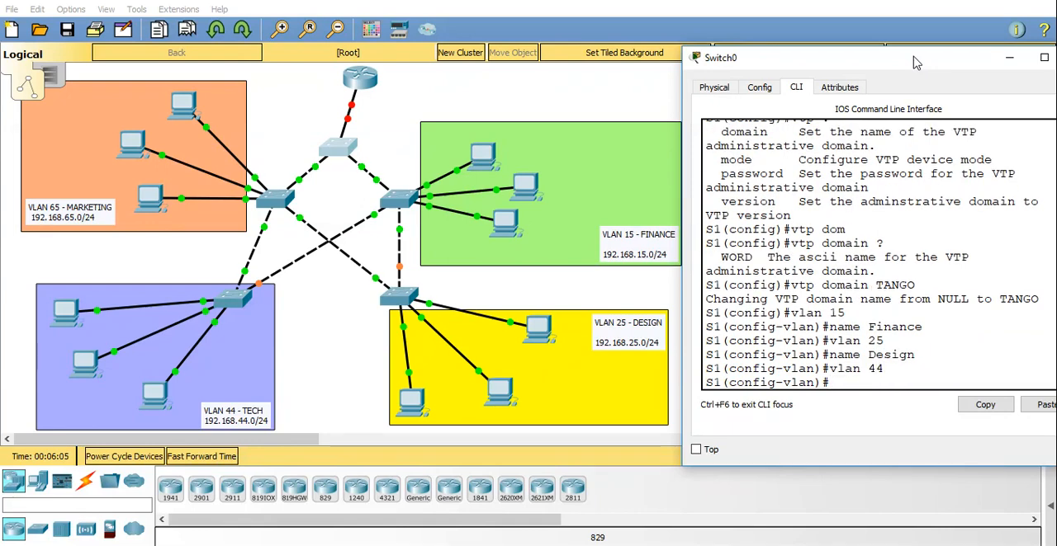
pyautogui.write('name Tech')
pyautogui.press('Return')
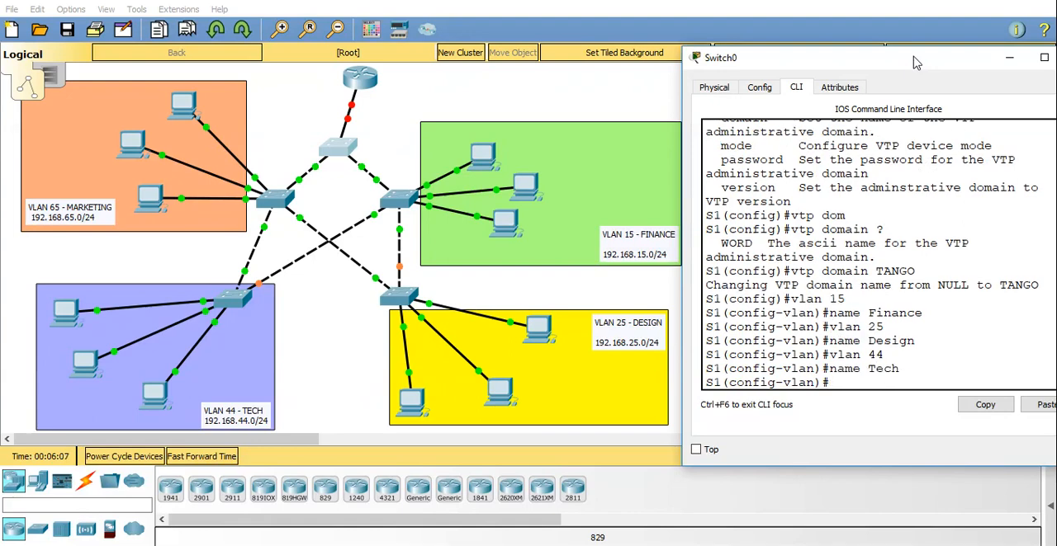
# Create VLAN 65 on S1, name it Marketing, and return to privileged EXEC mode.
pyautogui.write('vlan 65')
pyautogui.press('Return')
pyautogui.write('name M')
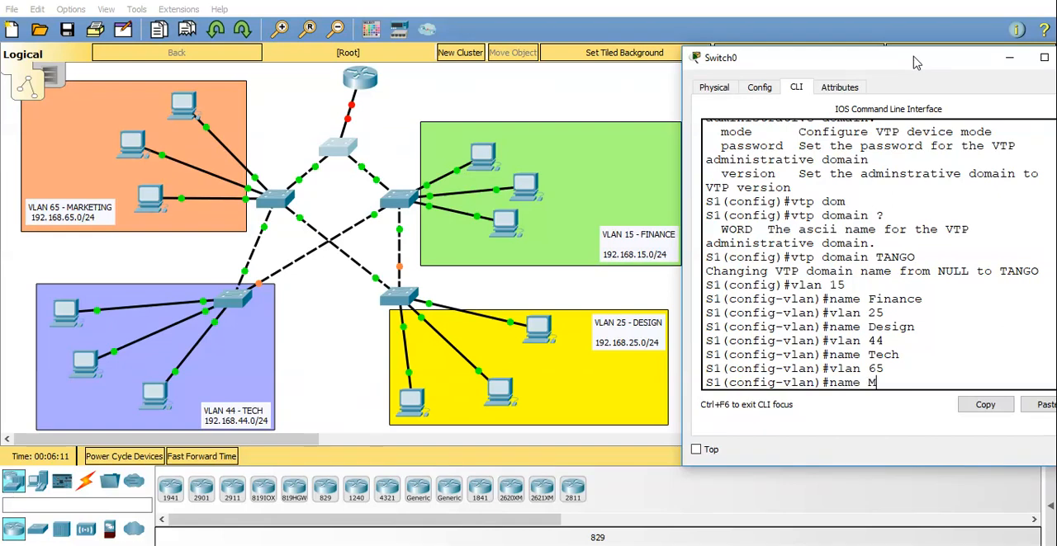
pyautogui.write('arketing')
pyautogui.press('Return')
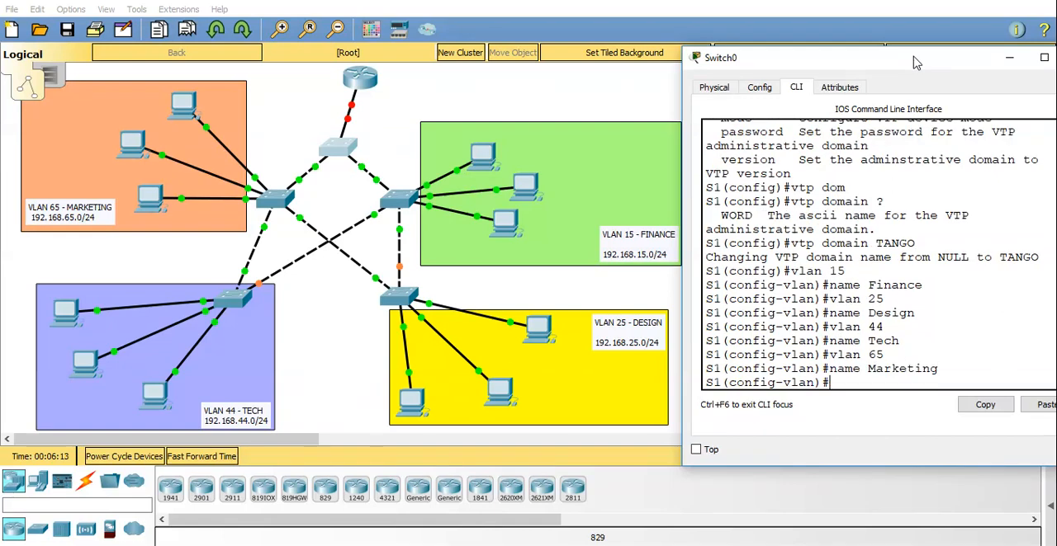
pyautogui.hotkey('ctrl', 'z')
pyautogui.press('Return')
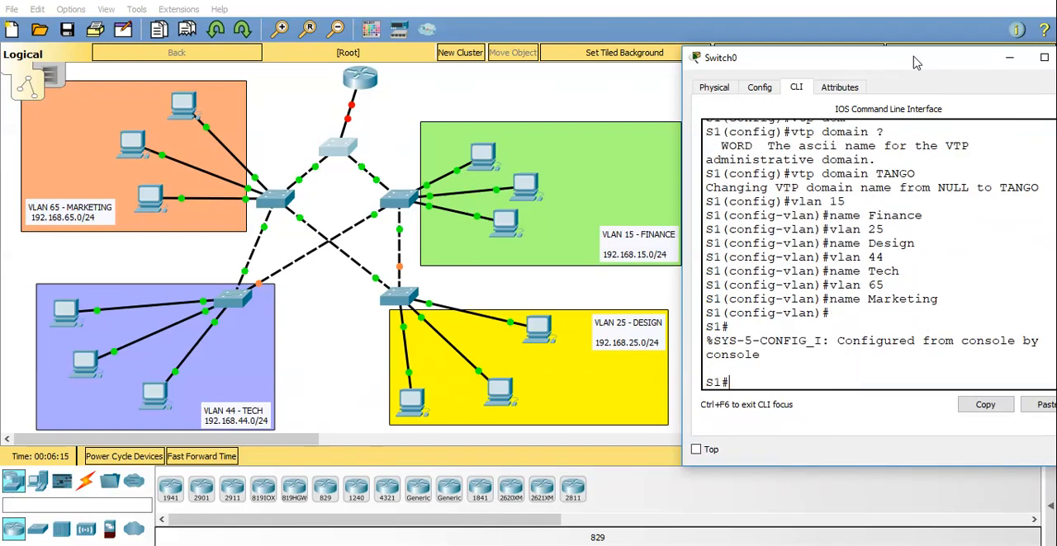
# Display the VLAN table of S1 in an enlarged window, check the four new VLANs, and return to the topology.
pyautogui.click(1044, 58)
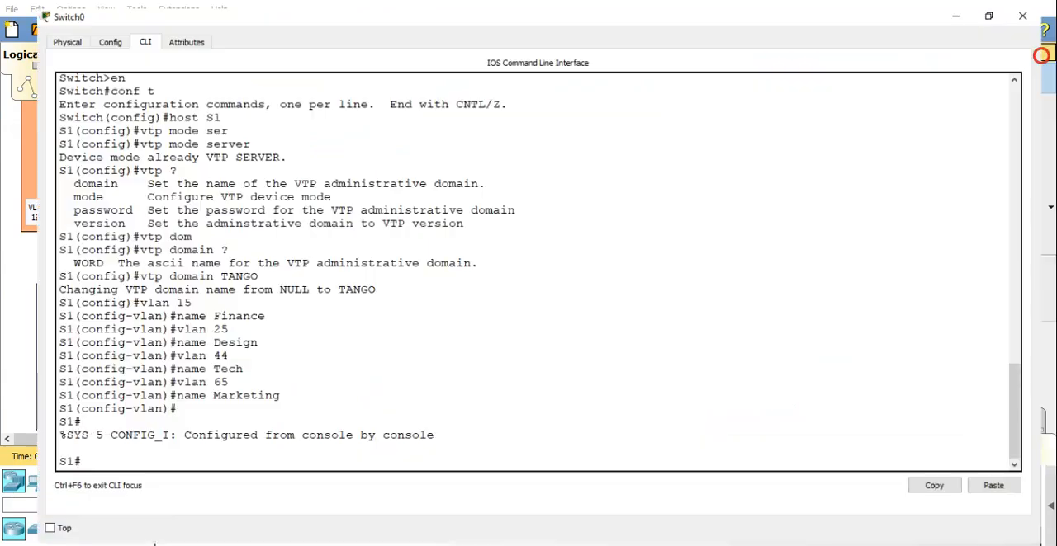
pyautogui.write('show vlan')
pyautogui.press('Return')
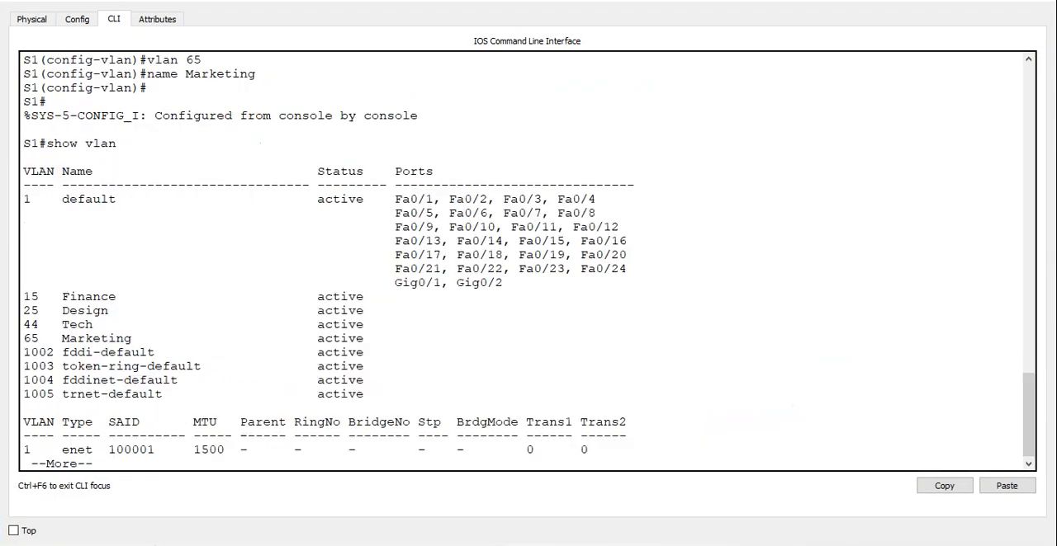
pyautogui.moveTo(332, 339); pyautogui.dragTo(18, 297)
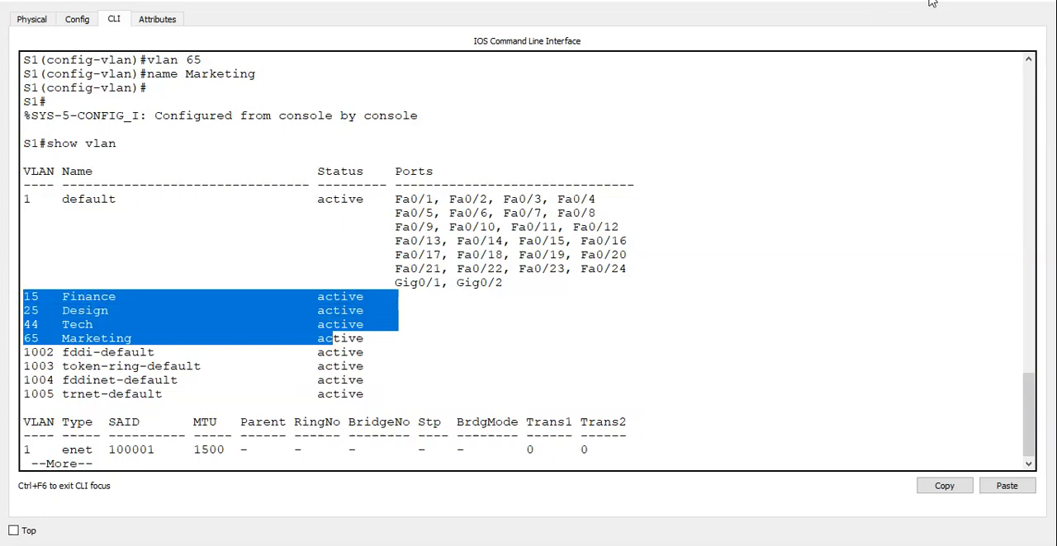
pyautogui.click(956, 1)
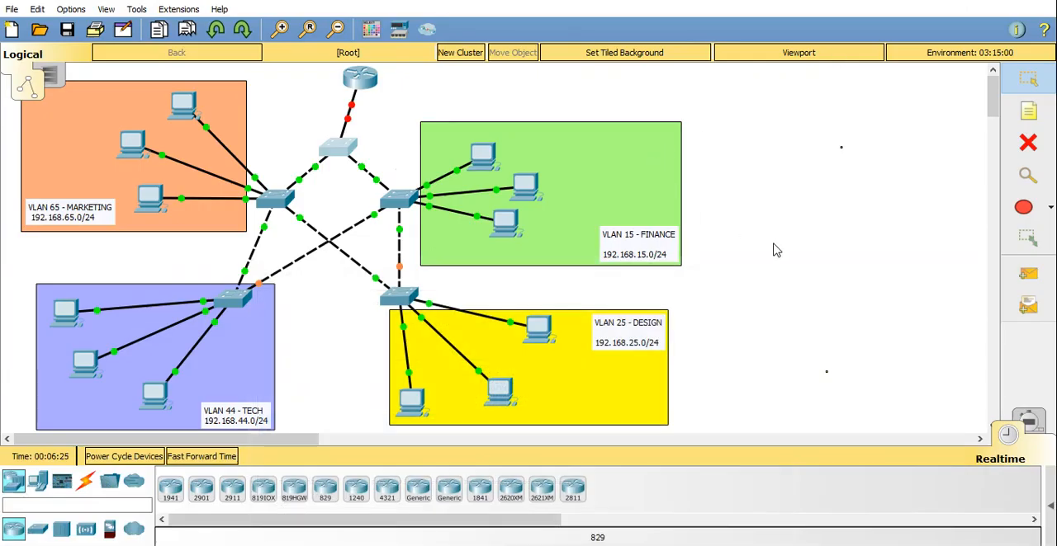
# Open the command line of the switch serving the Finance VLAN and enter privileged EXEC mode.
pyautogui.click(402, 198)
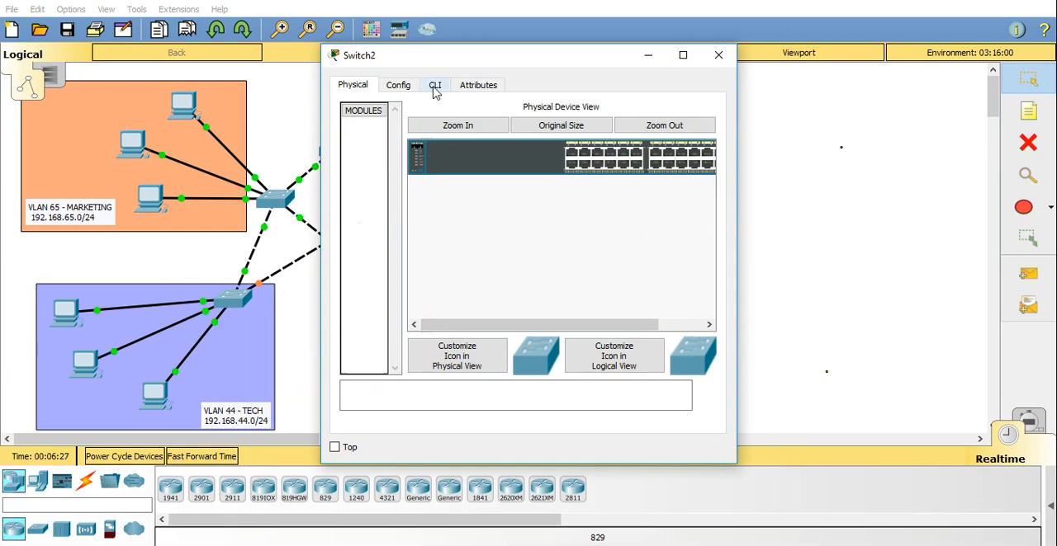
pyautogui.click(435, 86)
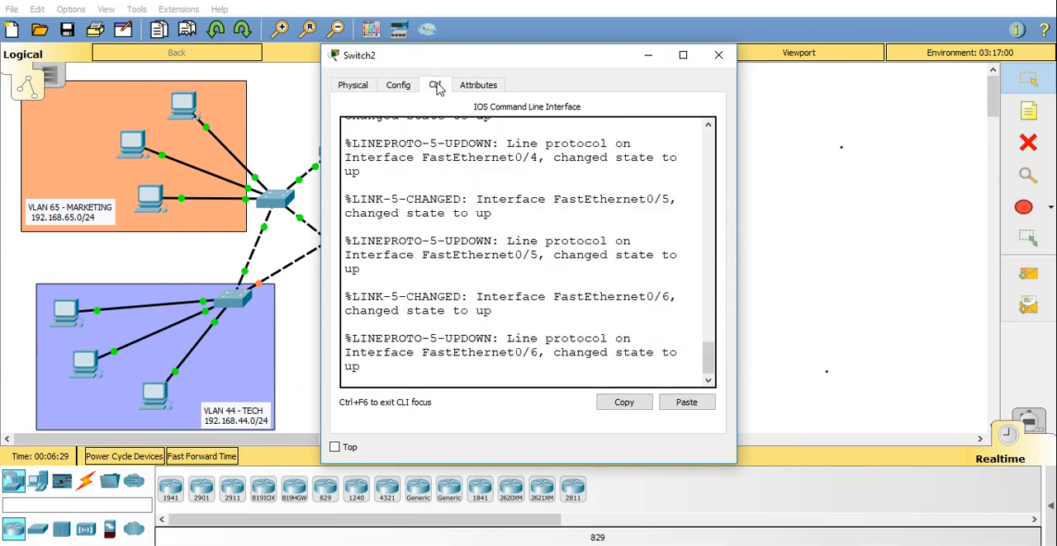
pyautogui.click(545, 312)
pyautogui.press('Return')
pyautogui.press('Return')
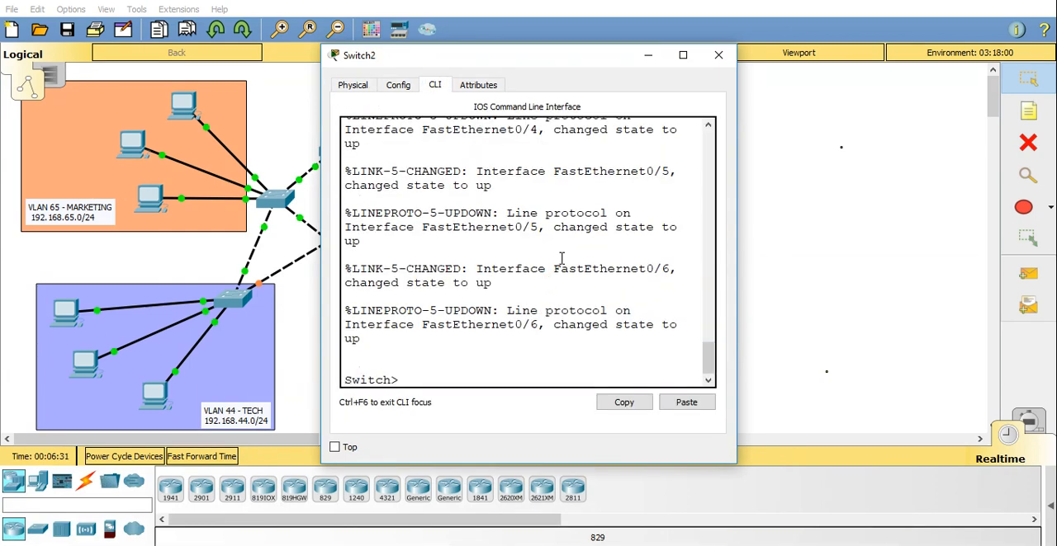
pyautogui.write('en')
pyautogui.press('Return')
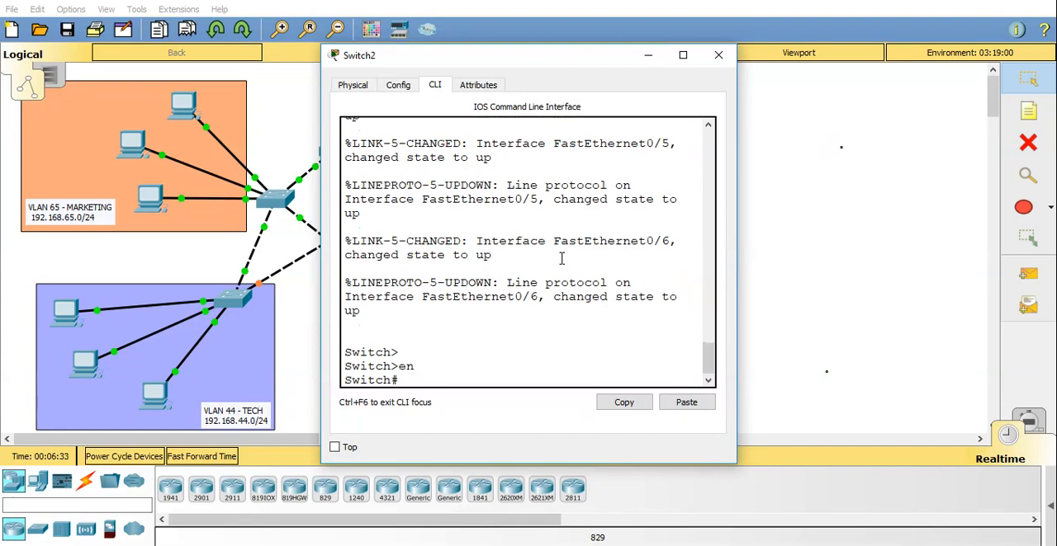
# Display the VLAN table of the Finance switch in an enlarged window and review which VLANs it lists.
pyautogui.write('conf')
pyautogui.press('BackSpace')
pyautogui.press('BackSpace')
pyautogui.press('BackSpace')
pyautogui.press('BackSpace')
pyautogui.write('sho vlan')
pyautogui.press('Return')
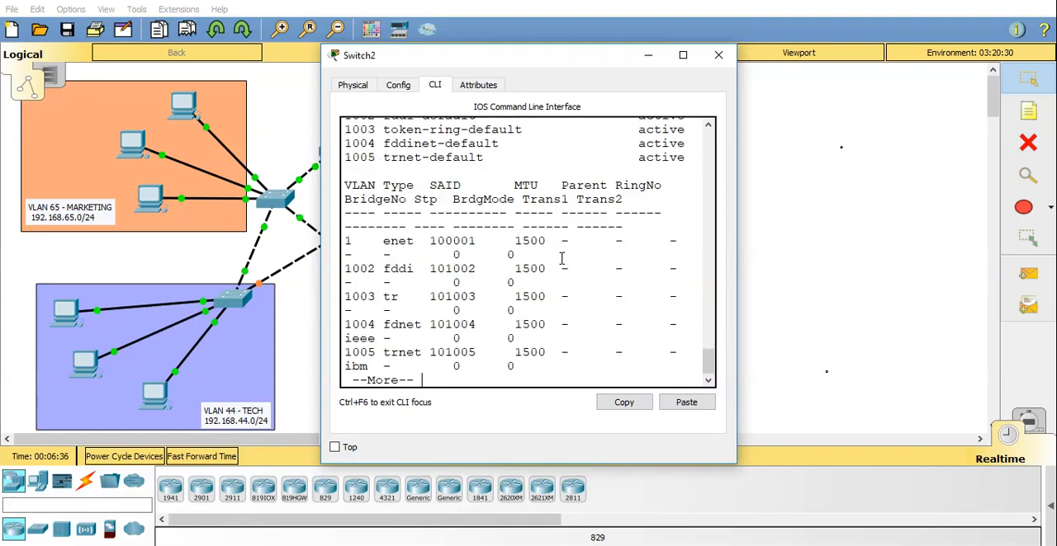
pyautogui.click(683, 55)
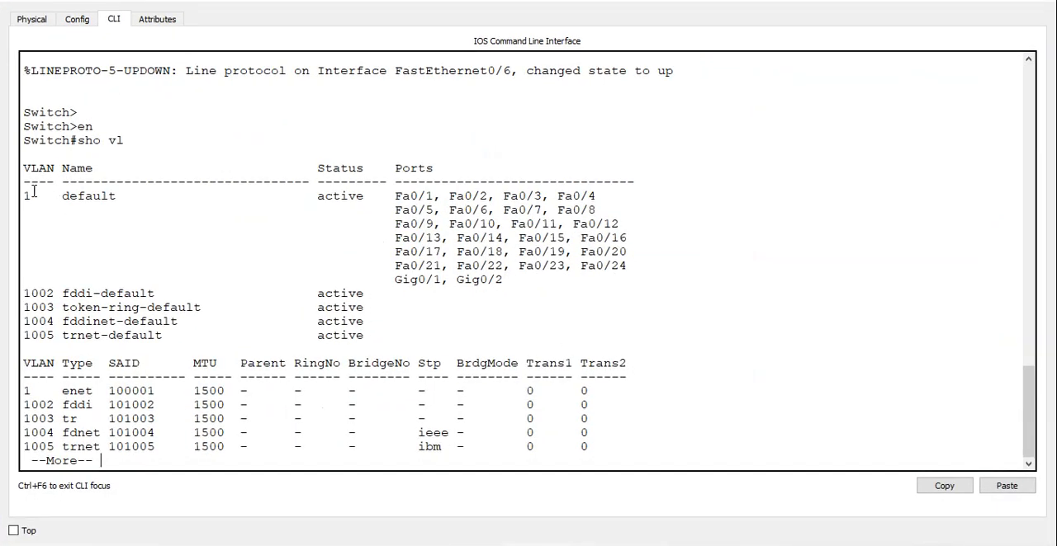
pyautogui.moveTo(24, 194); pyautogui.dragTo(444, 324)
pyautogui.click(460, 454)
pyautogui.press('space')
# Enter global configuration mode on the Finance switch and assign its hostname.
pyautogui.write('conf t')
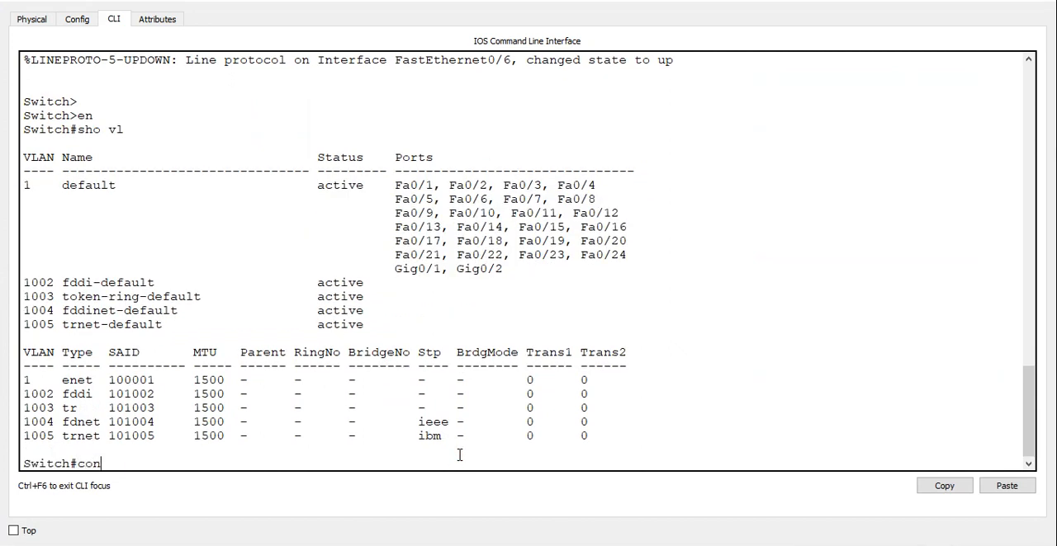
pyautogui.press('Return')
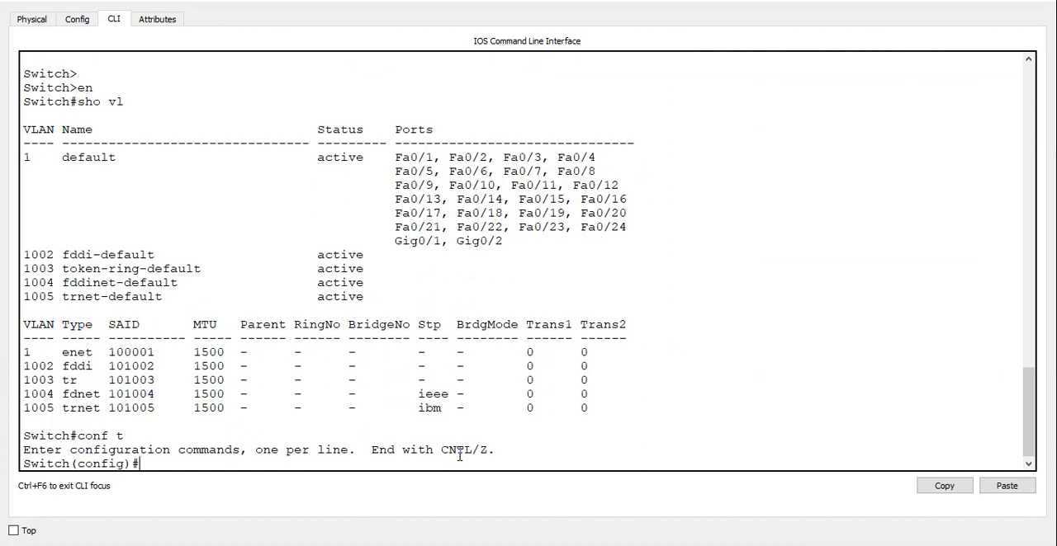
pyautogui.write('host S2')
pyautogui.press('Return')
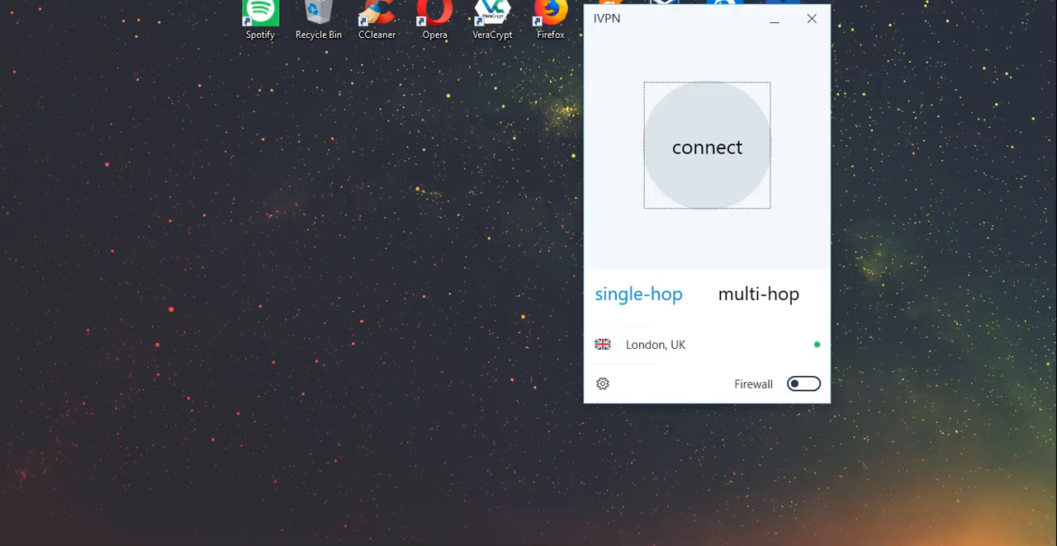
pyautogui.click(407, 461)
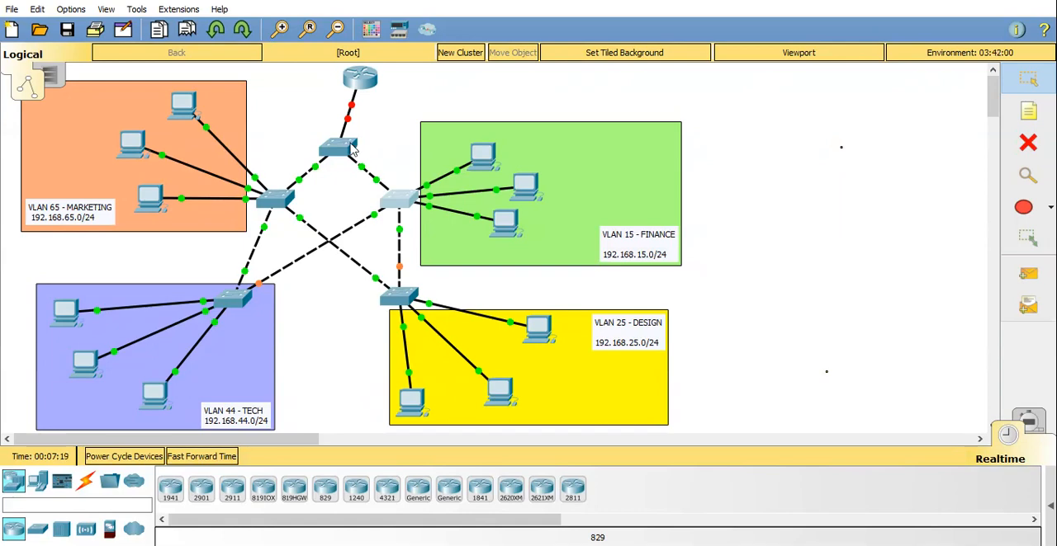
# Check the ports on the links below S1, open S1's command line and quit its paged VLAN listing.
pyautogui.moveTo(341, 156)
pyautogui.moveTo(363, 170)
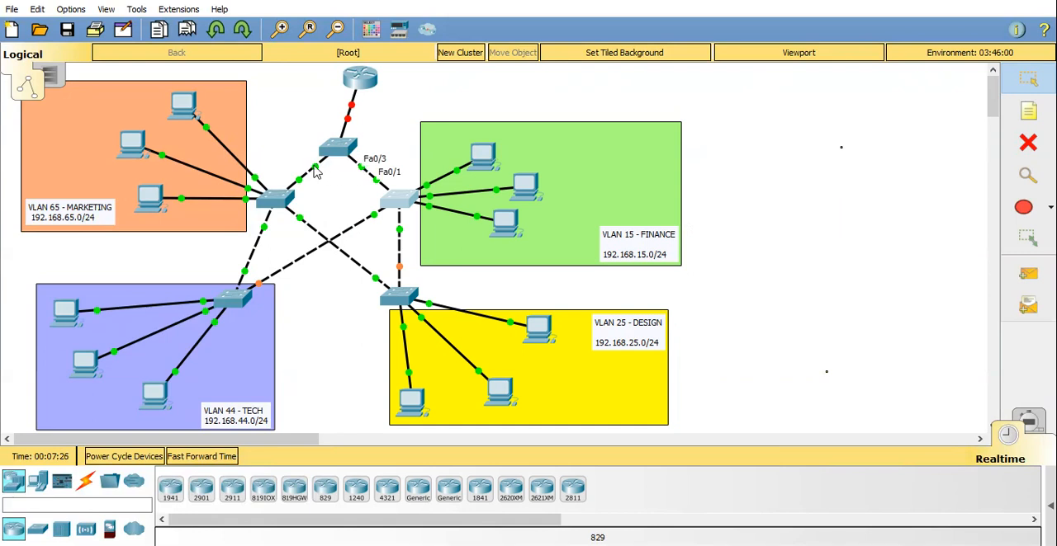
pyautogui.moveTo(315, 173)
pyautogui.click(340, 147)
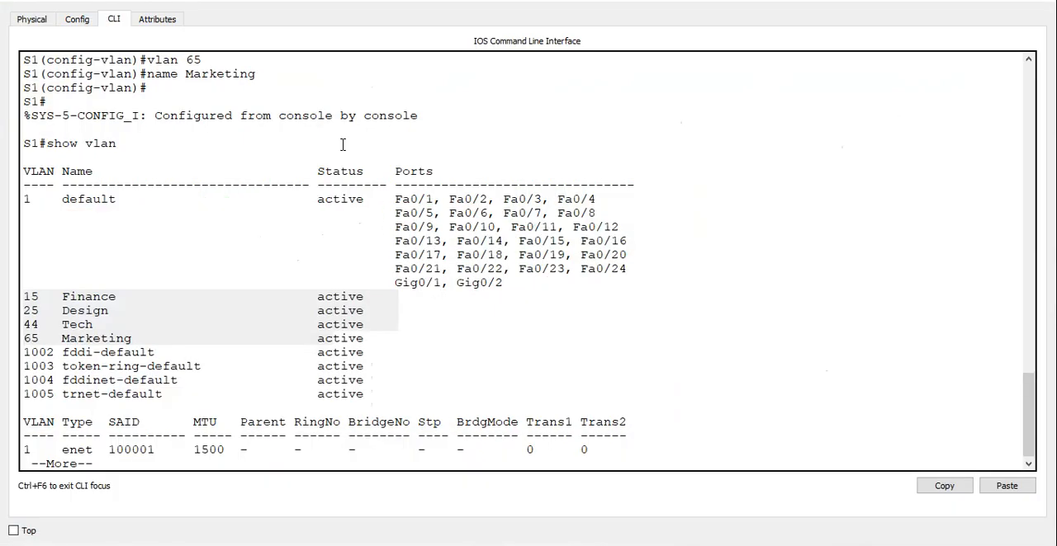
pyautogui.click(240, 463)
pyautogui.press('q')
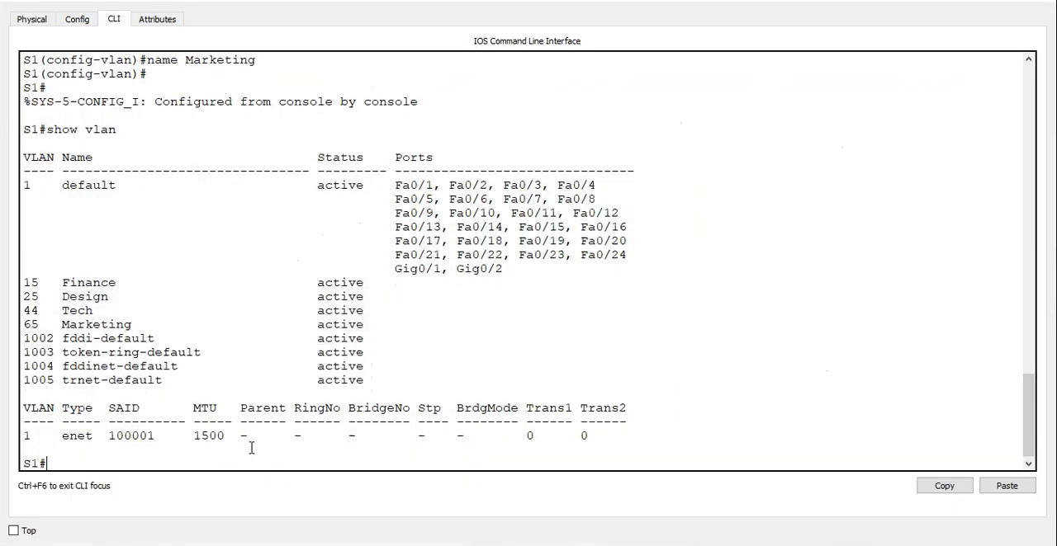
# Enter global configuration mode on S1 and set interfaces fa0/1-3 to trunk mode.
pyautogui.press('Return')
pyautogui.write('conf t')
pyautogui.press('Return')
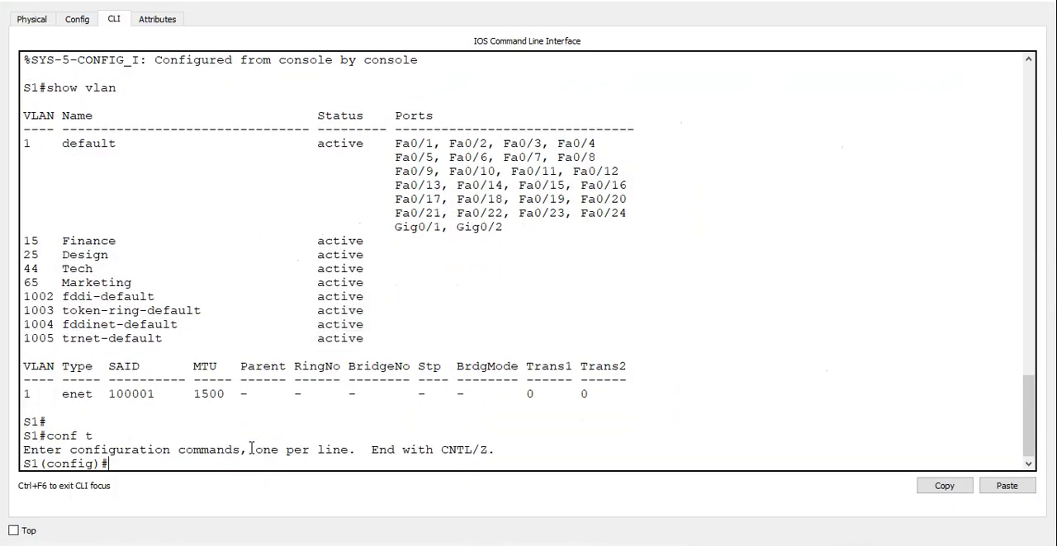
pyautogui.write('int ra')
pyautogui.press('Tab')
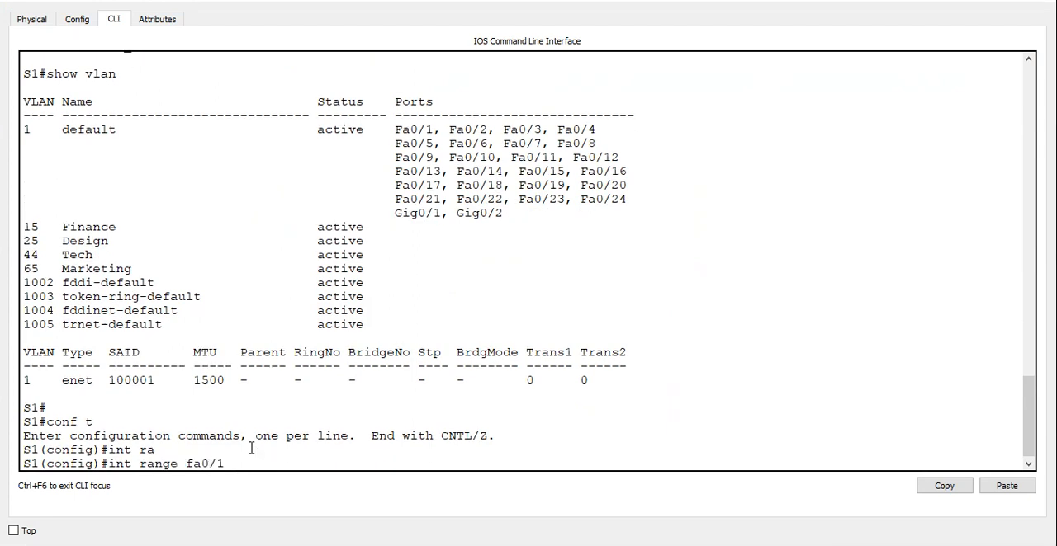
pyautogui.write('fa0/1-3')
pyautogui.press('Return')
pyautogui.write('swi')
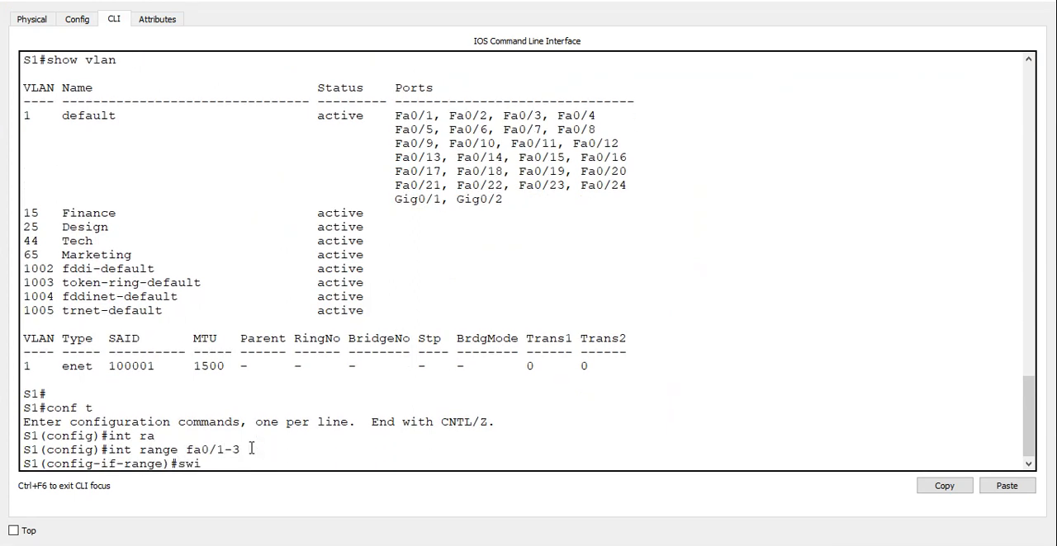
pyautogui.write('tchport mode trunk')
pyautogui.press('Return')
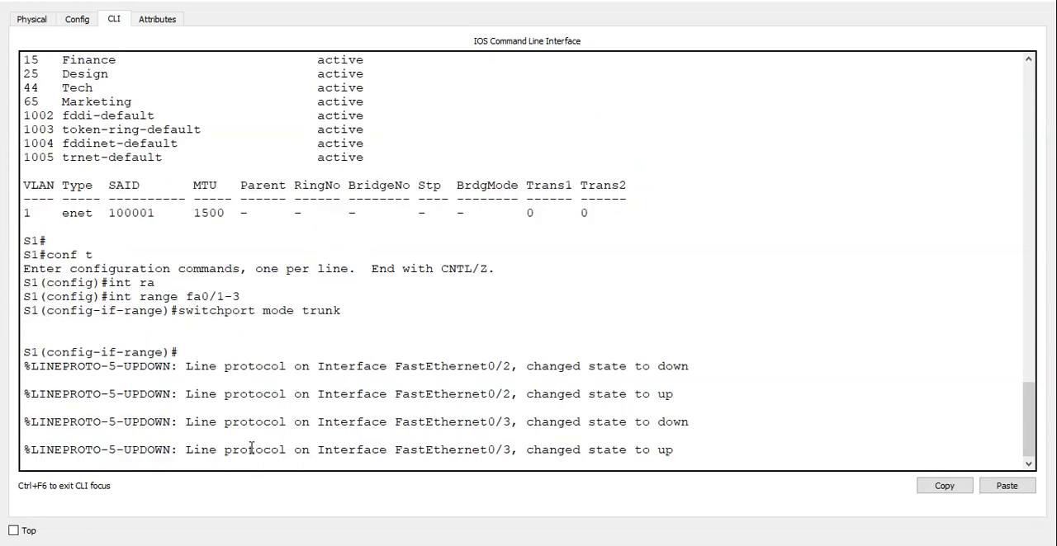
pyautogui.write('switchport por')
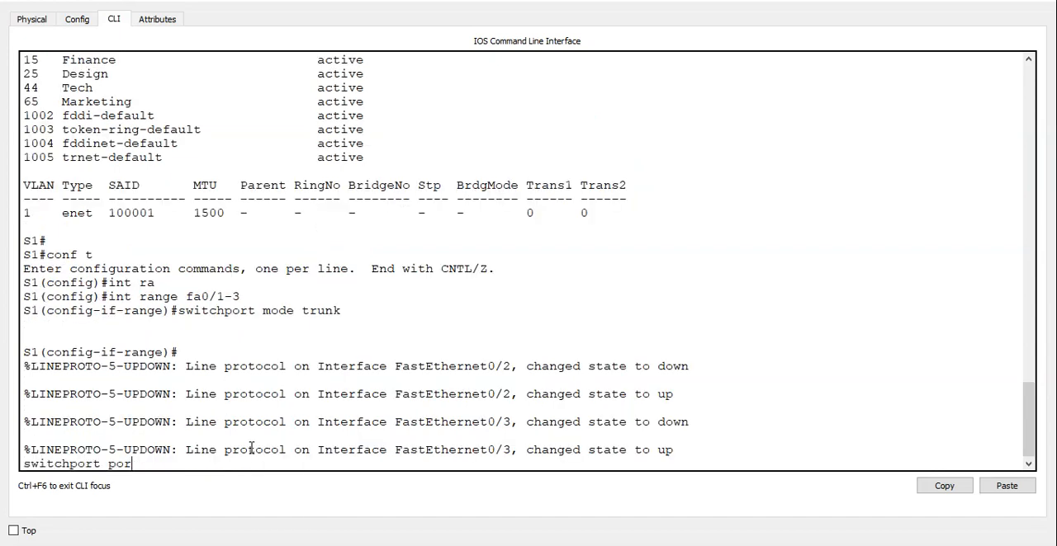
# Allow VLANs 15,25,44,65 on S1's trunk interfaces and leave configuration mode.
pyautogui.press('BackSpace')
pyautogui.press('BackSpace')
pyautogui.press('BackSpace')
pyautogui.write('trunk allowed vl')
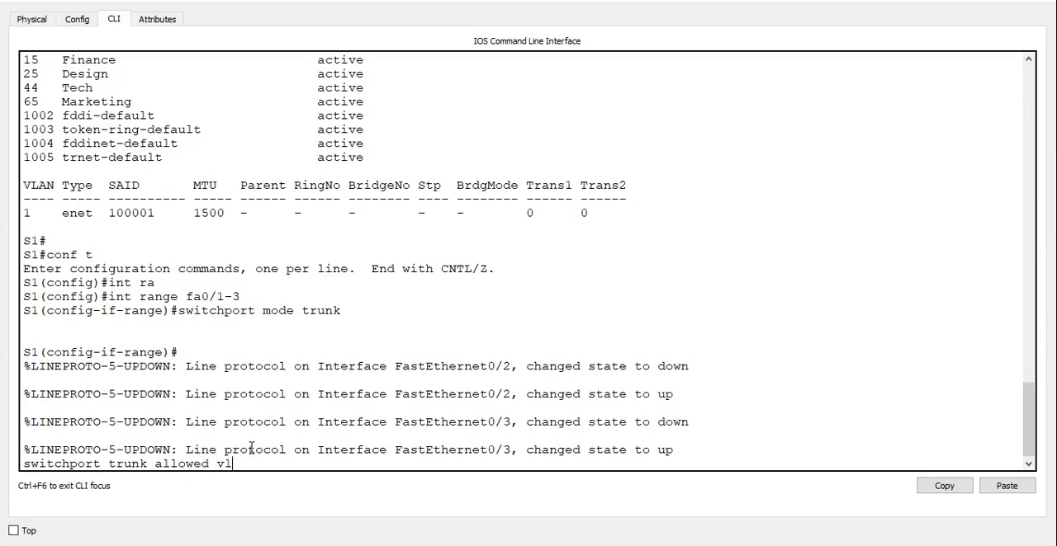
pyautogui.write('an 15,25,44,65')
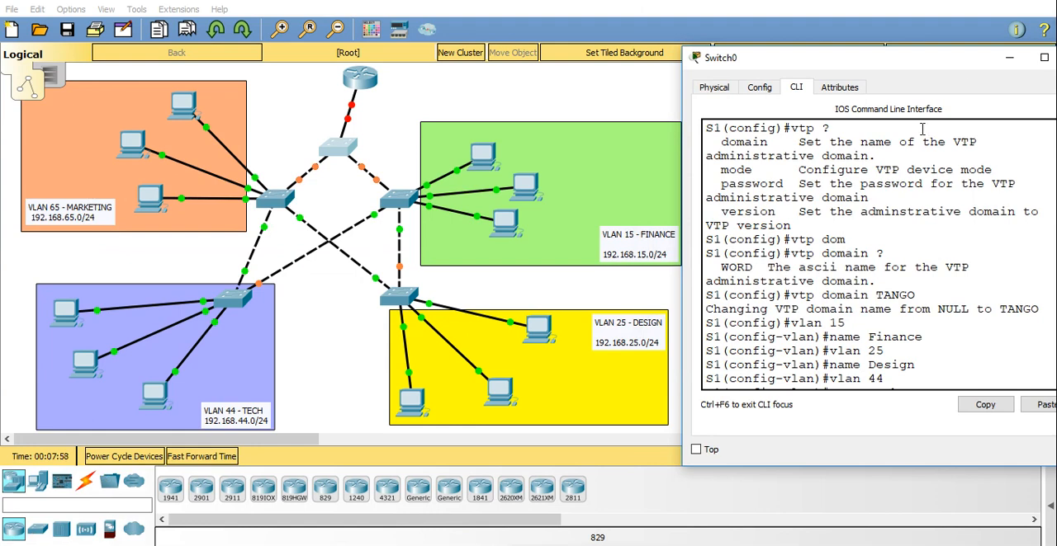
pyautogui.press('Return')
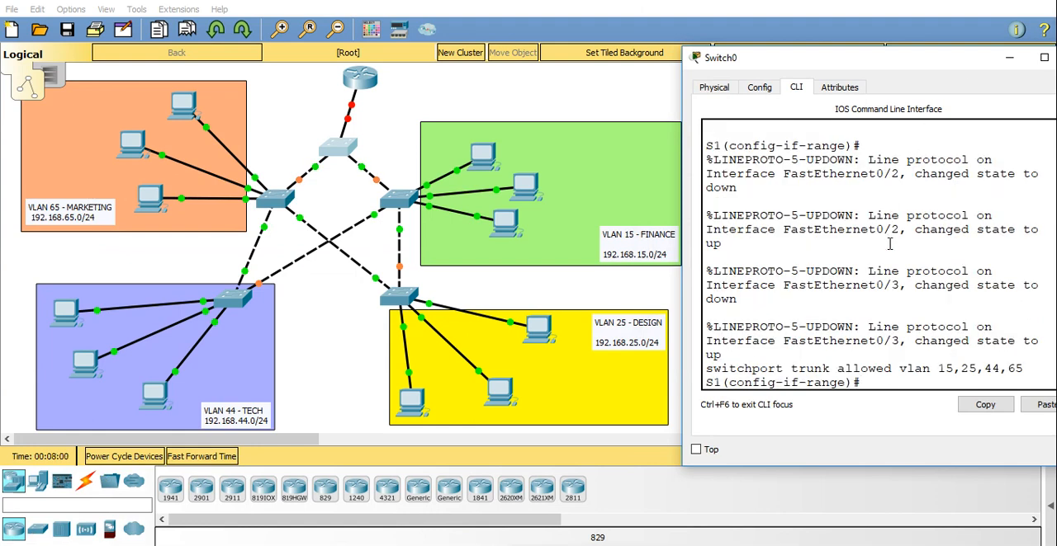
pyautogui.hotkey('ctrl', 'z')
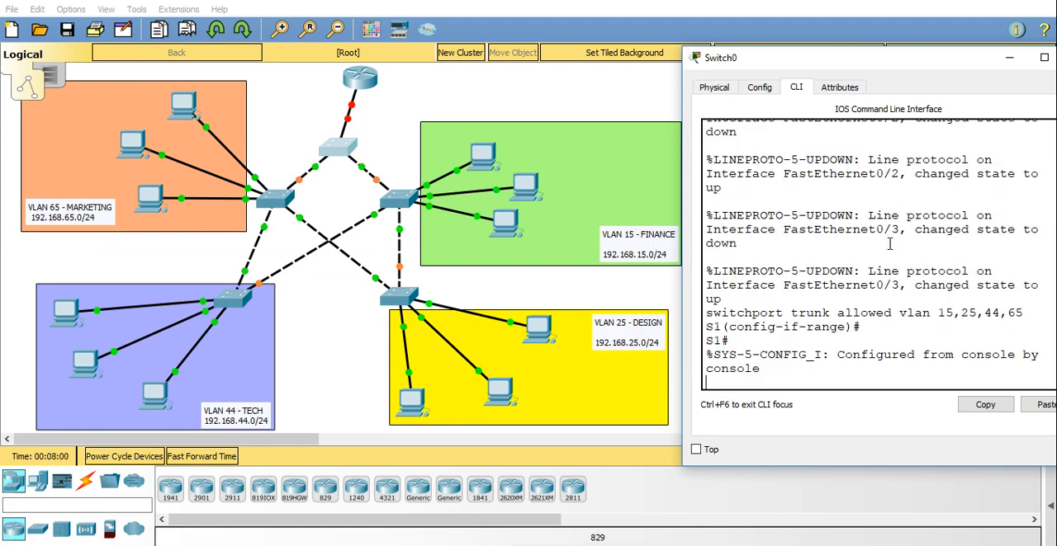
# Put S1's window away, reopen the Finance switch's command line and return it to the privileged EXEC prompt.
pyautogui.click(396, 100)
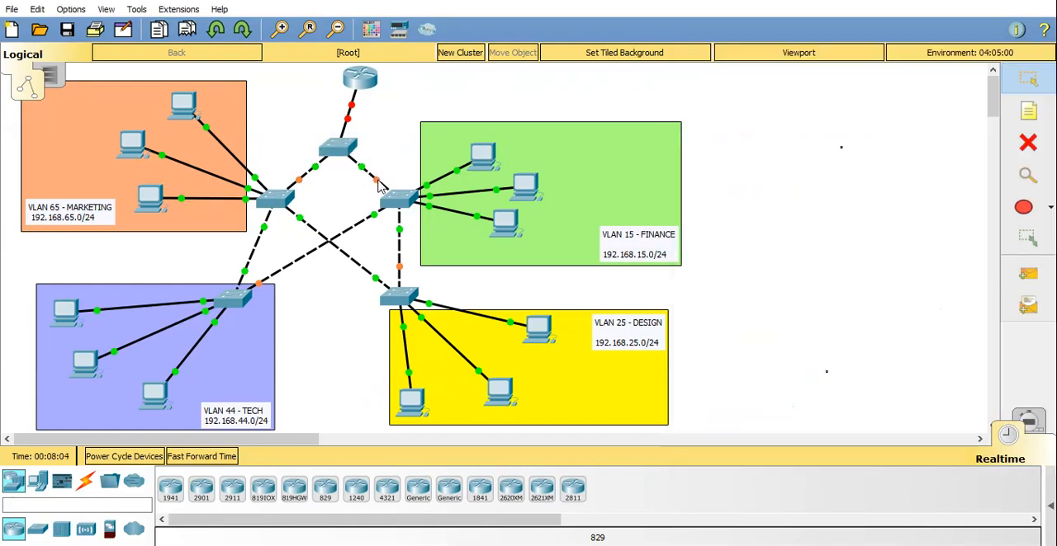
pyautogui.click(346, 147)
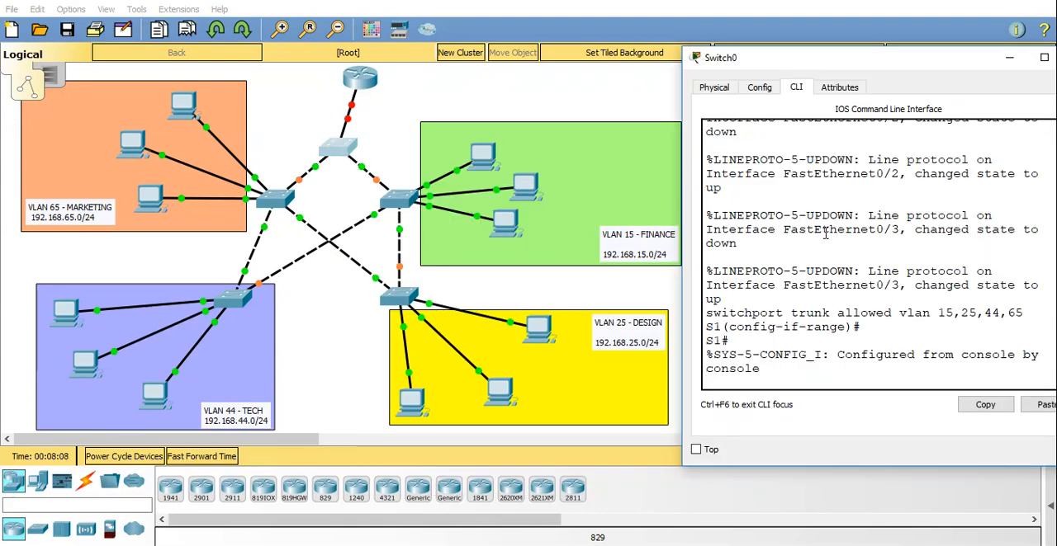
pyautogui.click(1009, 57)
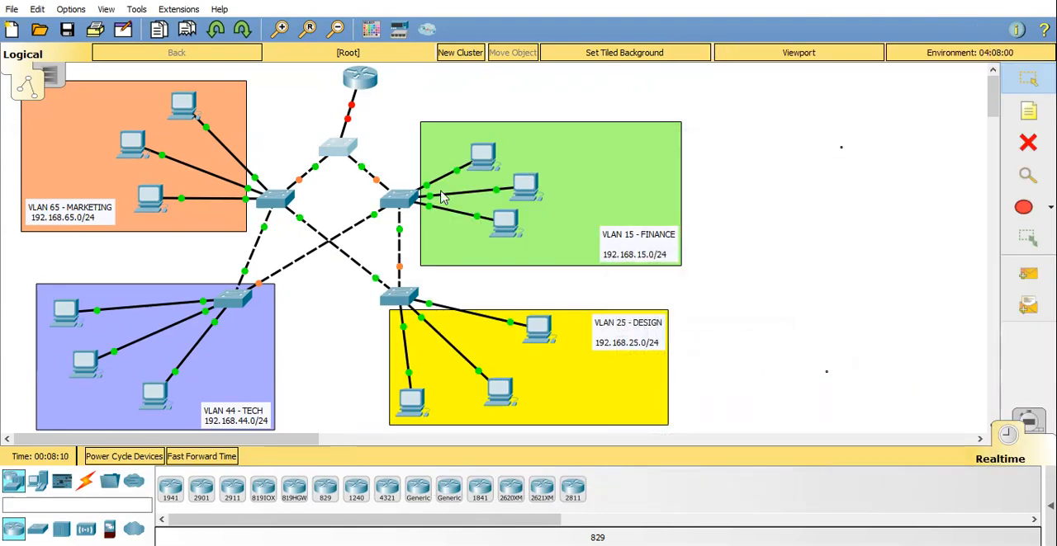
pyautogui.click(404, 200)
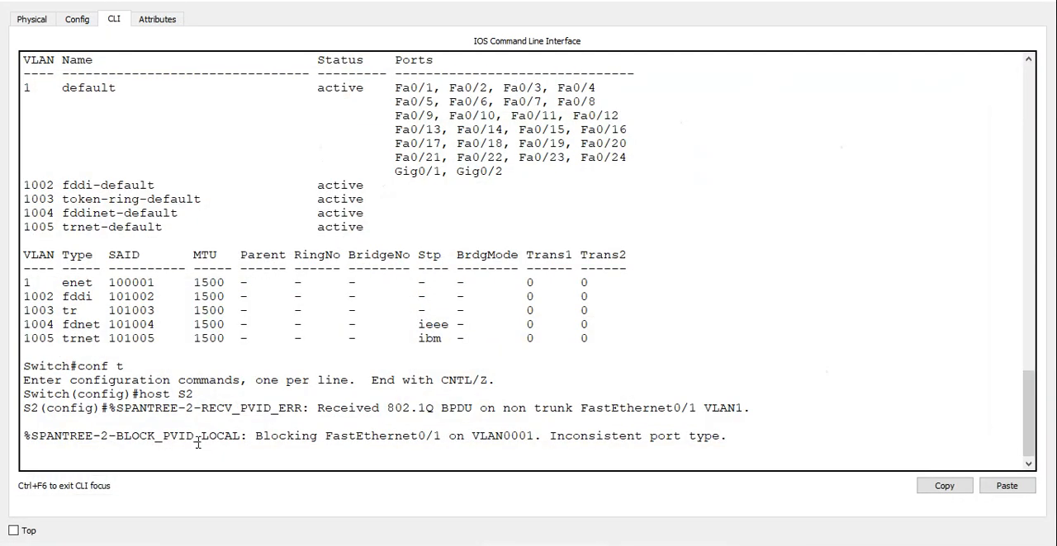
pyautogui.click(954, 1)
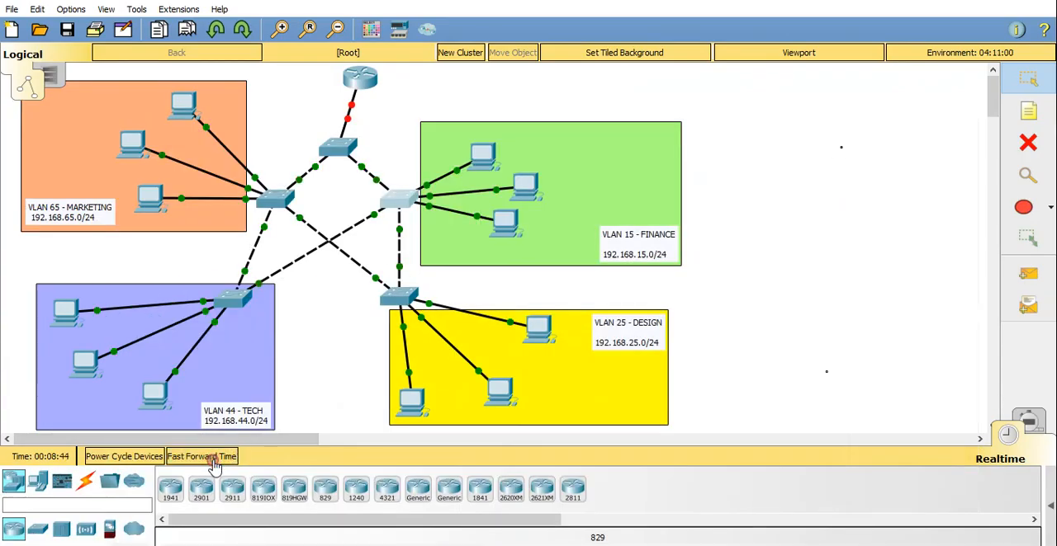
pyautogui.click(402, 198)
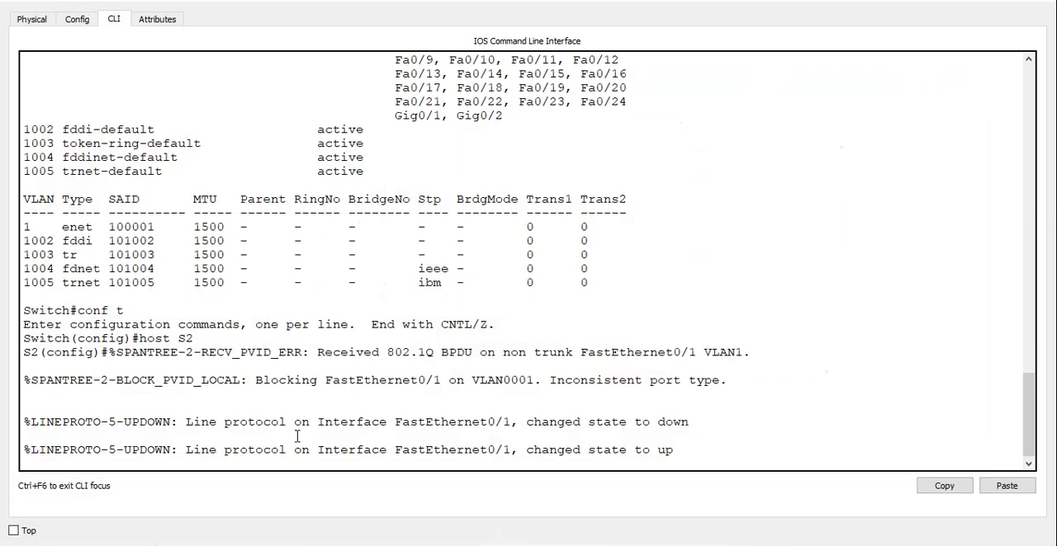
pyautogui.press('Return')
pyautogui.press('Return')
pyautogui.press('Return')
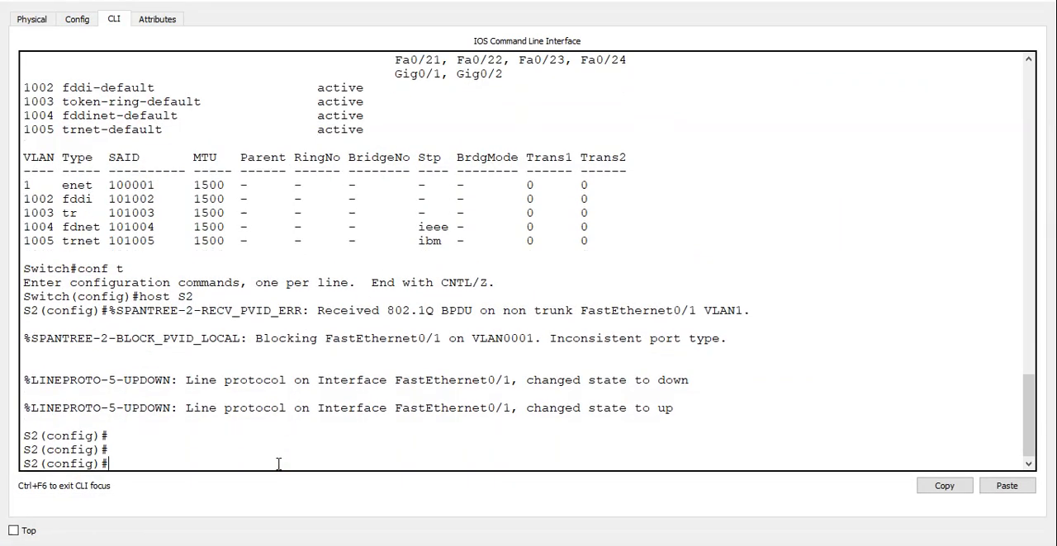
pyautogui.hotkey('ctrl', 'z')
pyautogui.press('Return')
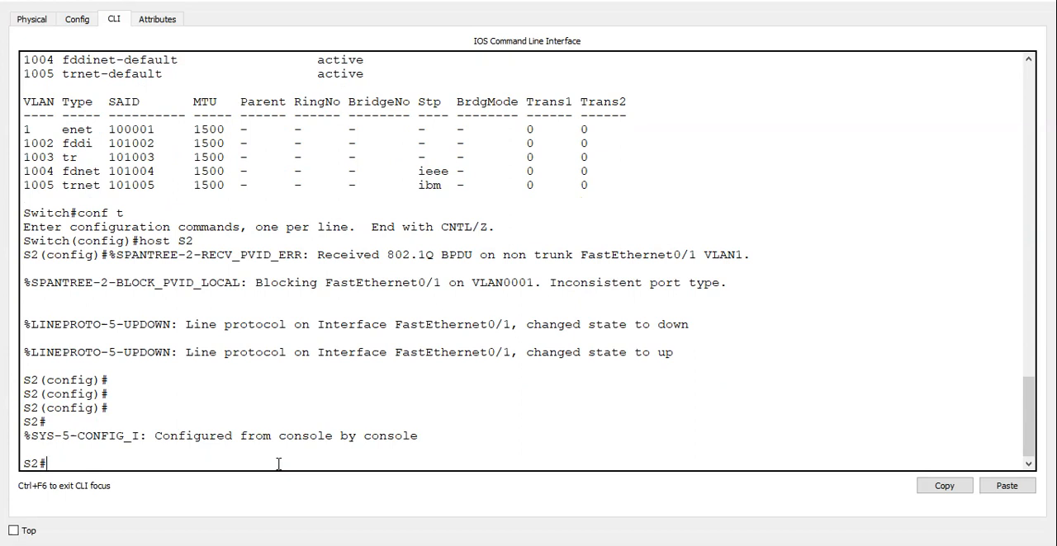
# Enter global configuration mode on S2 and set its VTP mode to client.
pyautogui.write('vtp mod')
pyautogui.press('BackSpace')
pyautogui.press('BackSpace')
pyautogui.press('BackSpace')
pyautogui.press('BackSpace')
pyautogui.press('BackSpace')
pyautogui.press('BackSpace')
pyautogui.press('BackSpace')
pyautogui.write('conf t')
pyautogui.press('Return')
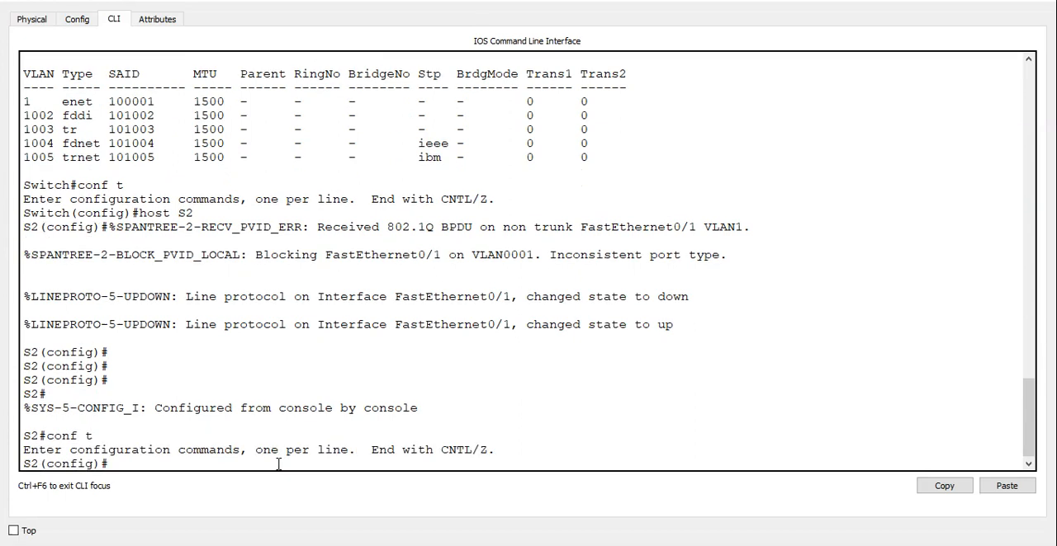
pyautogui.write('vtp mode cli')
pyautogui.press('Tab')
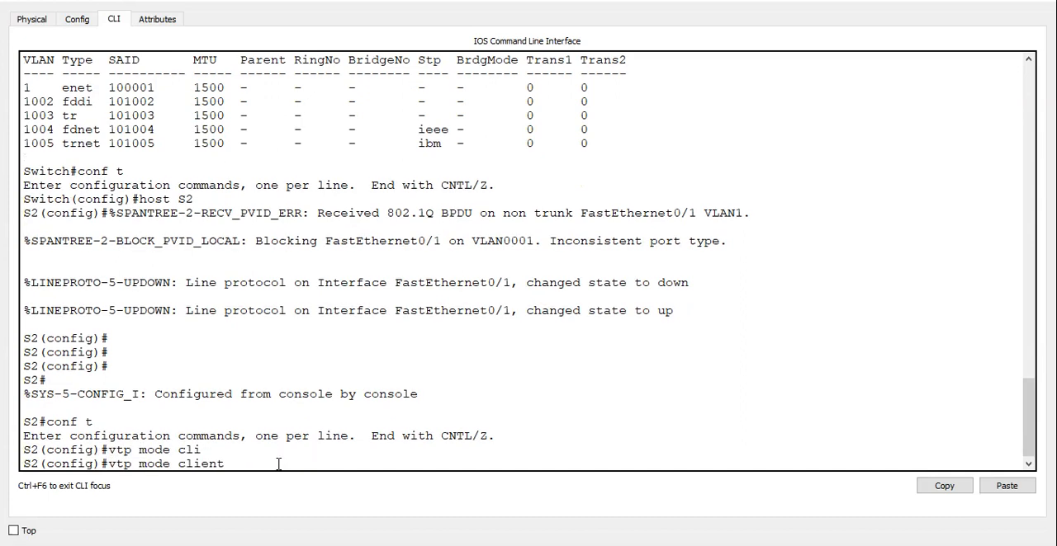
pyautogui.press('Return')
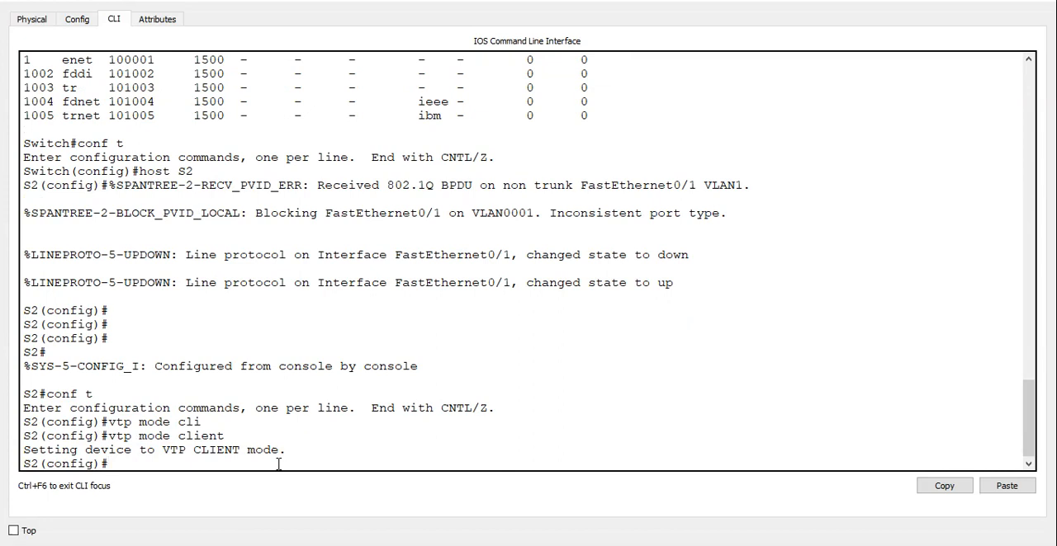
# Set the VTP domain of S2 to TANGO.
pyautogui.write('vtp dom')
pyautogui.press('Tab')
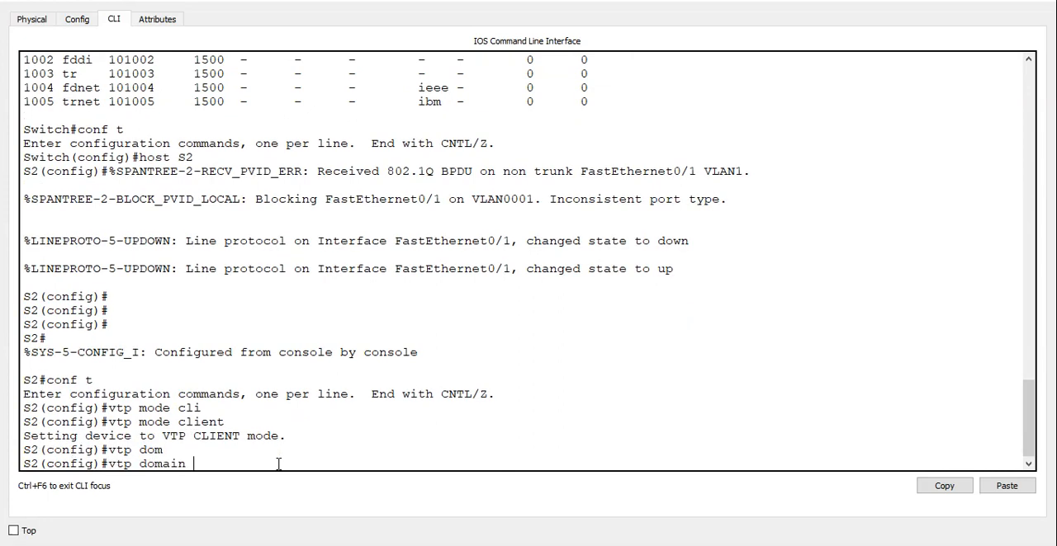
pyautogui.write('TANGO')
pyautogui.press('Return')
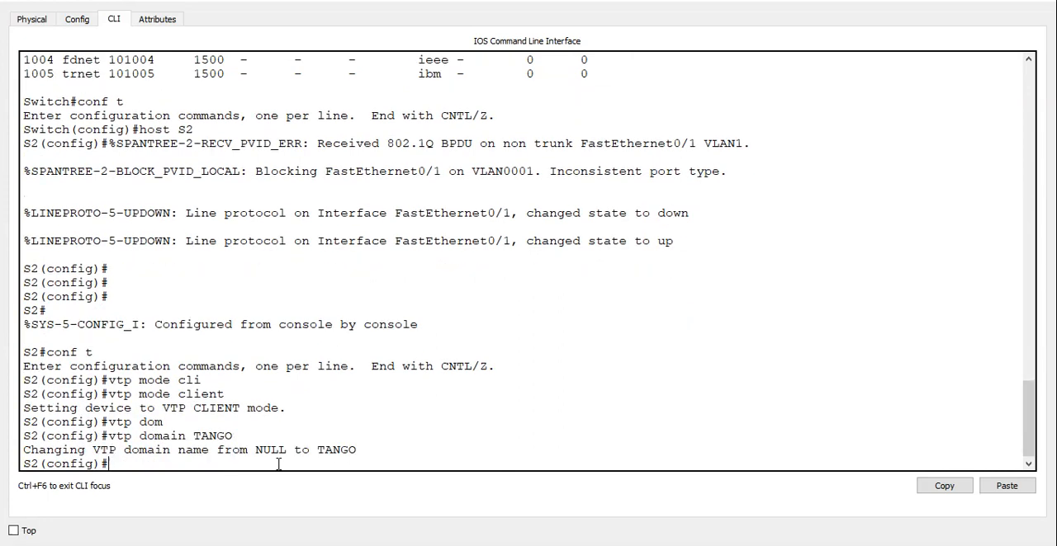
# Leave configuration mode on S2, display its VLAN table, check for the four shared VLANs and return to the topology.
pyautogui.hotkey('ctrl', 'z')
pyautogui.write('show vl')
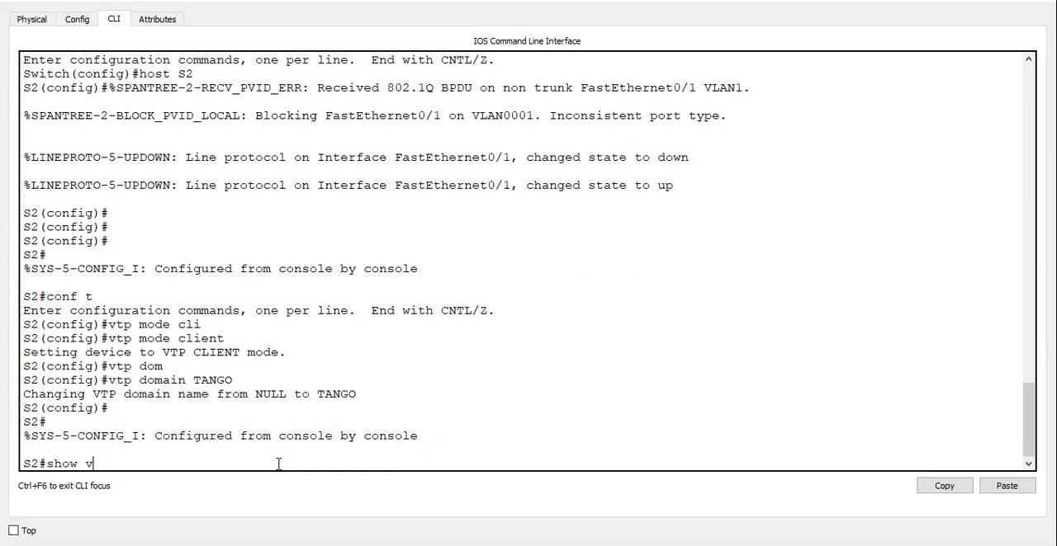
pyautogui.press('Return')
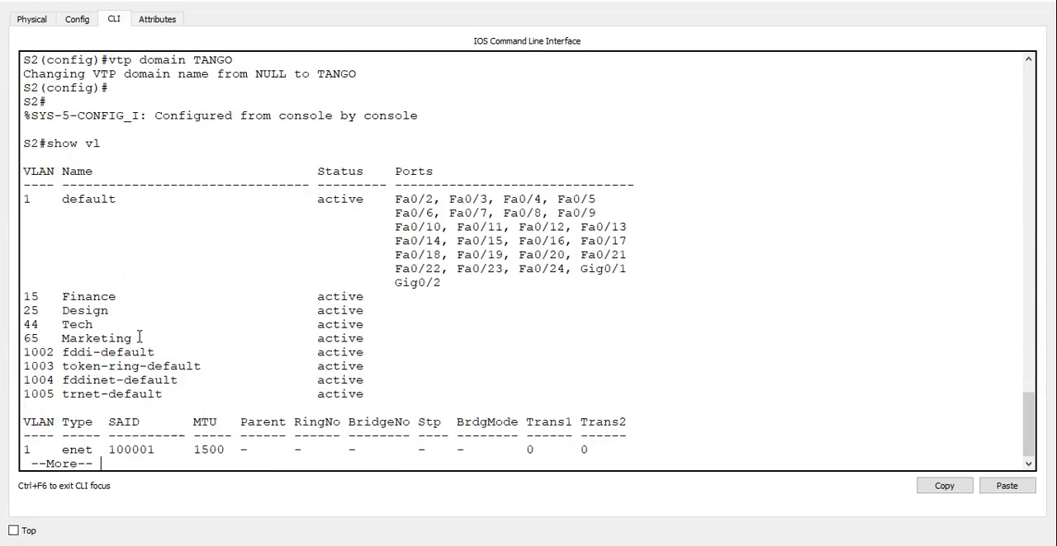
pyautogui.moveTo(139, 338); pyautogui.dragTo(18, 304)
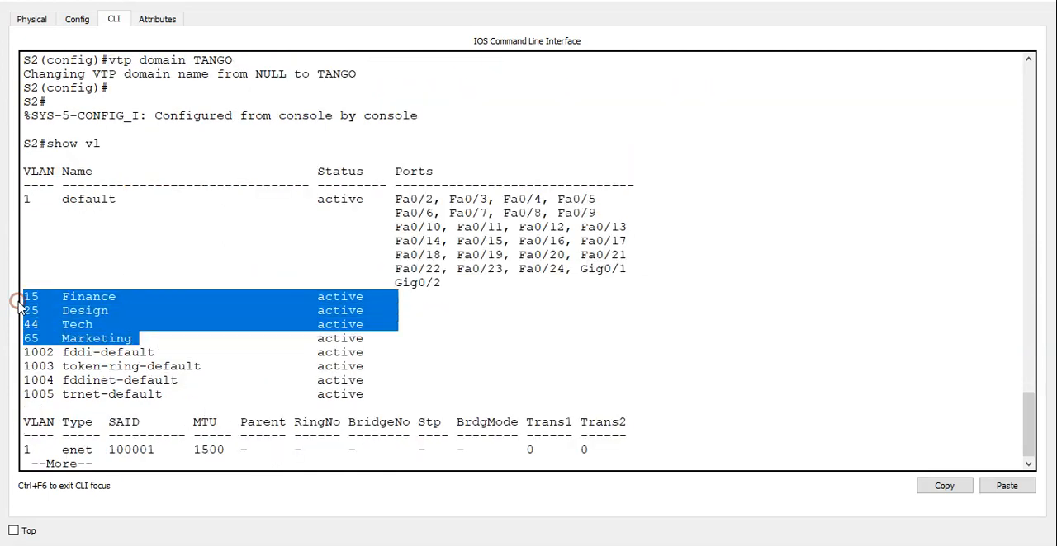
pyautogui.click(583, 310)
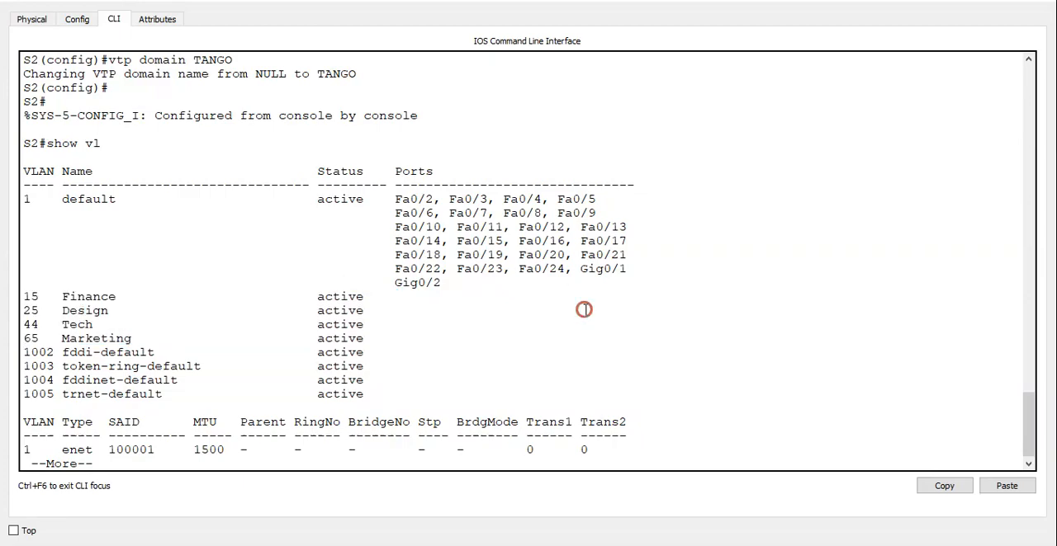
pyautogui.click(964, 1)
# Open the command line of the switch serving the Marketing VLAN, with its window moved clear of the switches.
pyautogui.click(282, 202)
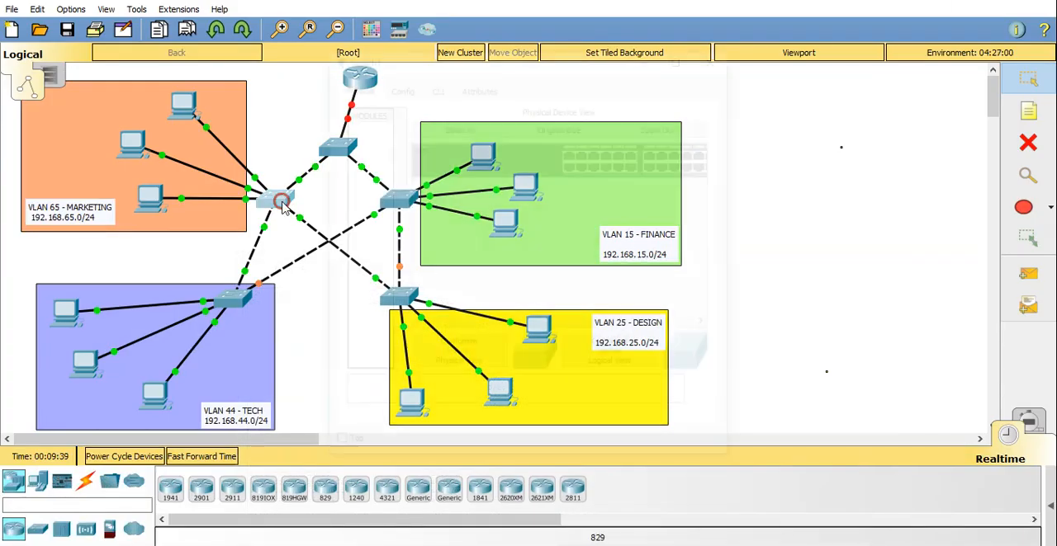
pyautogui.moveTo(569, 59); pyautogui.dragTo(850, 59)
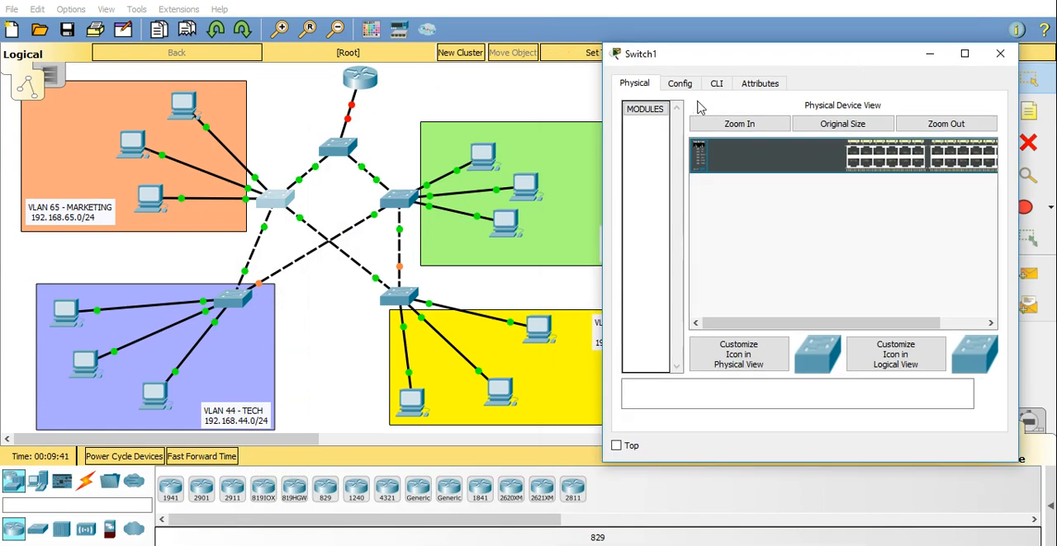
pyautogui.click(718, 84)
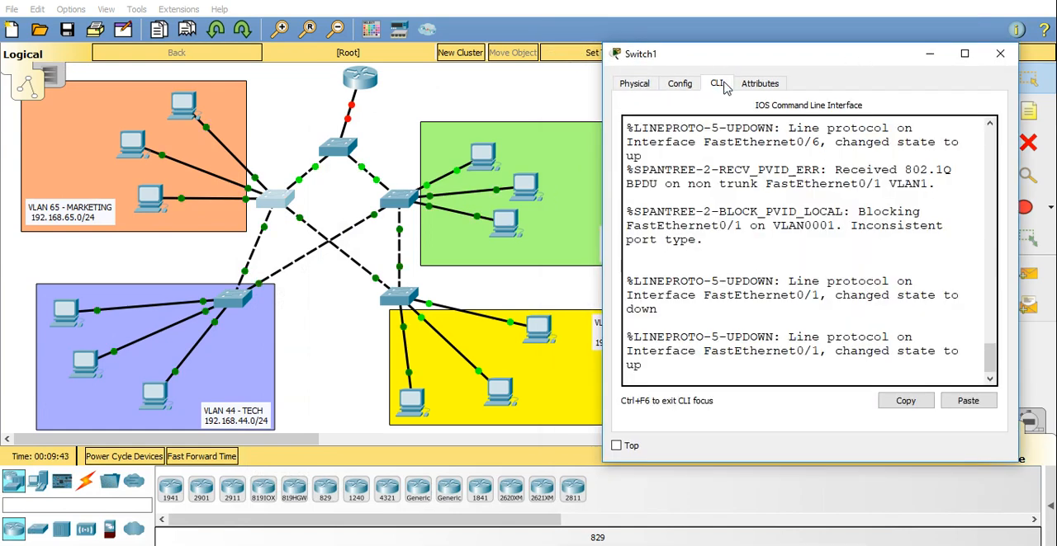
pyautogui.click(729, 345)
pyautogui.press('Return')
# Enter global configuration mode on the Marketing switch and set its hostname to S3.
pyautogui.press('Return')
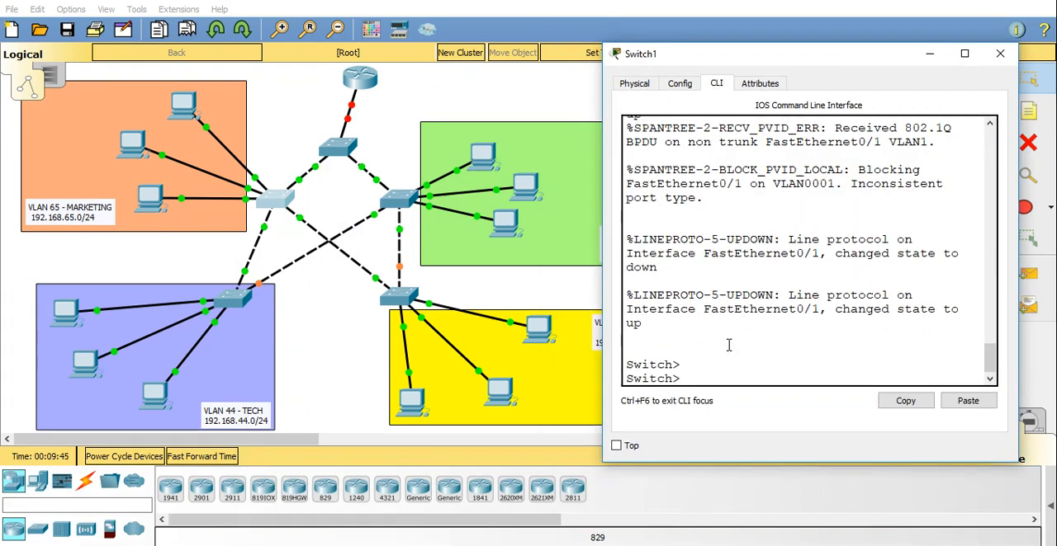
pyautogui.write('en')
pyautogui.press('Return')
pyautogui.write('conf t')
pyautogui.press('Return')
pyautogui.write('hodt')
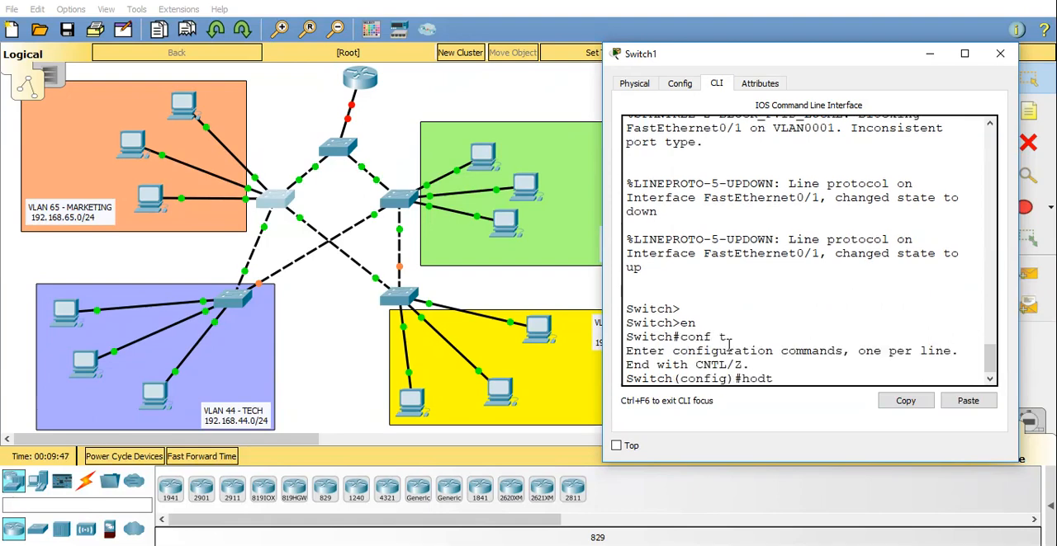
pyautogui.press('BackSpace')
pyautogui.write('st S3')
pyautogui.press('Return')
# Finish setting the Marketing switch's hostname to S3, display its VLAN table, check the shared VLANs and return to the topology.
pyautogui.write('so sh')
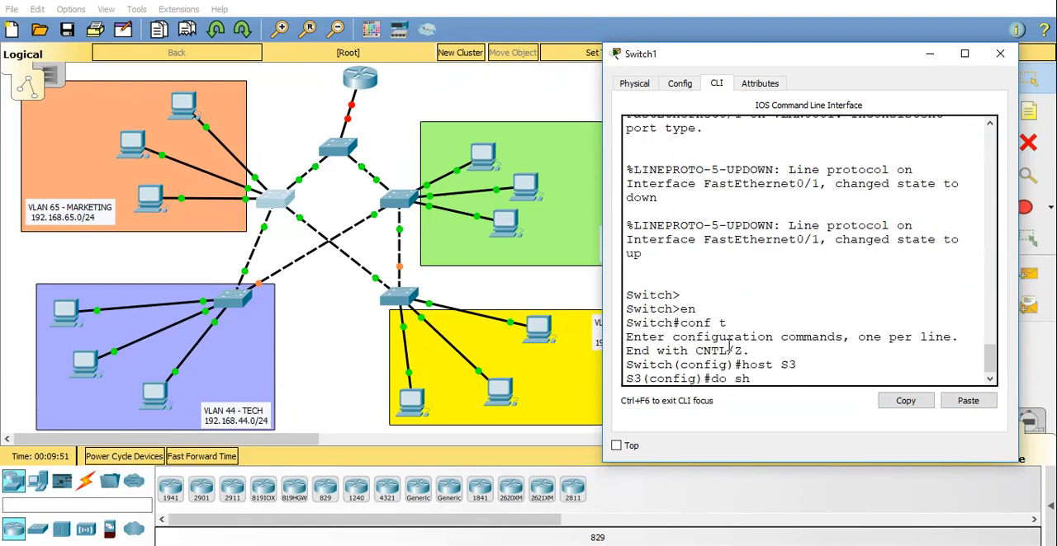
pyautogui.write(' vl')
pyautogui.press('Return')
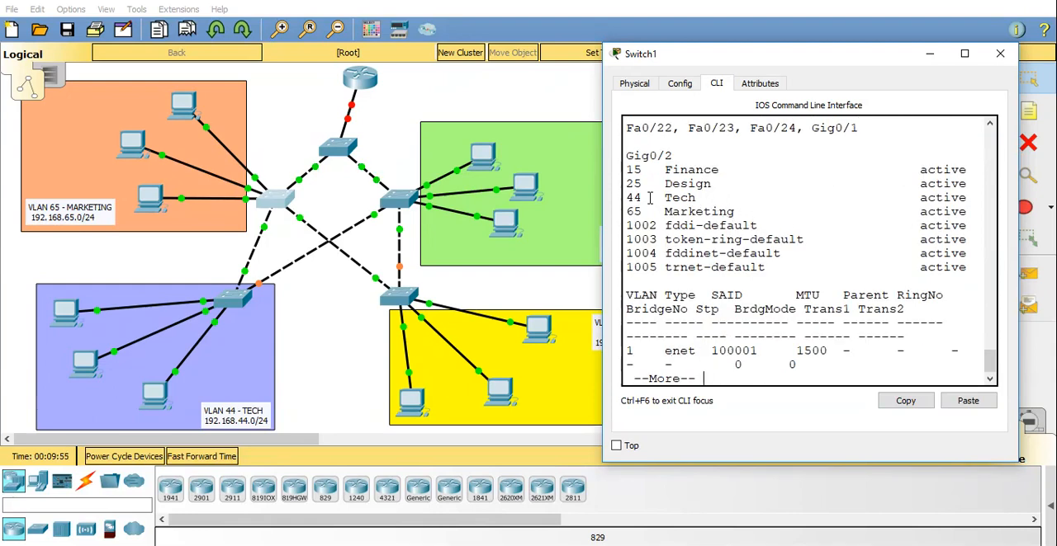
pyautogui.click(964, 53)
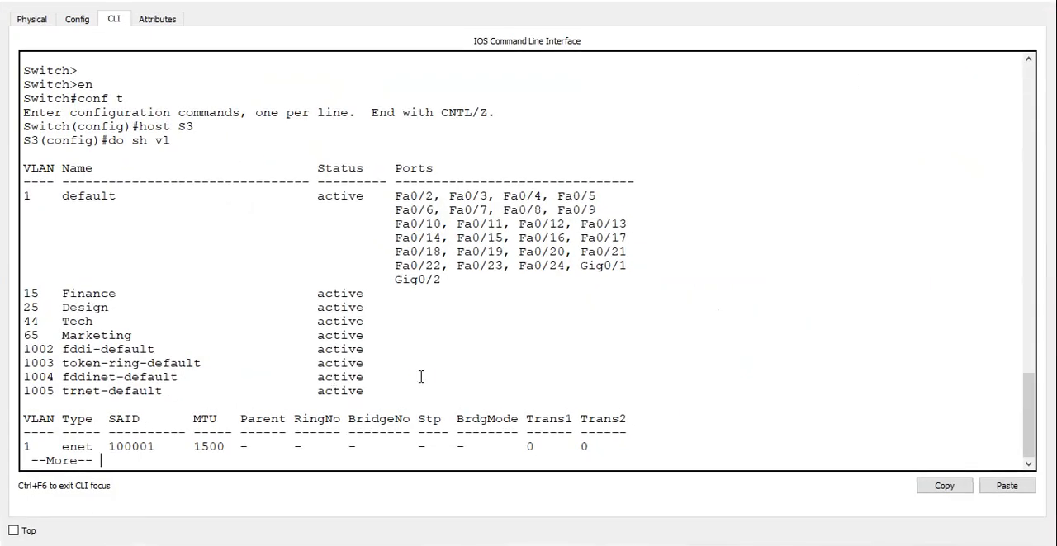
pyautogui.moveTo(140, 307); pyautogui.dragTo(417, 377)
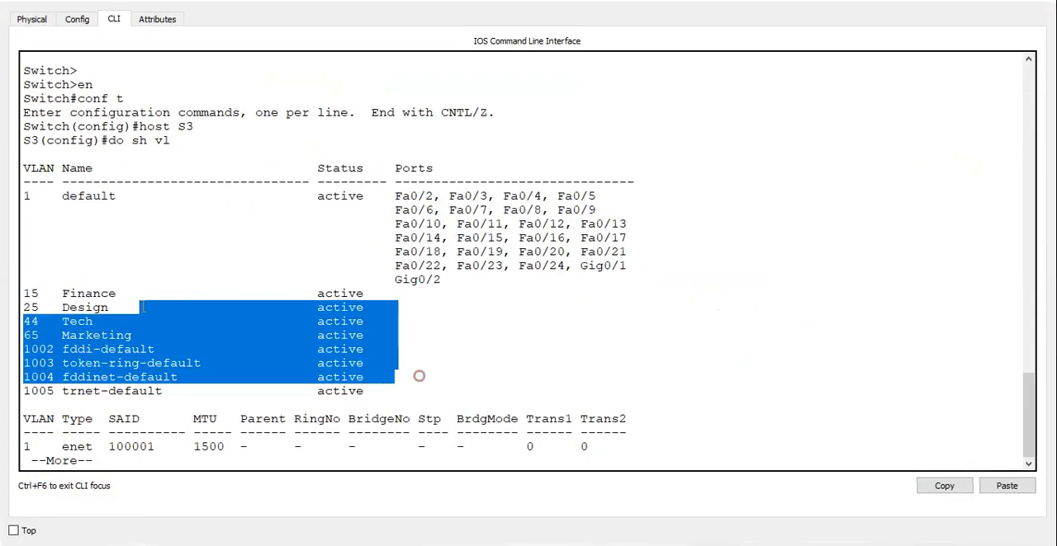
pyautogui.click(966, 1)
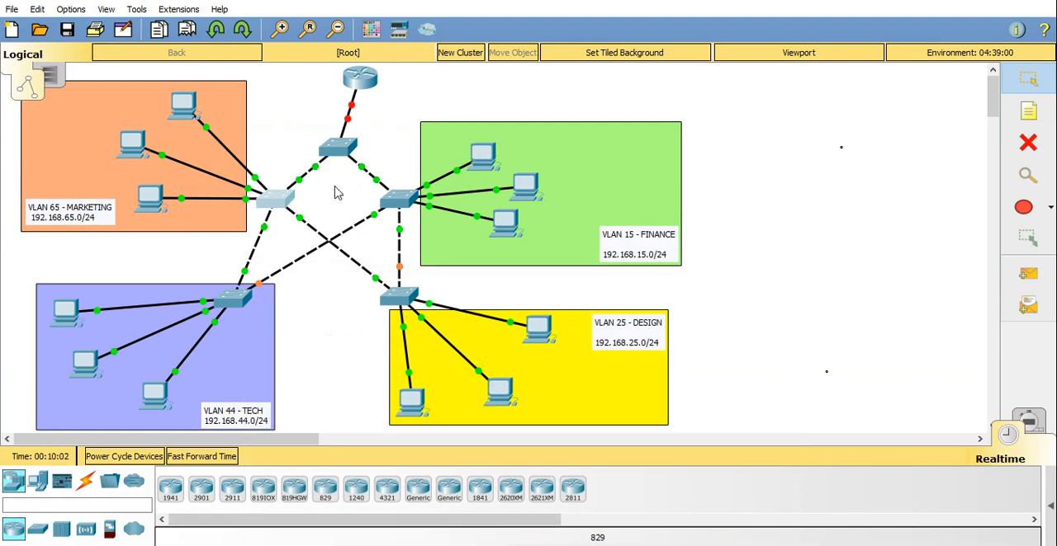
pyautogui.click(276, 196)
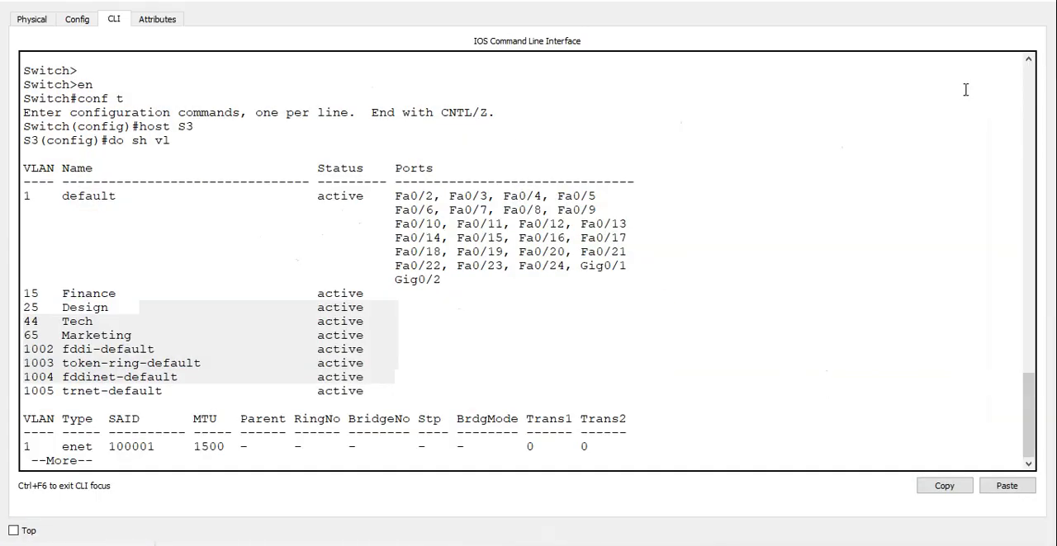
pyautogui.click(973, 1)
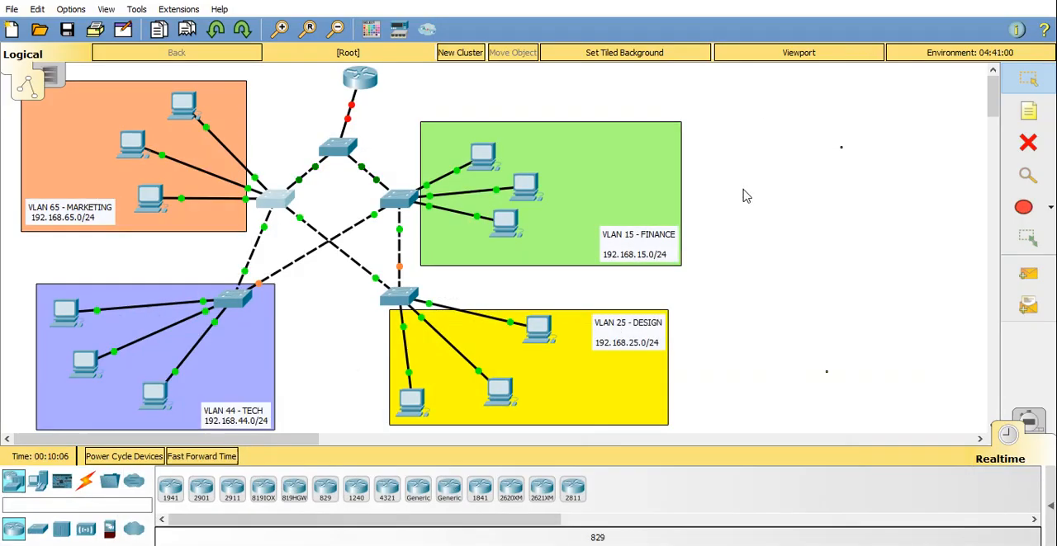
# Open the command line of the switch serving the Design VLAN and enter privileged EXEC mode.
pyautogui.click(402, 295)
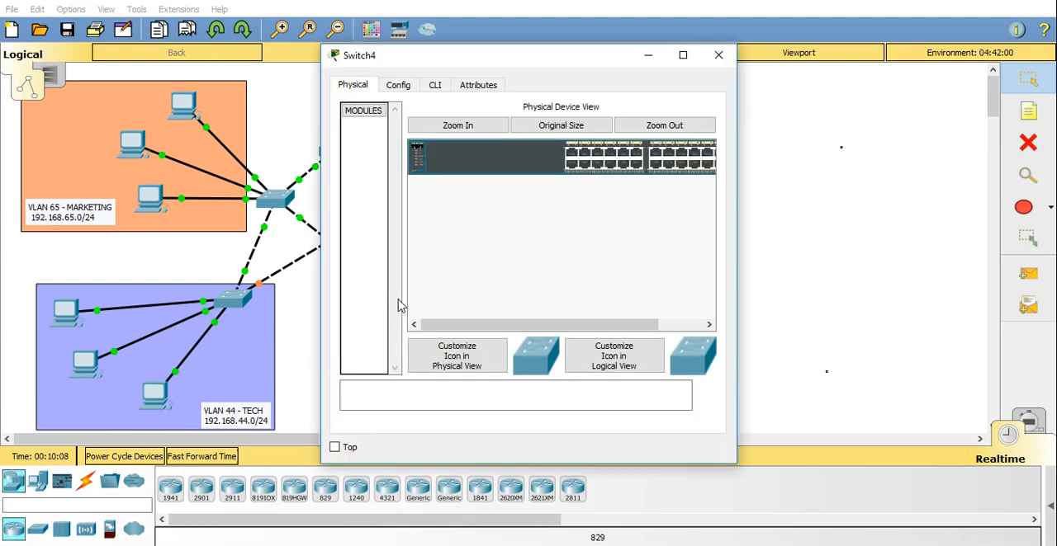
pyautogui.click(434, 88)
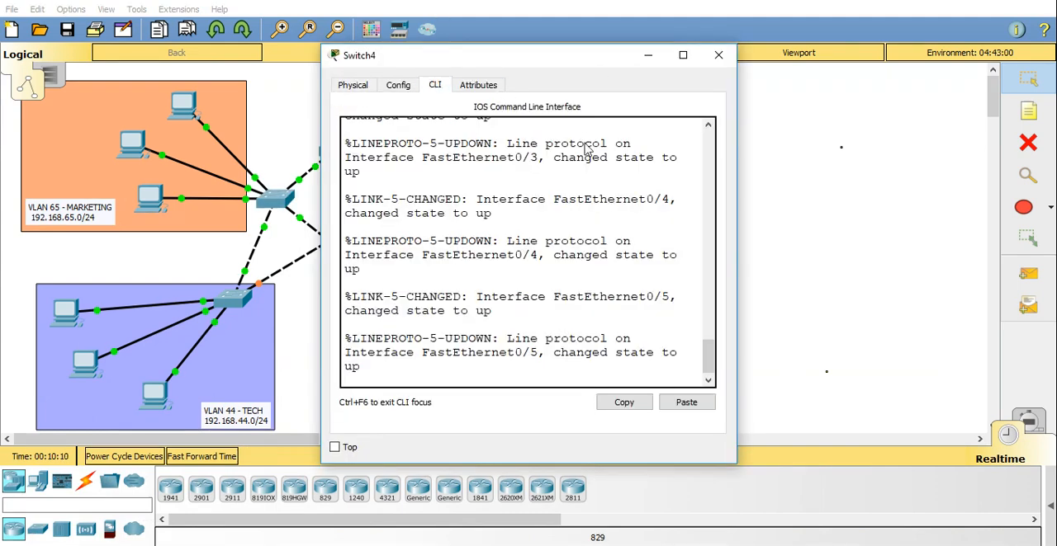
pyautogui.press('Return')
pyautogui.press('Return')
pyautogui.press('Return')
pyautogui.write('en')
pyautogui.press('Return')
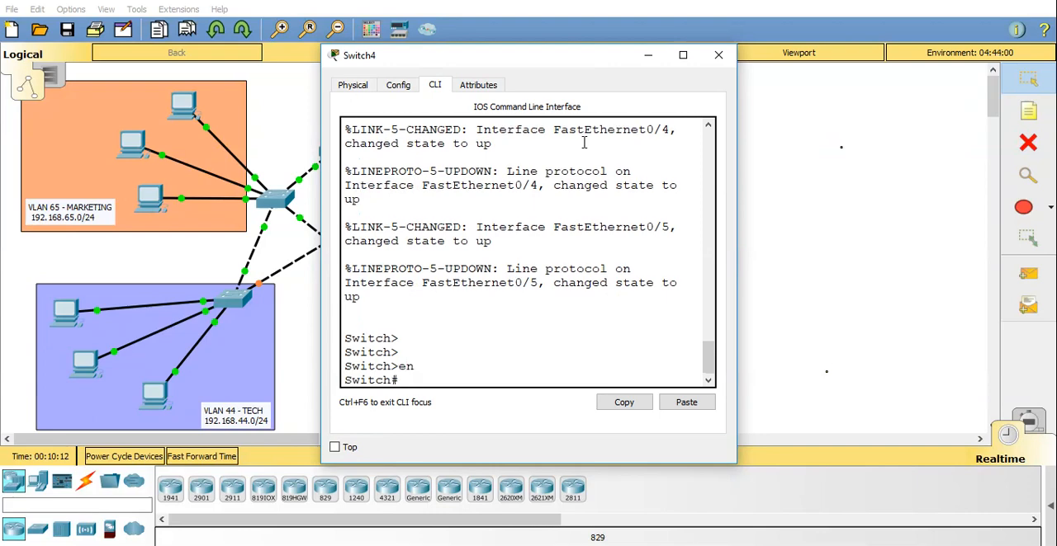
# Display the VLAN table of the Design switch, check it for the four shared VLANs and return to the topology.
pyautogui.write('sh vlan')
pyautogui.press('Return')
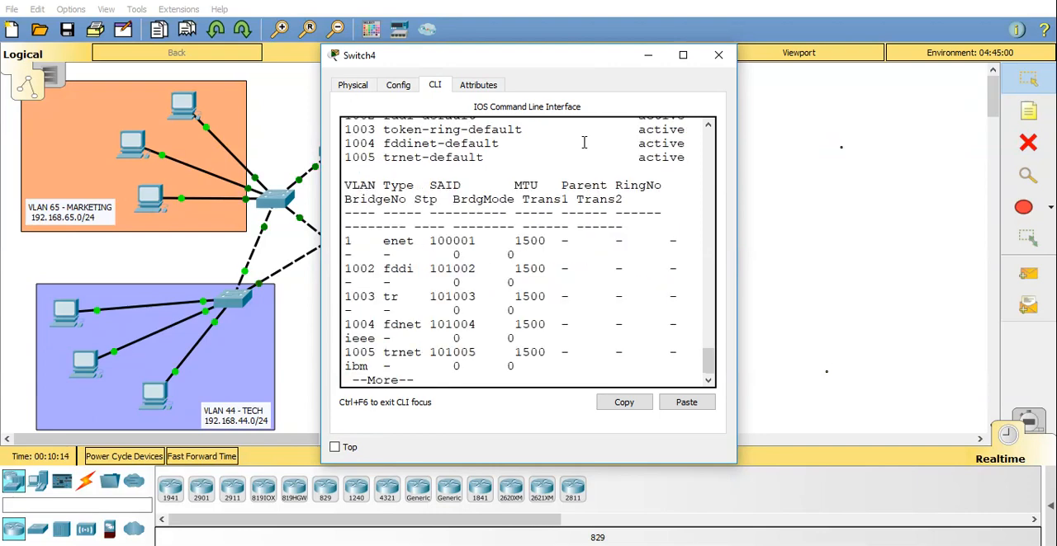
pyautogui.click(683, 56)
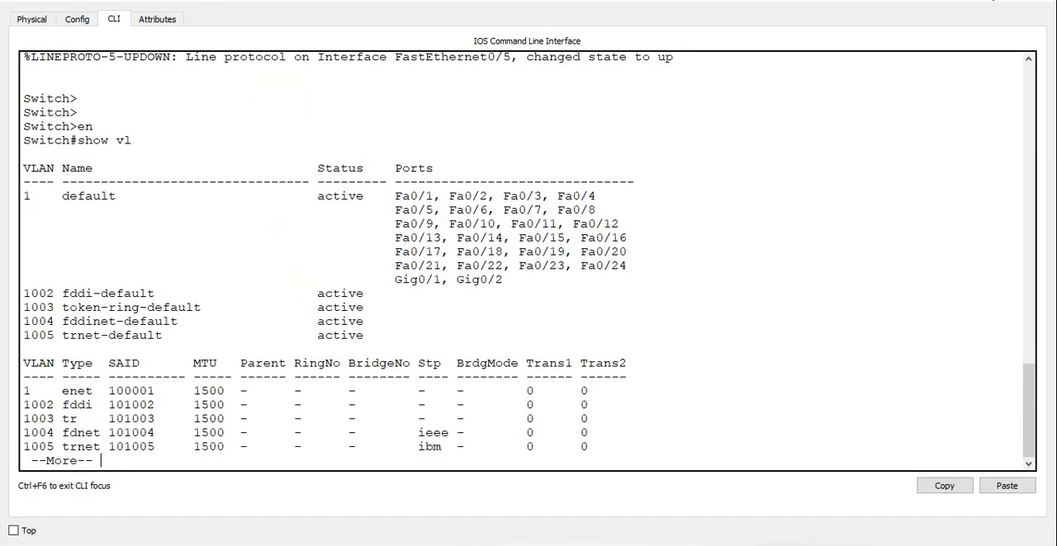
pyautogui.click(990, 0)
pyautogui.click(991, 0)
pyautogui.click(790, 11)
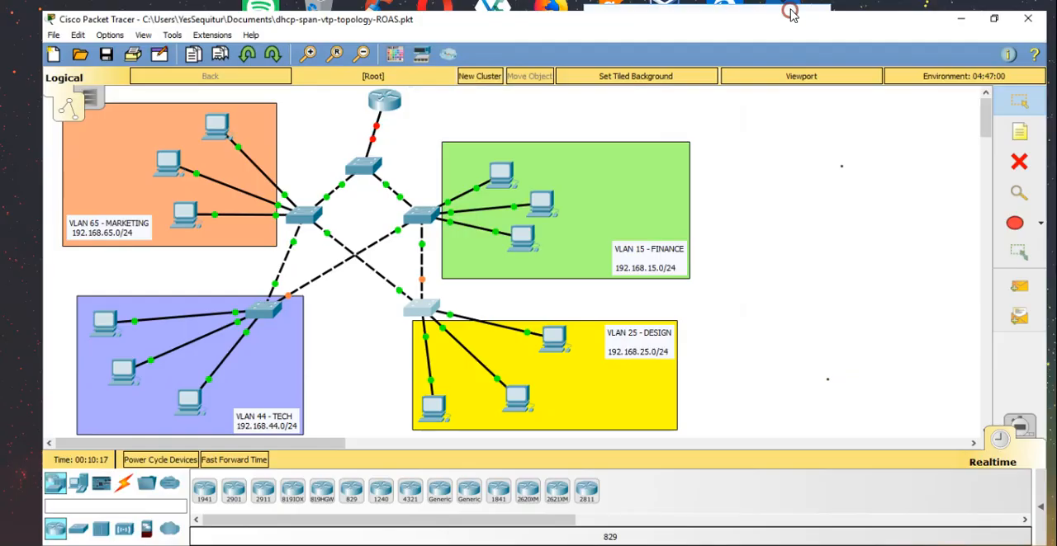
# Open the command line of the switch serving the Tech VLAN and enter privileged EXEC mode.
pyautogui.click(238, 305)
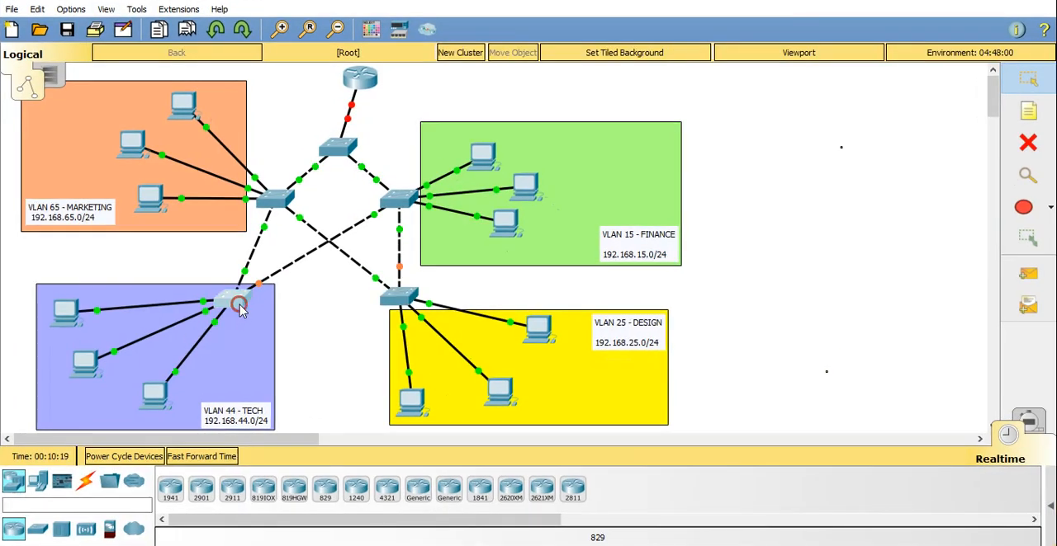
pyautogui.click(435, 87)
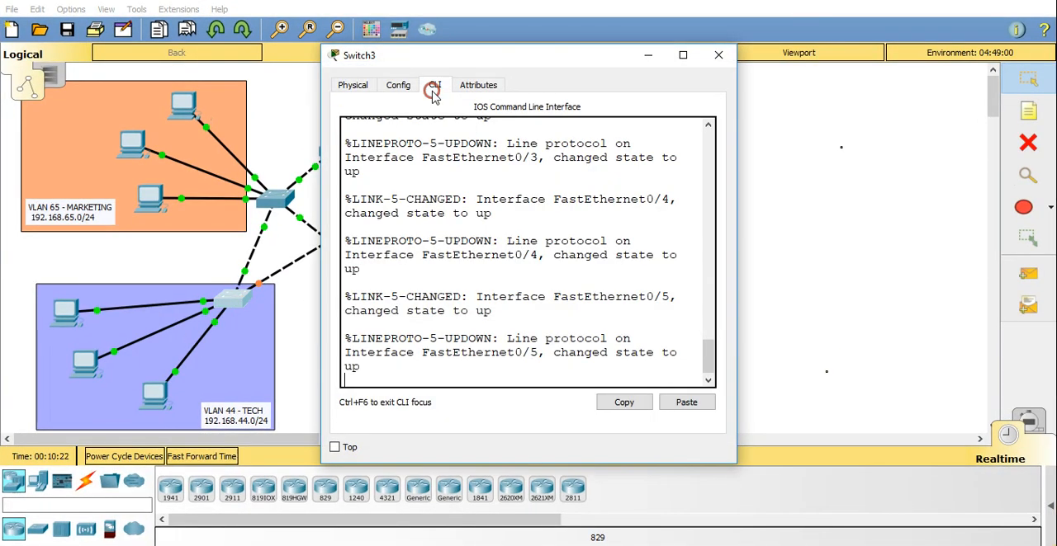
pyautogui.press('Return')
pyautogui.press('Return')
pyautogui.press('Return')
pyautogui.write('en')
# Display the VLAN table of the Tech switch, check it for the shared VLANs and close the switch's window.
pyautogui.press('Return')
pyautogui.write('show ')
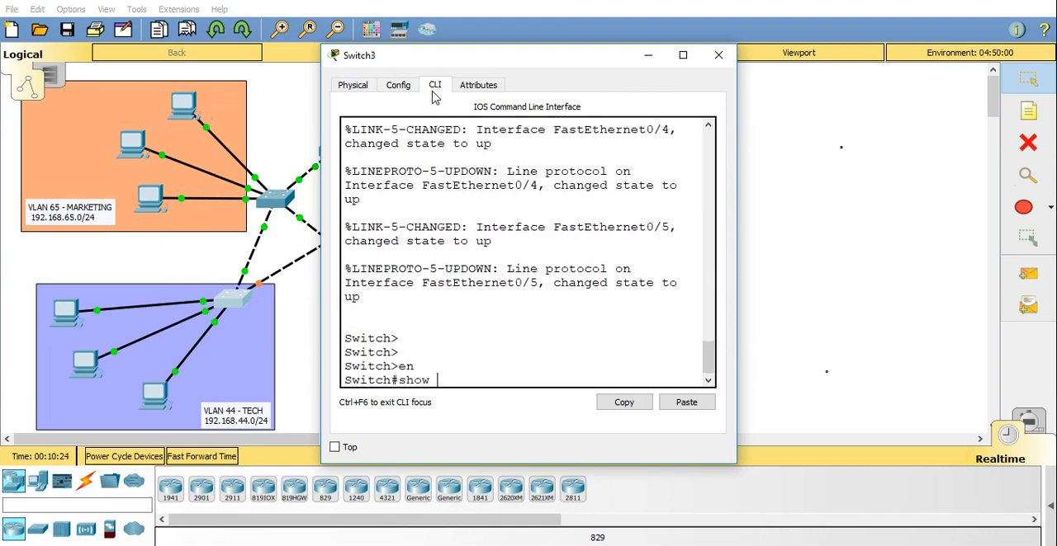
pyautogui.write('vl')
pyautogui.press('Return')
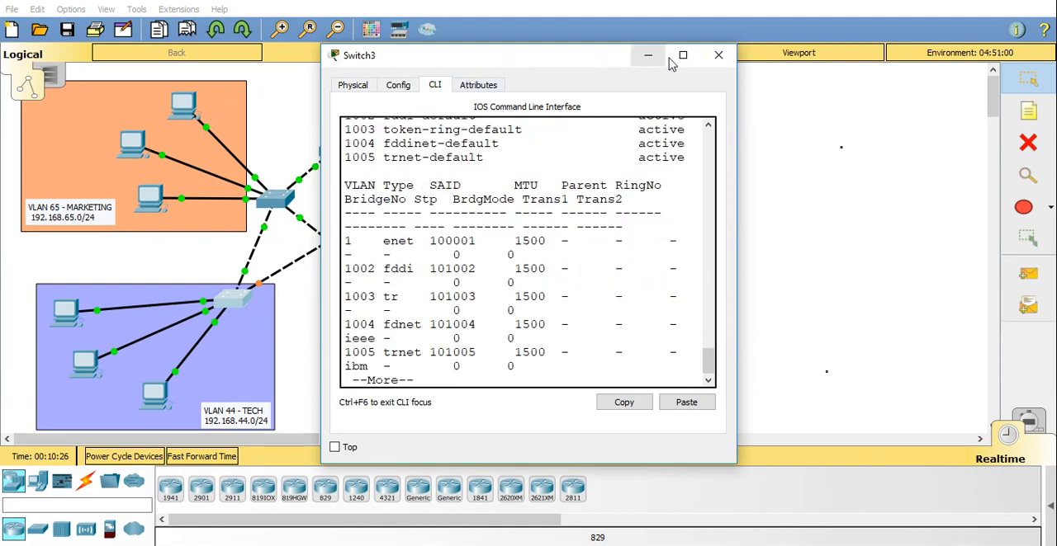
pyautogui.click(680, 54)
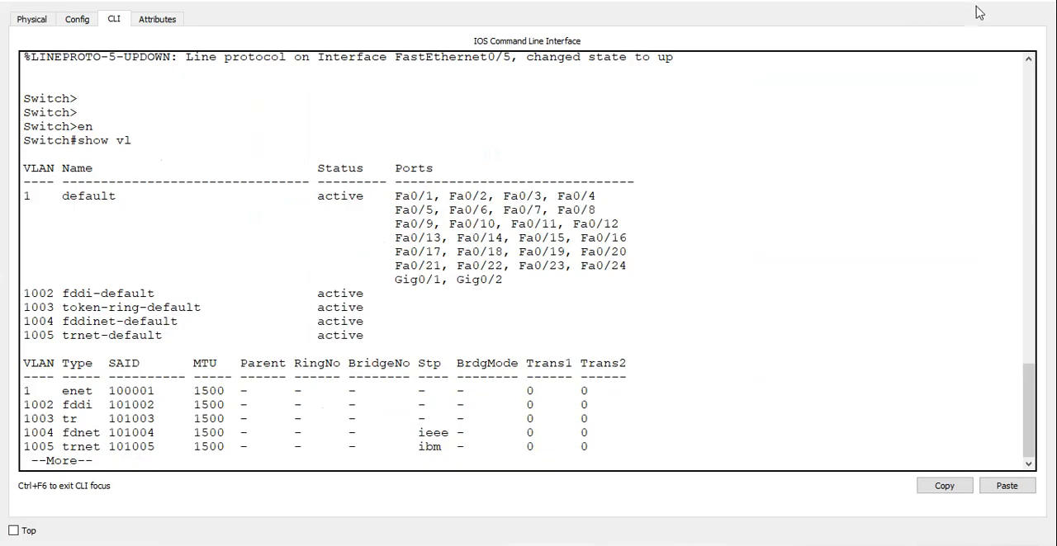
pyautogui.click(994, 2)
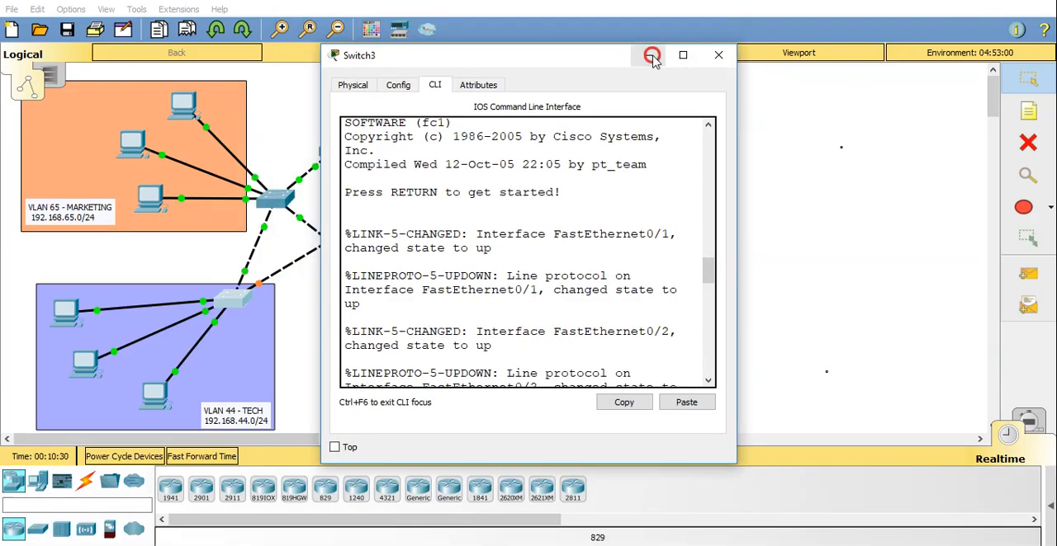
pyautogui.click(716, 54)
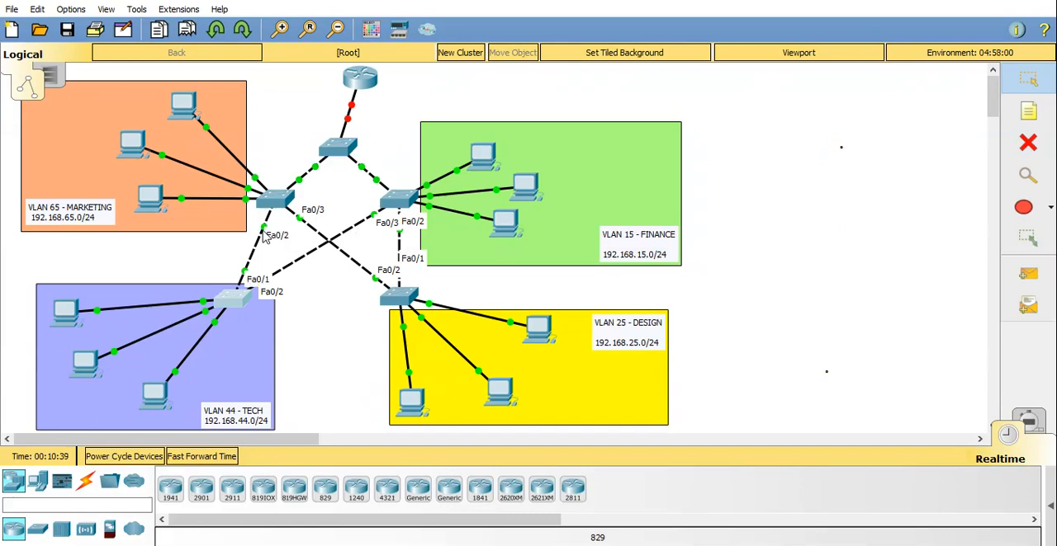
# Reopen S3's command line, leave the paged VLAN listing and set the interface range fa0/2-3 to trunk mode.
pyautogui.click(276, 202)
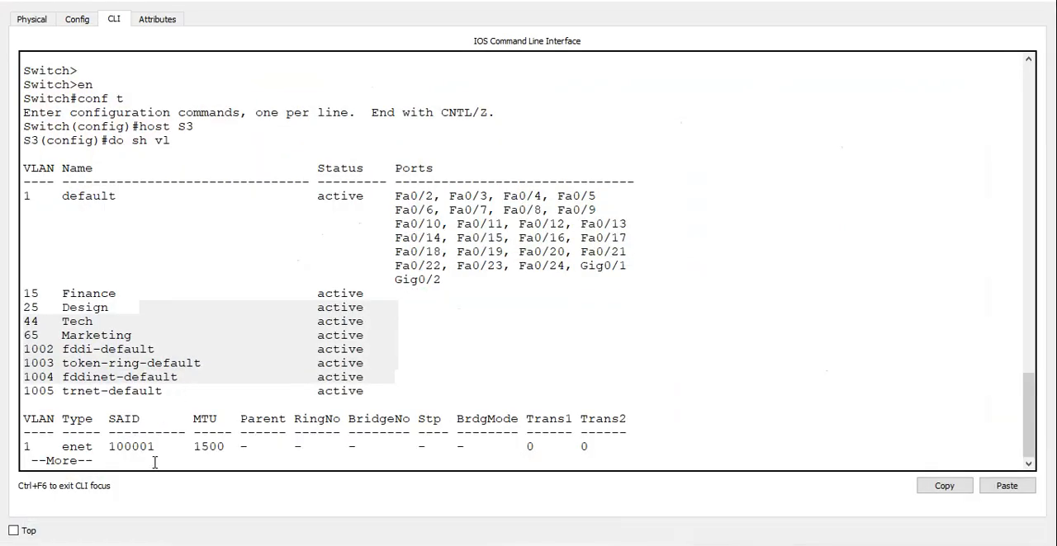
pyautogui.press('q')
pyautogui.press('Return')
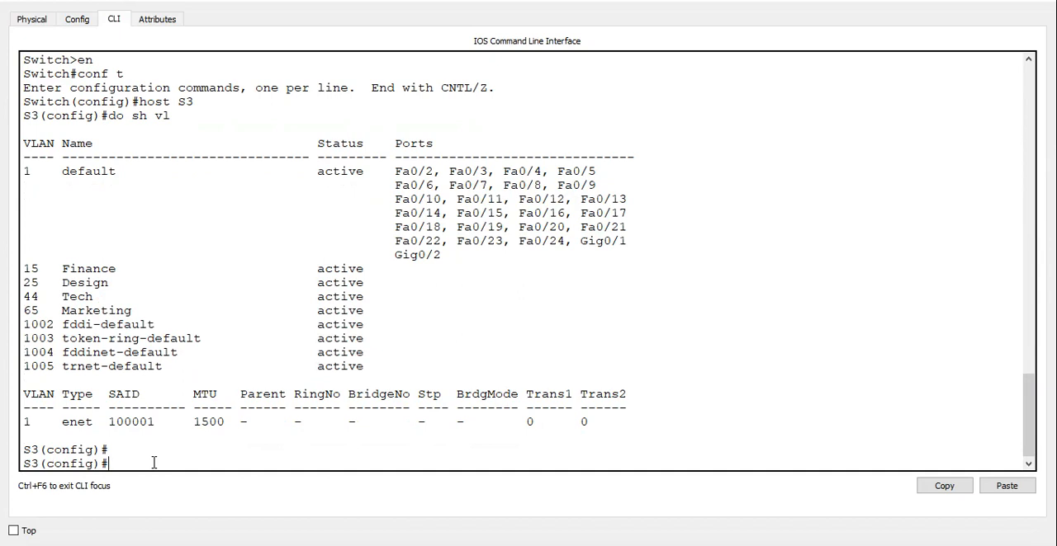
pyautogui.write('int ra fa0/2-3')
pyautogui.press('Return')
pyautogui.write('s')
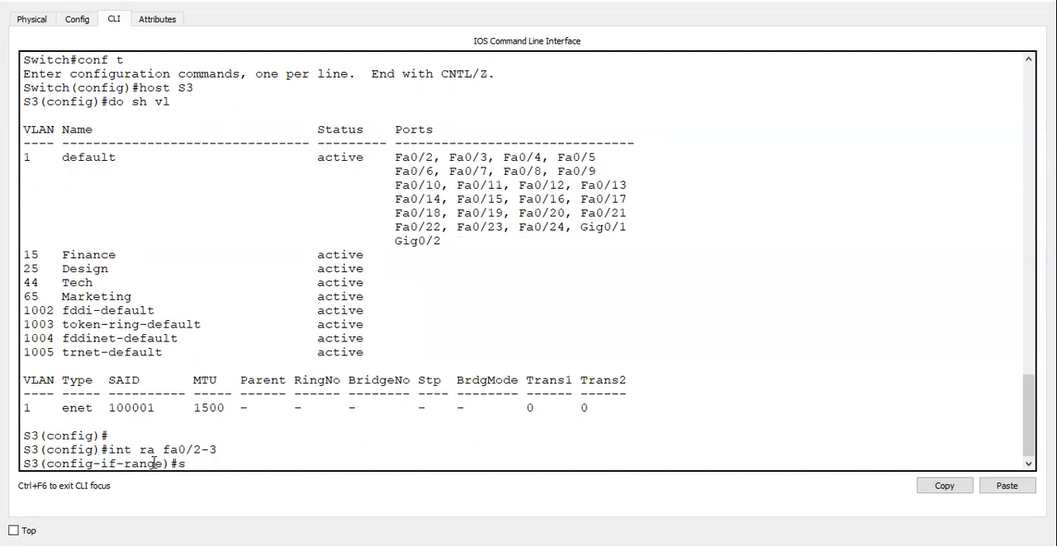
pyautogui.write('wtciwitchport mode trunk')
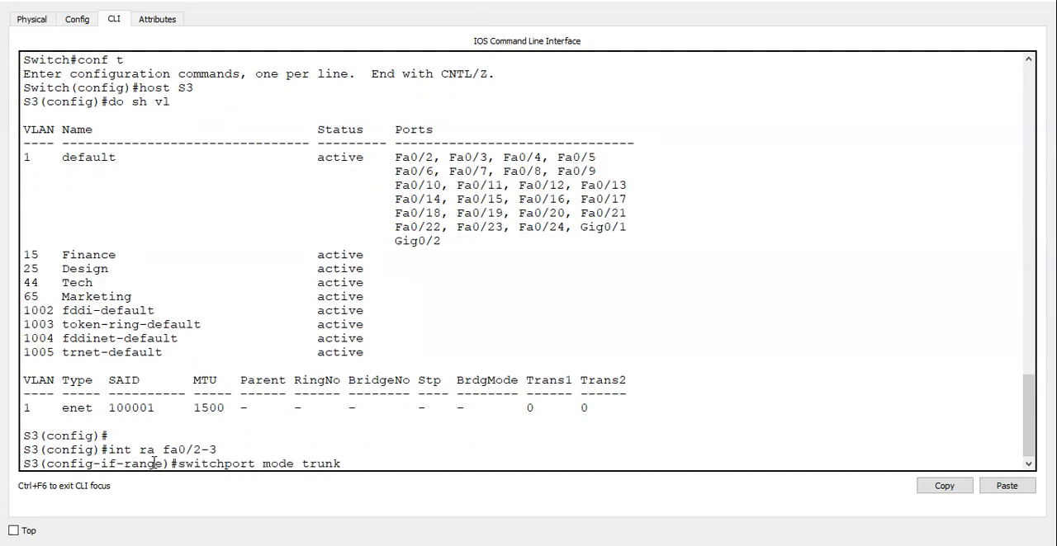
pyautogui.press('Return')
# Allow VLANs 15, 25, 44 and 65 on S3's selected trunk interfaces and leave configuration mode.
pyautogui.write('swircc')
pyautogui.press('Tab')
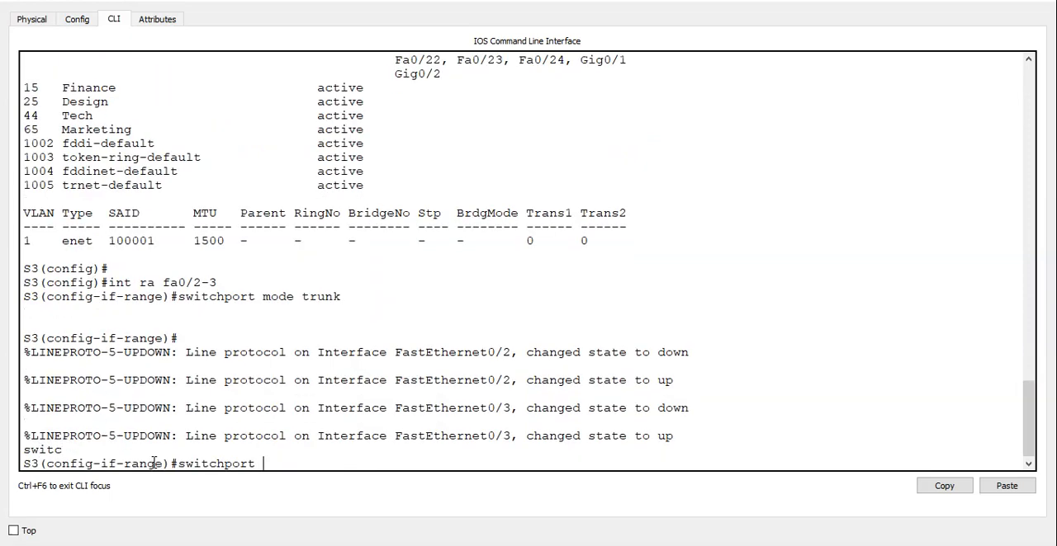
pyautogui.write('m')
pyautogui.press('BackSpace')
pyautogui.write('tr')
pyautogui.press('Tab')
pyautogui.write('a')
pyautogui.press('Tab')
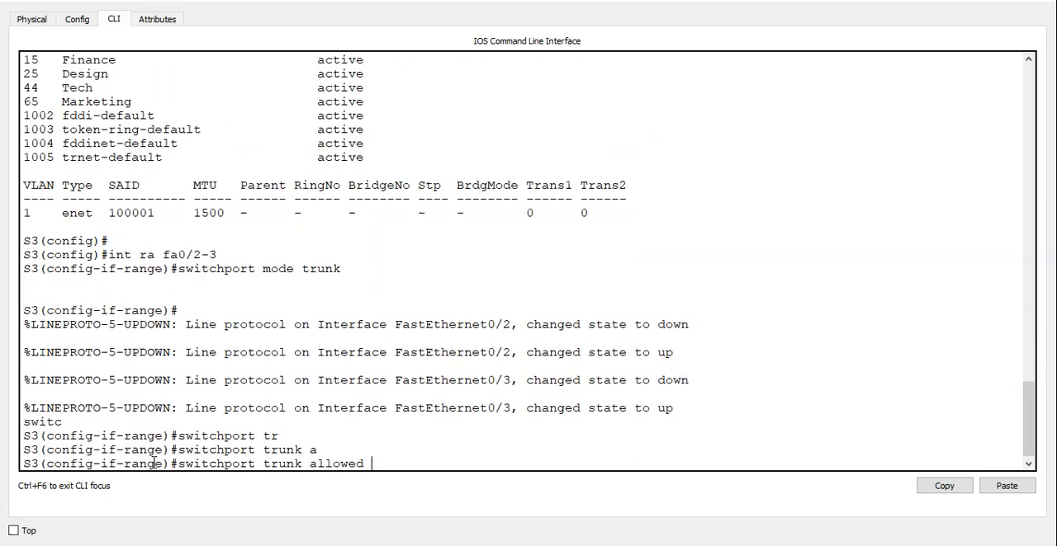
pyautogui.write('vlan 15,25,')
pyautogui.write('44,65')
pyautogui.press('Return')
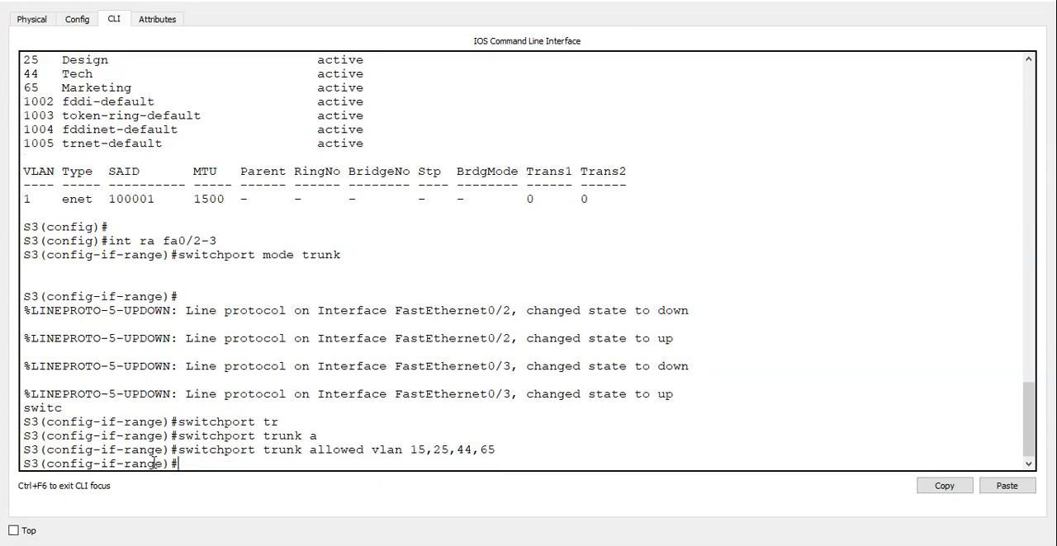
pyautogui.hotkey('ctrl', 'z')
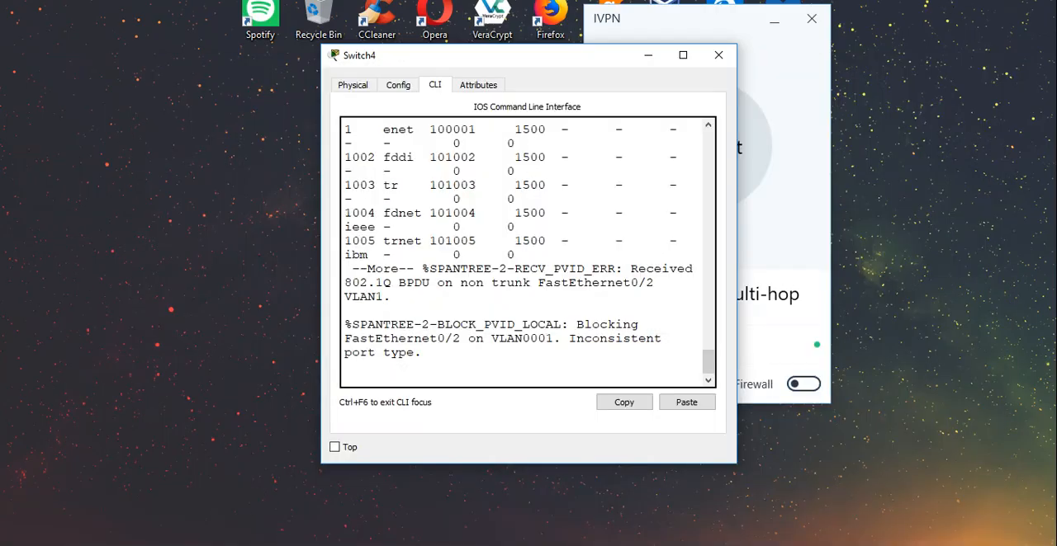
# Return to the topology, reopen S2's command line, end its paged VLAN listing and enter global configuration mode.
pyautogui.click(193, 507)
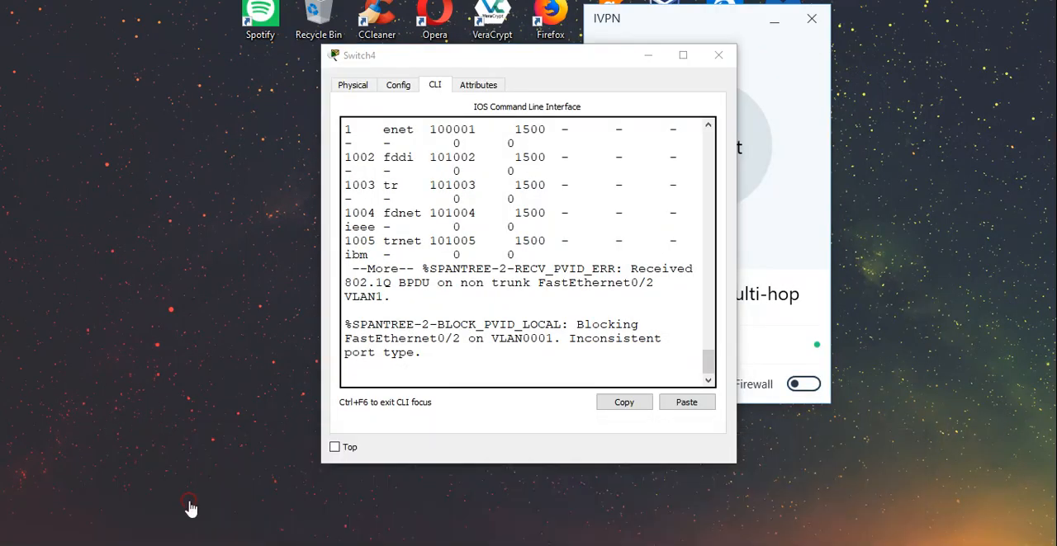
pyautogui.click(393, 198)
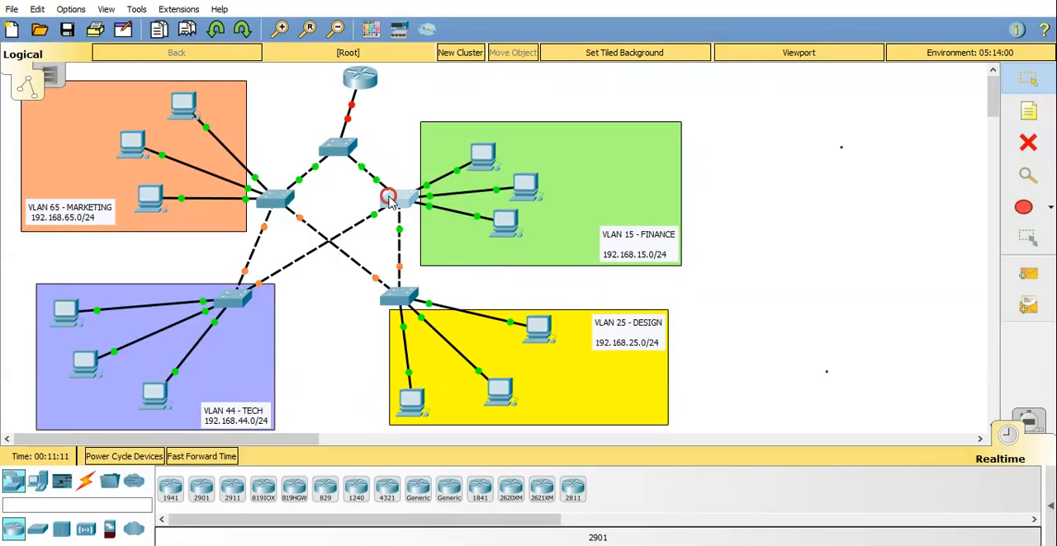
pyautogui.click(274, 462)
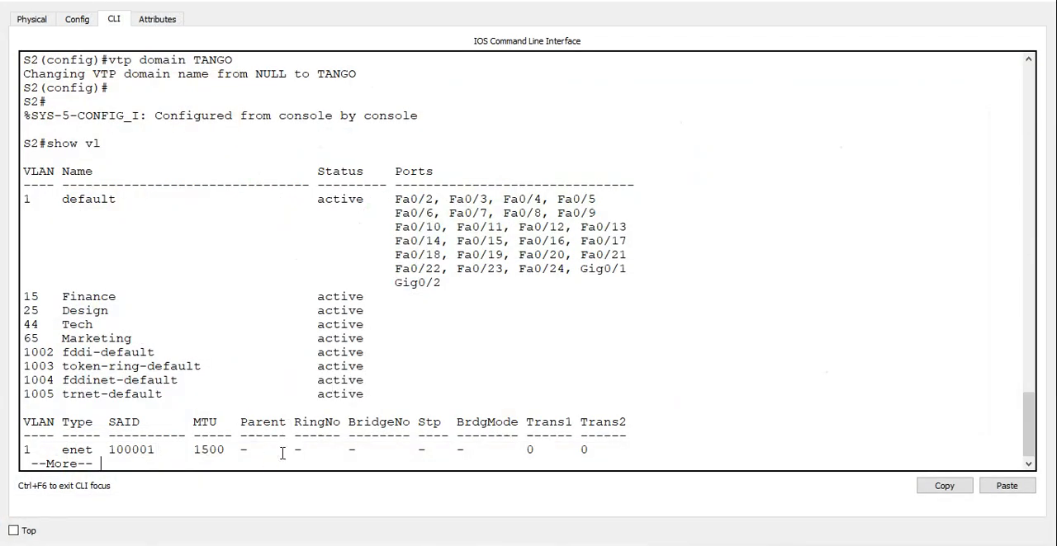
pyautogui.hotkey('ctrl', 'c')
pyautogui.click(281, 454)
pyautogui.write('conf t')
pyautogui.press('Return')
# Select the interface range fa0/2-3 on S2, checking the port labels on its links in the topology.
pyautogui.write('int rr')
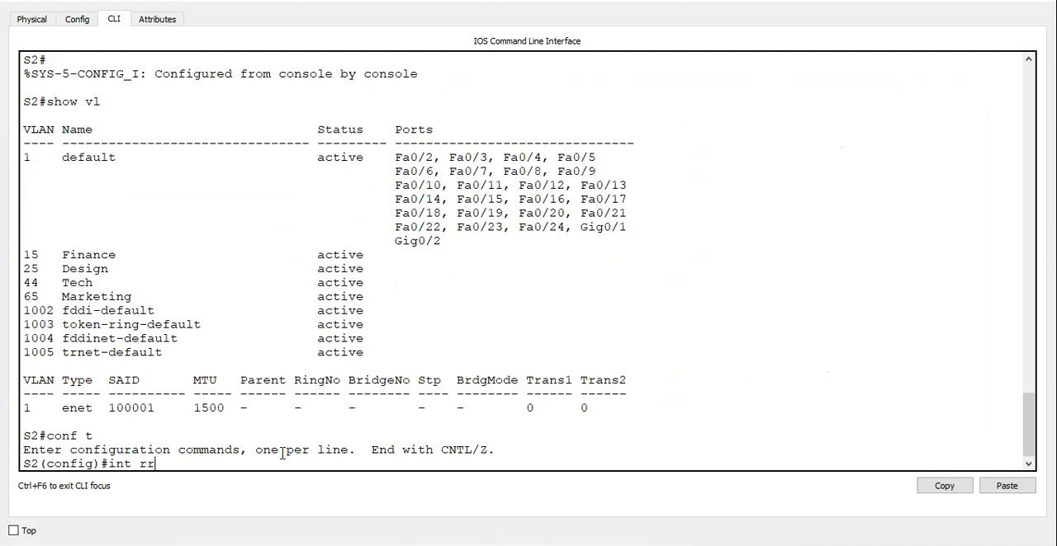
pyautogui.write(' fa0/2-3')
pyautogui.click(948, 14)
pyautogui.click(965, 3)
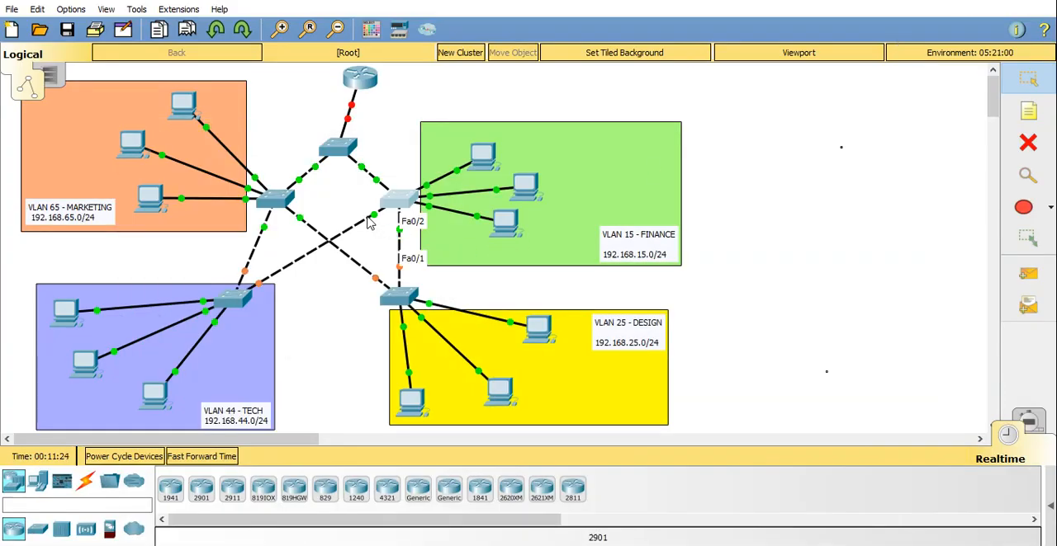
pyautogui.click(397, 199)
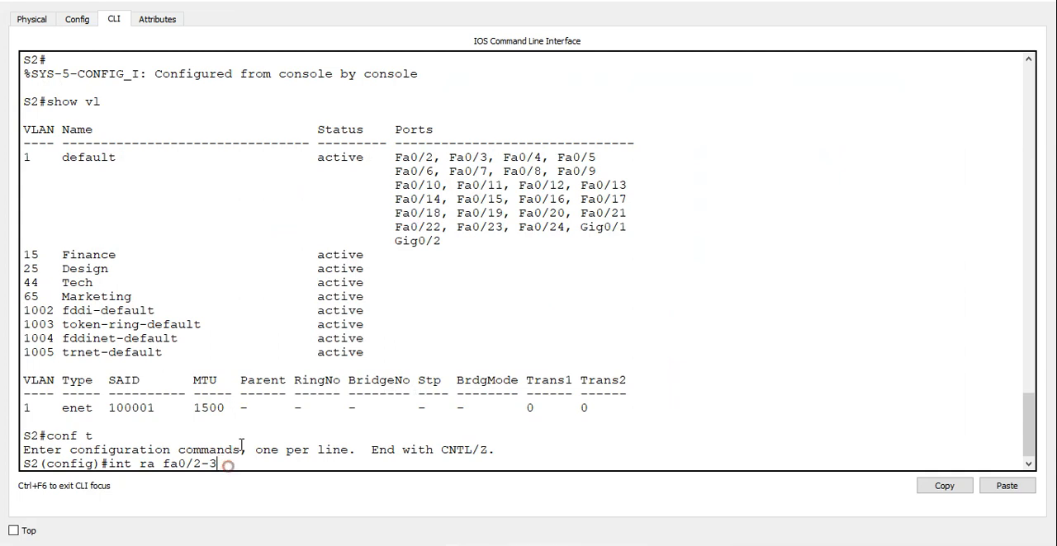
pyautogui.press('Return')
# Set the selected interfaces fa0/2-3 on S2 to trunk mode.
pyautogui.write('switch')
pyautogui.press('BackSpace')
pyautogui.press('BackSpace')
pyautogui.press('BackSpace')
pyautogui.press('BackSpace')
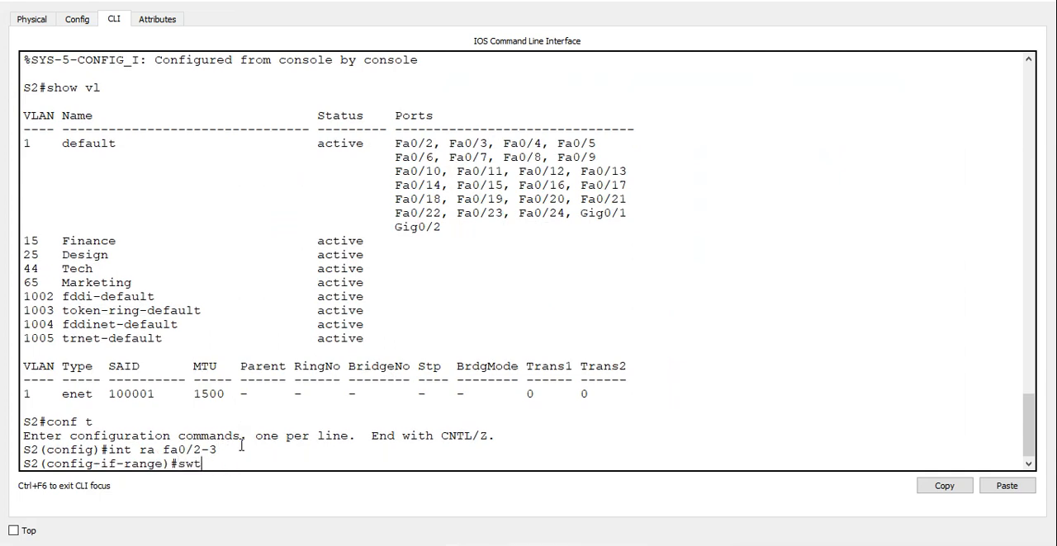
pyautogui.write('itchport mode trunk')
pyautogui.press('Return')
# Allow VLANs 15, 25, 44 and 65 on S2's selected trunk interfaces and leave configuration mode.
pyautogui.write('sw')
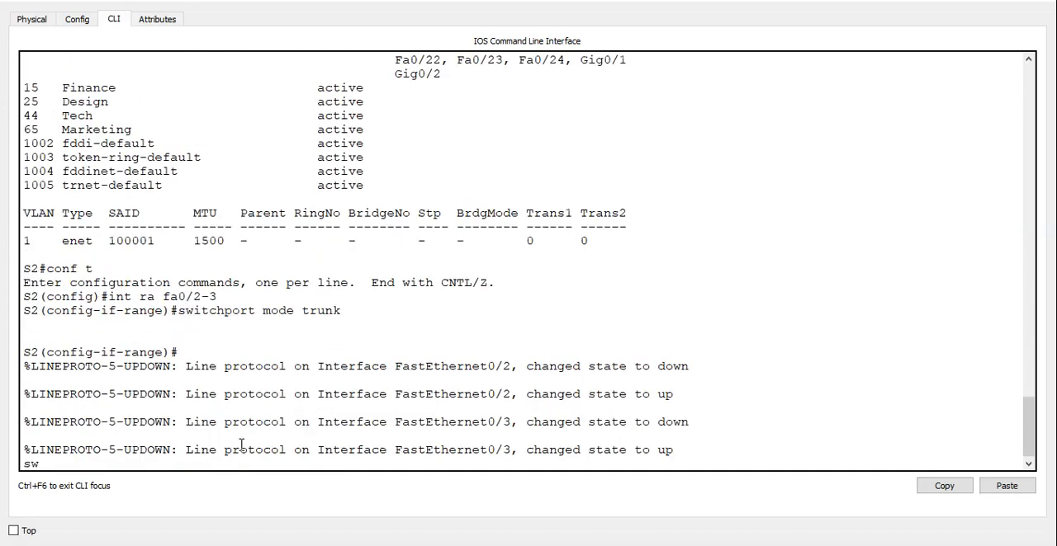
pyautogui.write('itchport trunk al')
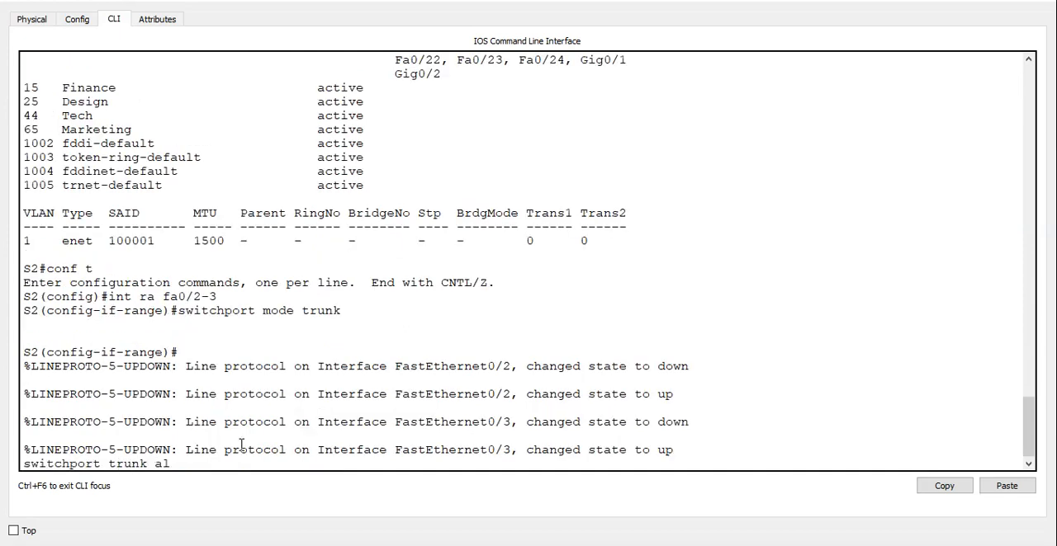
pyautogui.write('lowed vlan 15,25,44,65')
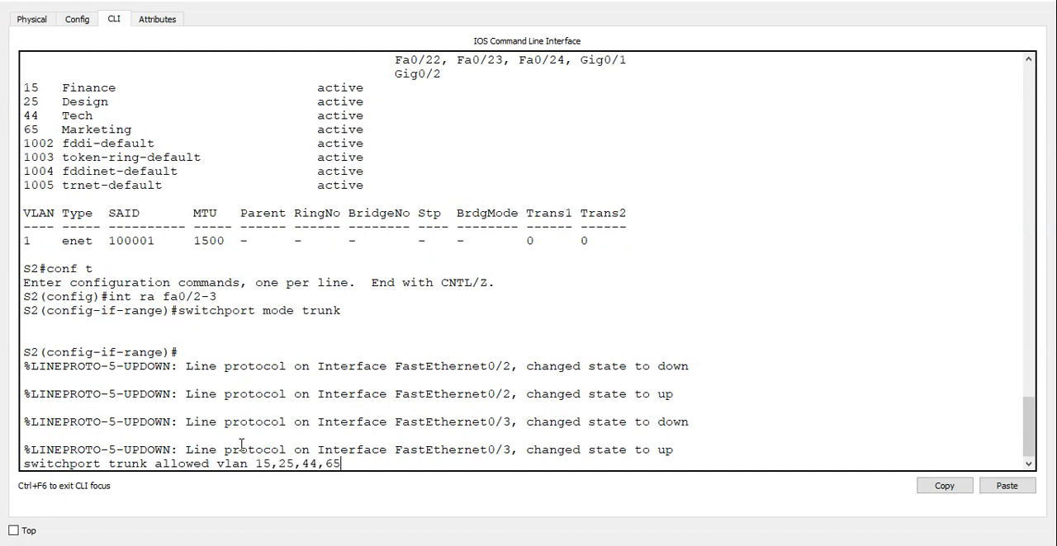
pyautogui.press('Return')
pyautogui.hotkey('ctrl', 'z')
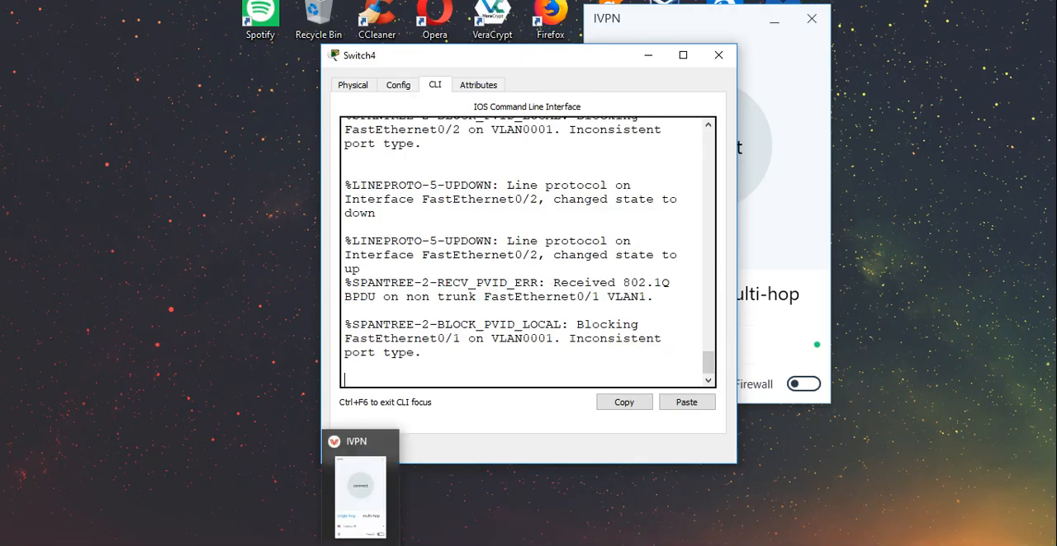
# Return to the topology, open the Design area's Switch4 command line and show its full VLAN listing.
pyautogui.click(229, 497)
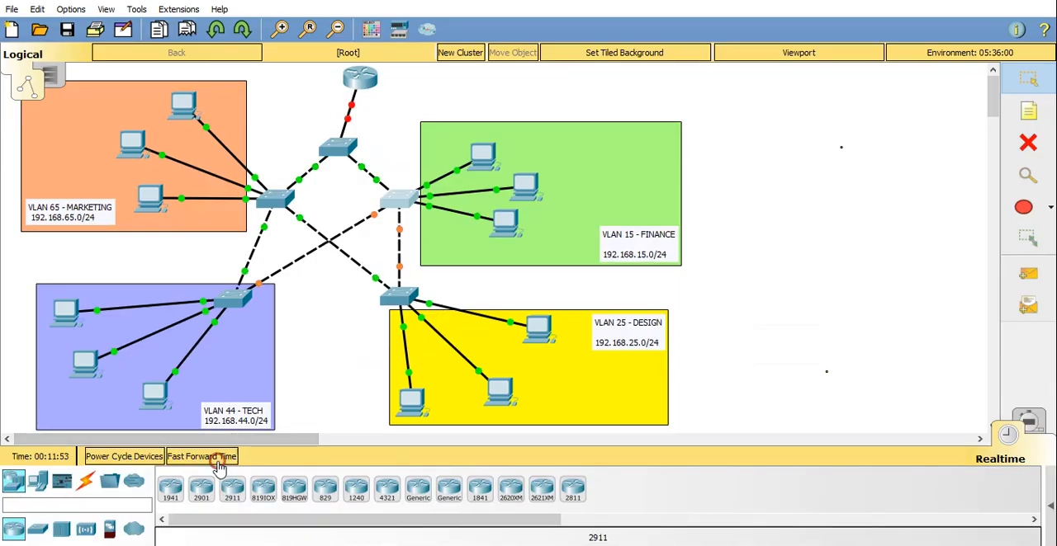
pyautogui.click(216, 459)
pyautogui.click(400, 296)
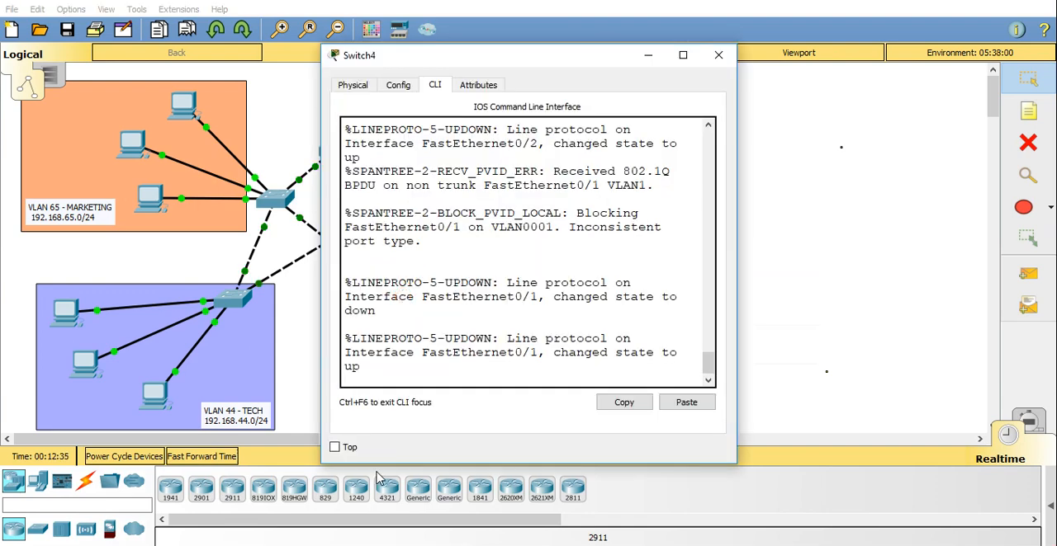
pyautogui.press('Return')
pyautogui.hotkey('ctrl', 'c')
pyautogui.press('Return')
pyautogui.write('sho vl')
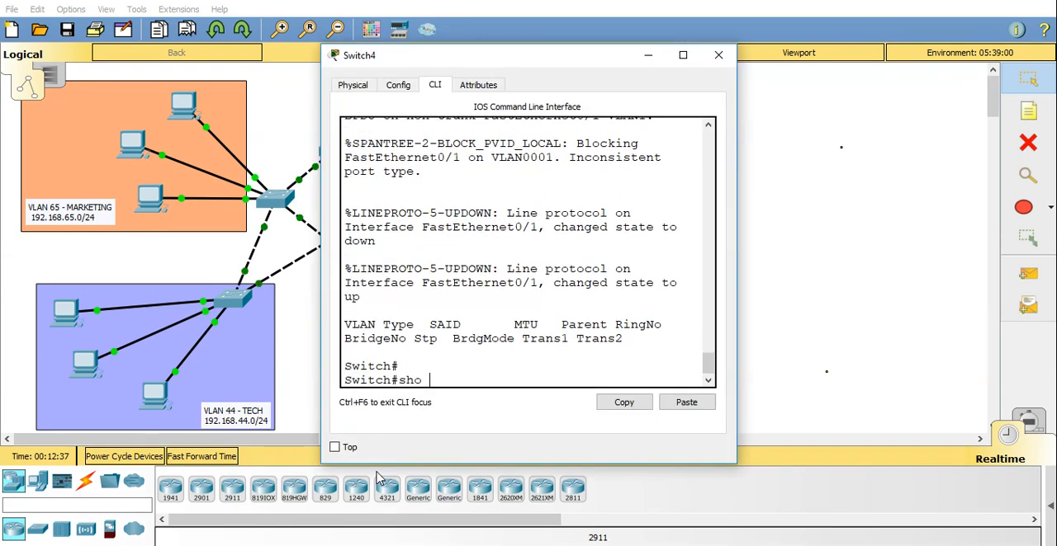
pyautogui.press('Return')
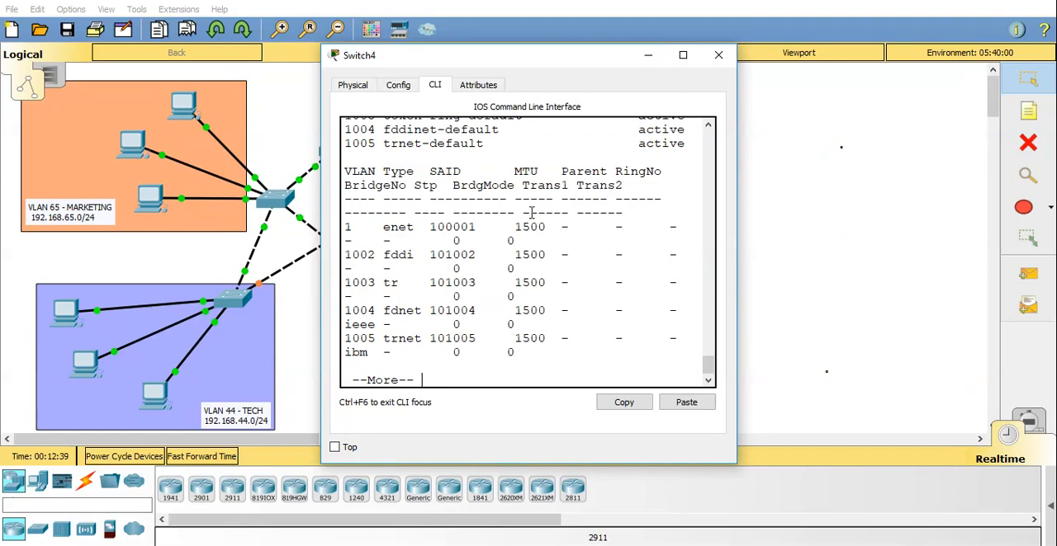
pyautogui.click(683, 54)
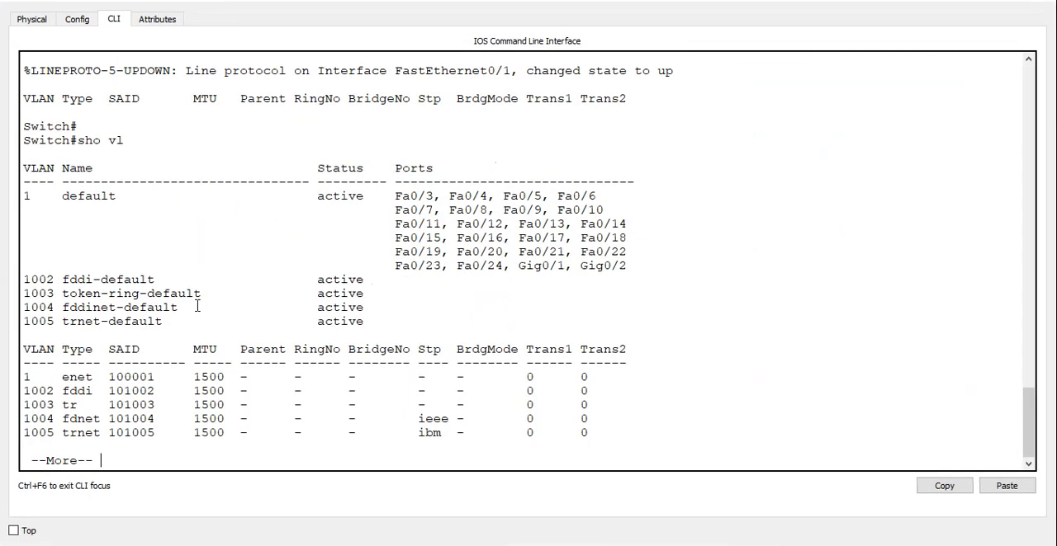
pyautogui.press('space')
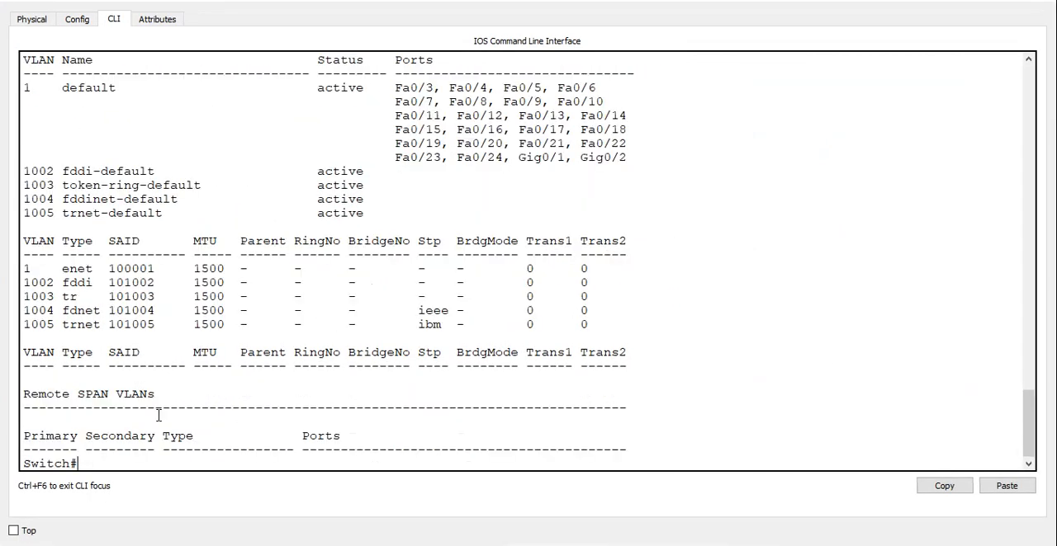
# Enter global configuration mode on Switch4 and set its VTP mode to client.
pyautogui.write('conf t')
pyautogui.press('Return')
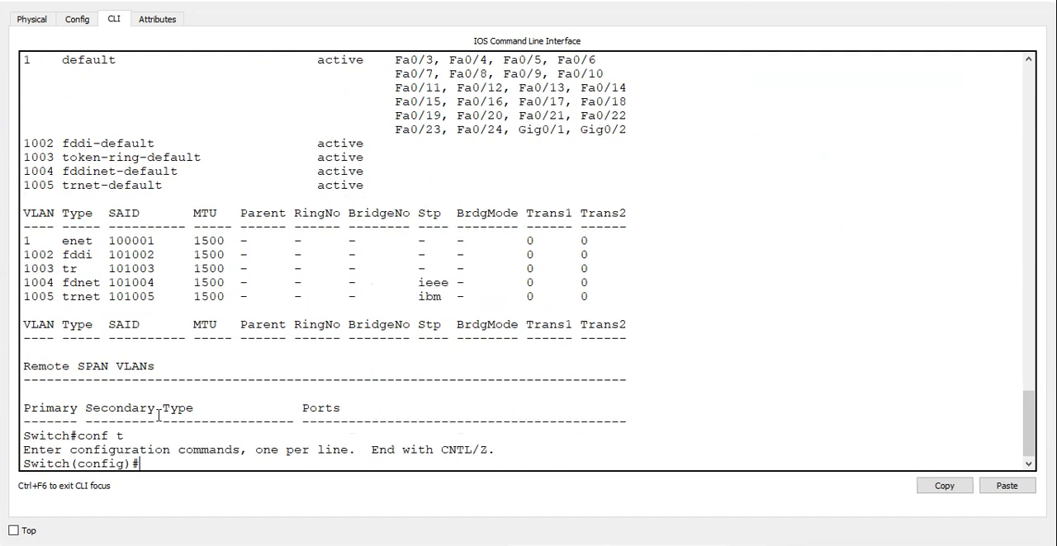
pyautogui.write('vtp mo cli')
pyautogui.press('Return')
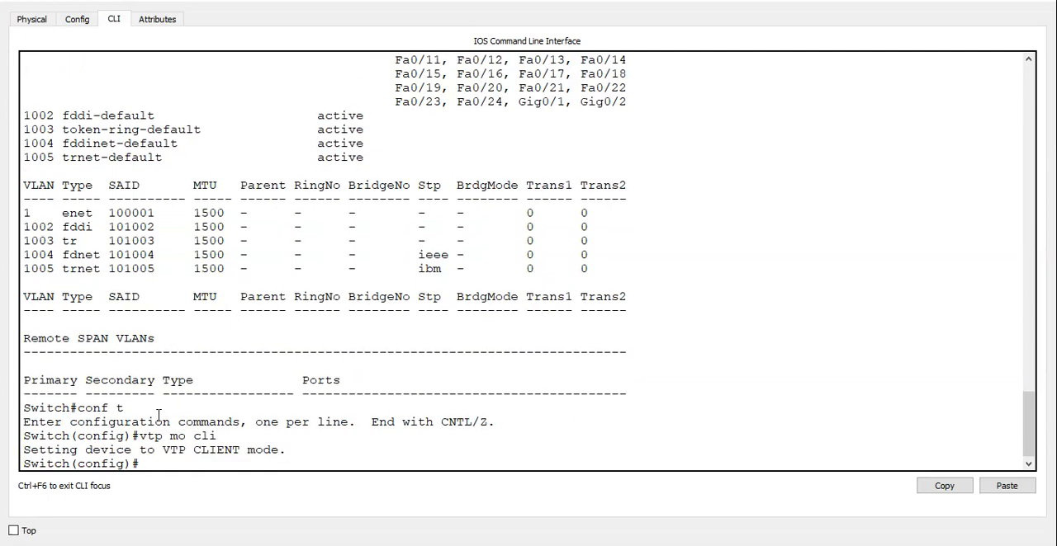
# Set the VTP domain on Switch4 to TANGO and leave configuration mode.
pyautogui.write('vtp doma TAI')
pyautogui.press('BackSpace')
pyautogui.write('NGO')
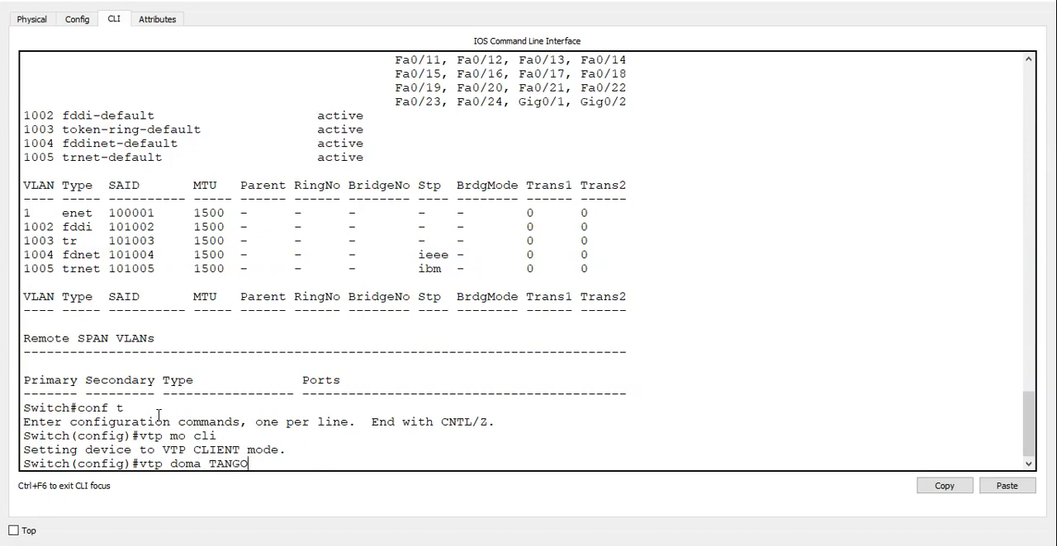
pyautogui.press('Return')
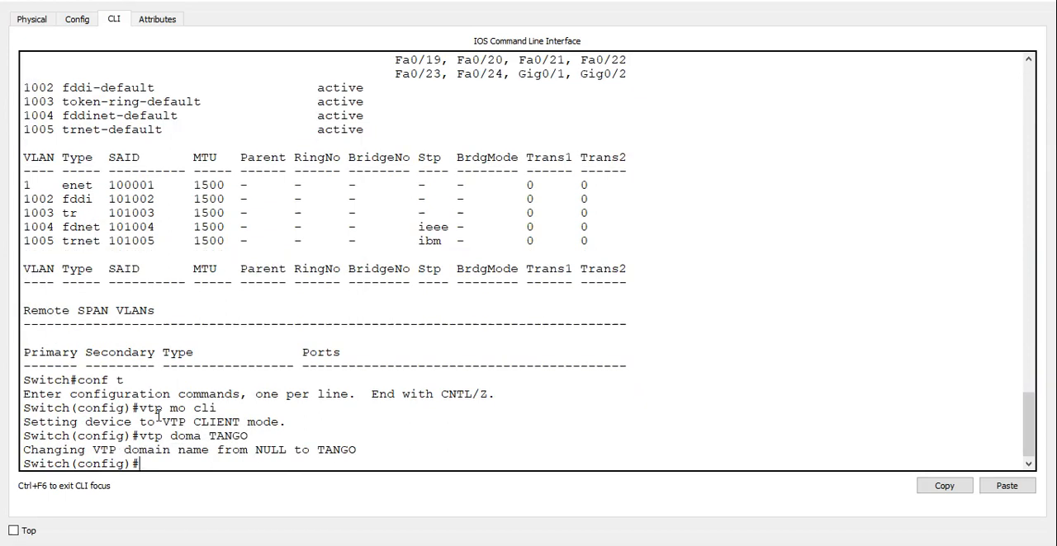
pyautogui.hotkey('ctrl', 'z')
# Show the VLAN listing on Switch4 and check VLANs 15, 25, 44 and 65.
pyautogui.write('sh vln')
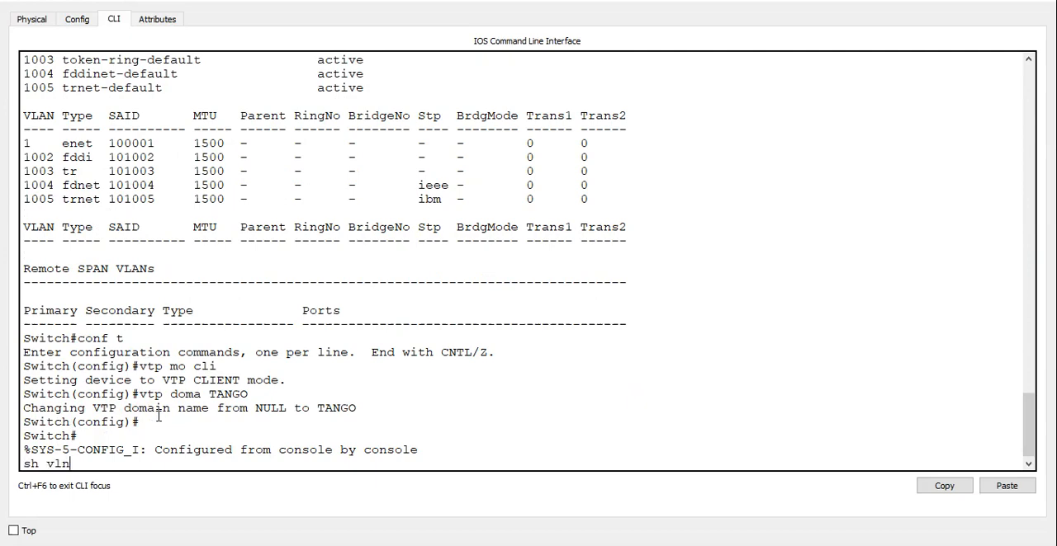
pyautogui.press('Return')
pyautogui.write('sh ')
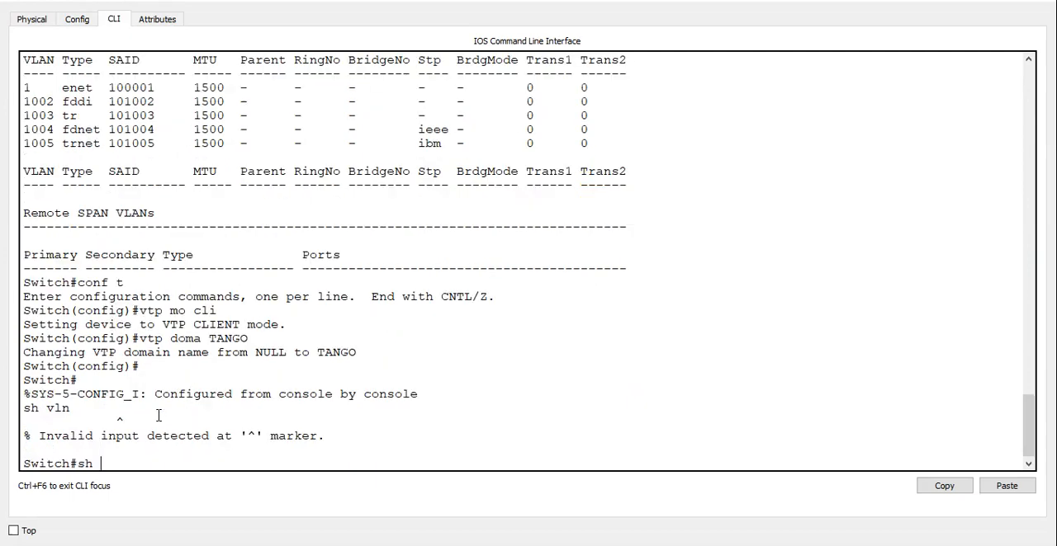
pyautogui.write('vl')
pyautogui.press('Return')
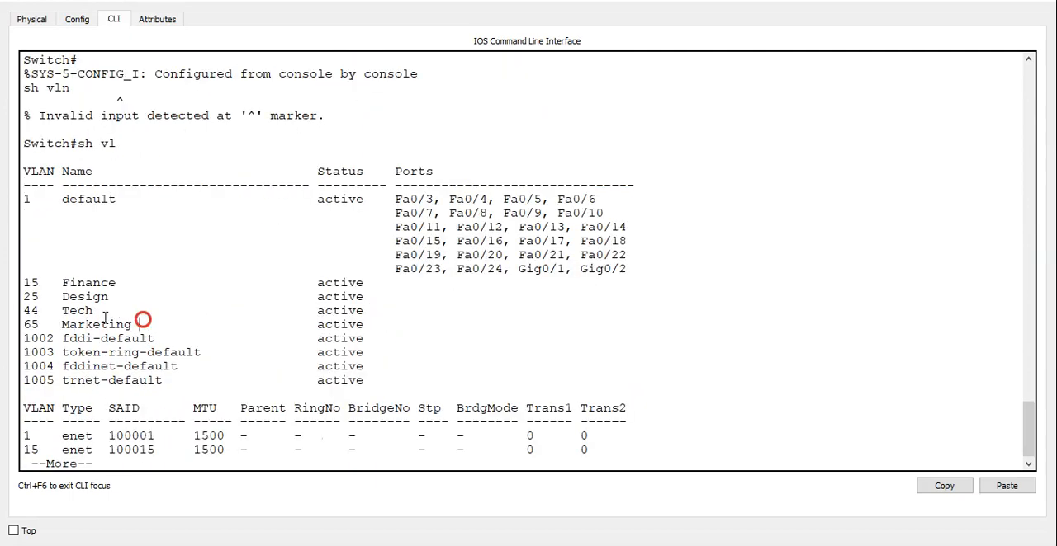
pyautogui.moveTo(141, 324); pyautogui.dragTo(5, 285)
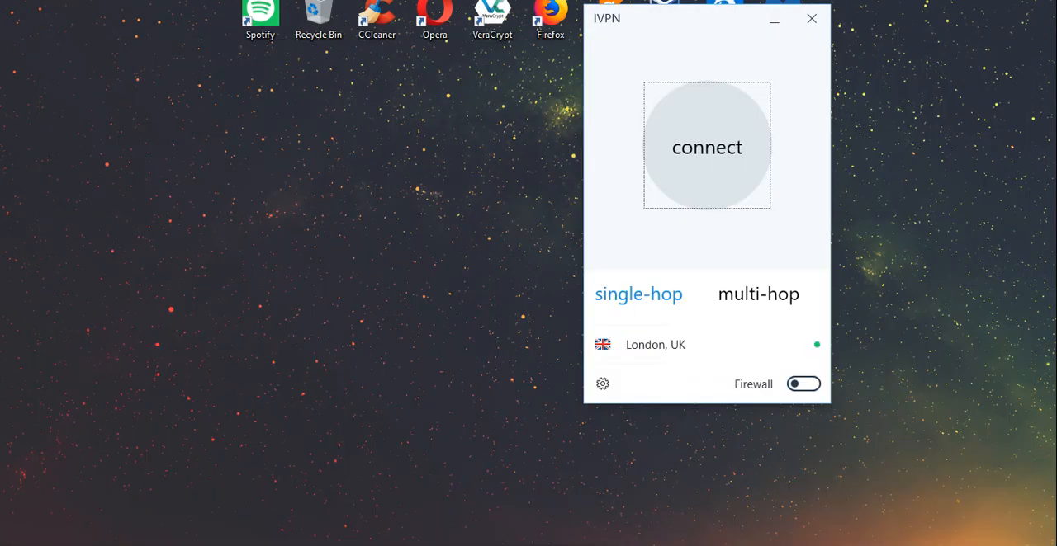
# Open the Tech area's Switch3 command line from the topology, end its paged output and check its VLAN listing.
pyautogui.moveTo(437, 542)
pyautogui.click(210, 489)
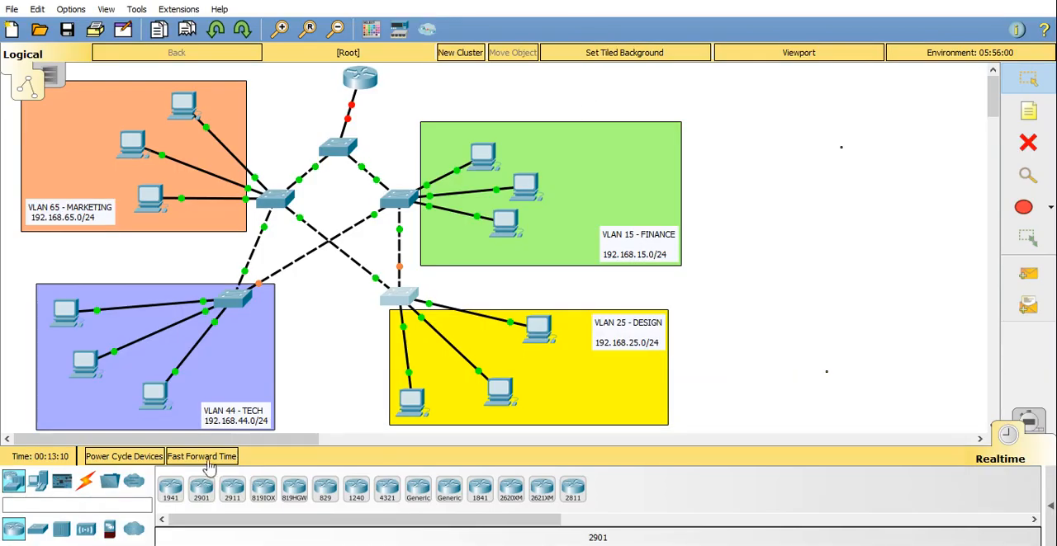
pyautogui.click(237, 299)
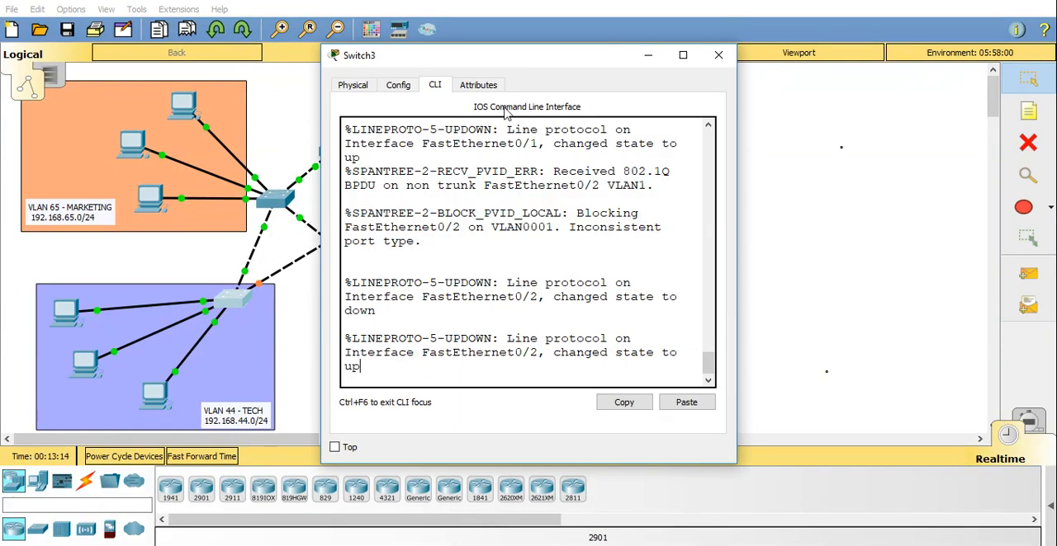
pyautogui.press('q')
pyautogui.press('Return')
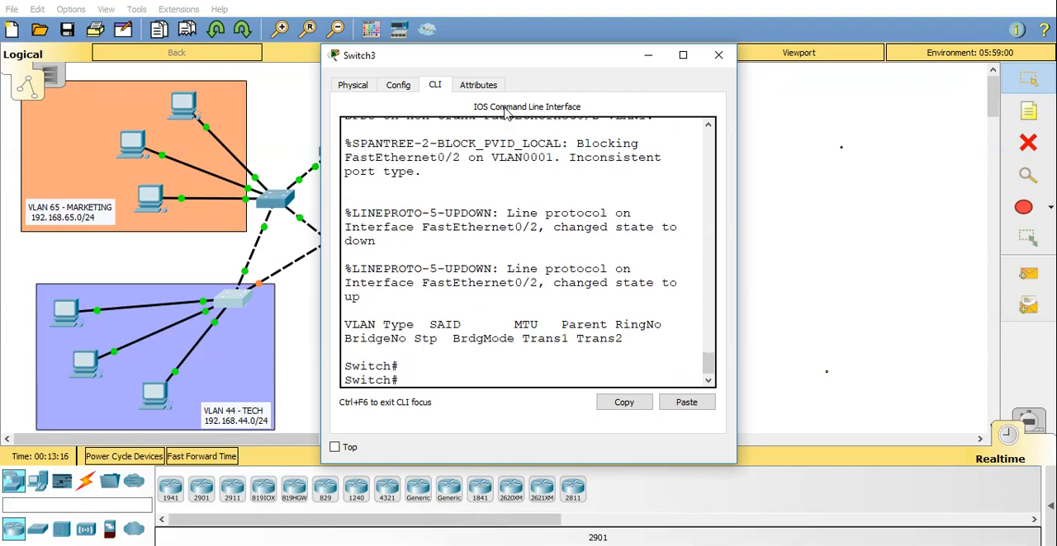
pyautogui.write('sh vlan')
pyautogui.press('Return')
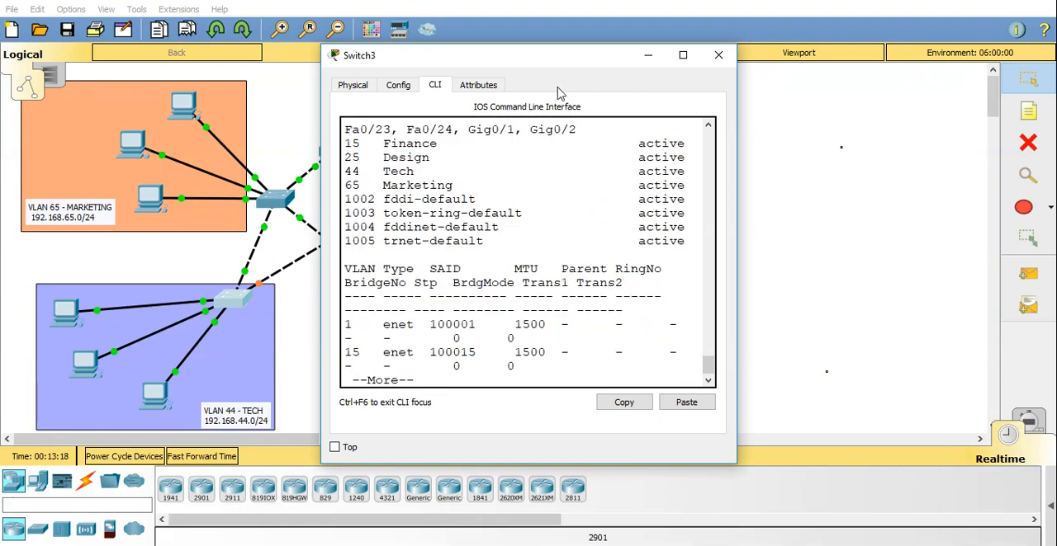
pyautogui.click(647, 55)
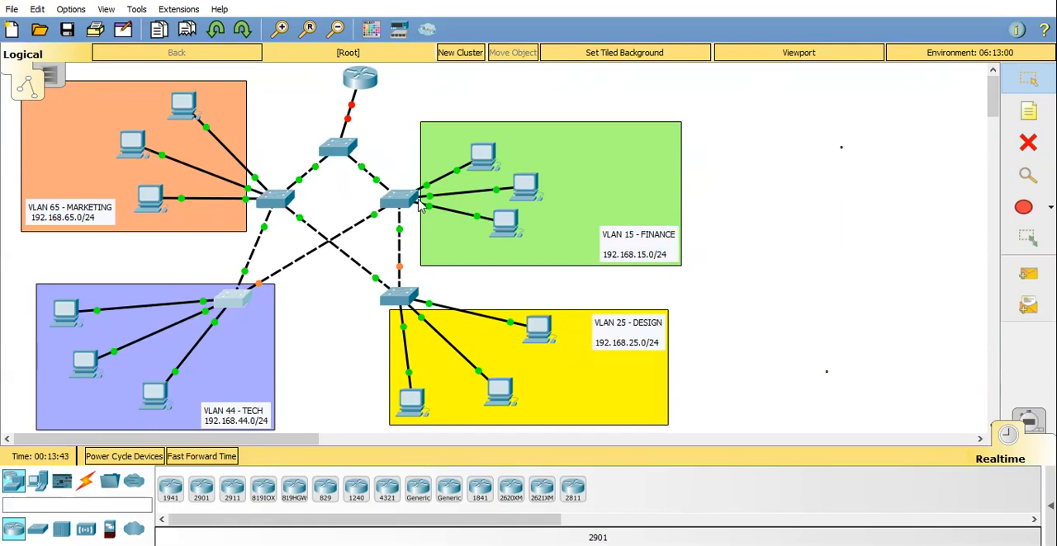
# Check the port labels on the Finance PC links, reopen S2's command line and select interface range fa0/4-6 in configuration mode.
pyautogui.moveTo(430, 201)
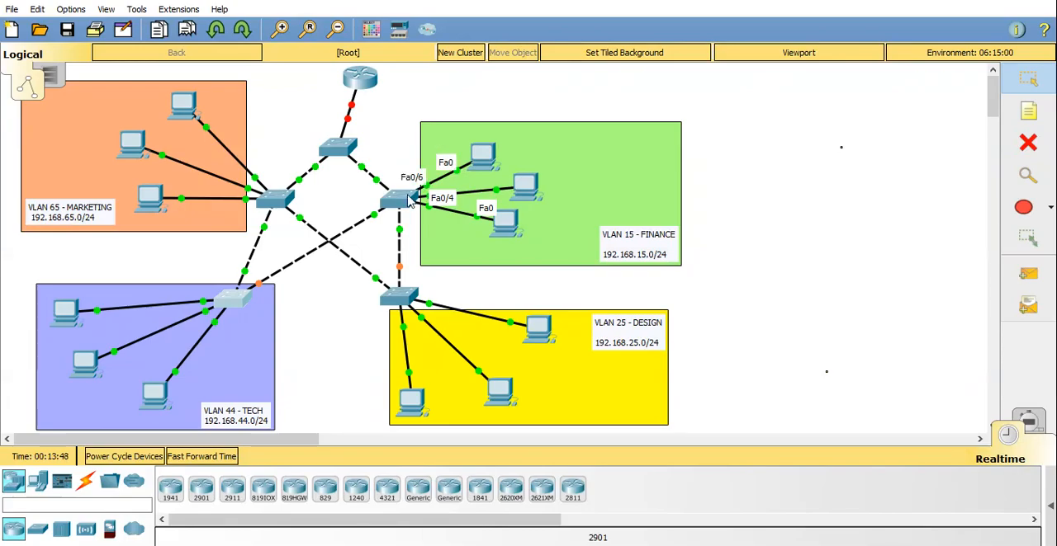
pyautogui.click(403, 198)
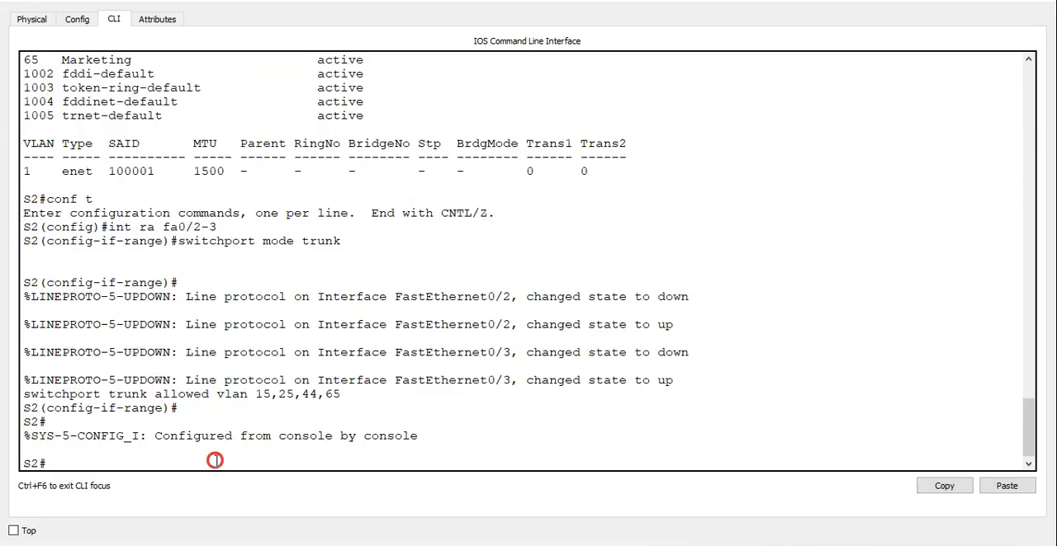
pyautogui.press('Return')
pyautogui.write('conf t')
pyautogui.press('Return')
pyautogui.write('int ra fa0')
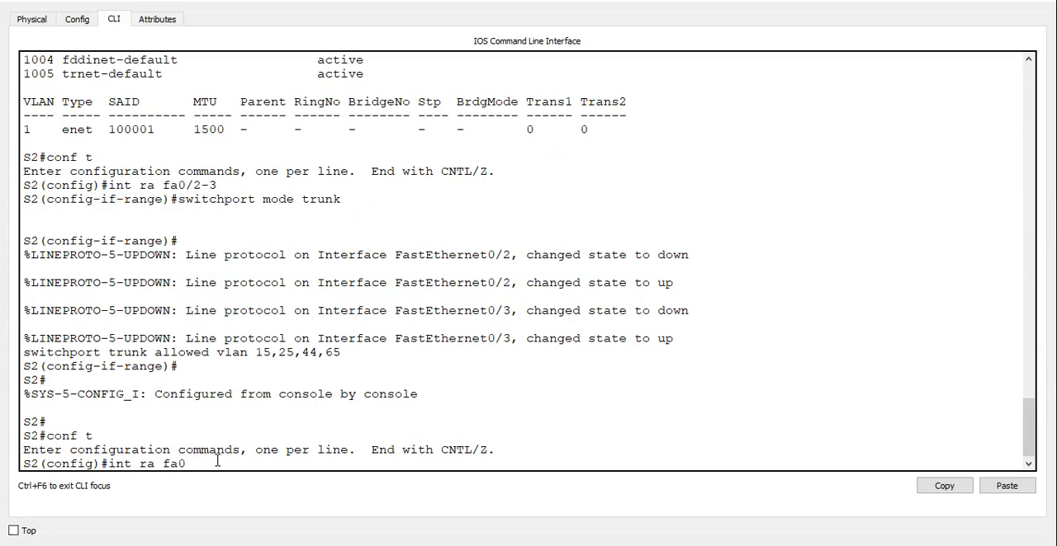
pyautogui.write('/4-6')
pyautogui.press('Return')
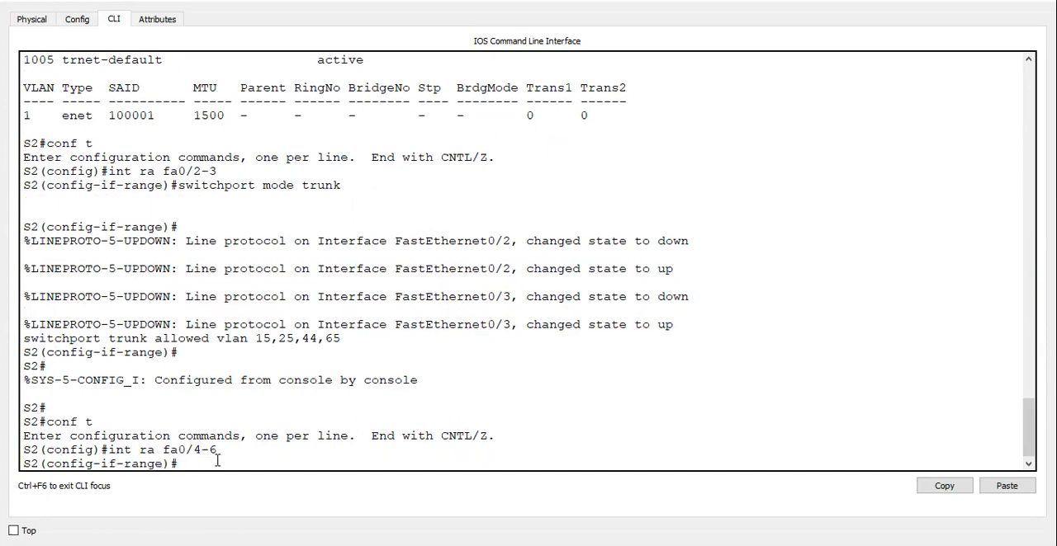
# Set the selected interfaces fa0/4-6 on S2 to access mode.
pyautogui.write('switchport mode qc')
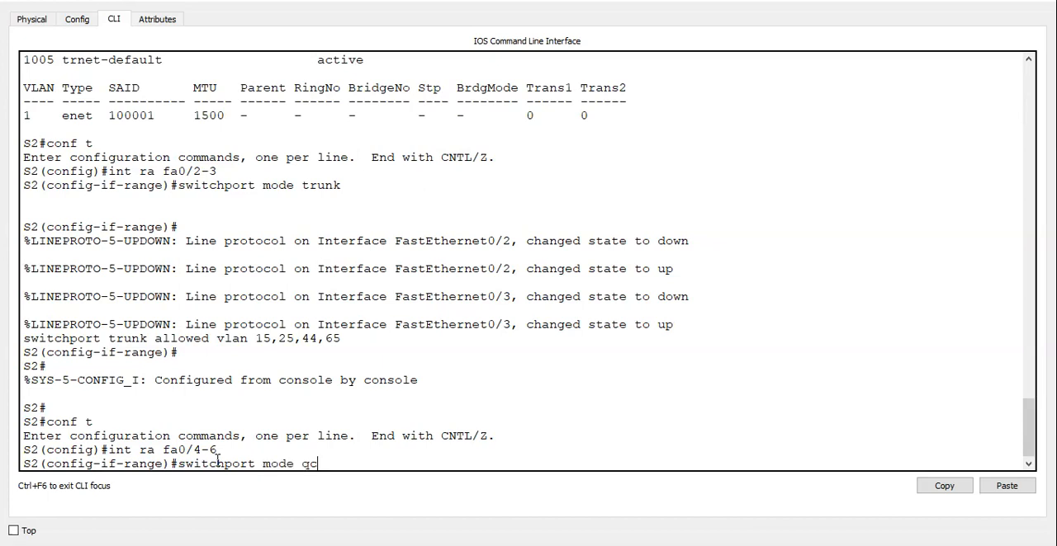
pyautogui.press('BackSpace')
pyautogui.press('BackSpace')
pyautogui.write('access')
pyautogui.press('Return')
# Assign S2's selected access interfaces to VLAN 15 and leave configuration mode.
pyautogui.write('sw')
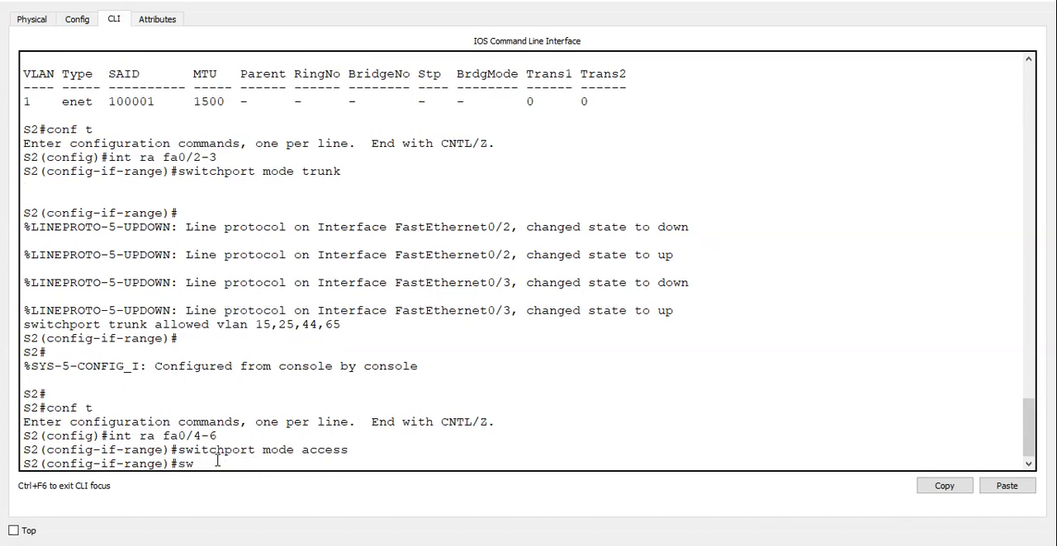
pyautogui.write('itchport access')
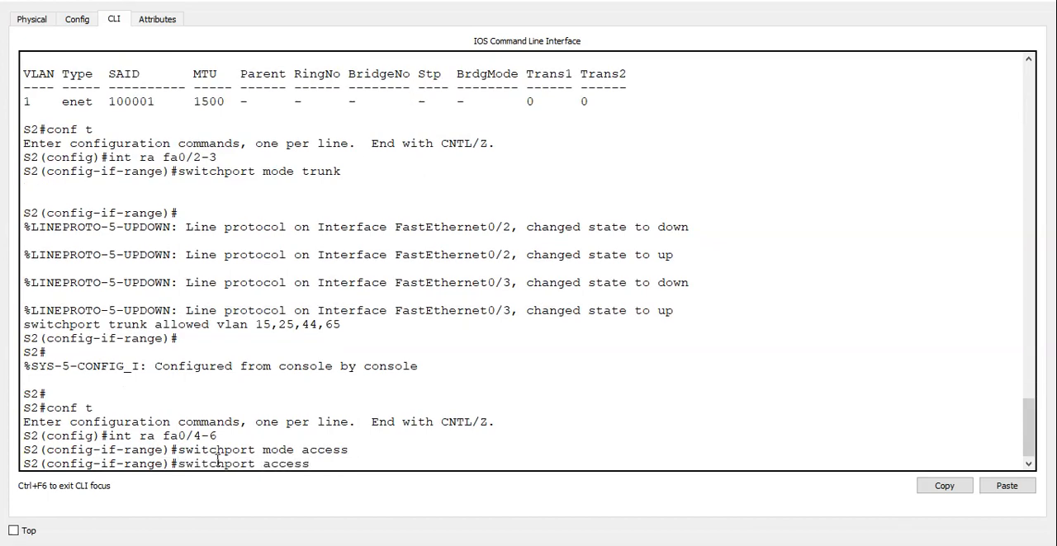
pyautogui.write(' vlan 15')
pyautogui.press('Return')
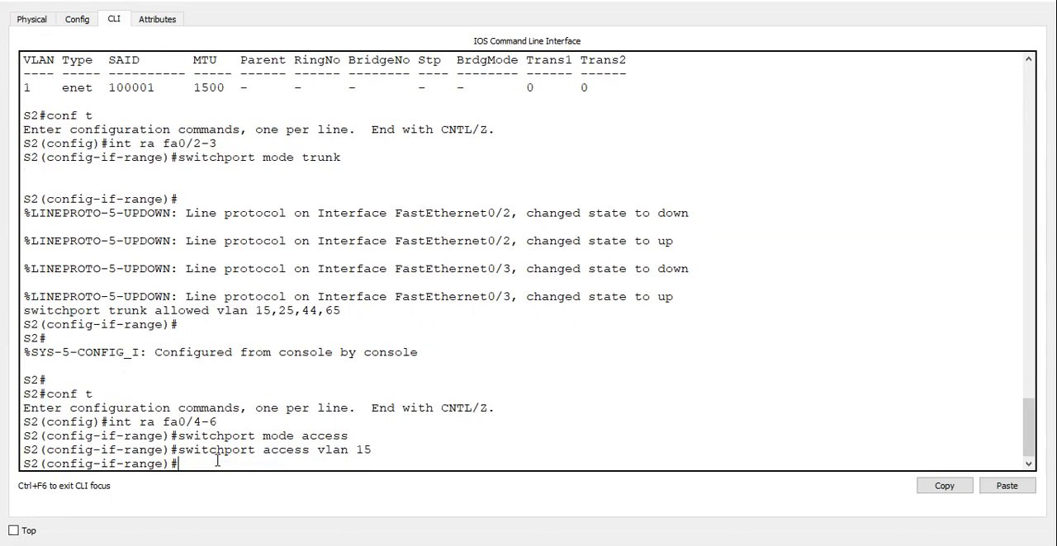
pyautogui.hotkey('ctrl', 'z')
# Show the VLAN listing on S2 and check the ports assigned to the Finance VLAN.
pyautogui.write('sh vl')
pyautogui.press('Return')
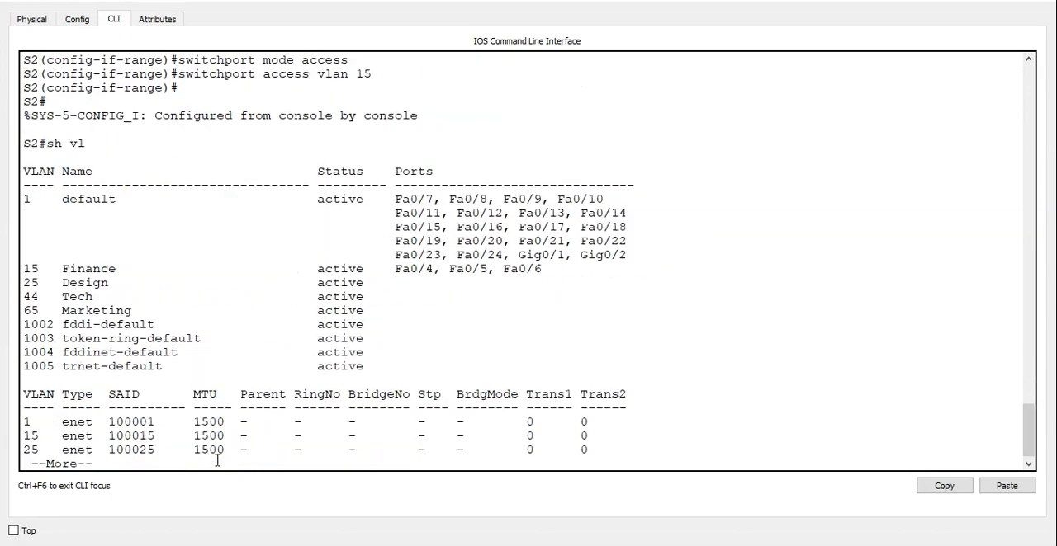
pyautogui.moveTo(543, 268); pyautogui.dragTo(6, 272)
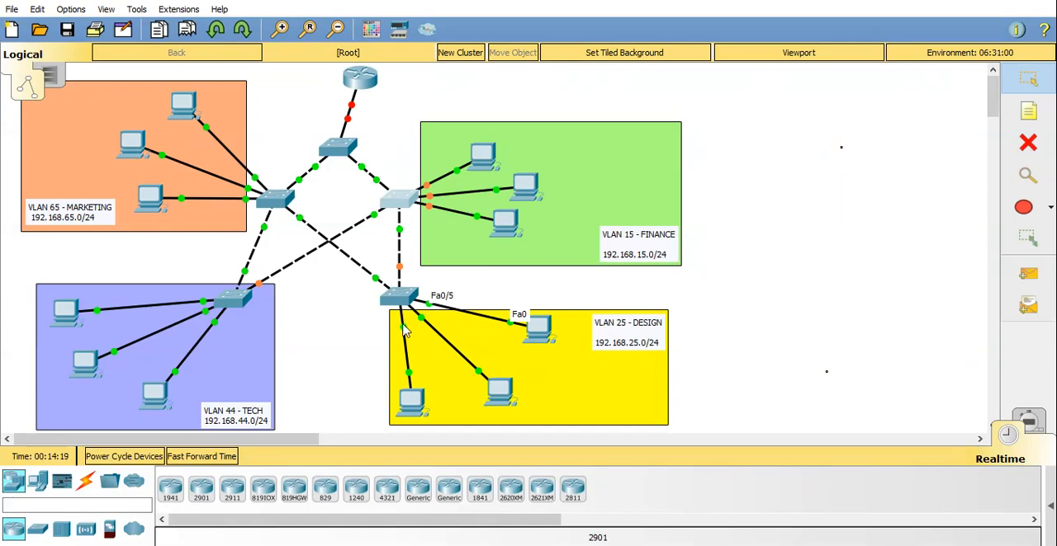
# Open the Design switch's command line and select interface range fa0/3-5 in configuration mode.
pyautogui.click(398, 299)
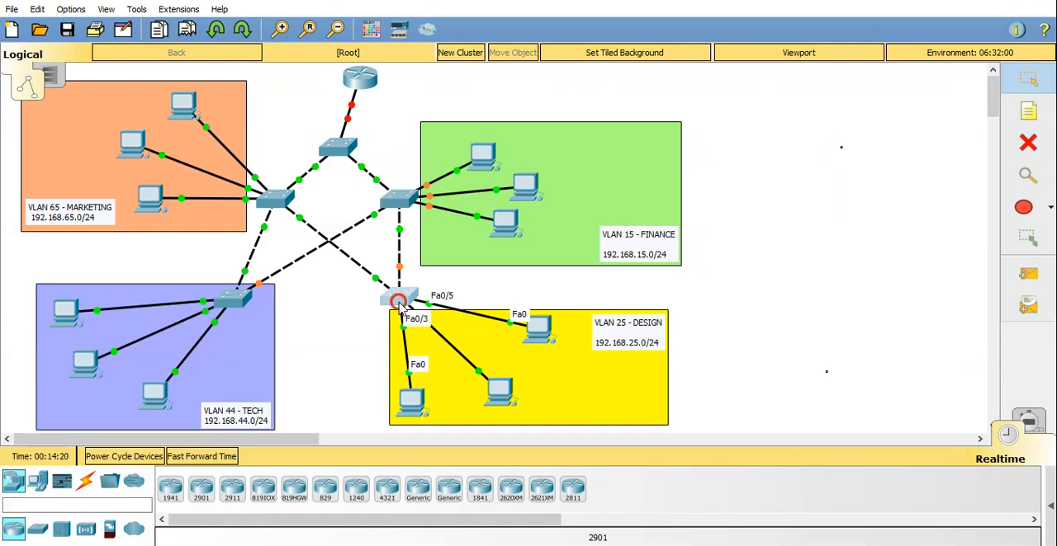
pyautogui.click(271, 442)
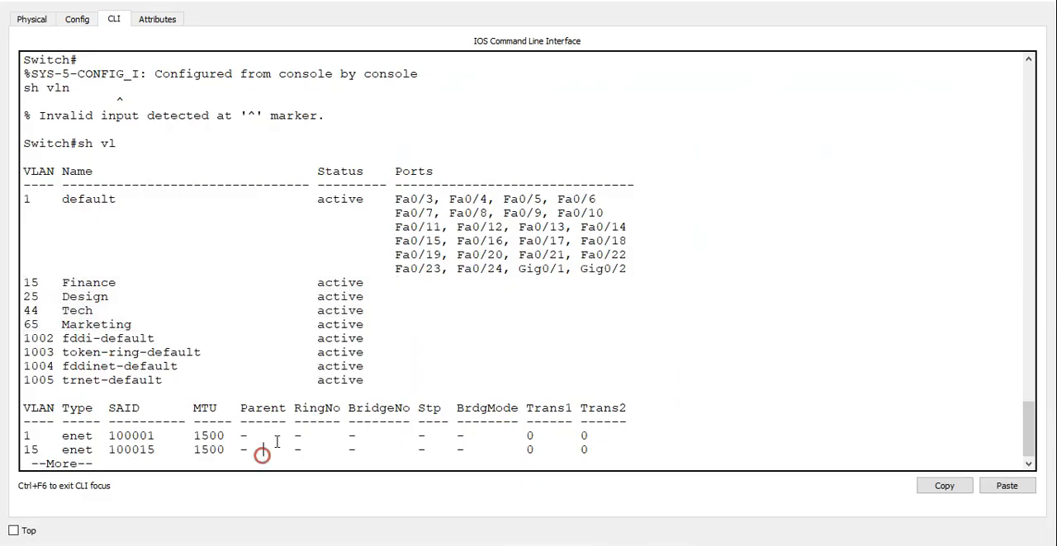
pyautogui.press('space')
pyautogui.write('conf t')
pyautogui.press('Return')
pyautogui.write('int ')
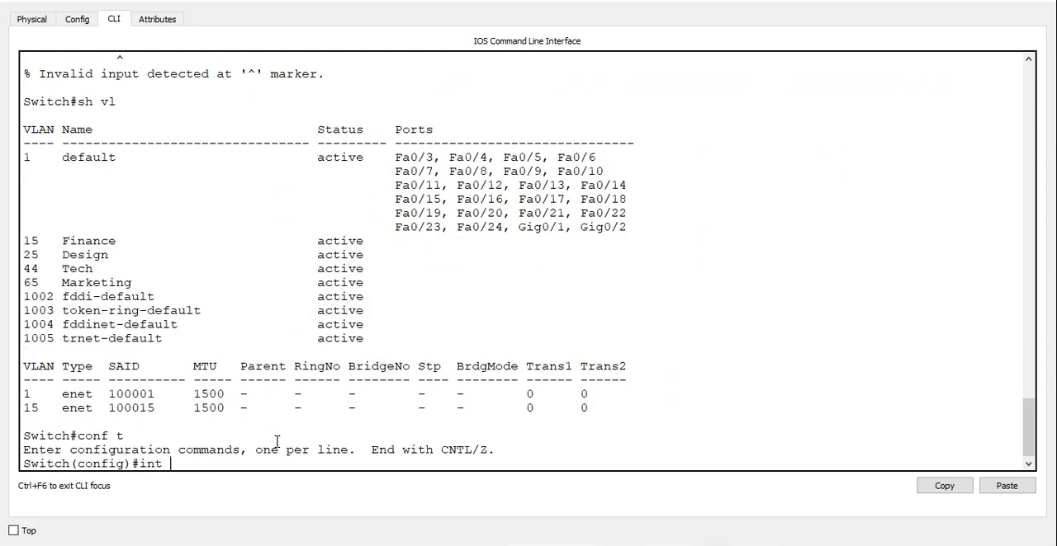
pyautogui.write('ra fa0/3-5')
pyautogui.press('Return')
# Set the Design switch's selected interfaces fa0/3-5 to access mode.
pyautogui.write('sw')
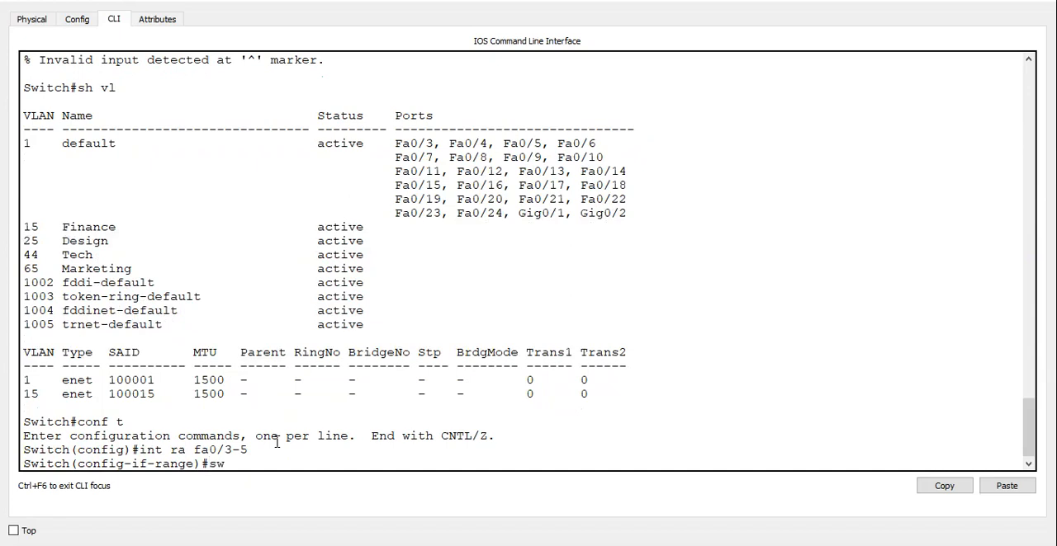
pyautogui.write('itchport mode a')
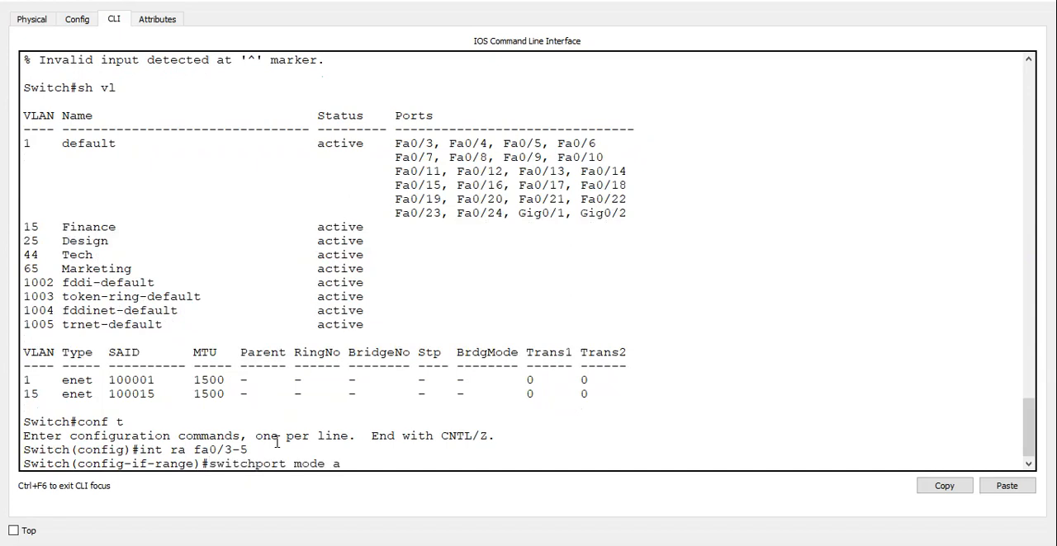
pyautogui.write('cc')
pyautogui.press('Return')
# Assign the Design switch's selected access interfaces to VLAN 25 and leave configuration mode.
pyautogui.write('switchport')
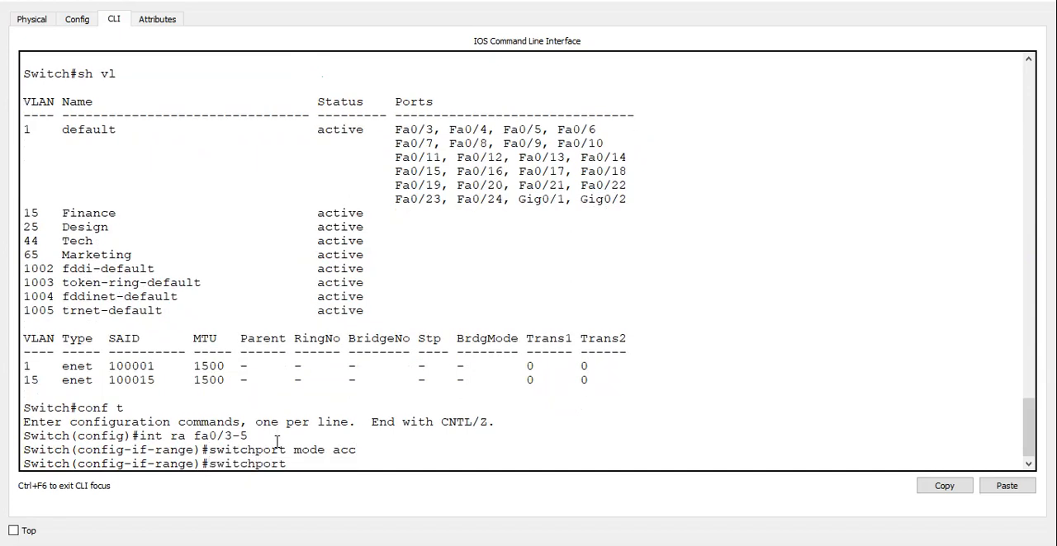
pyautogui.write(' acc vlan 25')
pyautogui.press('Return')
pyautogui.hotkey('ctrl', 'z')
# Show the VLAN listing on the Design switch and check the ports assigned to the Design VLAN.
pyautogui.write('sh vl')
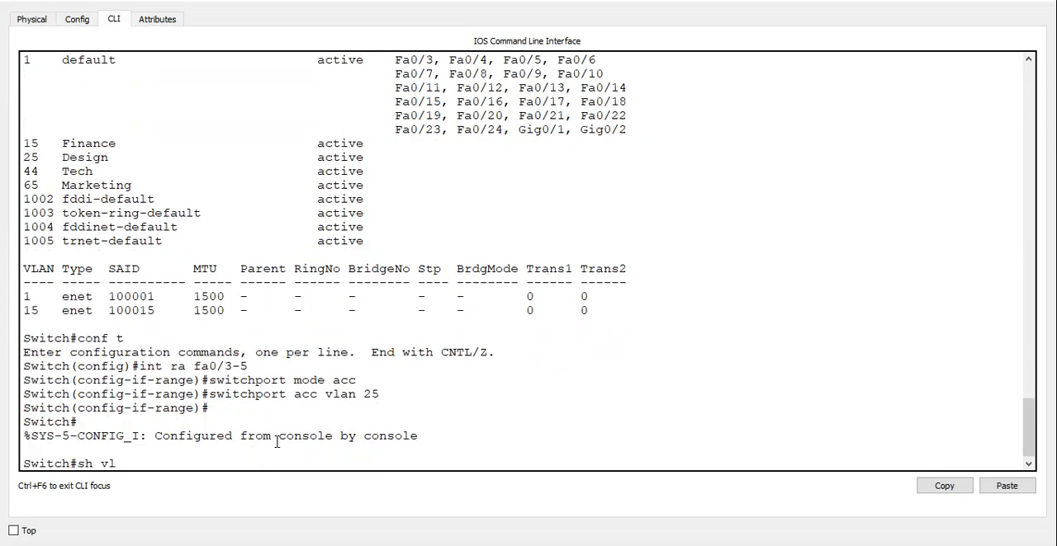
pyautogui.press('Return')
pyautogui.moveTo(545, 296); pyautogui.dragTo(14, 296)
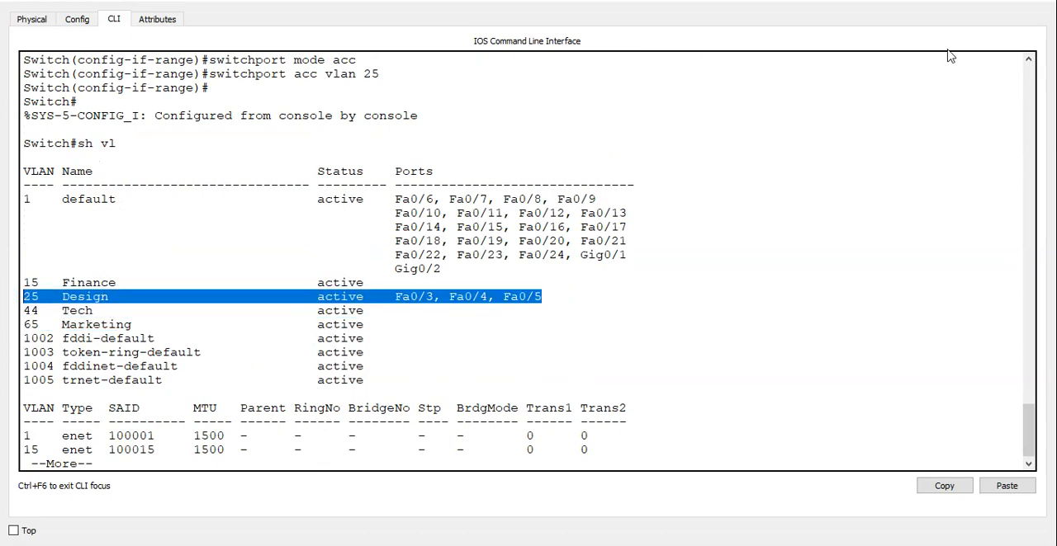
pyautogui.click(973, 3)
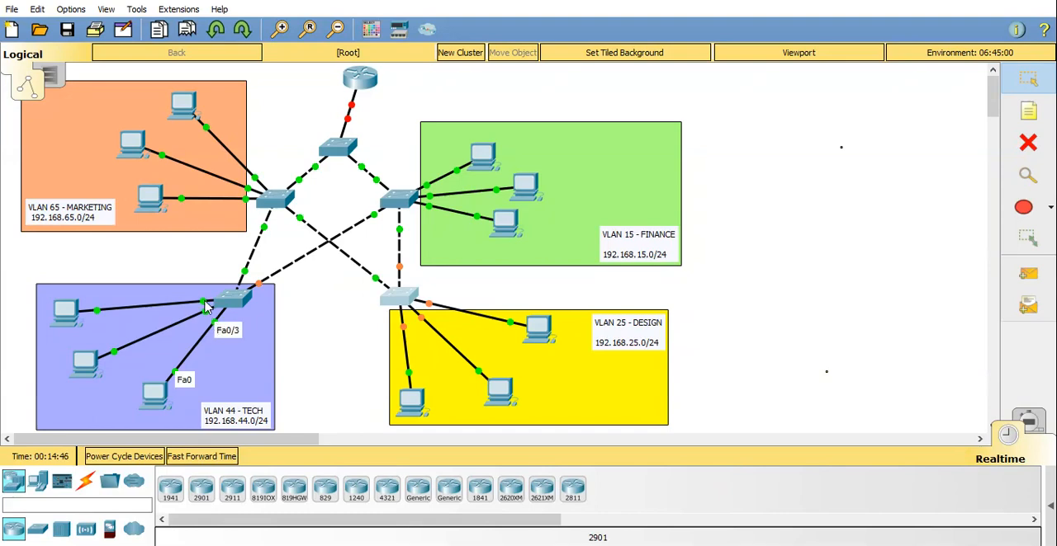
# Open the Tech switch's command line, enter configuration mode and set its hostname to S4.
pyautogui.click(229, 299)
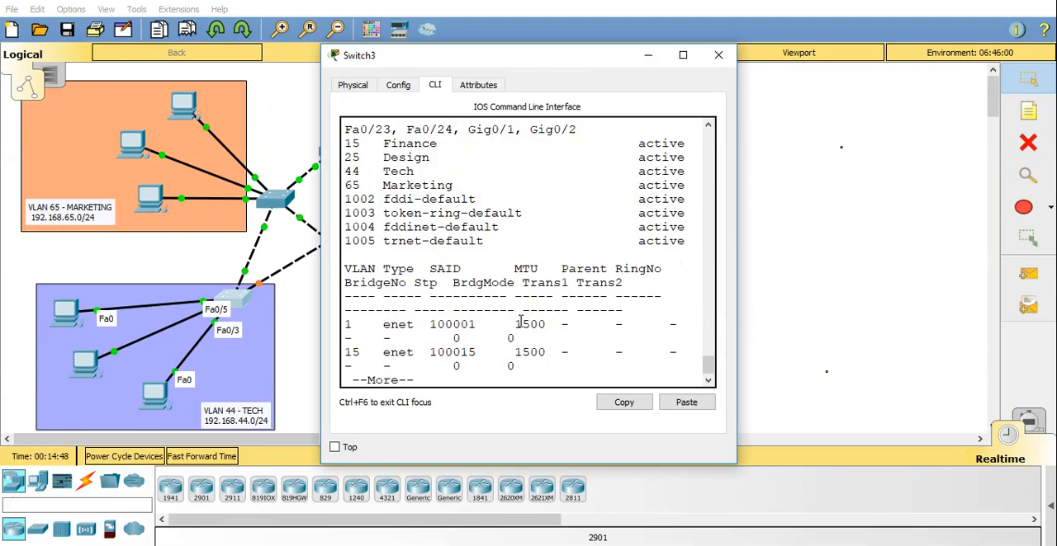
pyautogui.press('space')
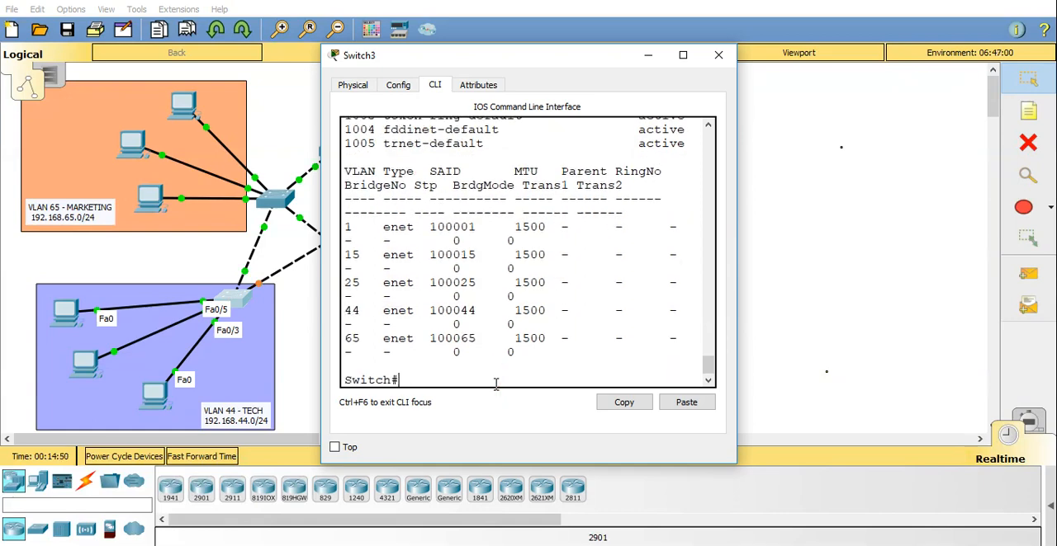
pyautogui.write('conf')
pyautogui.write('host ')
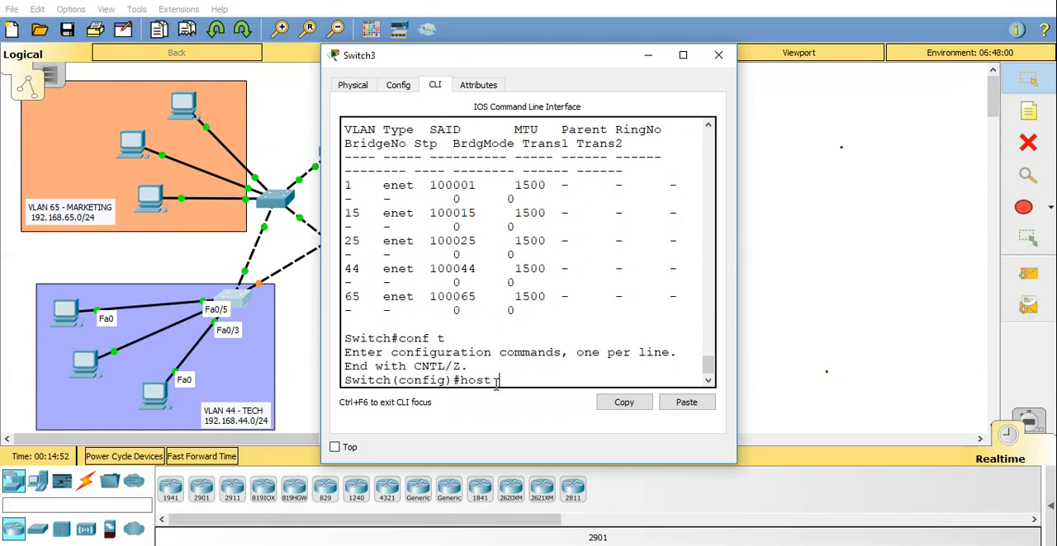
pyautogui.write('S4')
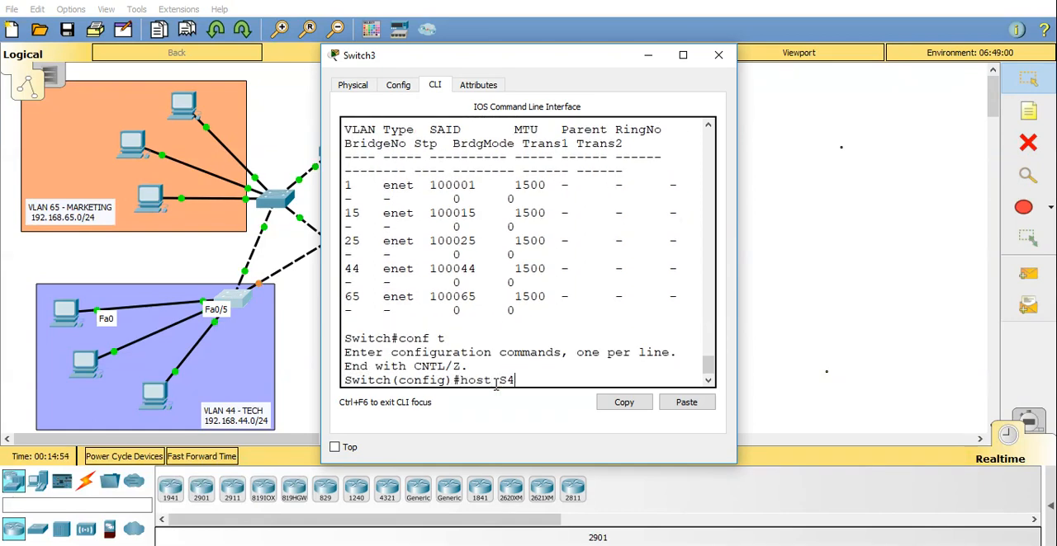
pyautogui.press('Return')
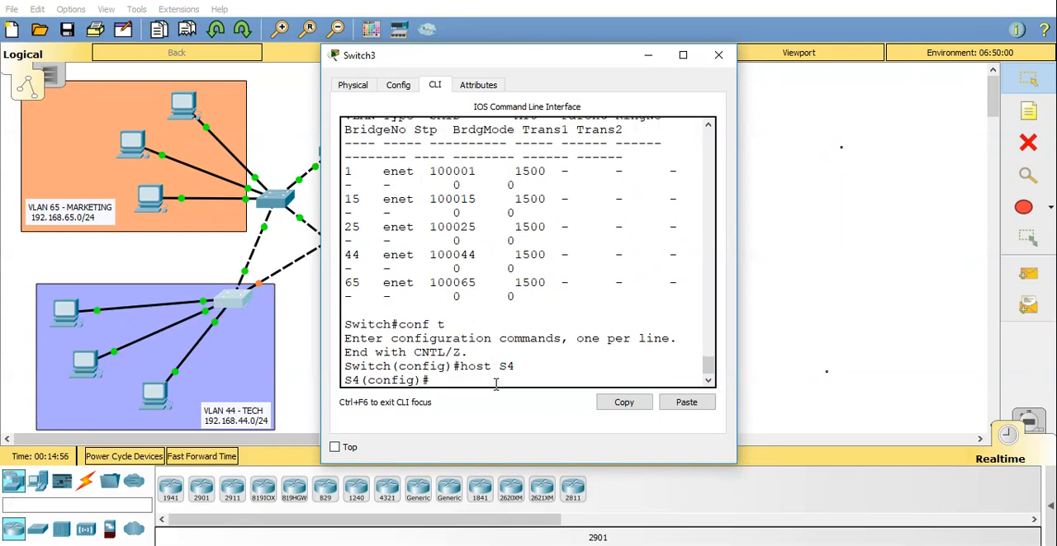
# Check the port labels on the Tech PC links and select interface range fa0/3-5 on S4.
pyautogui.write('int ra fa0')
pyautogui.click(302, 373)
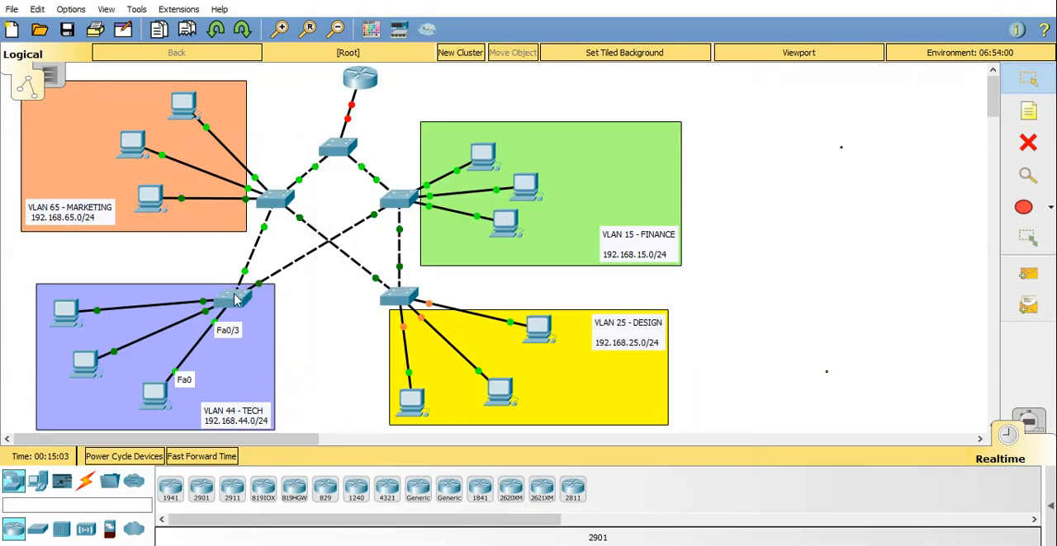
pyautogui.click(235, 299)
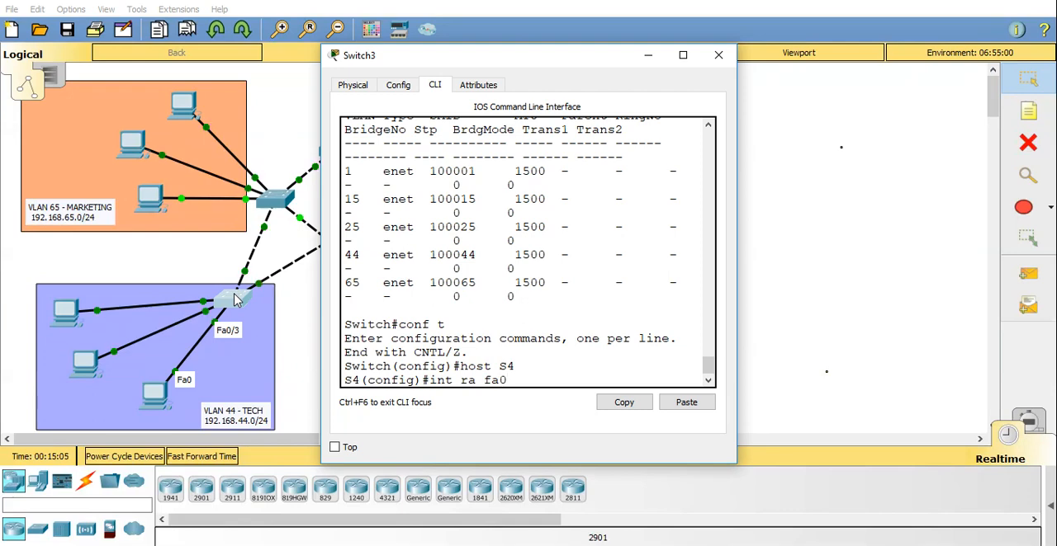
pyautogui.write('/3-5')
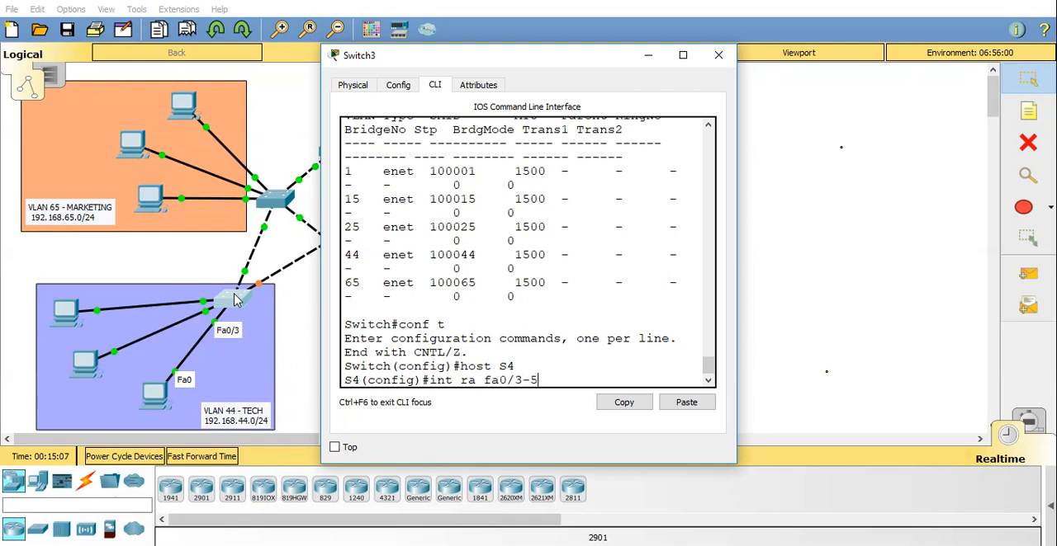
pyautogui.press('Return')
# Set the selected interfaces fa0/3-5 on S4 to access mode.
pyautogui.write('switchport mo')
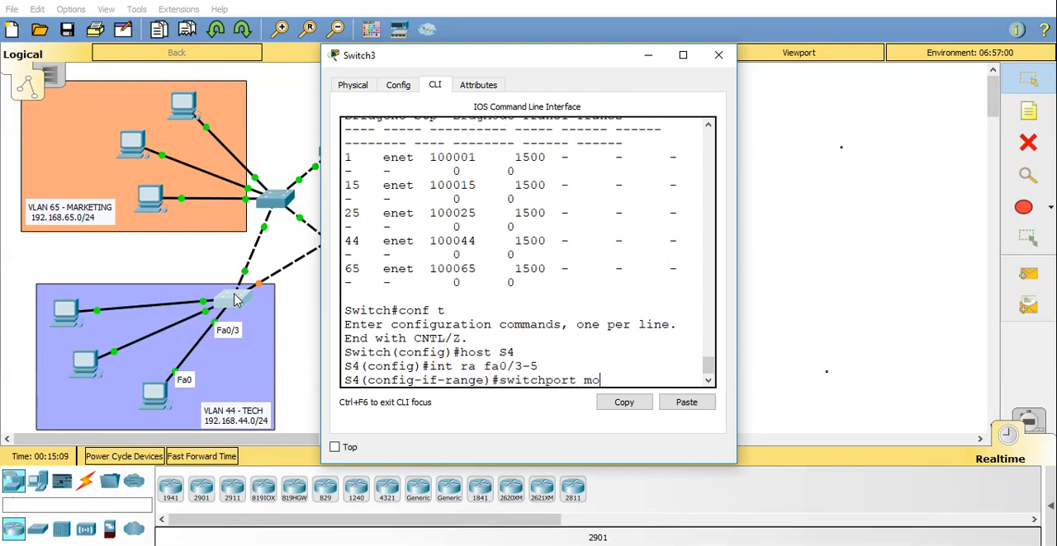
pyautogui.write('de acc')
pyautogui.press('Return')
# Assign S4's selected access interfaces to VLAN 44 and leave configuration mode.
pyautogui.write('switchpo')
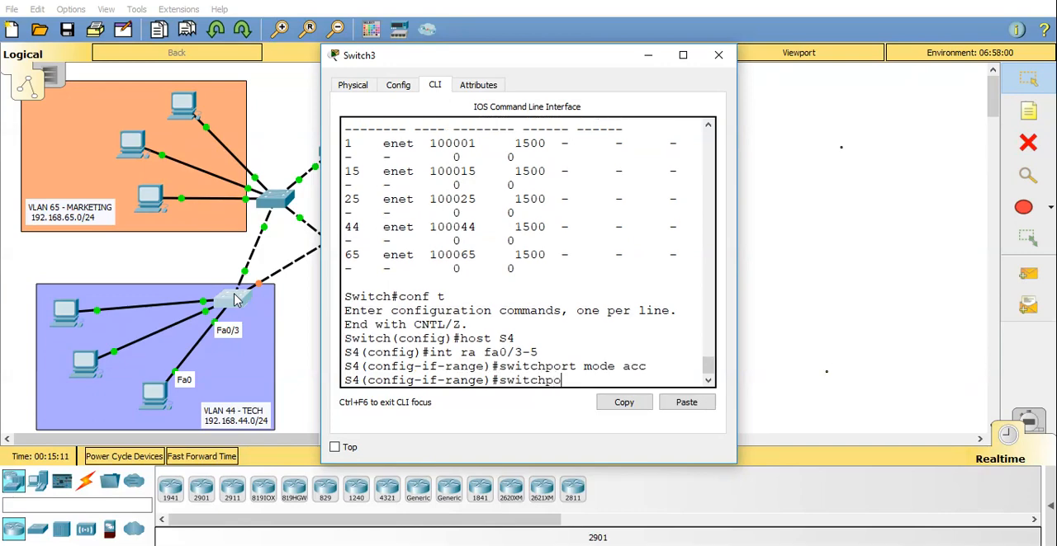
pyautogui.write('rt access vlan ')
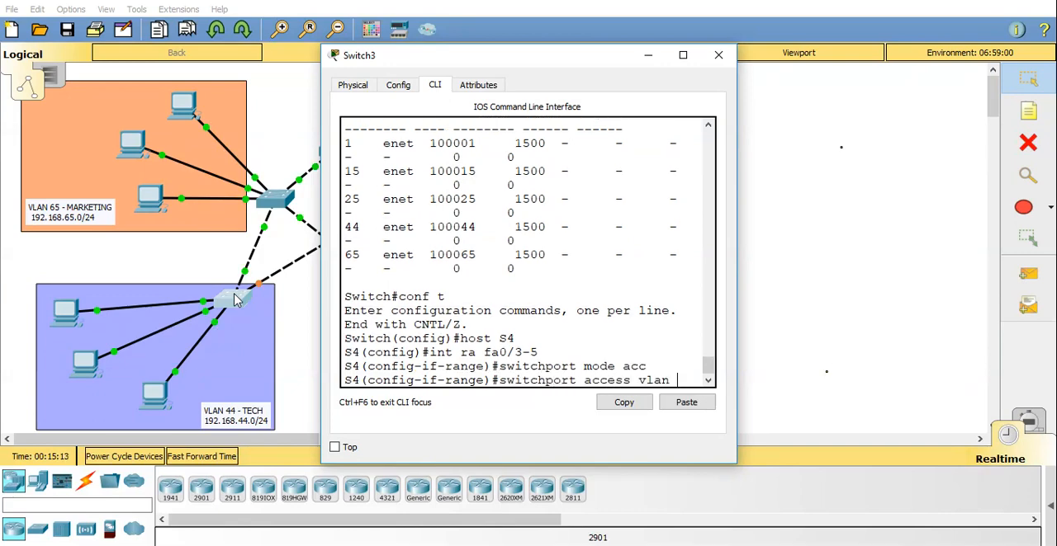
pyautogui.write('44')
pyautogui.press('Return')
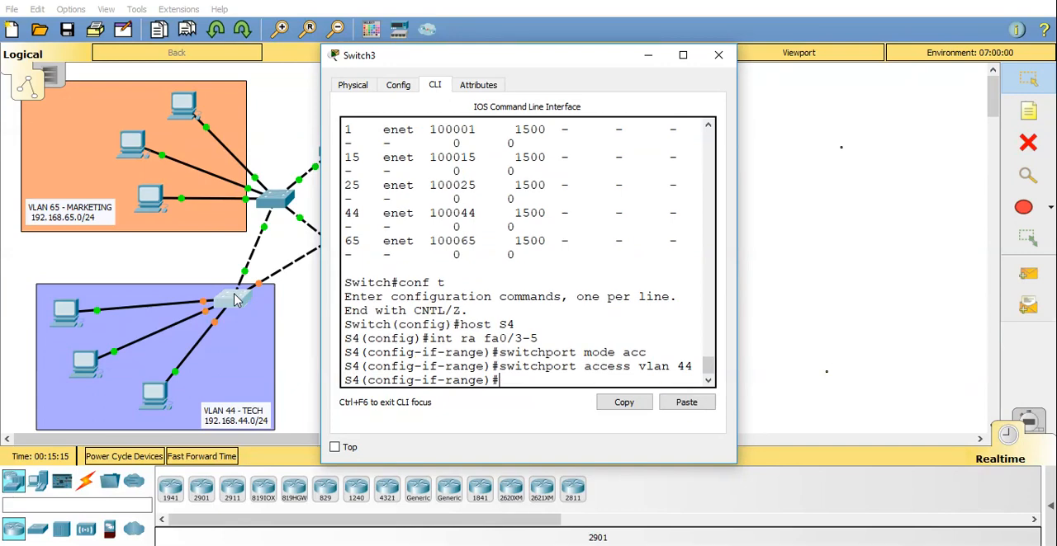
pyautogui.hotkey('ctrl', 'z')
# Show the VLAN listing on S4 in an enlarged window and check the ports assigned to the Tech VLAN.
pyautogui.write('shw vl')
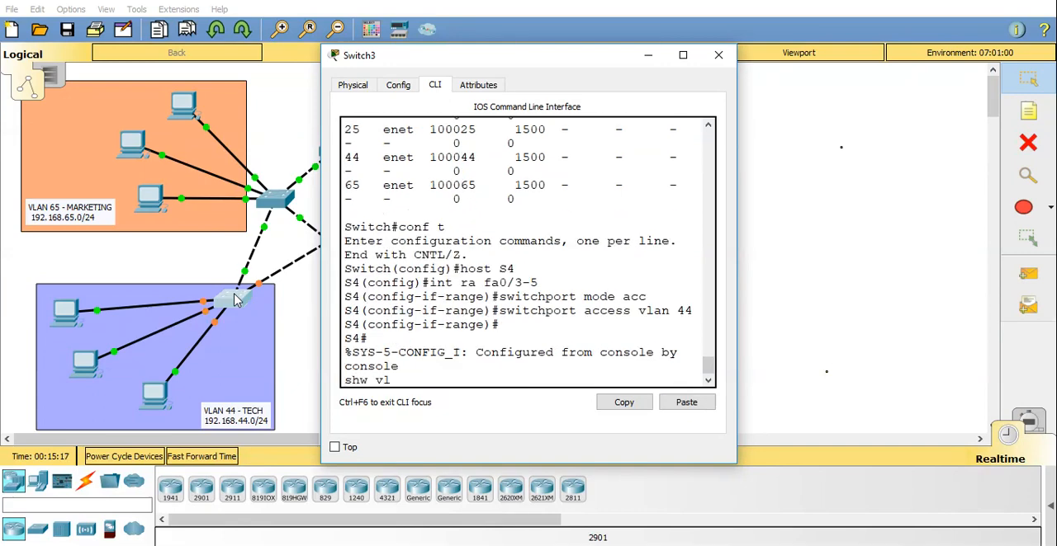
pyautogui.press('BackSpace')
pyautogui.press('BackSpace')
pyautogui.press('BackSpace')
pyautogui.press('BackSpace')
pyautogui.write('o vl')
pyautogui.press('Return')
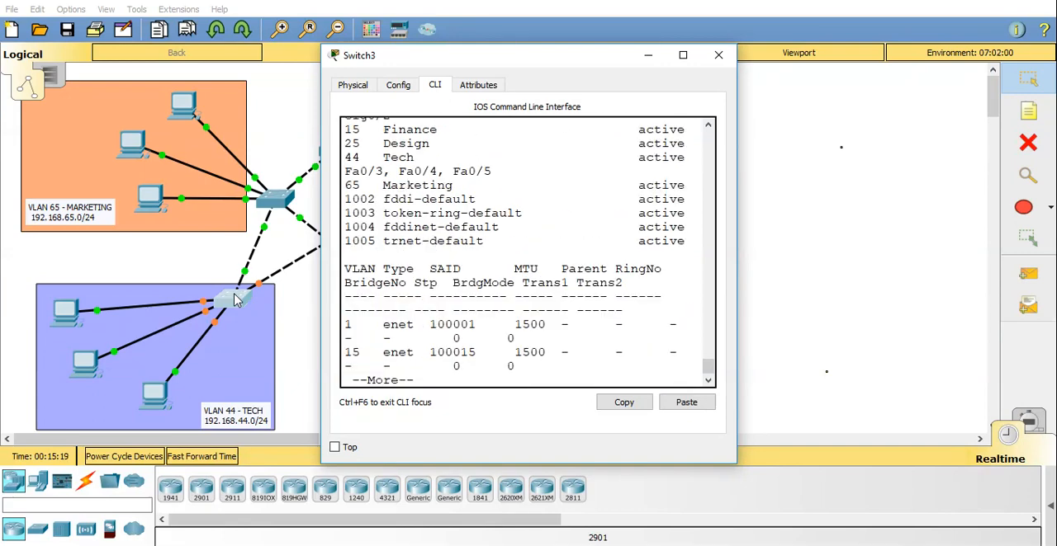
pyautogui.click(682, 54)
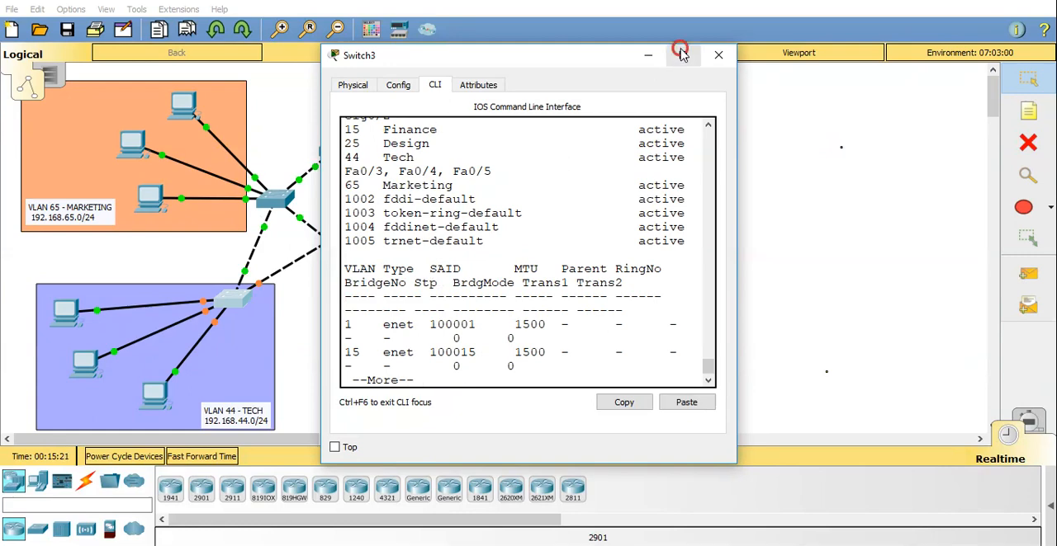
pyautogui.moveTo(543, 307); pyautogui.dragTo(10, 310)
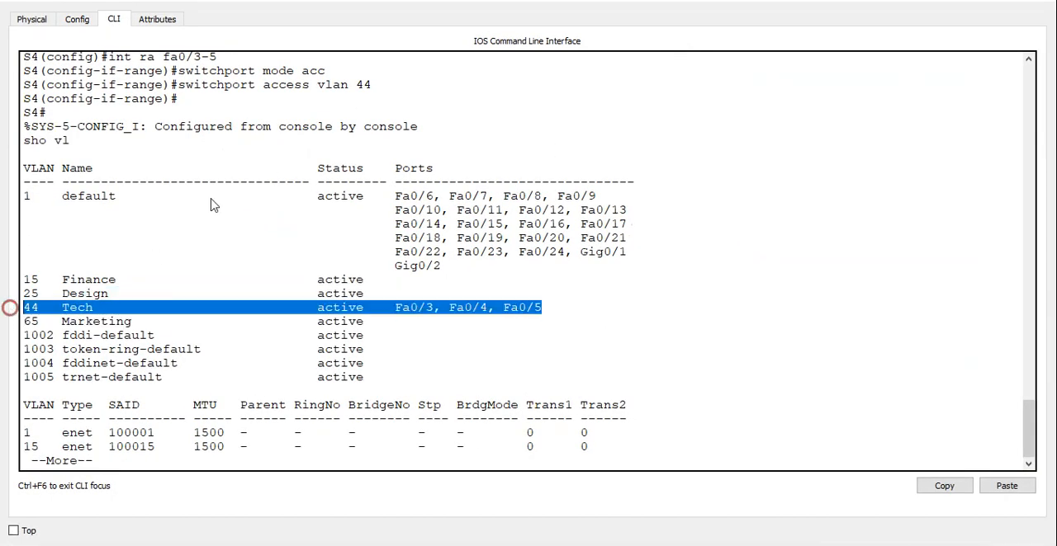
pyautogui.click(955, 4)
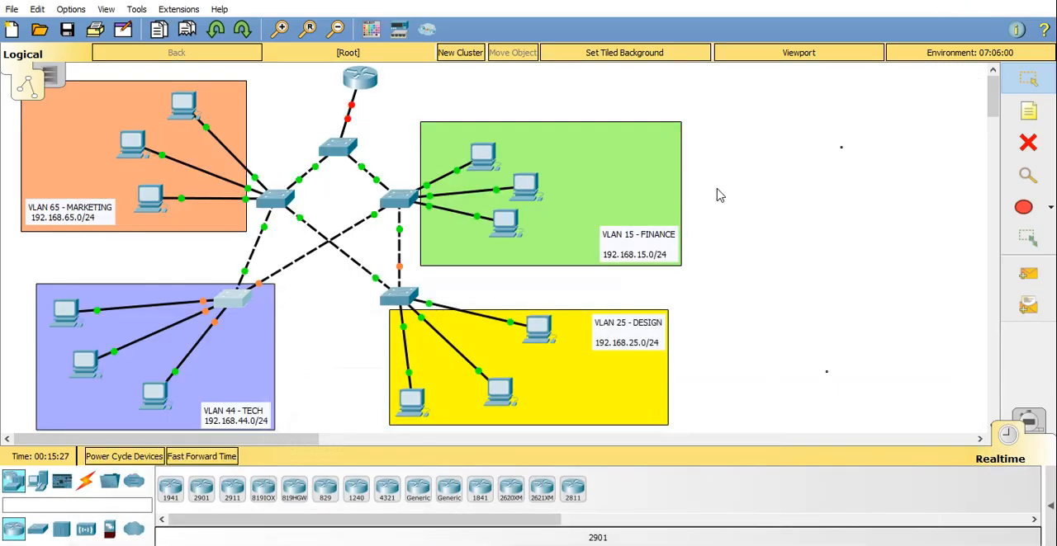
# Check the port labels on the links between the Marketing switch and its PCs.
pyautogui.click(758, 223)
pyautogui.click(278, 196)
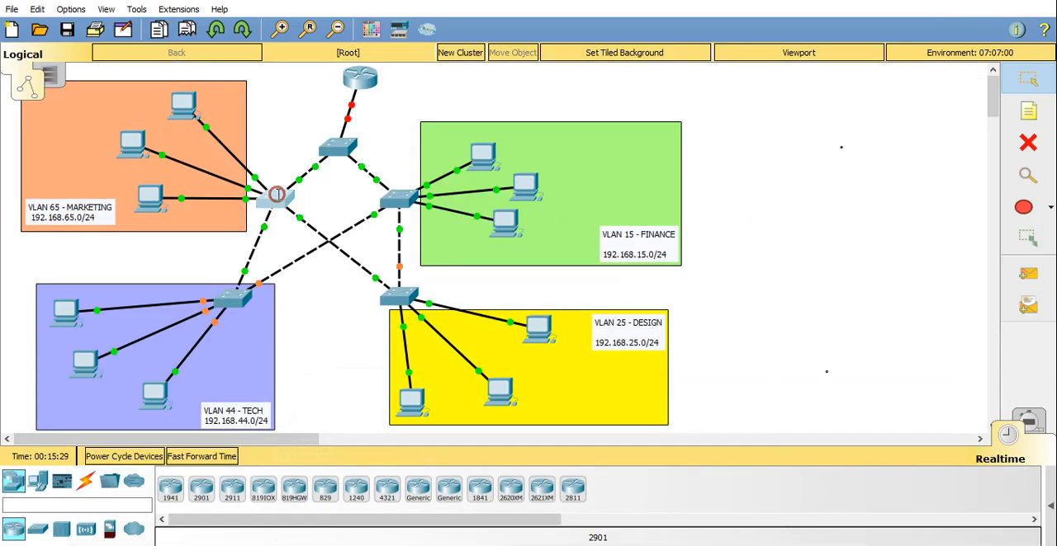
pyautogui.click(972, 1)
pyautogui.click(267, 202)
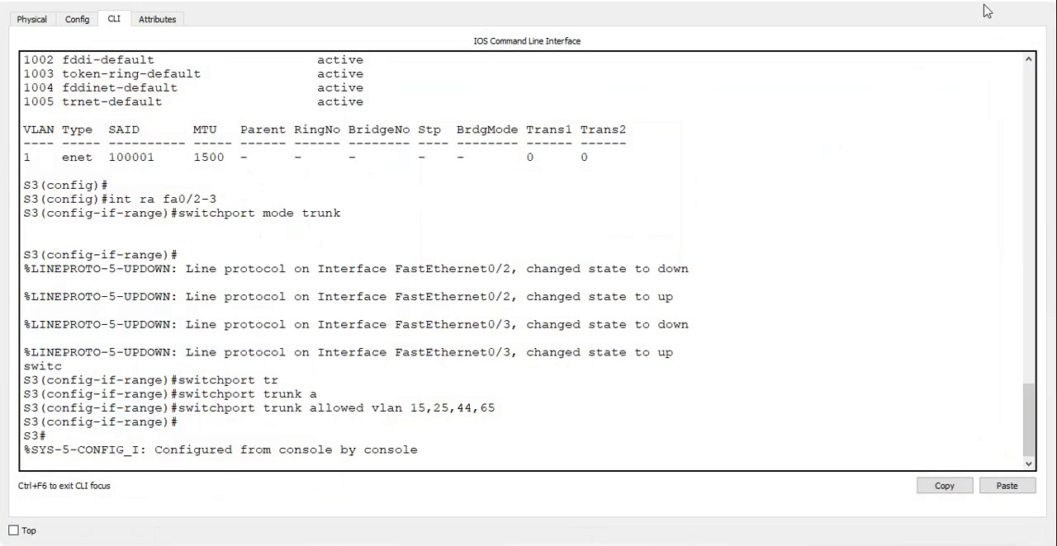
pyautogui.click(973, 3)
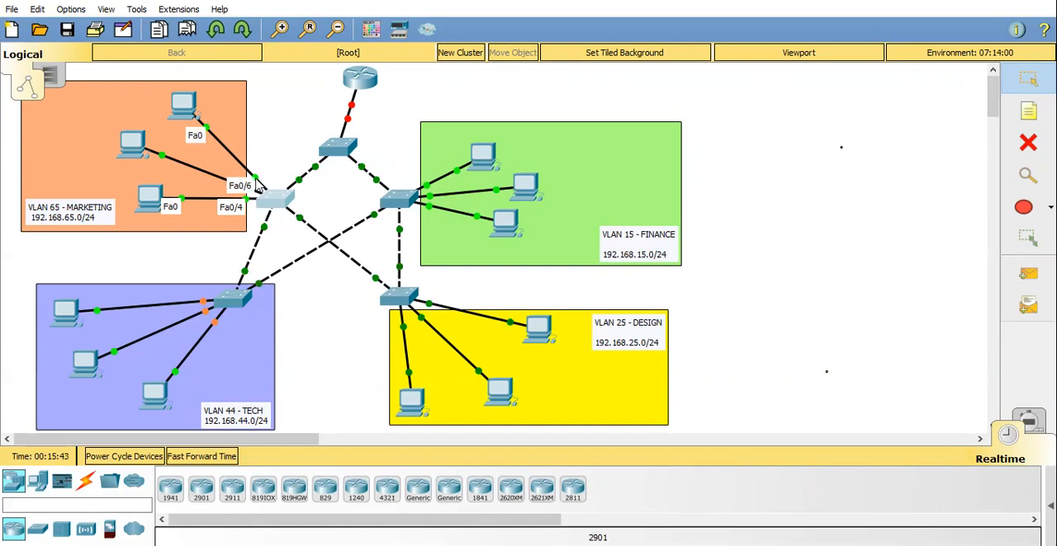
# Enter global configuration mode on the Marketing switch S3 and select the interface range fa0/4-6.
pyautogui.click(271, 195)
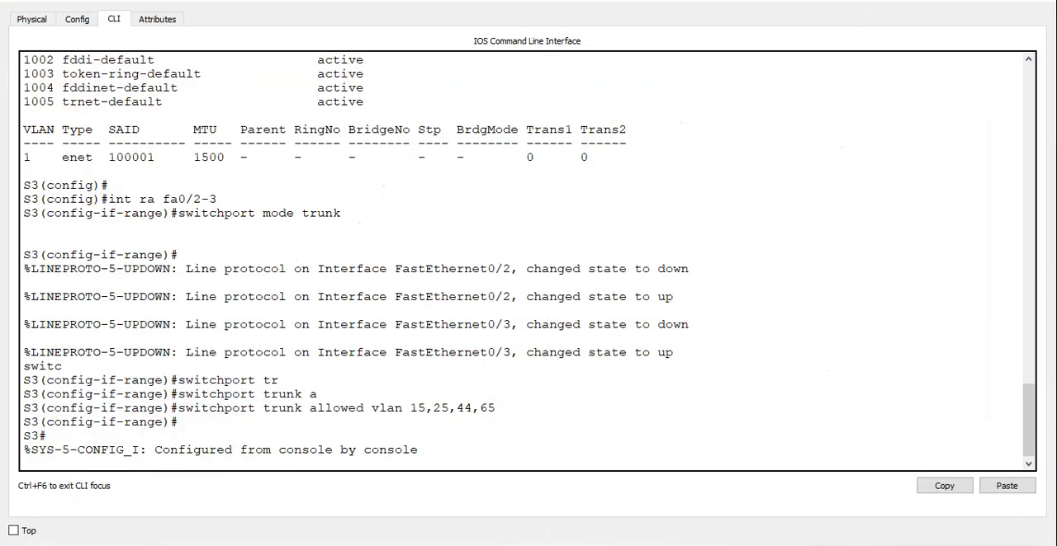
pyautogui.click(1002, 1)
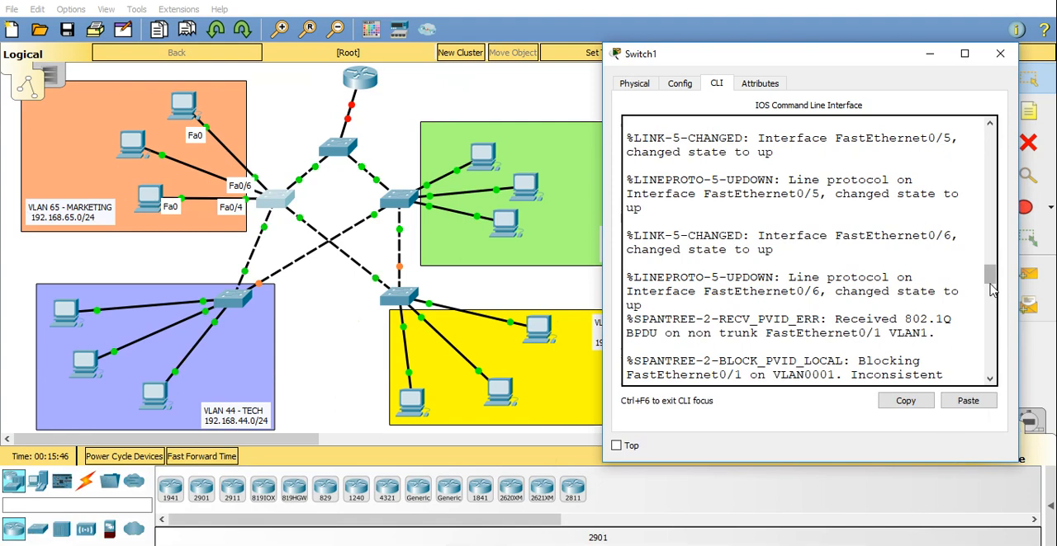
pyautogui.moveTo(989, 275); pyautogui.dragTo(992, 394)
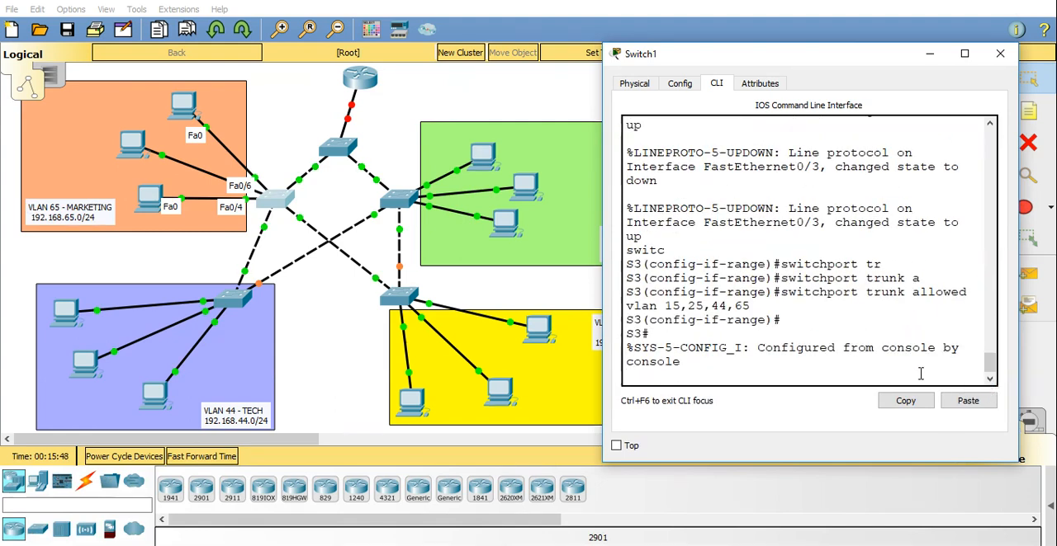
pyautogui.press('Return')
pyautogui.press('Return')
pyautogui.write('conf t')
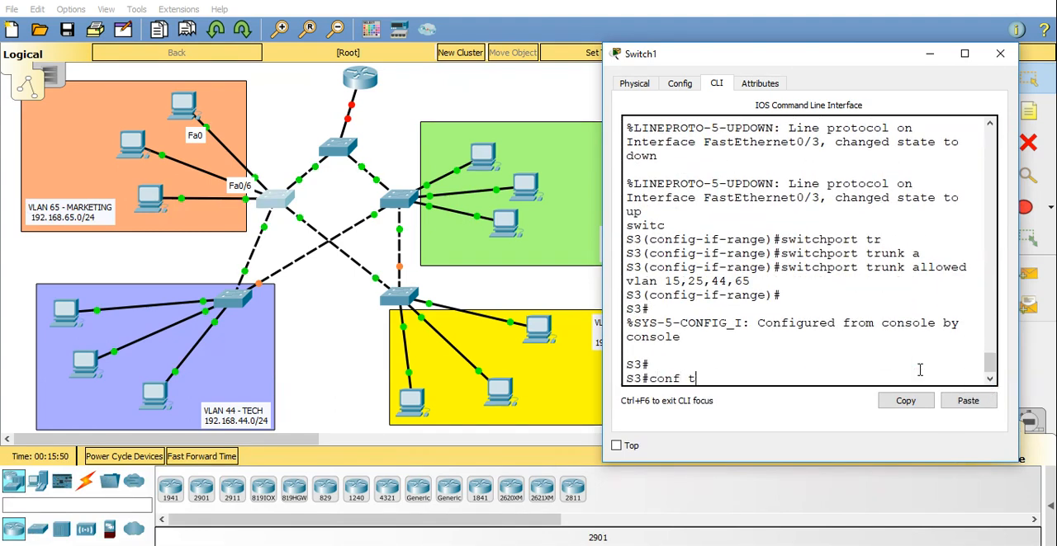
pyautogui.press('Return')
pyautogui.write('int f')
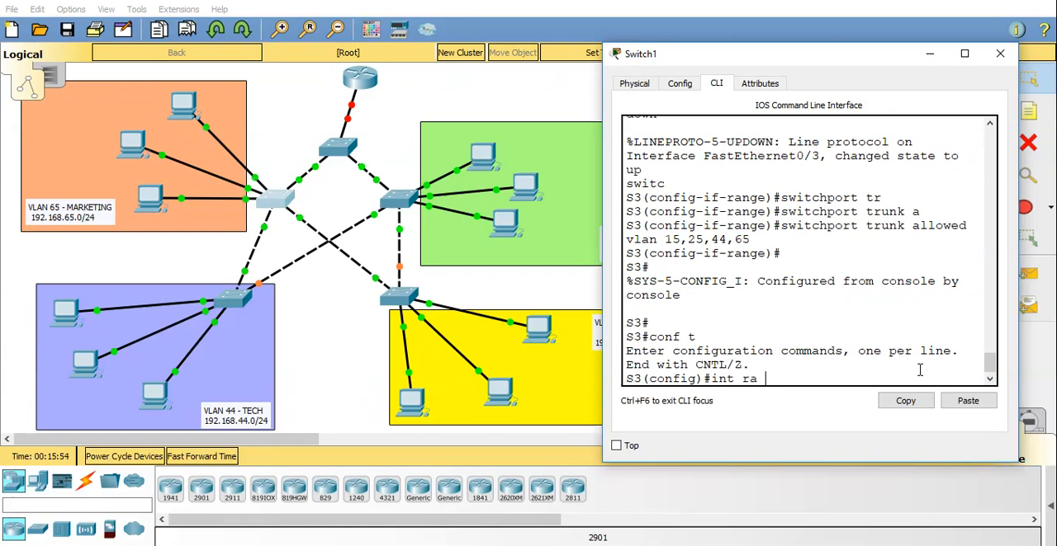
pyautogui.write('fa0/4-6')
pyautogui.press('Return')
# Set the selected interfaces fa0/4-6 on S3 to access mode.
pyautogui.write('switchpo')
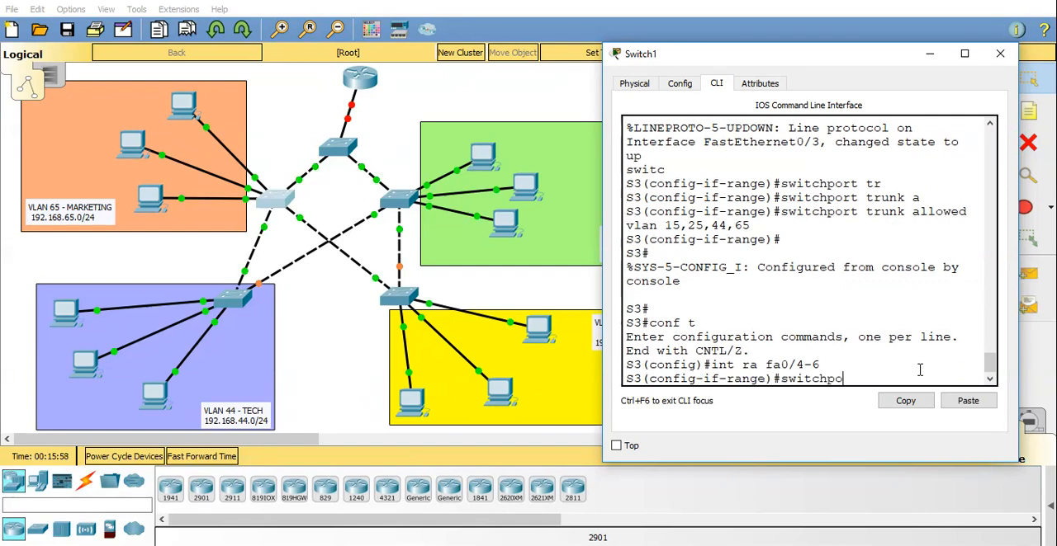
pyautogui.write('rt mode access')
pyautogui.press('Return')
# Assign S3's selected access interfaces to VLAN 65.
pyautogui.write('swit')
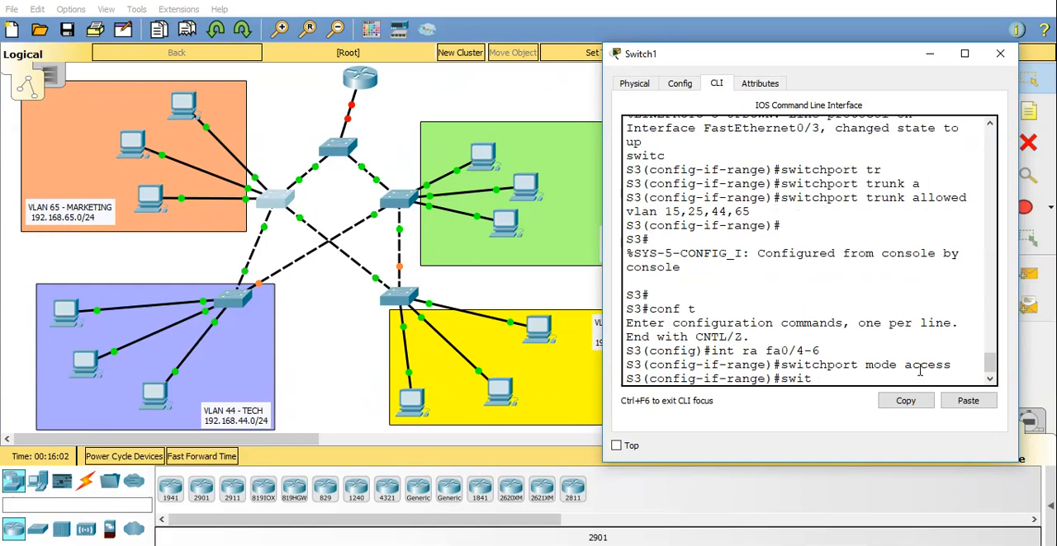
pyautogui.write('chport access vlan')
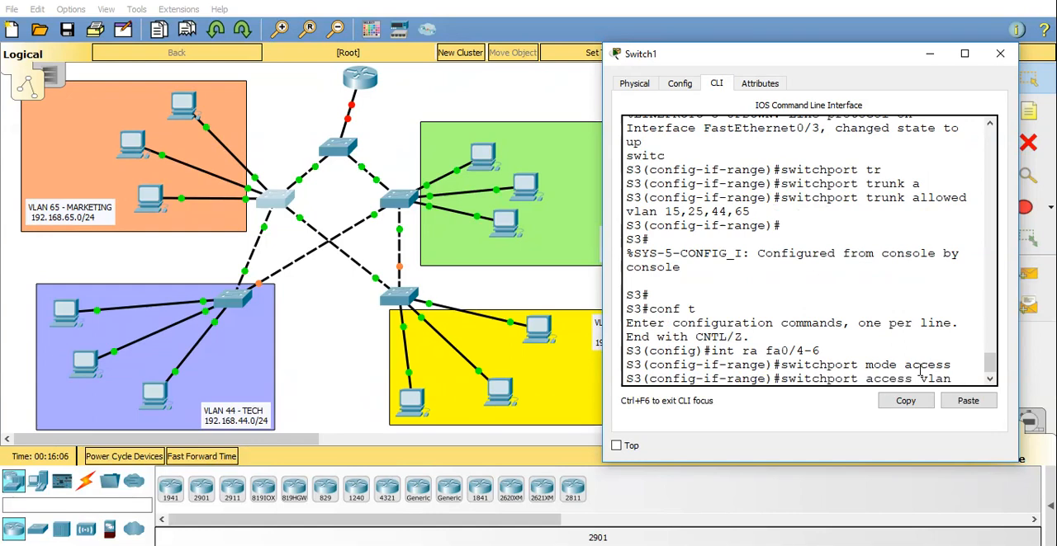
pyautogui.write(' 65')
pyautogui.press('Return')
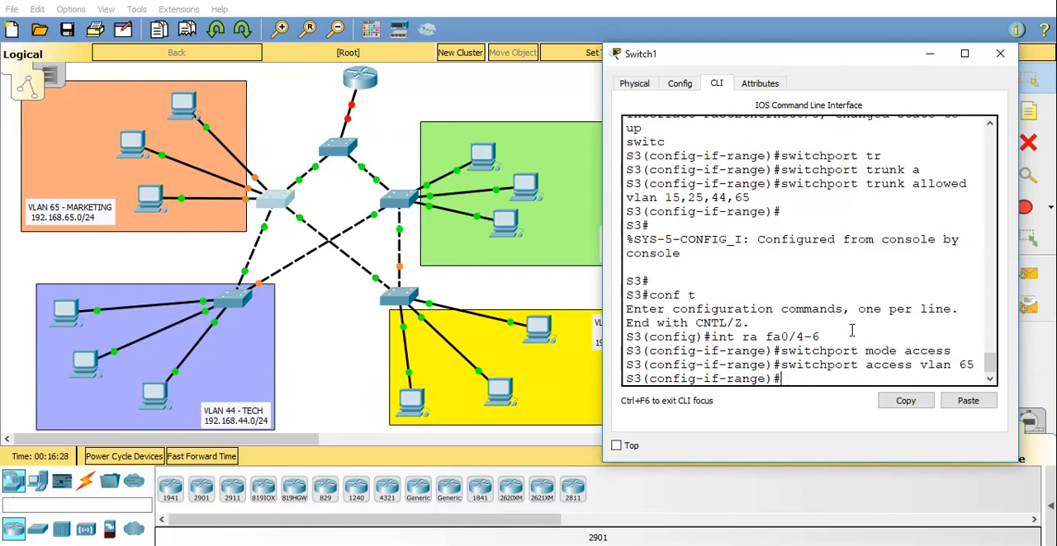
# Enable spanning-tree PortFast on S3's selected interfaces fa0/4-6.
pyautogui.write('span')
pyautogui.press('Tab')
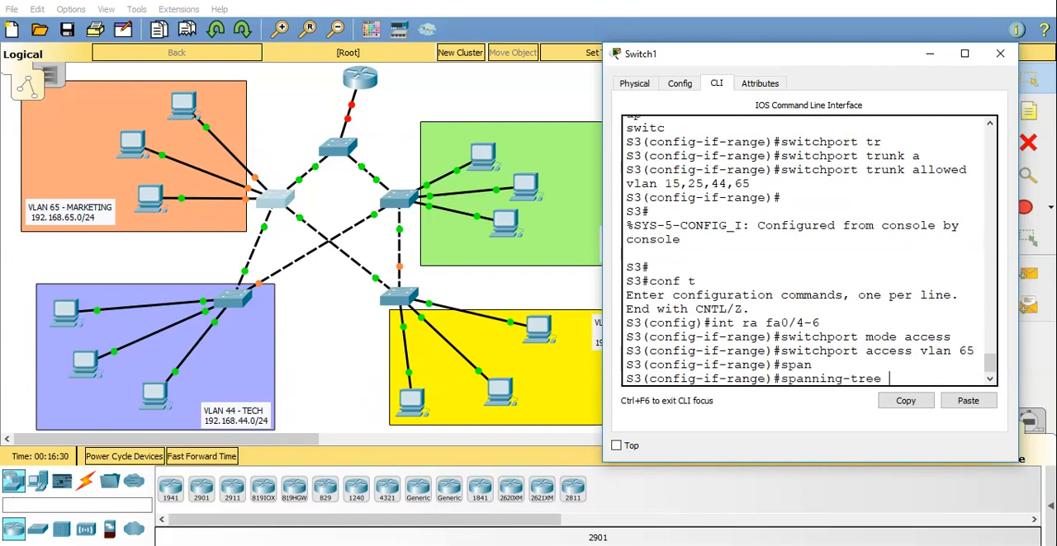
pyautogui.write('po')
pyautogui.press('Tab')
pyautogui.press('Return')
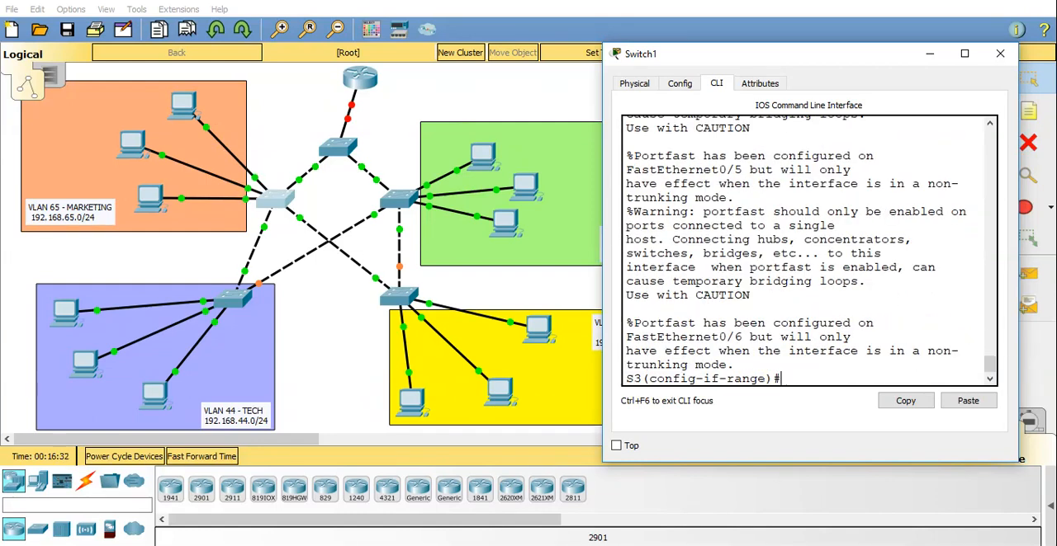
# Enable spanning-tree BPDU guard on S3's selected interfaces and leave configuration mode.
pyautogui.write('span')
pyautogui.press('Tab')
pyautogui.write('bd')
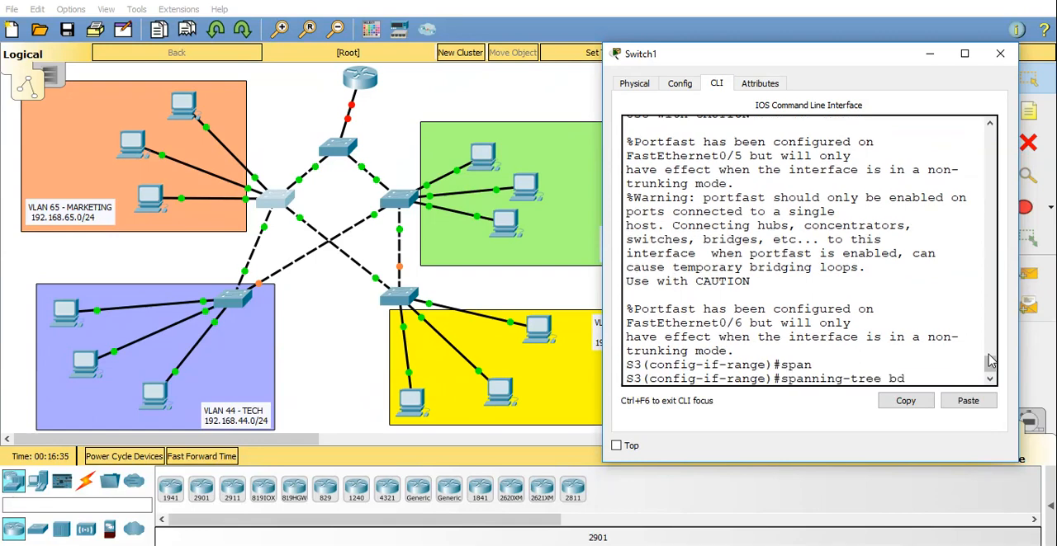
pyautogui.write('p')
pyautogui.press('Tab')
pyautogui.press('Tab')
pyautogui.press('BackSpace')
pyautogui.press('BackSpace')
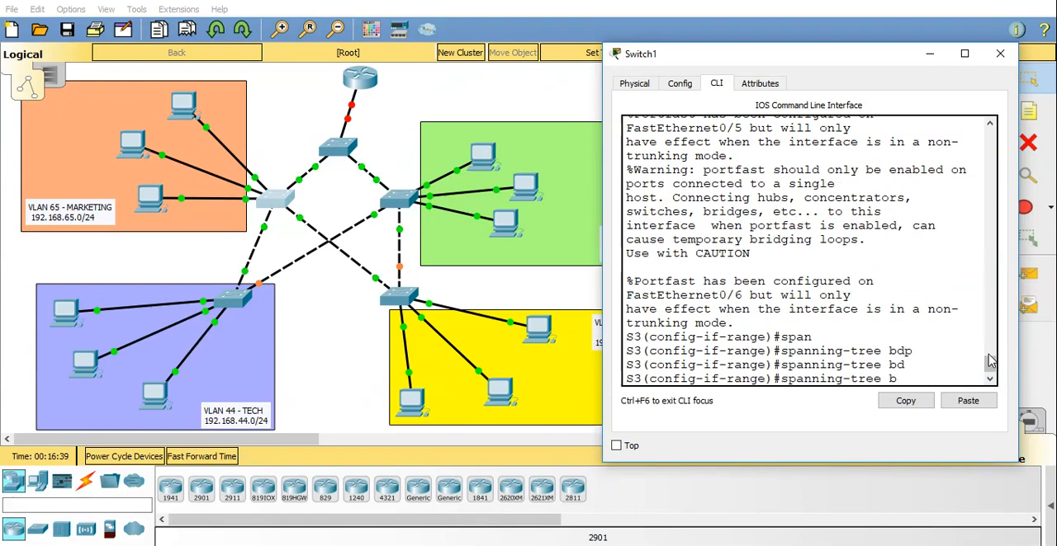
pyautogui.write('b')
pyautogui.press('Tab')
pyautogui.write('en')
pyautogui.press('Tab')
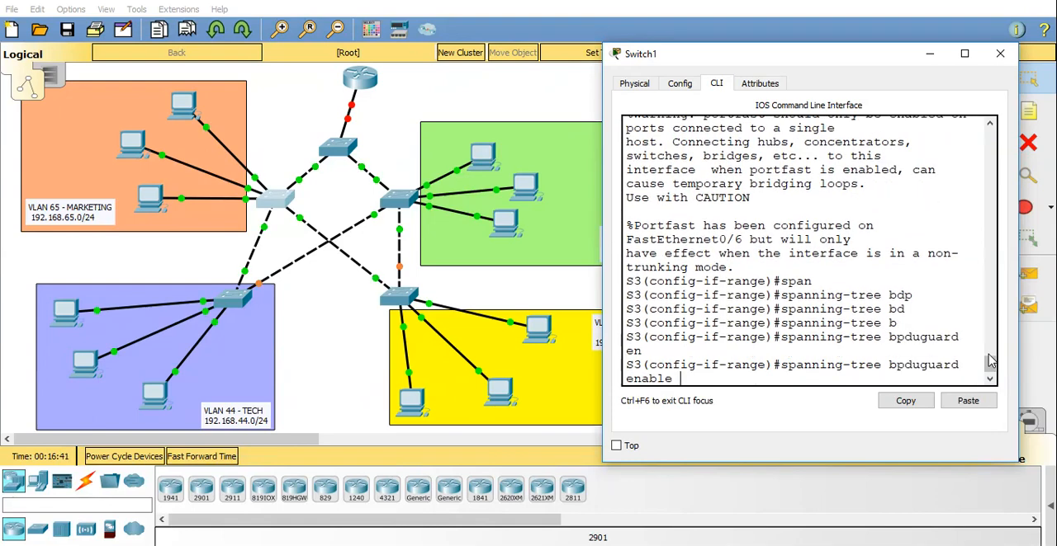
pyautogui.press('Return')
pyautogui.hotkey('ctrl', 'z')
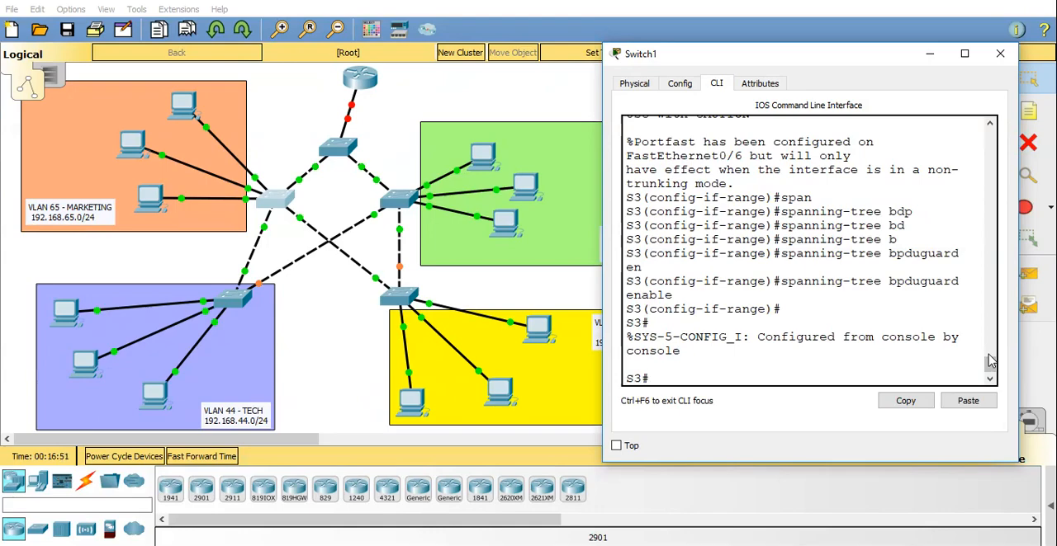
# Show the trunk interfaces on S3 in an enlarged window and check their modes and allowed VLANs.
pyautogui.click(964, 54)
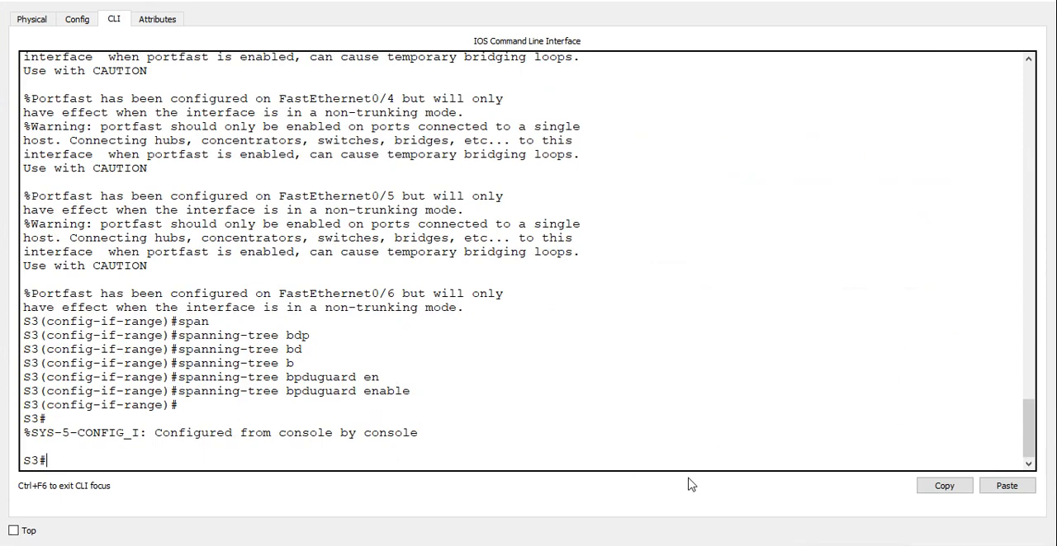
pyautogui.write('sh int tr')
pyautogui.press('Return')
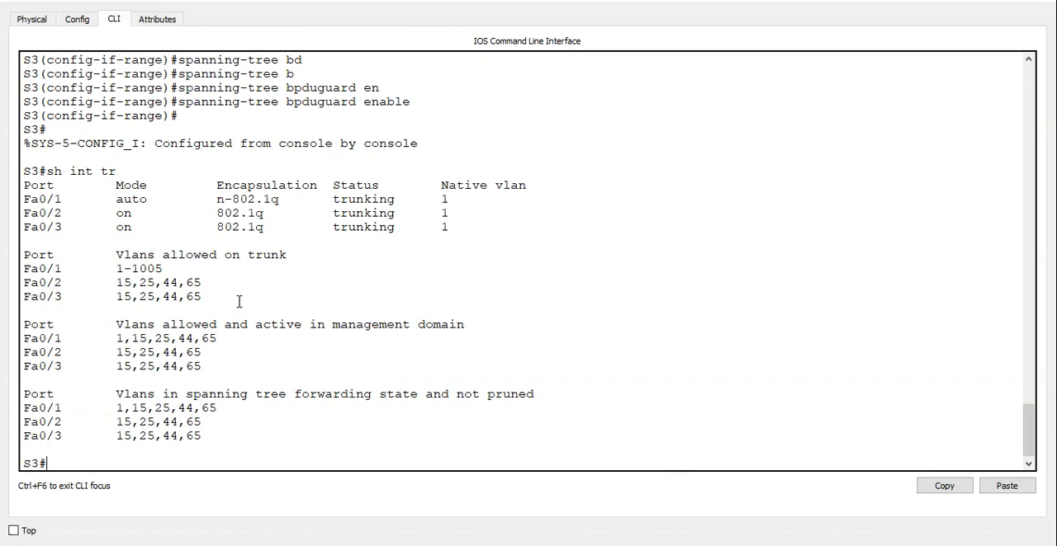
pyautogui.moveTo(238, 301); pyautogui.dragTo(13, 199)
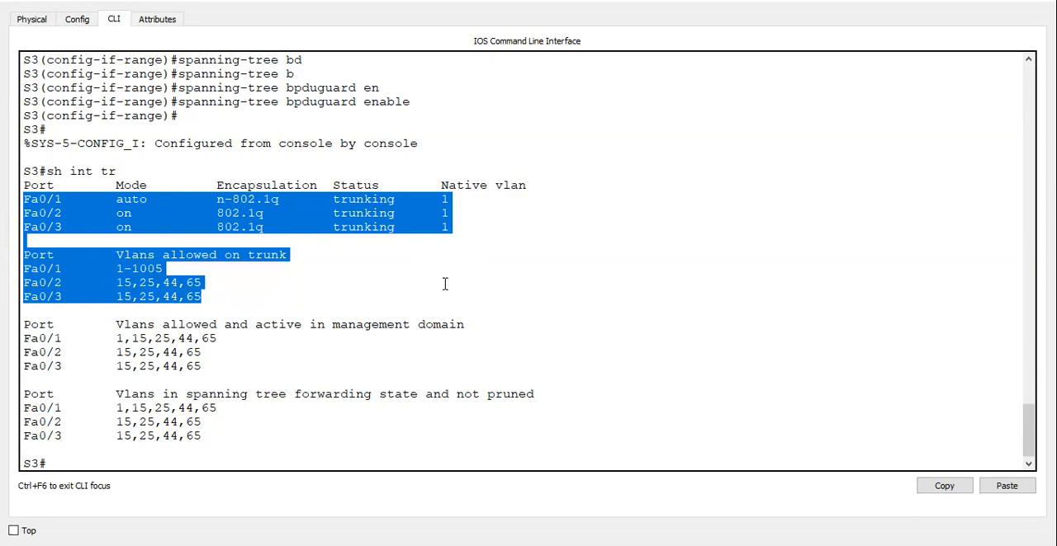
pyautogui.click(444, 284)
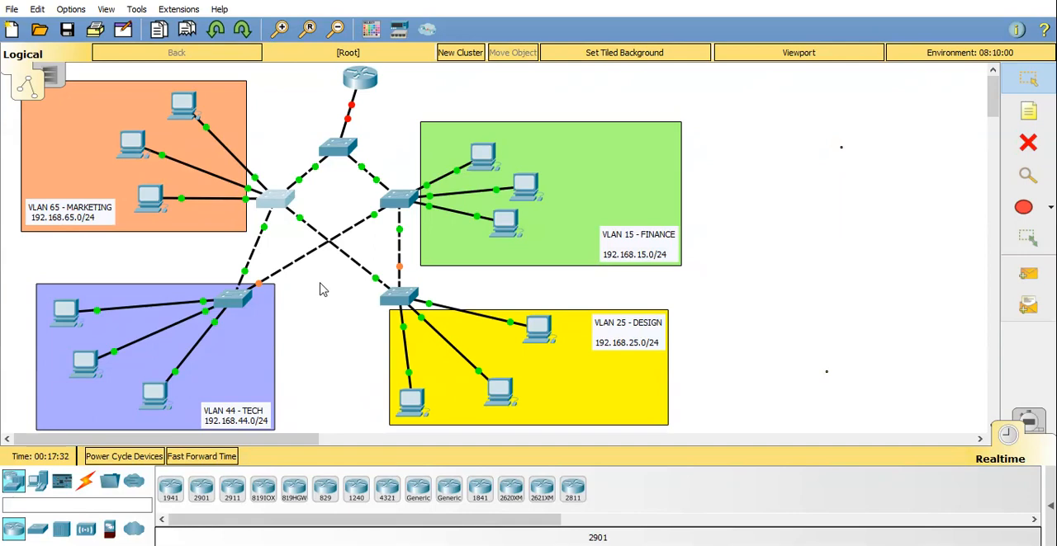
# Quit the paused VLAN listing on the Finance switch S2 and show its spanning-tree details for all VLANs.
pyautogui.click(395, 207)
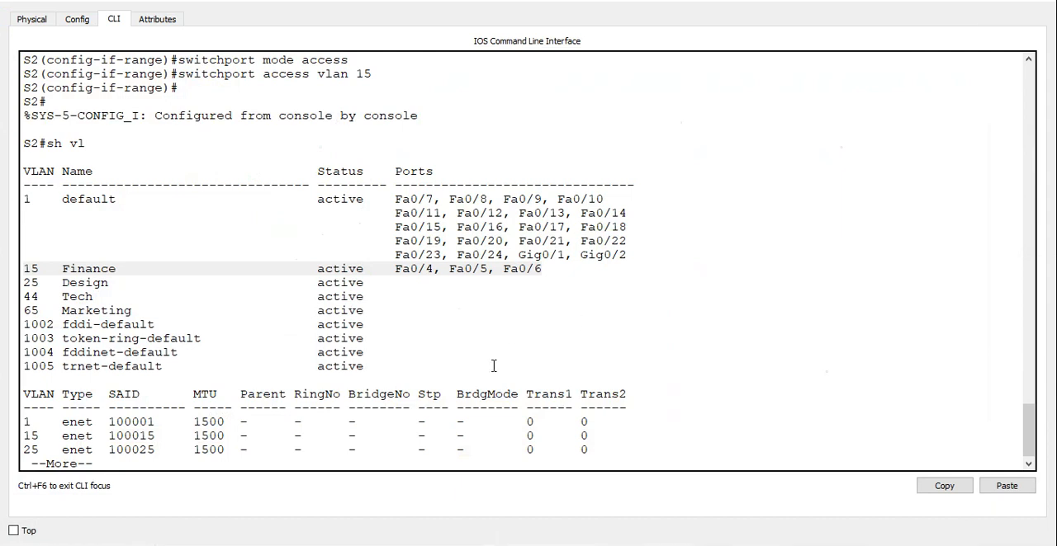
pyautogui.click(393, 470)
pyautogui.write('q')
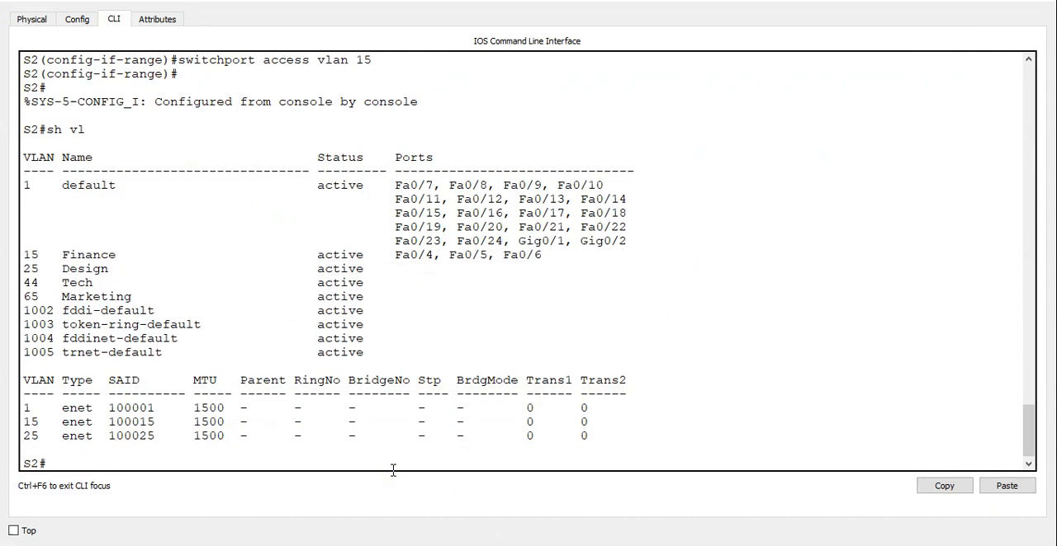
pyautogui.write('shw span')
pyautogui.press('Return')
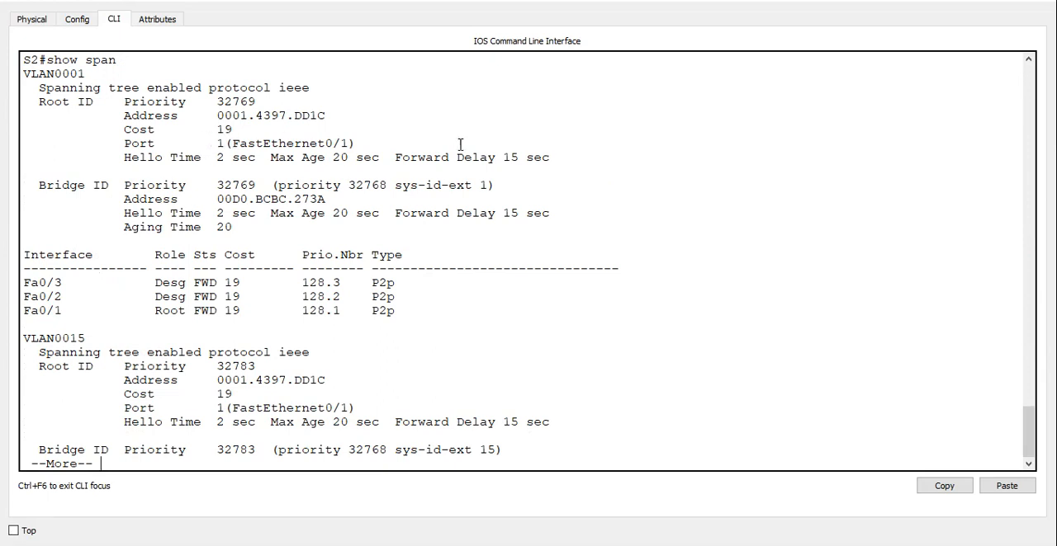
pyautogui.press('space')
pyautogui.press('space')
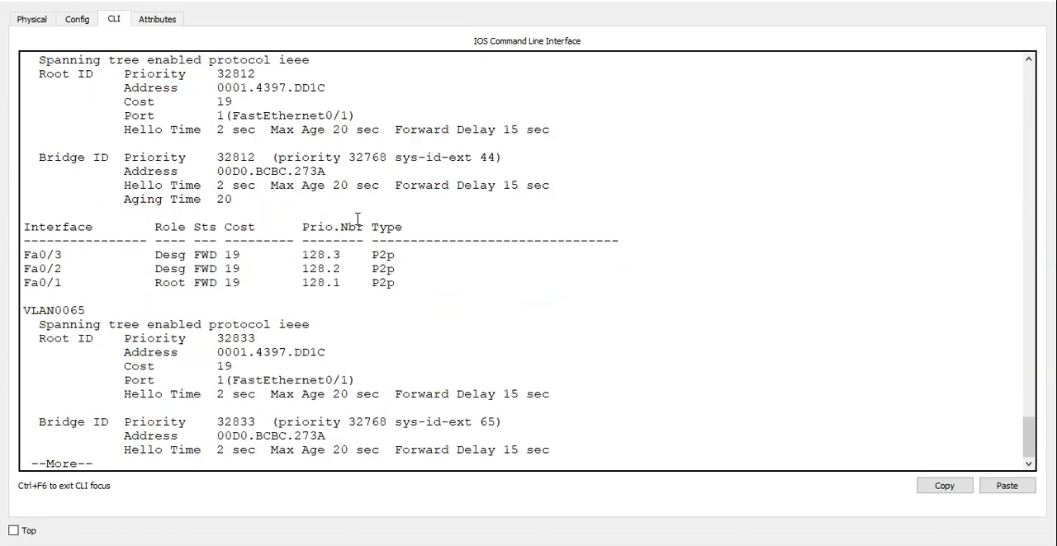
pyautogui.press('space')
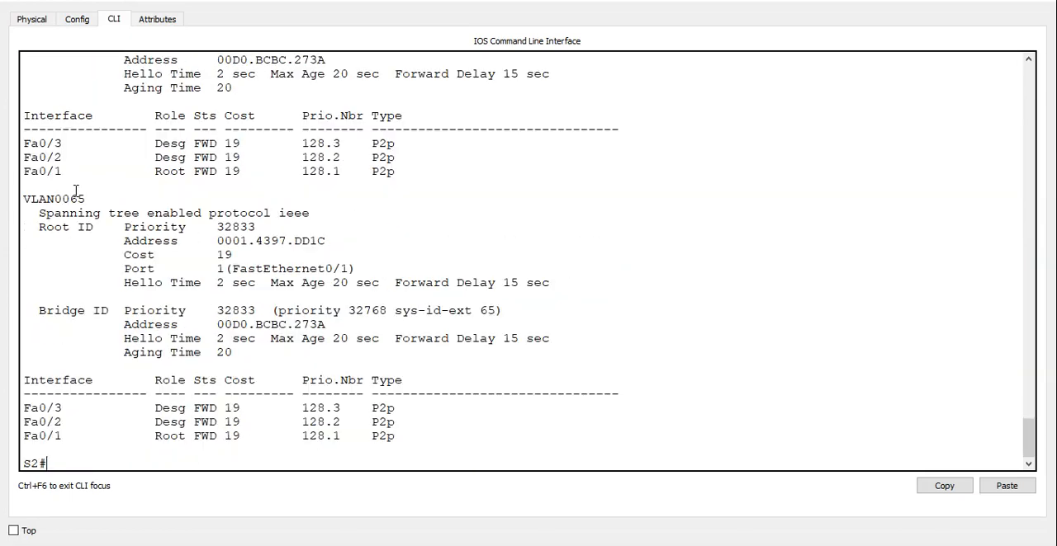
# Check the root port given for VLAN 65 in S2's spanning-tree output.
pyautogui.moveTo(71, 198); pyautogui.dragTo(87, 198)
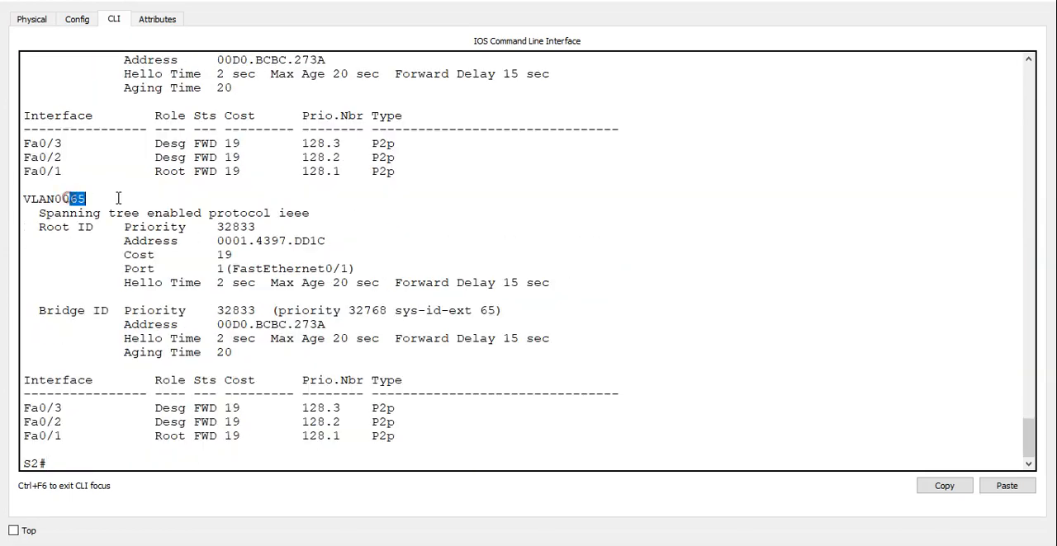
pyautogui.click(219, 266)
pyautogui.moveTo(219, 266); pyautogui.dragTo(355, 268)
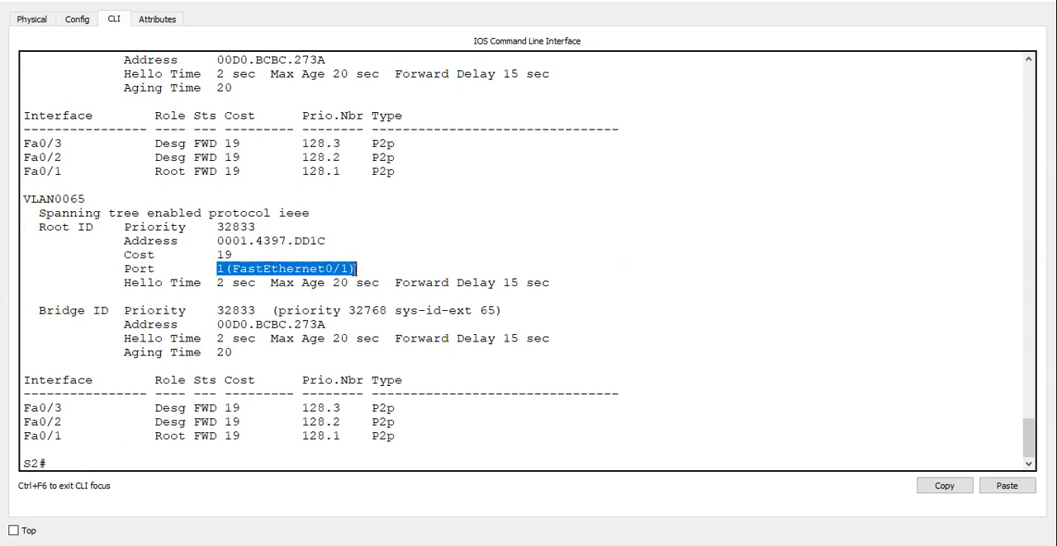
pyautogui.click(356, 269)
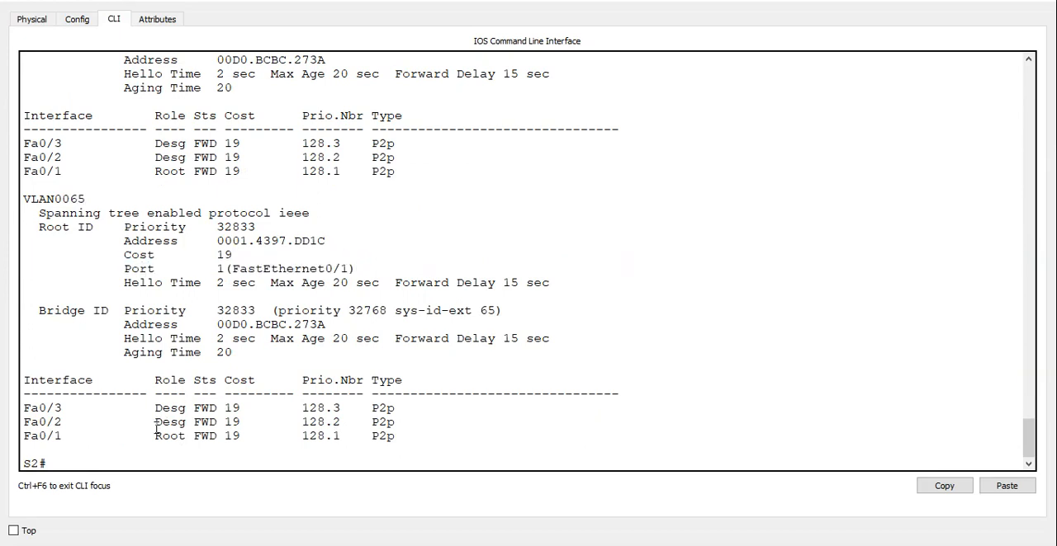
# Show S2's CDP neighbors to identify the switch behind its root port, and close the S2 window.
pyautogui.click(129, 460)
pyautogui.write('shwo')
pyautogui.press('BackSpace')
pyautogui.press('BackSpace')
pyautogui.write('ow cdp nei')
pyautogui.press('Tab')
pyautogui.press('Return')
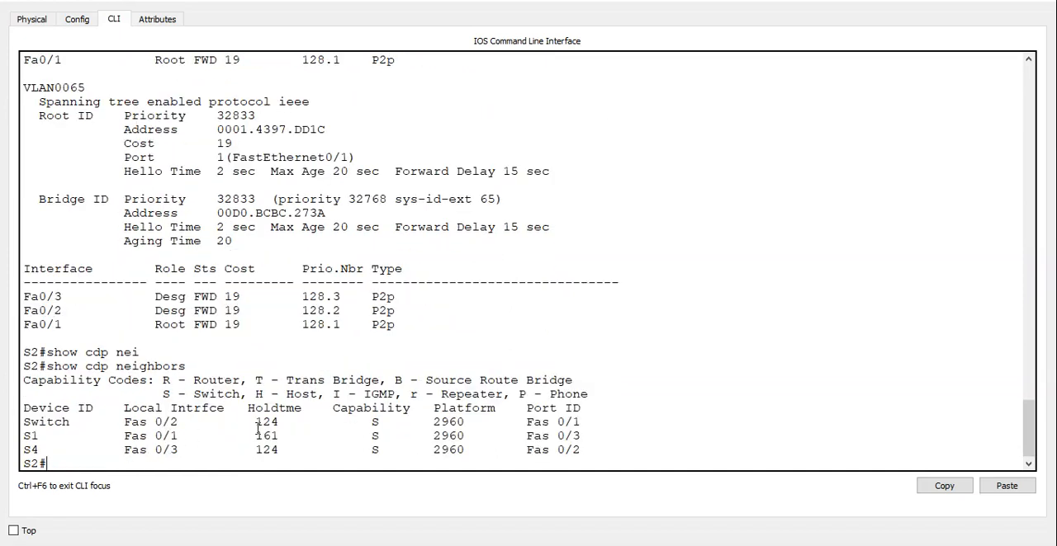
pyautogui.click(1006, 3)
pyautogui.click(669, 56)
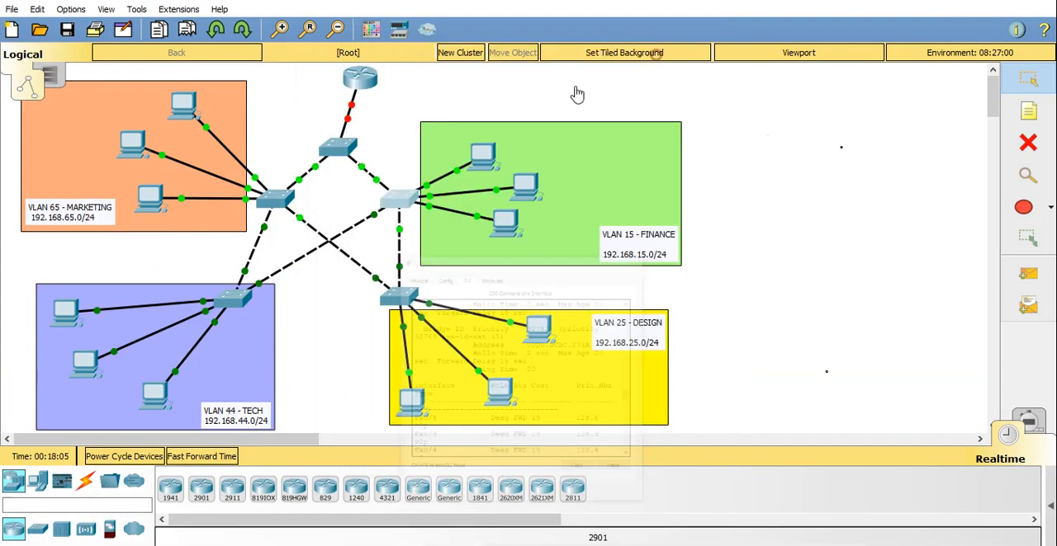
# Open S1's command line in an enlarged window, enter privileged mode and show its spanning-tree details.
pyautogui.click(339, 148)
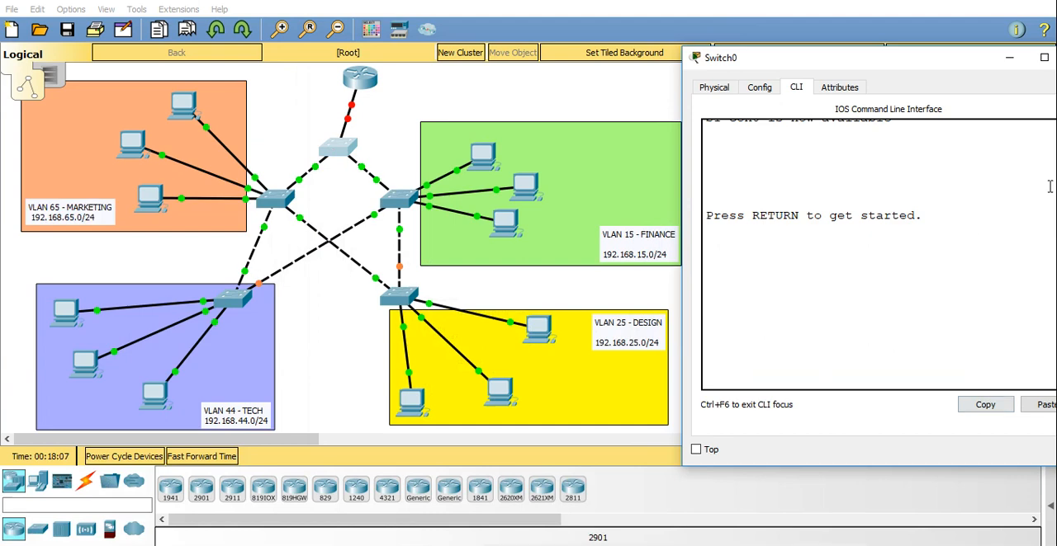
pyautogui.click(1042, 58)
pyautogui.press('Return')
pyautogui.press('Return')
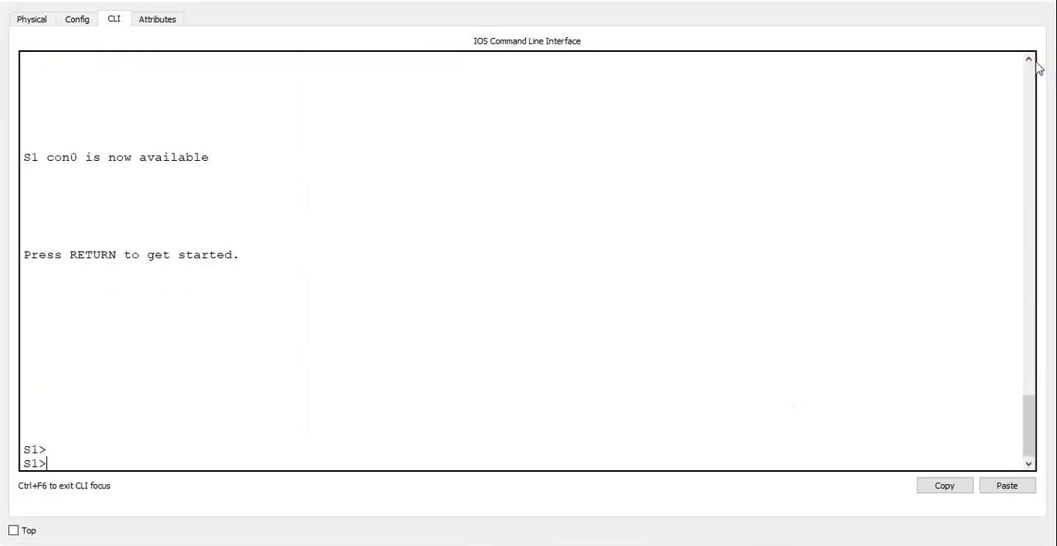
pyautogui.write('en')
pyautogui.press('Return')
pyautogui.write('show span')
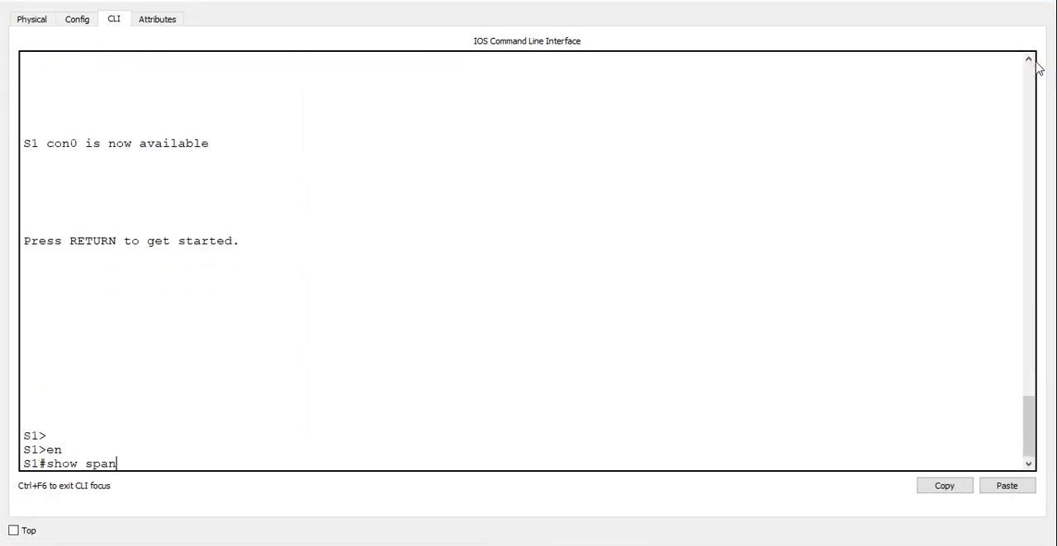
pyautogui.press('Return')
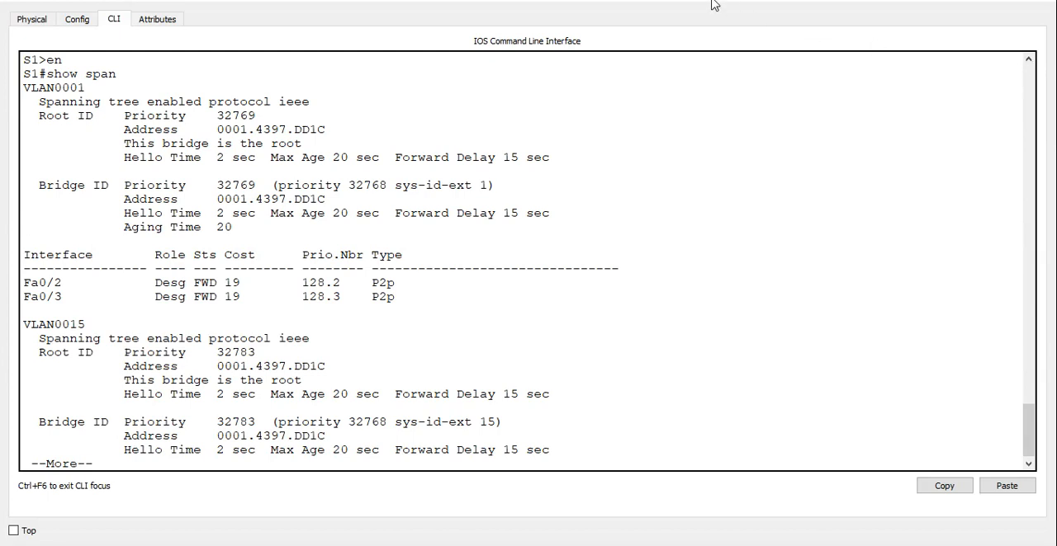
# Check the root bridge entries for VLANs 1, 15, 25 and 44 in S1's spanning-tree output, and put the S1 window away.
pyautogui.moveTo(302, 147); pyautogui.dragTo(154, 145)
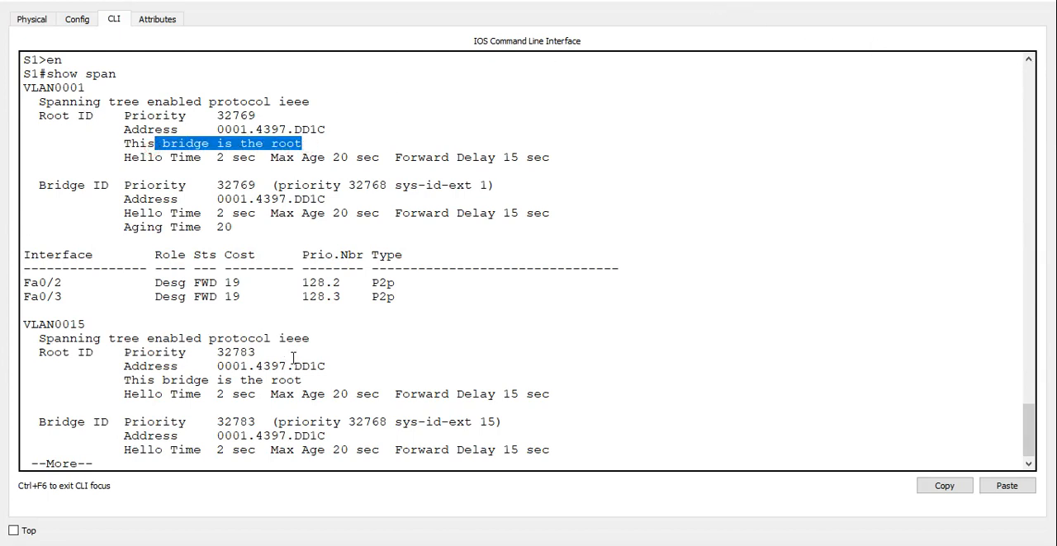
pyautogui.moveTo(305, 381); pyautogui.dragTo(55, 310)
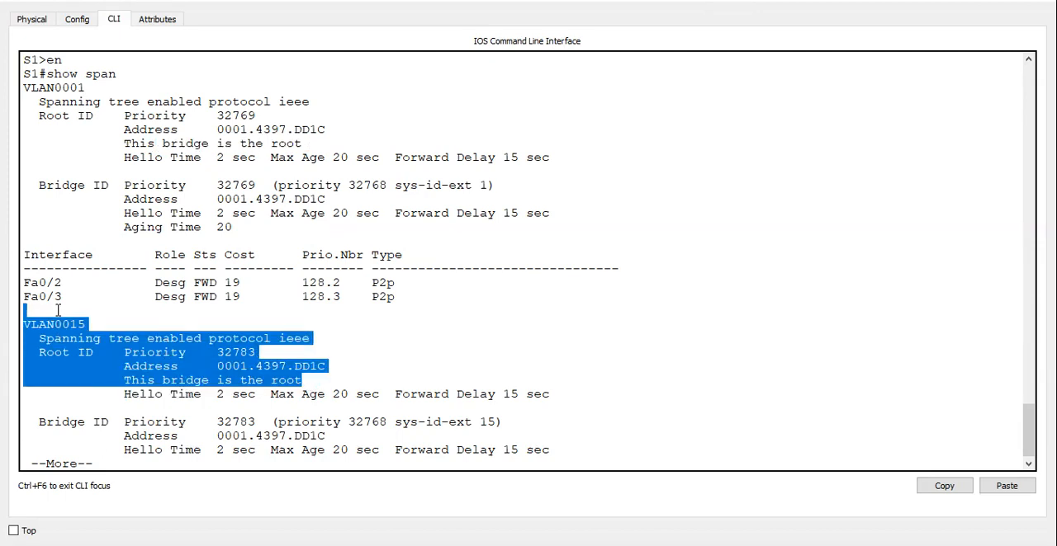
pyautogui.press('space')
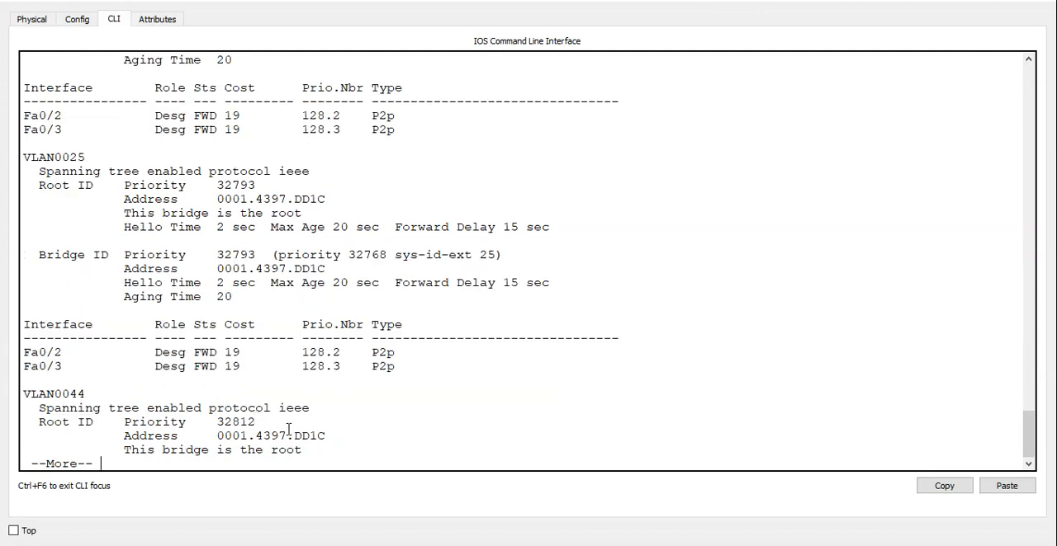
pyautogui.moveTo(306, 450); pyautogui.dragTo(83, 393)
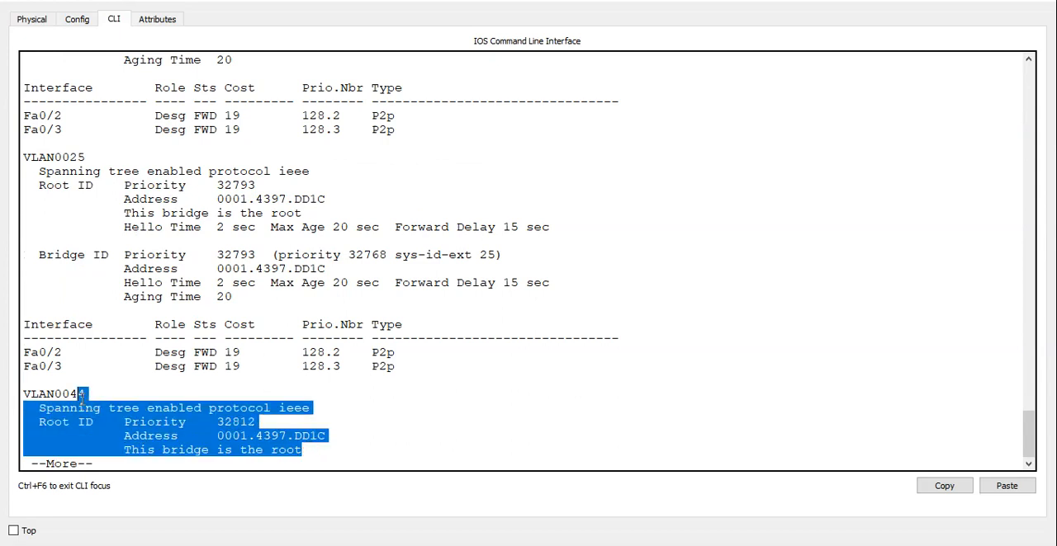
pyautogui.moveTo(318, 209); pyautogui.dragTo(25, 142)
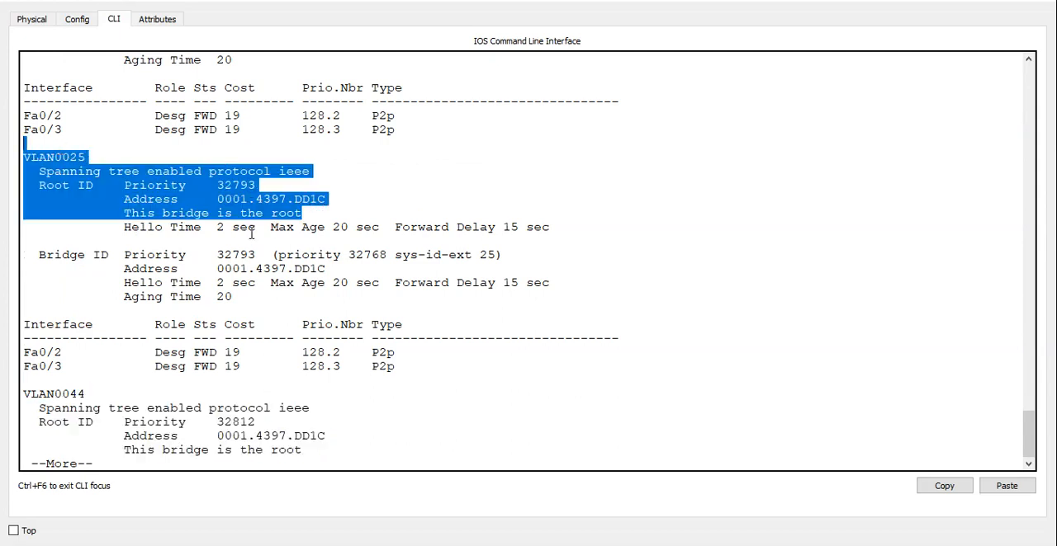
pyautogui.press('space')
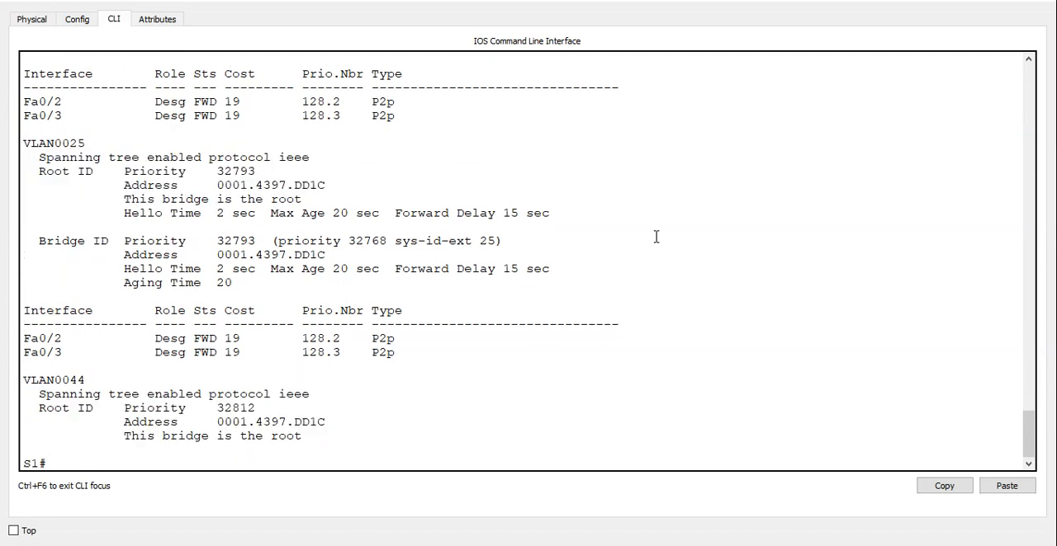
pyautogui.click(972, 2)
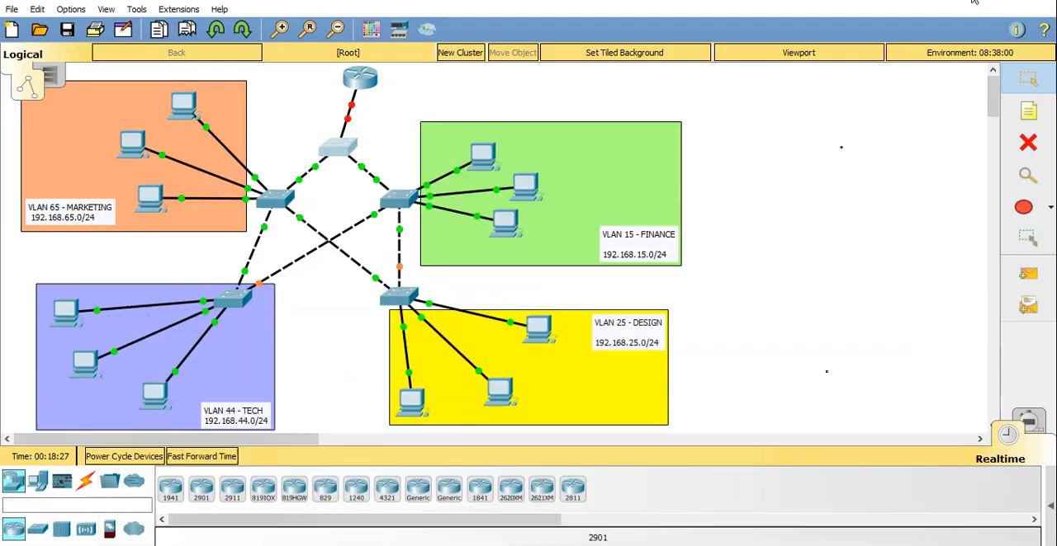
# Open the Finance switch S2's command line beside the topology and enter global configuration mode.
pyautogui.click(399, 200)
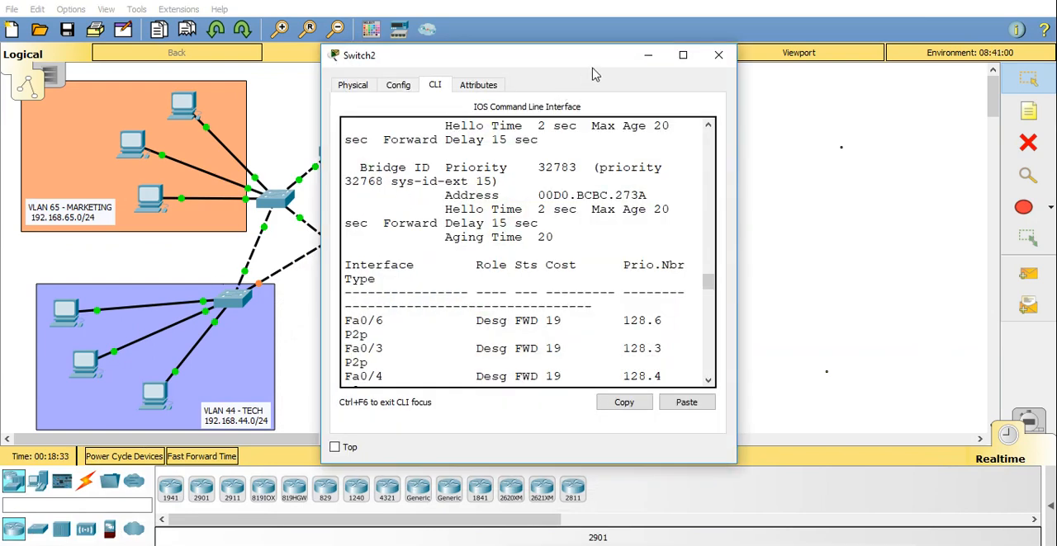
pyautogui.moveTo(598, 56); pyautogui.dragTo(919, 49)
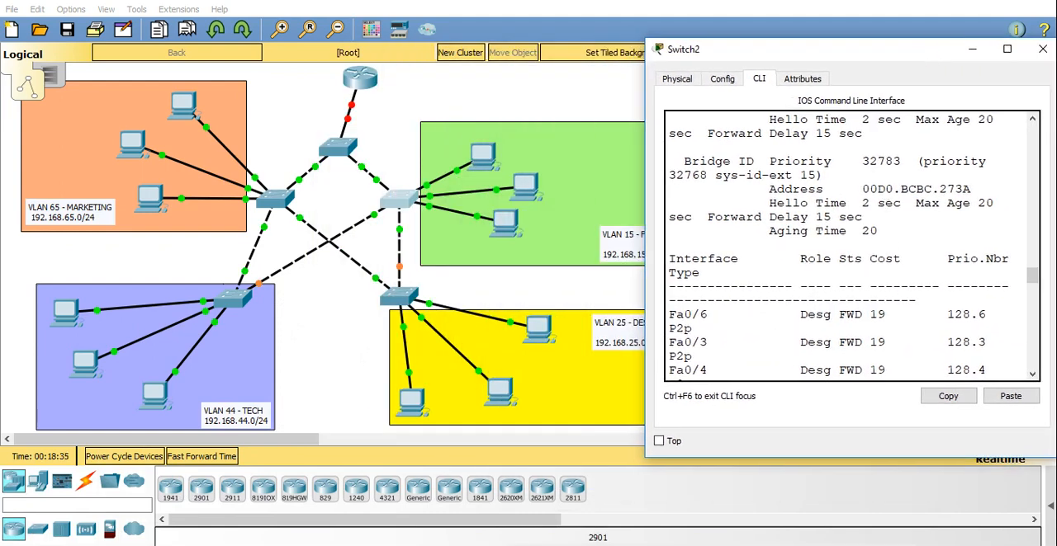
pyautogui.moveTo(1031, 277); pyautogui.dragTo(1031, 396)
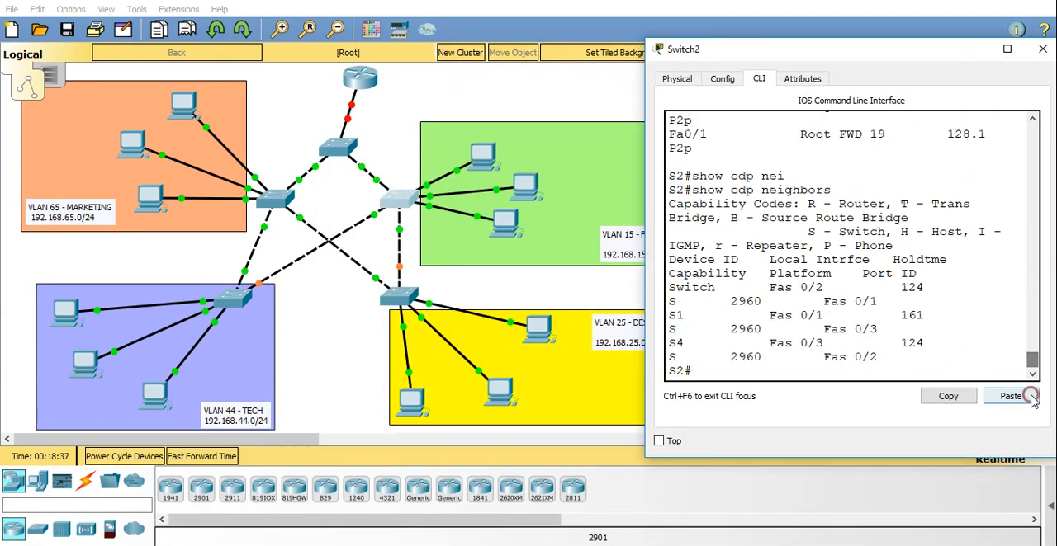
pyautogui.press('Return')
pyautogui.press('Return')
pyautogui.write('conf t')
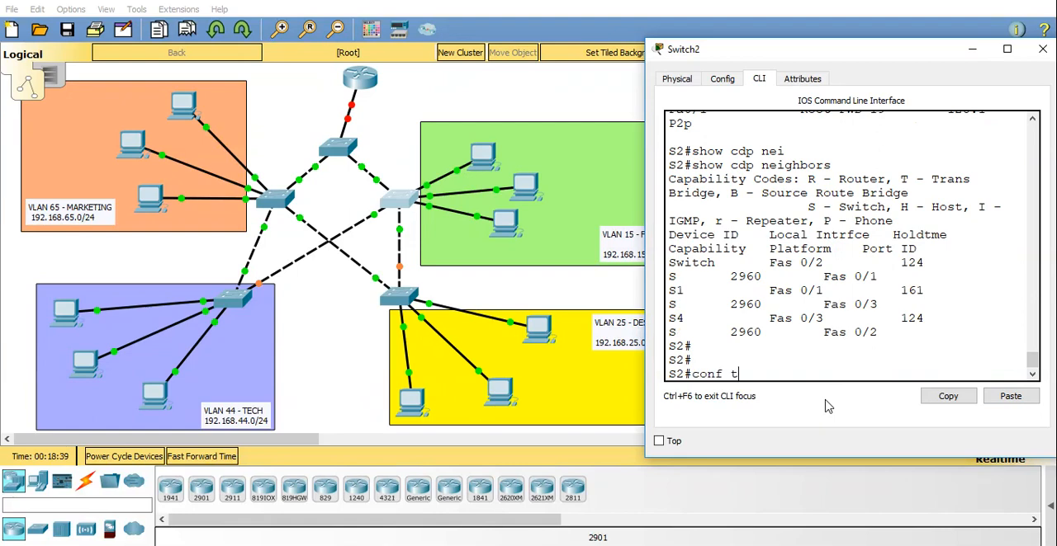
pyautogui.press('Return')
# Make S2 the primary spanning-tree root for VLAN 15 and return to privileged mode.
pyautogui.write('sp')
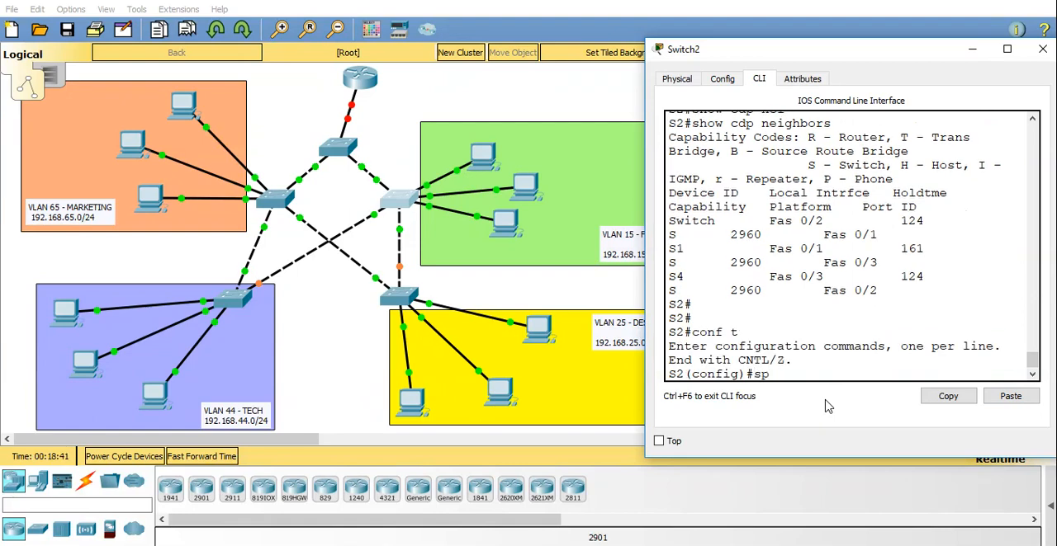
pyautogui.write('n')
pyautogui.press('Tab')
pyautogui.write('an')
pyautogui.press('Tab')
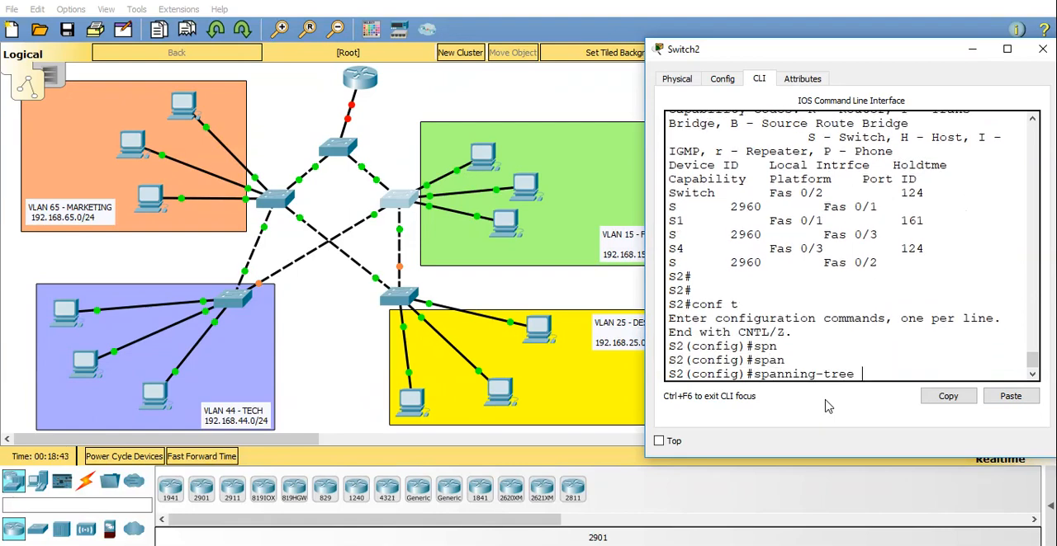
pyautogui.write('vlan 15 roo')
pyautogui.press('Tab')
pyautogui.write('pri')
pyautogui.press('Tab')
pyautogui.press('Return')
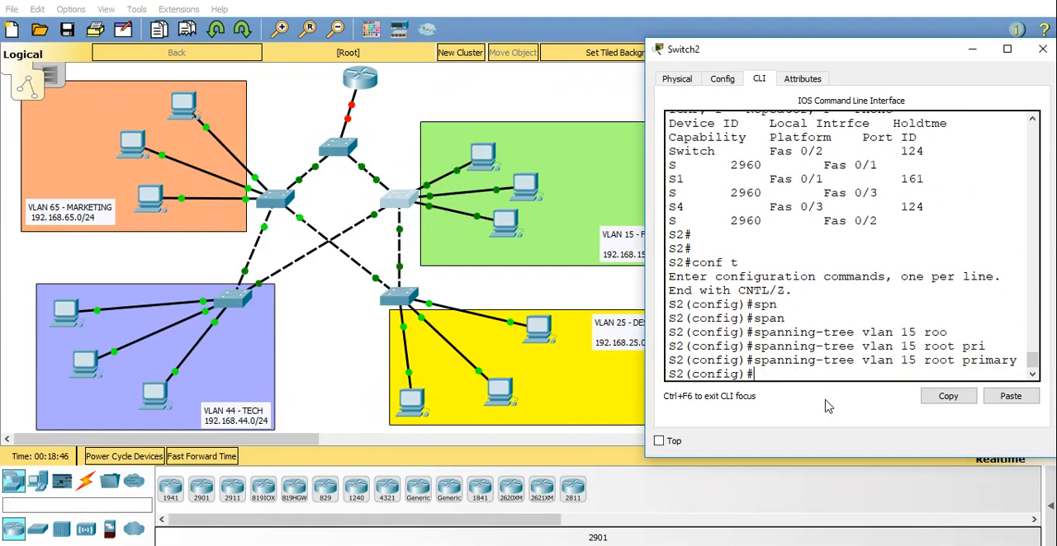
pyautogui.hotkey('ctrl', 'z')
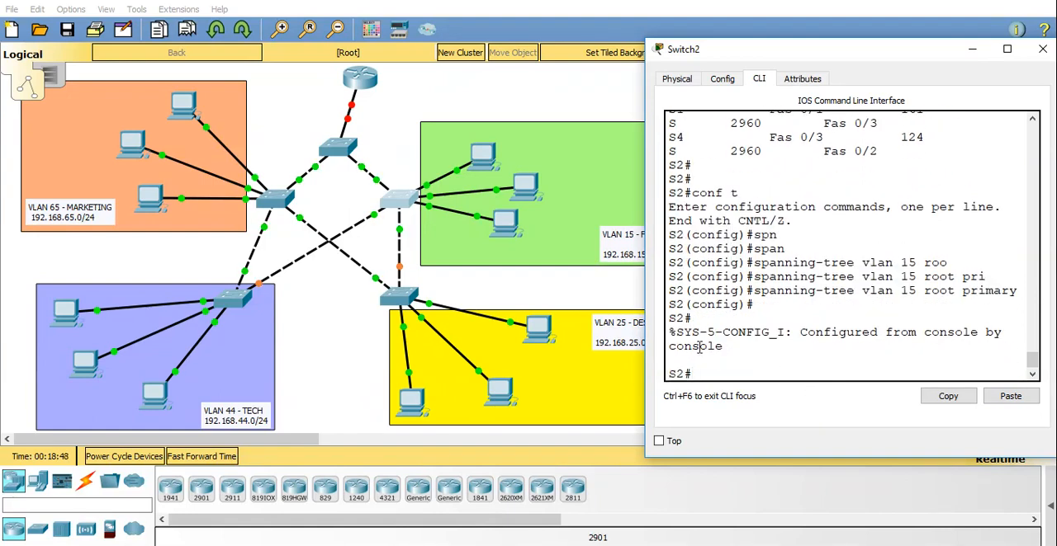
# Open the Design switch's command line, quit the paused VLAN listing and enter global configuration mode.
pyautogui.click(394, 295)
pyautogui.click(393, 295)
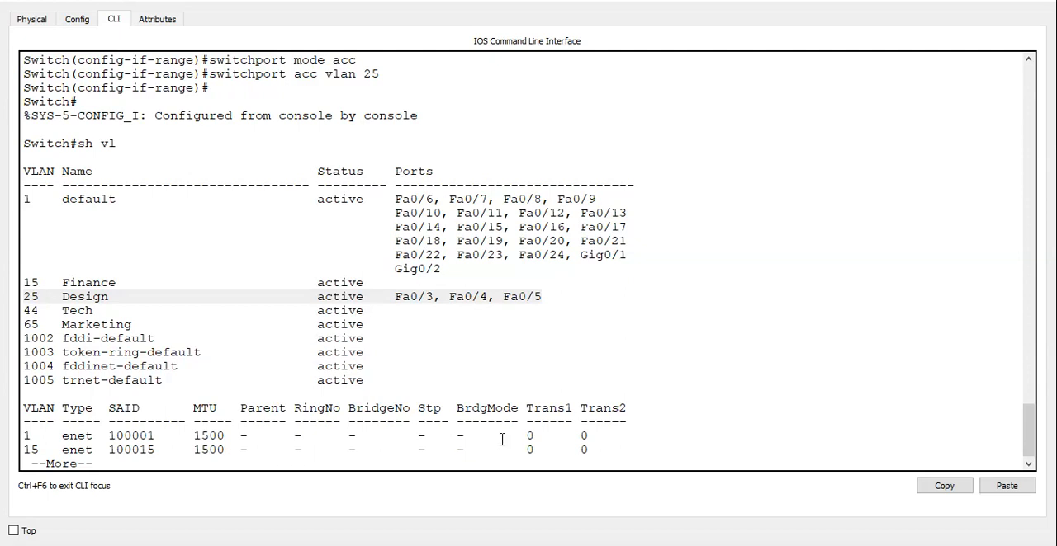
pyautogui.press('Return')
pyautogui.press('Return')
pyautogui.write('q')
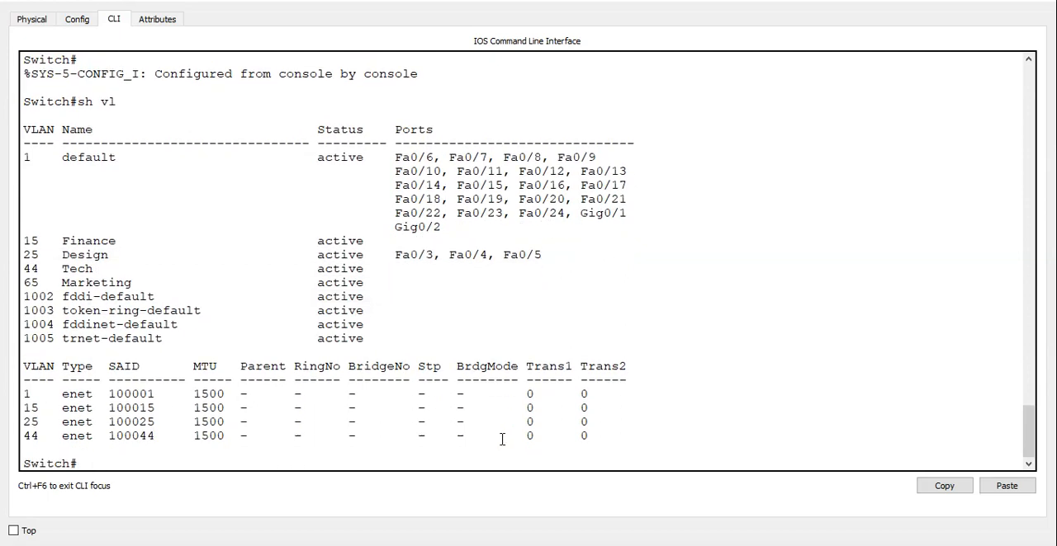
pyautogui.write('conf t')
pyautogui.press('Return')
# Make the Design switch the primary spanning-tree root for VLAN 25, leave configuration mode and put its window away.
pyautogui.write('soan')
pyautogui.press('Tab')
pyautogui.press('BackSpace')
pyautogui.press('BackSpace')
pyautogui.press('BackSpace')
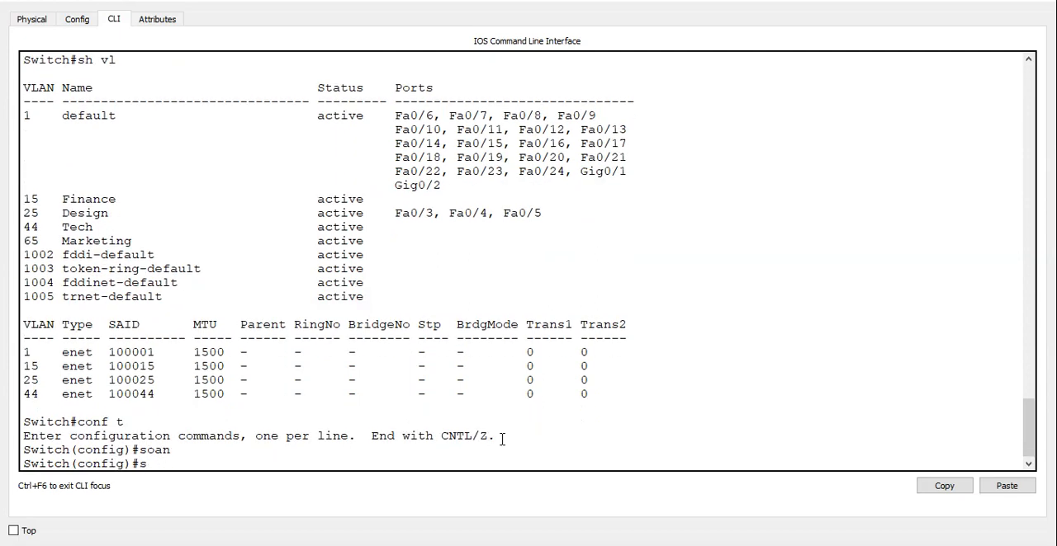
pyautogui.write('p')
pyautogui.press('Tab')
pyautogui.write('vl')
pyautogui.press('Tab')
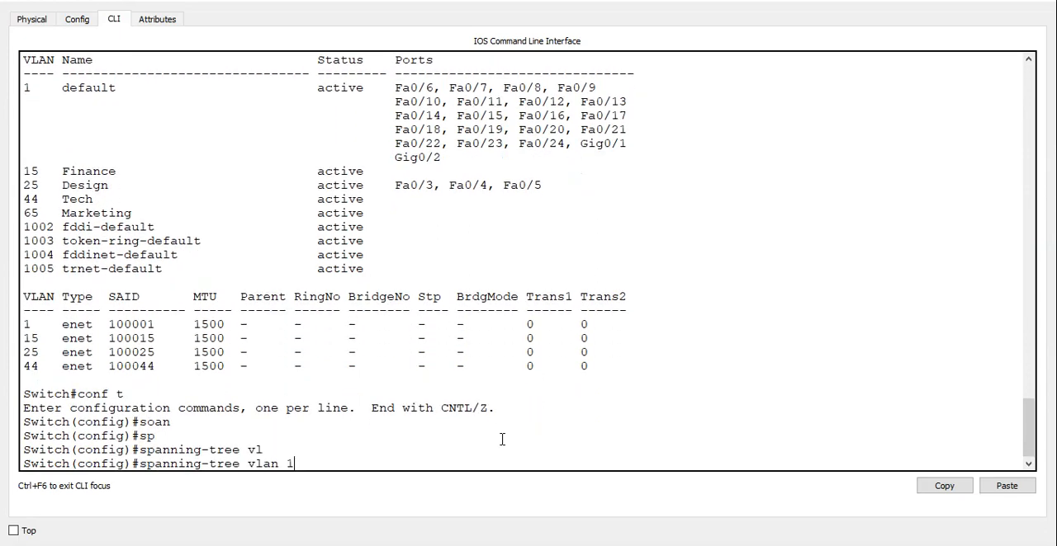
pyautogui.write('25 ro')
pyautogui.press('Tab')
pyautogui.write('pr')
pyautogui.press('Tab')
pyautogui.press('Return')
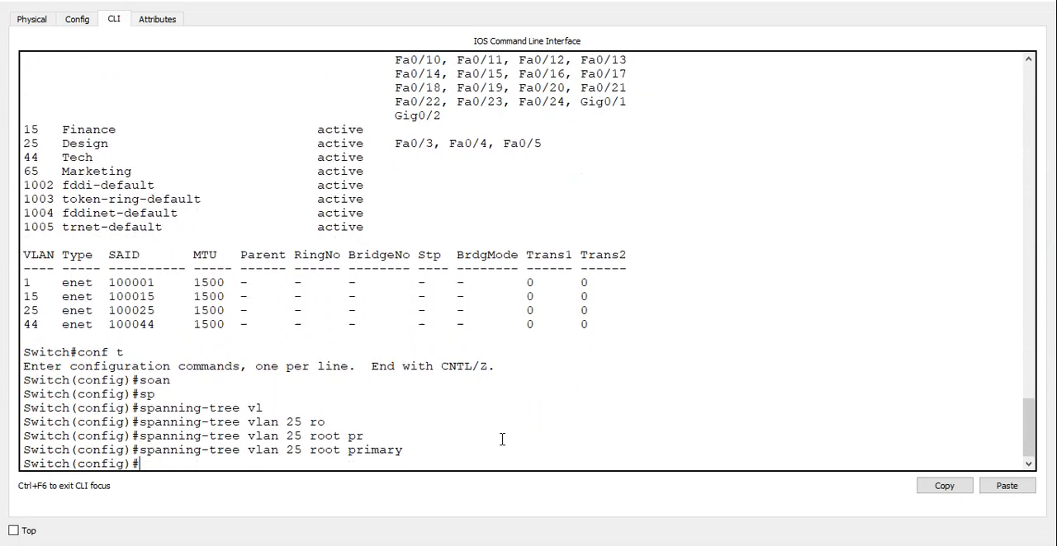
pyautogui.hotkey('ctrl', 'z')
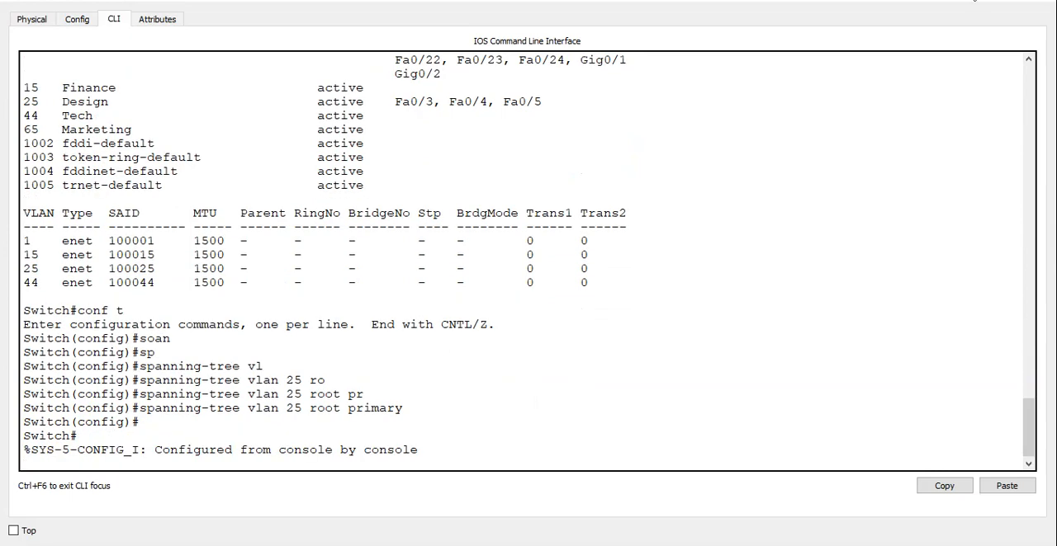
pyautogui.click(974, 0)
# Open the Tech switch S4's command line, abort the paused VLAN listing and enter global configuration mode.
pyautogui.click(234, 298)
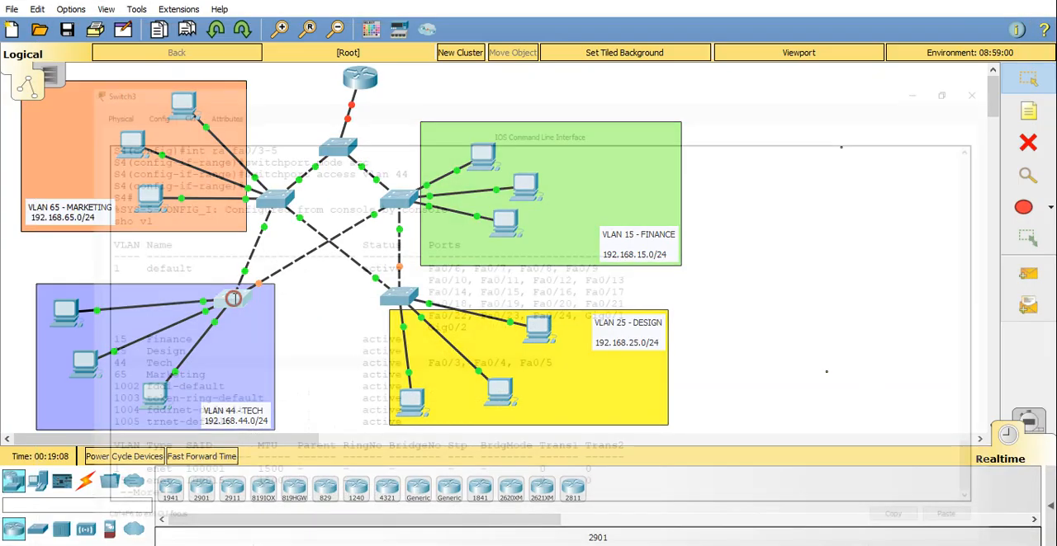
pyautogui.click(250, 463)
pyautogui.hotkey('ctrl', 'c')
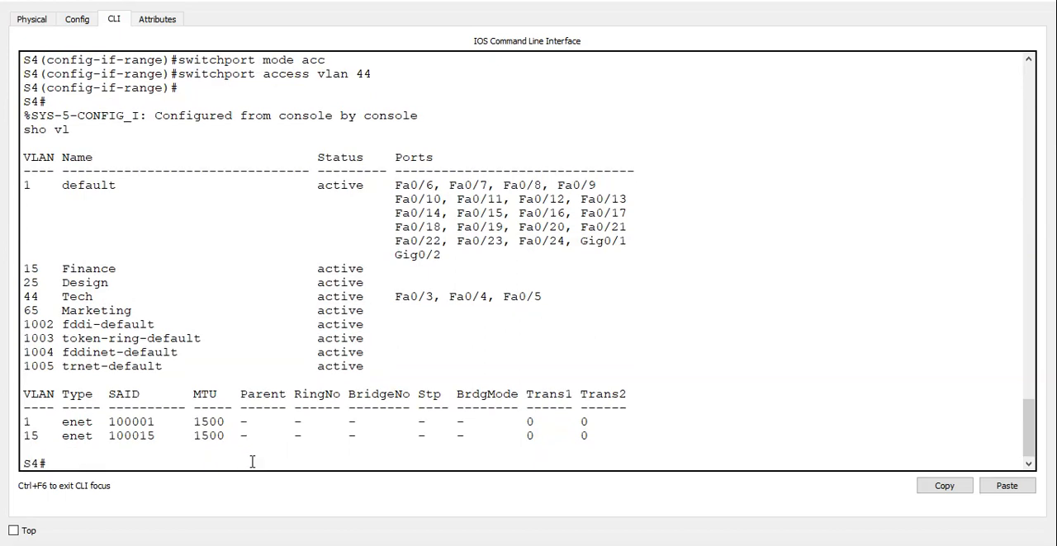
pyautogui.write('conf t')
pyautogui.press('Return')
# Make S4 the primary spanning-tree root for VLAN 44, leave configuration mode and put its window away.
pyautogui.write('spn')
pyautogui.press('BackSpace')
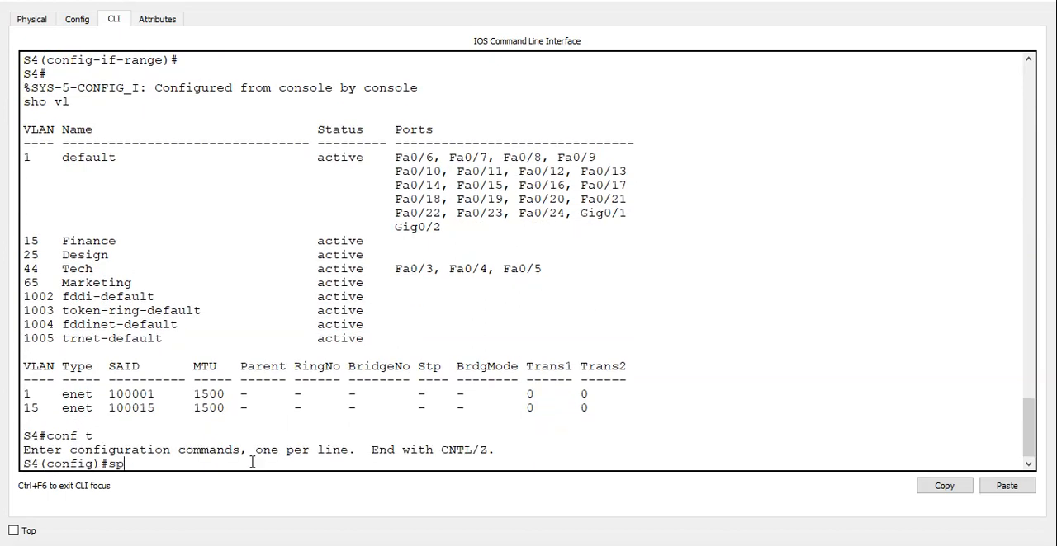
pyautogui.write('an')
pyautogui.press('Tab')
pyautogui.write('vla')
pyautogui.press('Tab')
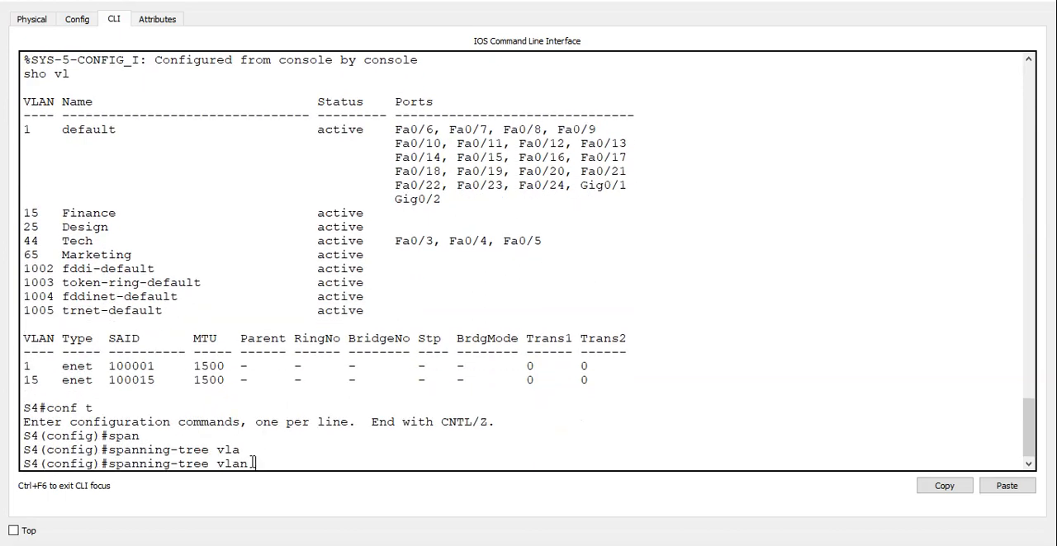
pyautogui.write('44 ro')
pyautogui.press('Tab')
pyautogui.write('pr')
pyautogui.press('Tab')
pyautogui.press('Return')
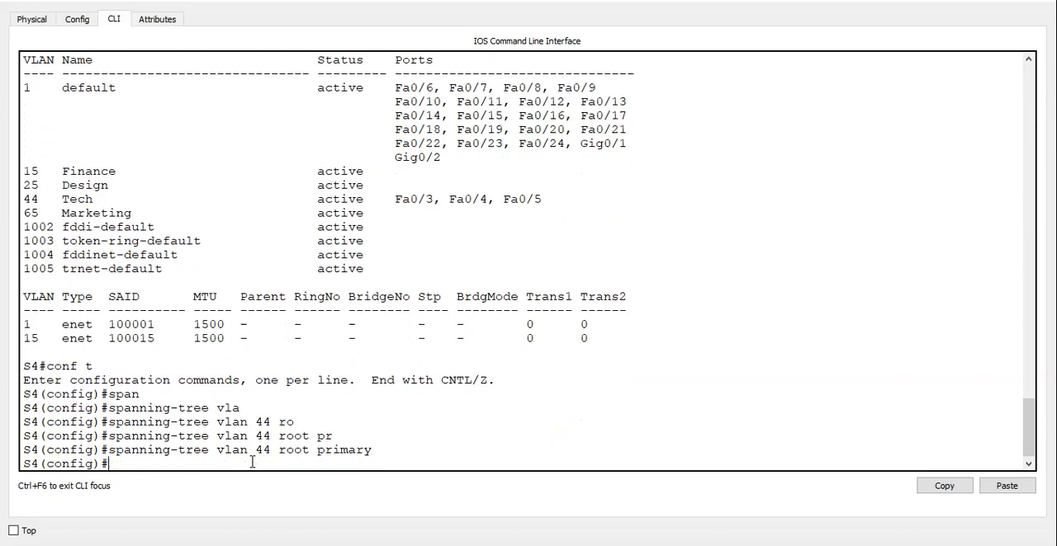
pyautogui.hotkey('ctrl', 'c')
pyautogui.click(960, 1)
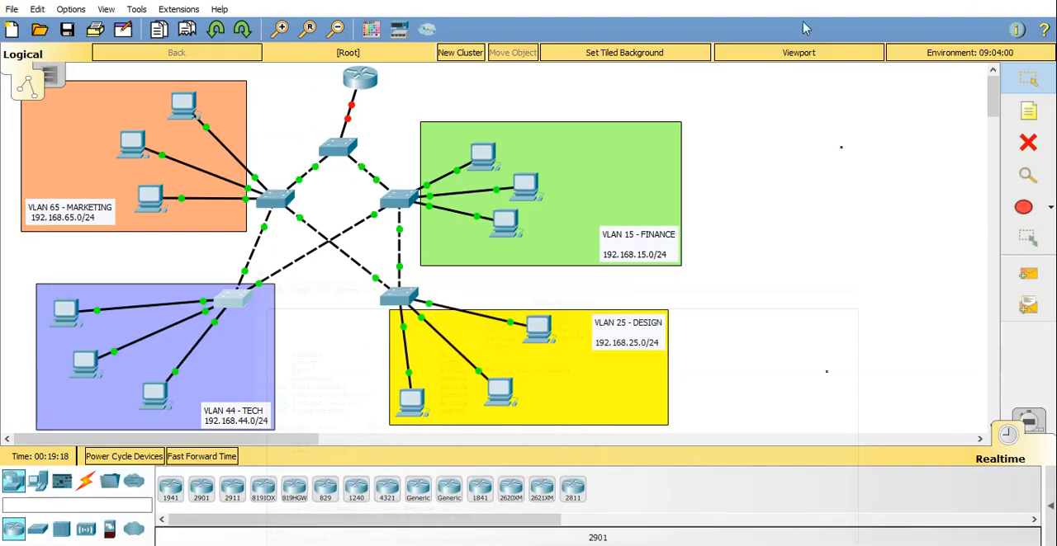
# Open the Marketing switch S3's command line and enter global configuration mode.
pyautogui.click(272, 198)
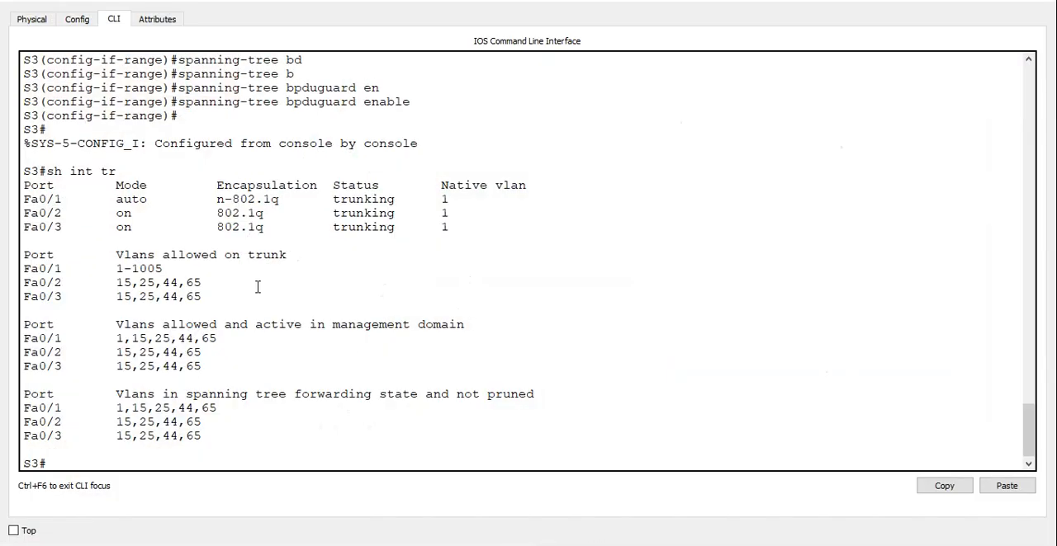
pyautogui.click(147, 460)
pyautogui.write('conf t')
pyautogui.press('Return')
# Make S3 the primary spanning-tree root for VLAN 65 and return to privileged mode.
pyautogui.write('span')
pyautogui.press('Tab')
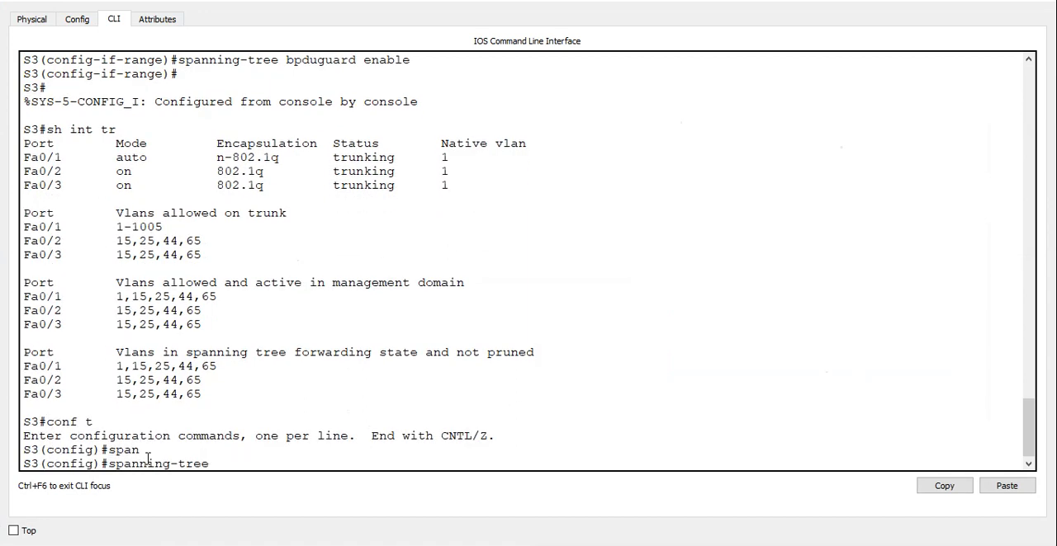
pyautogui.write('vlan')
pyautogui.write('65 roo')
pyautogui.press('Tab')
pyautogui.write('pe')
pyautogui.press('Tab')
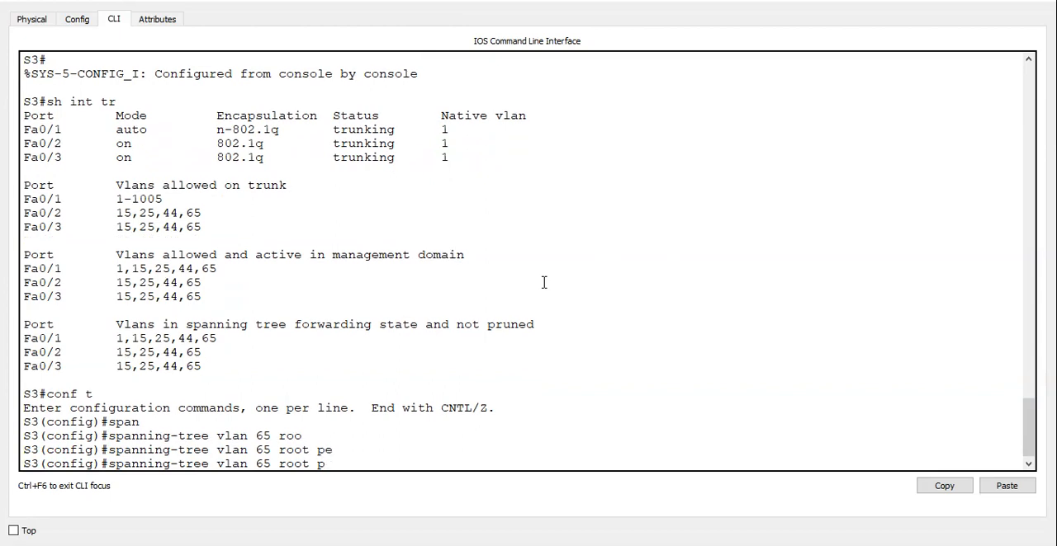
pyautogui.write('r')
pyautogui.press('Tab')
pyautogui.press('Return')
pyautogui.hotkey('ctrl', 'z')
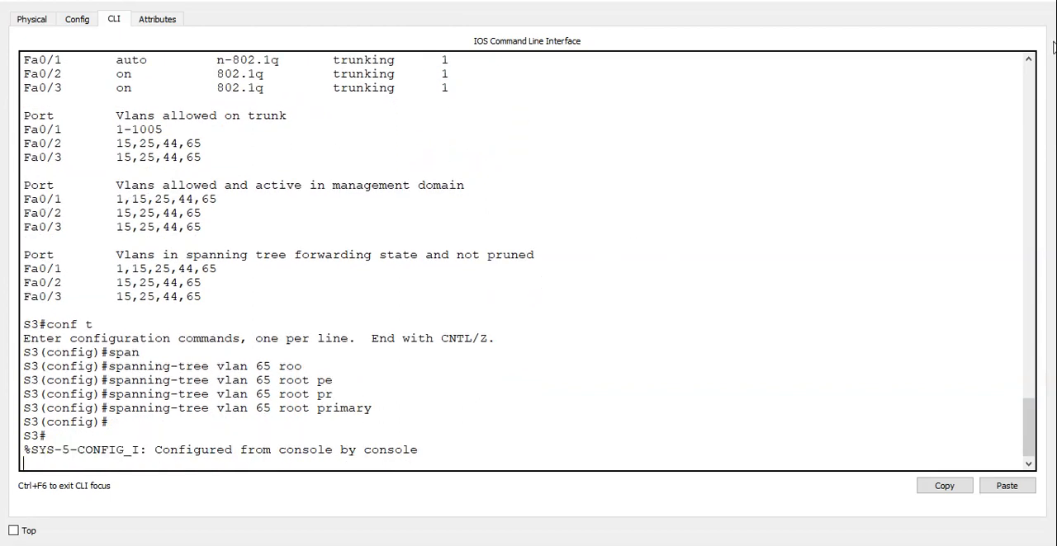
# Show S3's spanning-tree details, check the root entry for VLAN 65 and put the S3 window away.
pyautogui.write('show span')
pyautogui.press('Return')
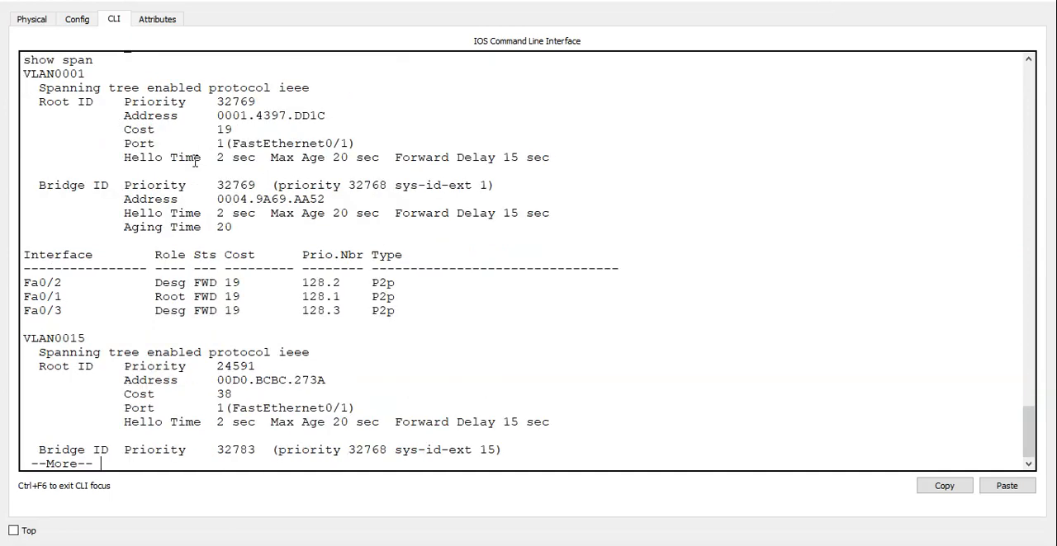
pyautogui.press('space')
pyautogui.press('space')
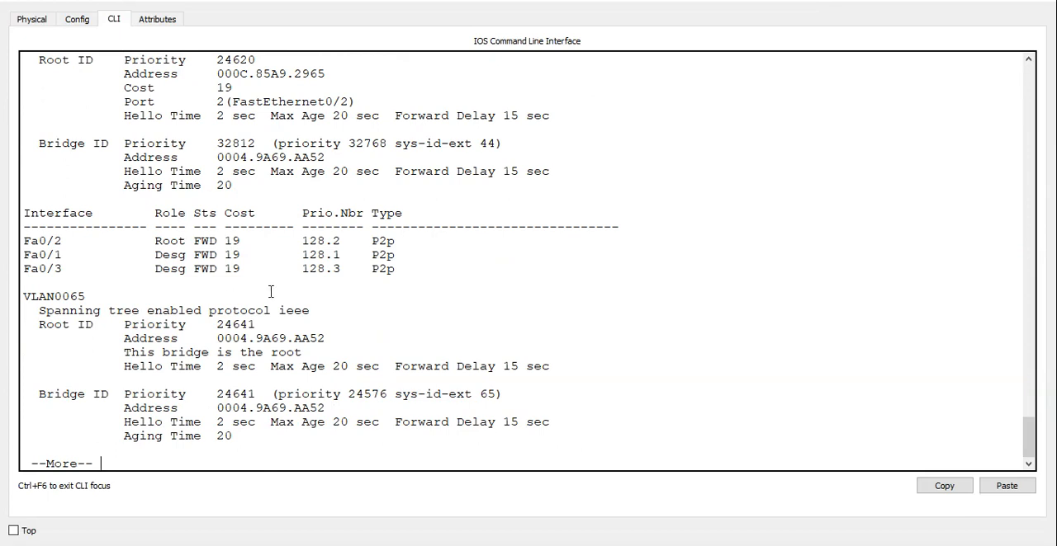
pyautogui.moveTo(305, 354); pyautogui.dragTo(22, 297)
pyautogui.click(970, 1)
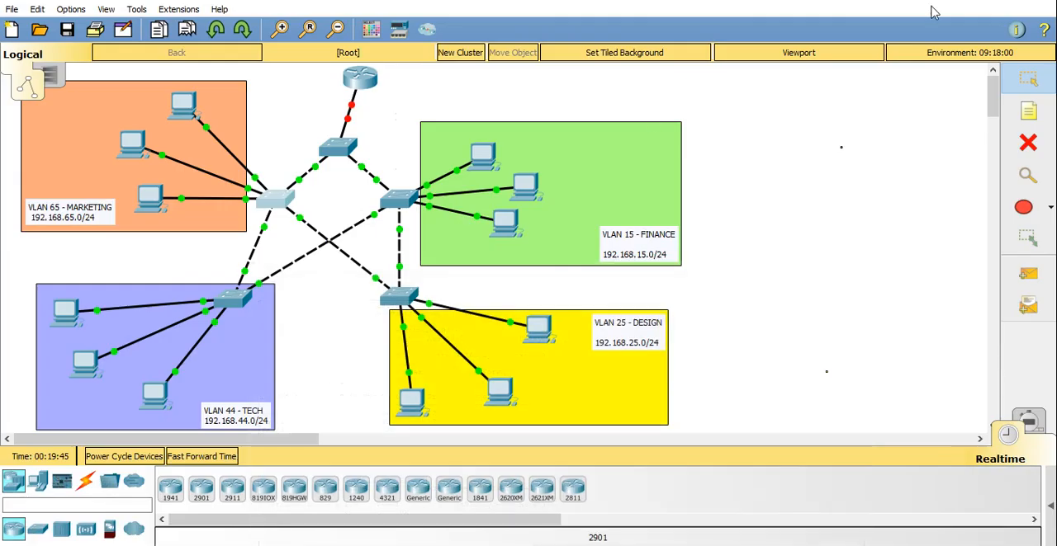
# Show the spanning-tree details on Finance switch S2, check the root entry for VLAN 15 and put the S2 window away.
pyautogui.click(399, 204)
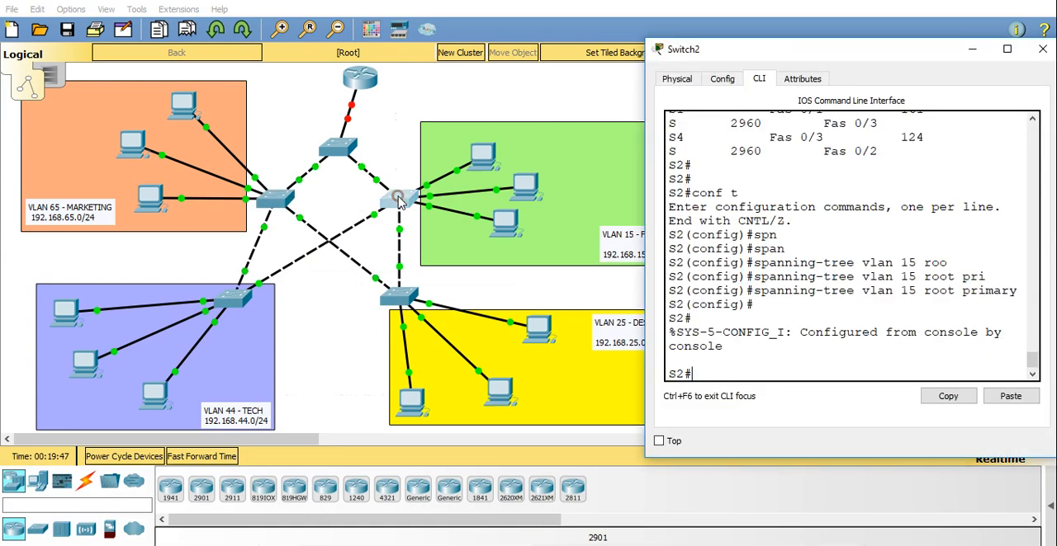
pyautogui.write('show span')
pyautogui.press('Return')
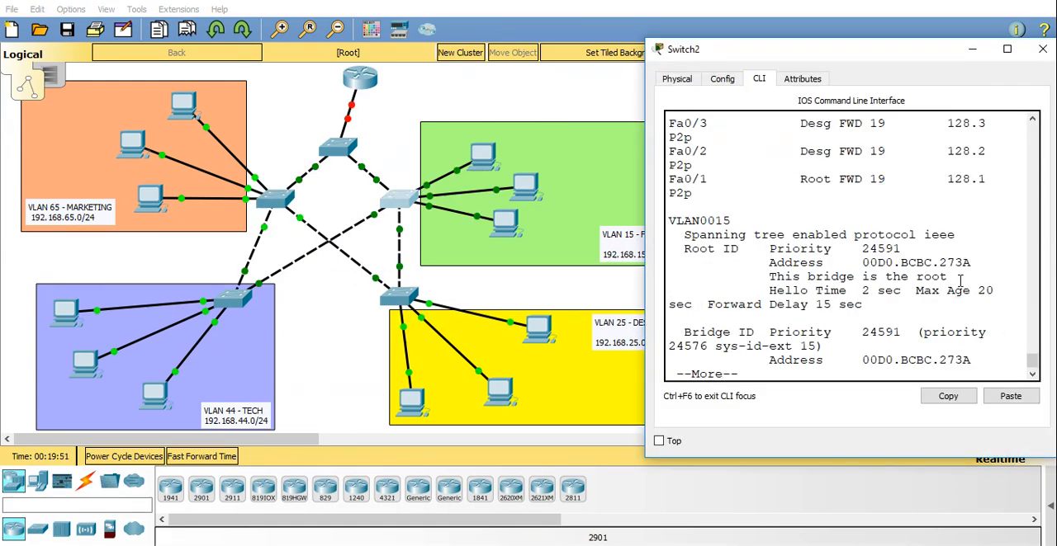
pyautogui.moveTo(959, 278); pyautogui.dragTo(891, 278)
pyautogui.moveTo(792, 263); pyautogui.dragTo(670, 219)
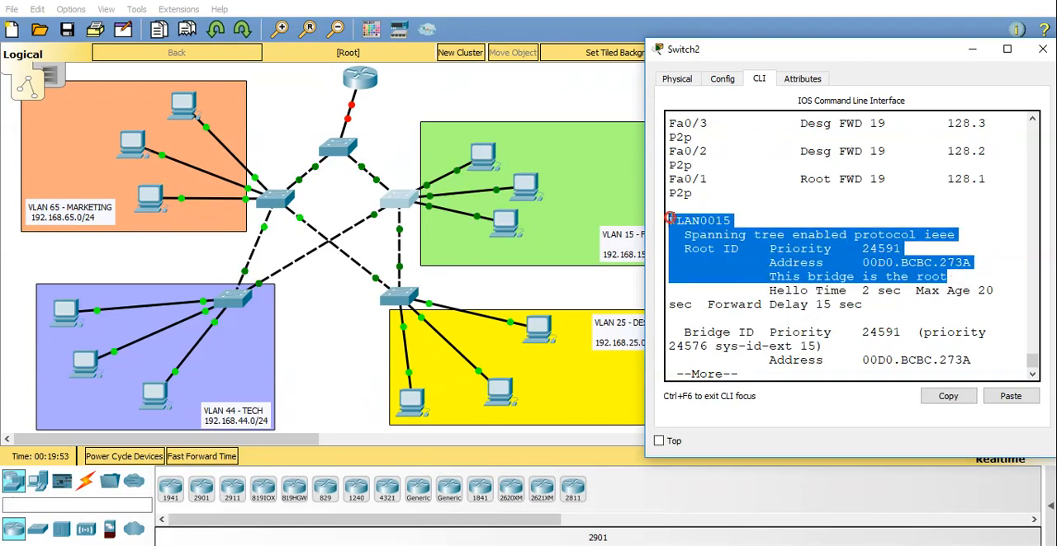
pyautogui.click(495, 283)
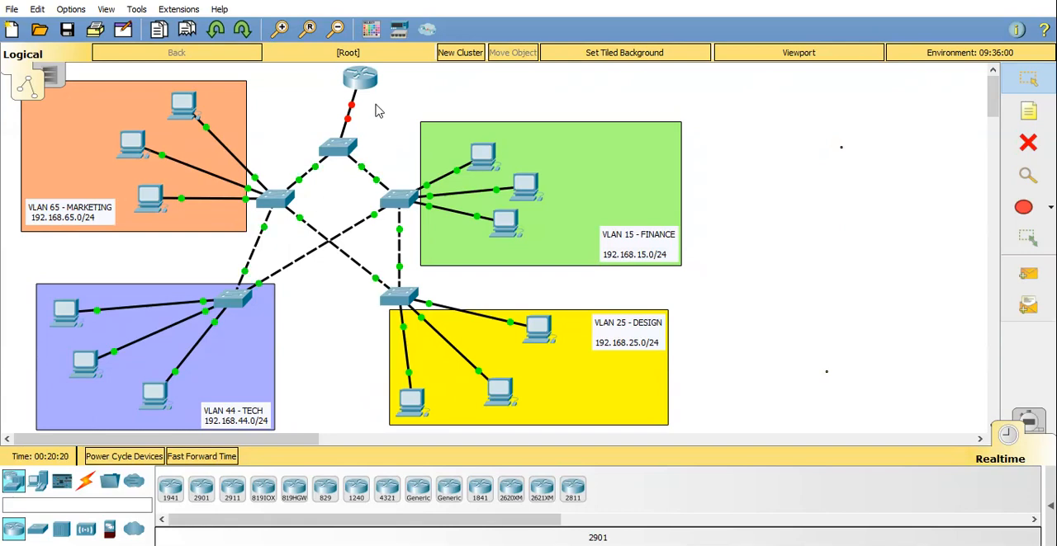
# Open the router's command line, with its window moved clear of the topology, and start the console session.
pyautogui.moveTo(366, 86)
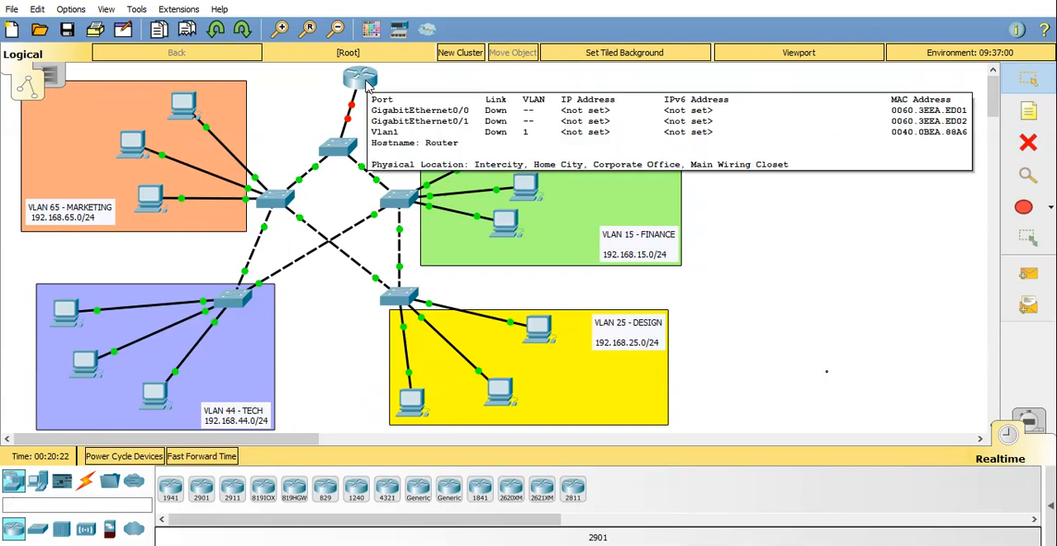
pyautogui.click(360, 83)
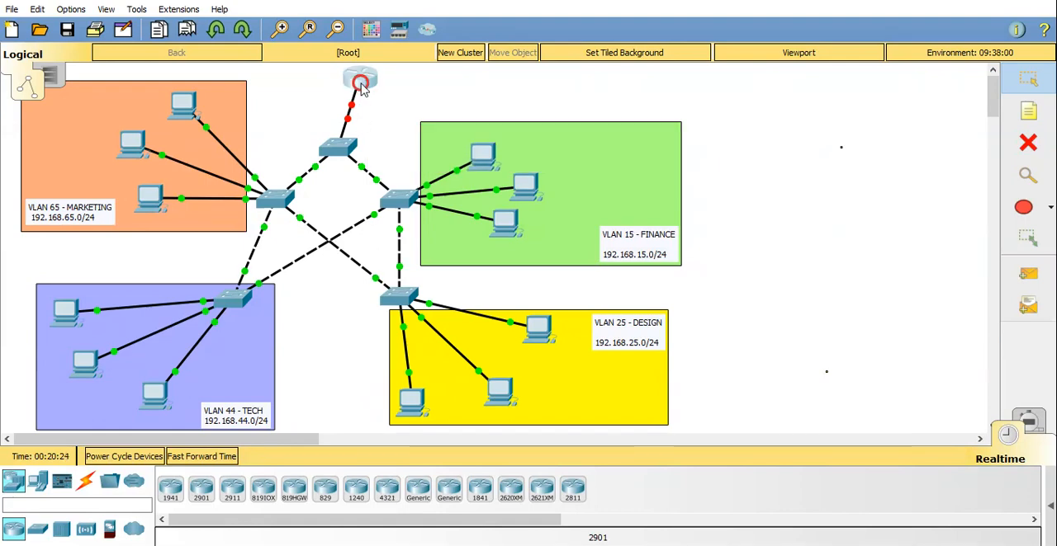
pyautogui.moveTo(532, 59); pyautogui.dragTo(903, 93)
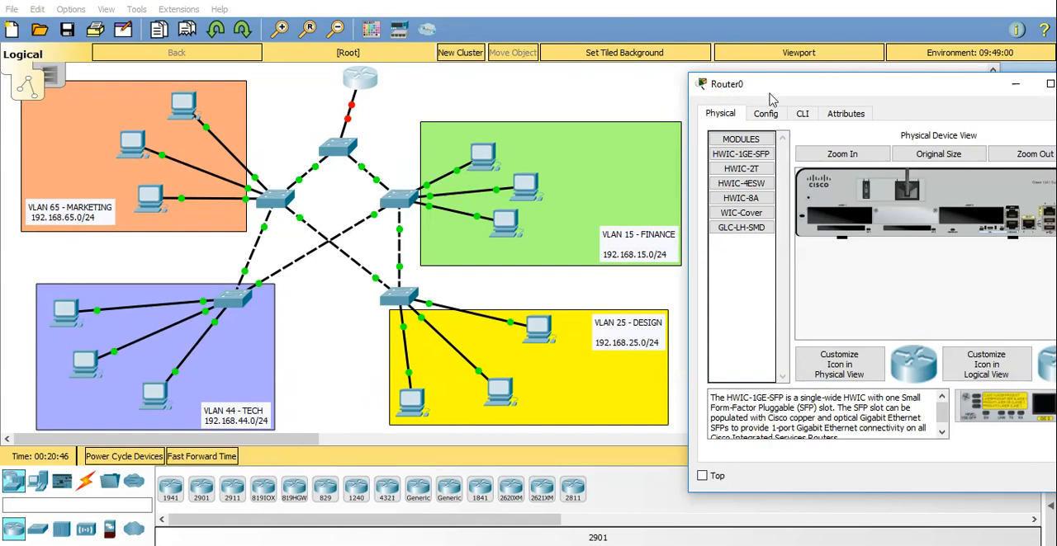
pyautogui.click(802, 115)
pyautogui.press('Return')
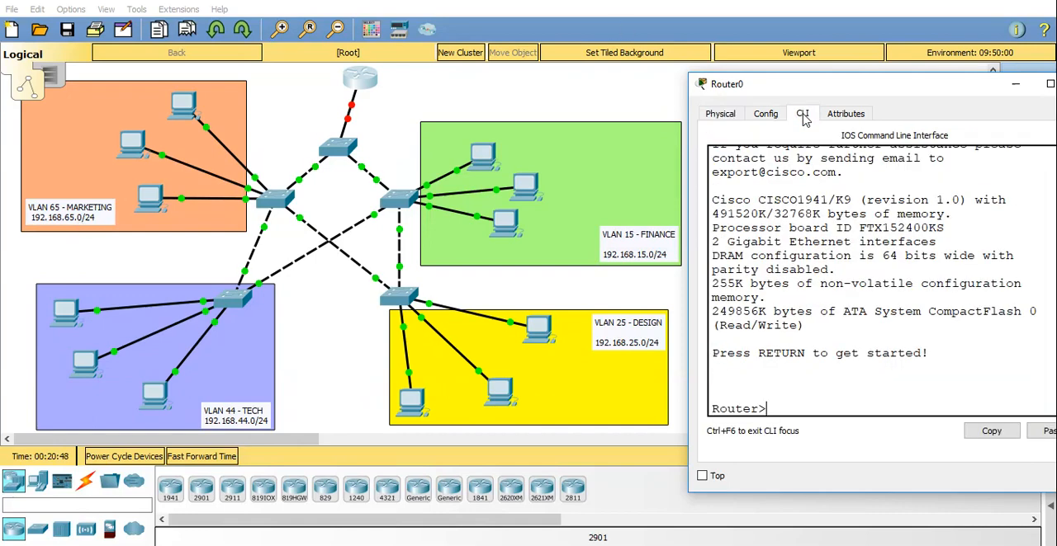
pyautogui.press('Return')
# Enter global configuration mode on the router and set its hostname to R1.
pyautogui.write('en')
pyautogui.press('Return')
pyautogui.write('conf')
pyautogui.write(' t')
pyautogui.press('Return')
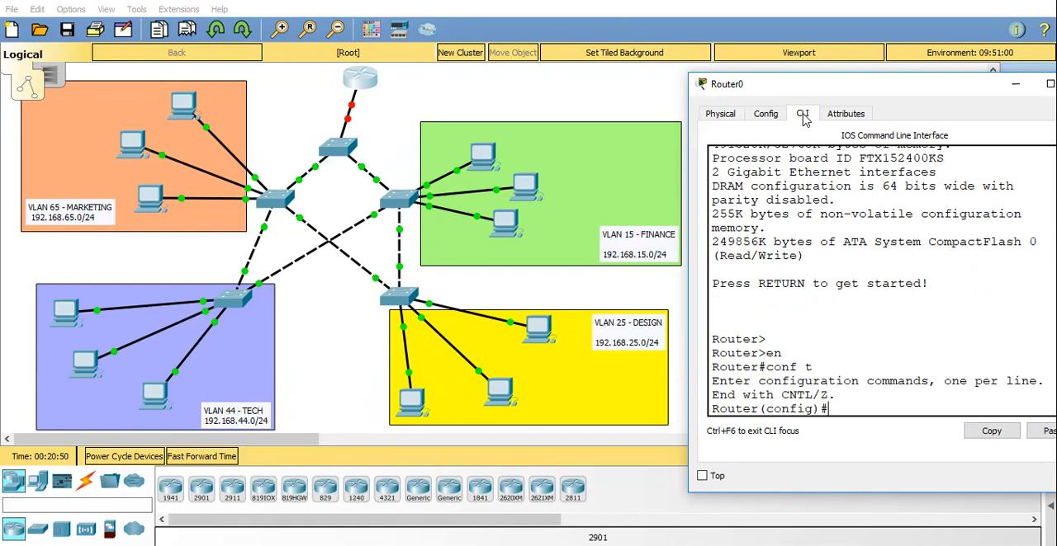
pyautogui.write('host R1')
pyautogui.press('Return')
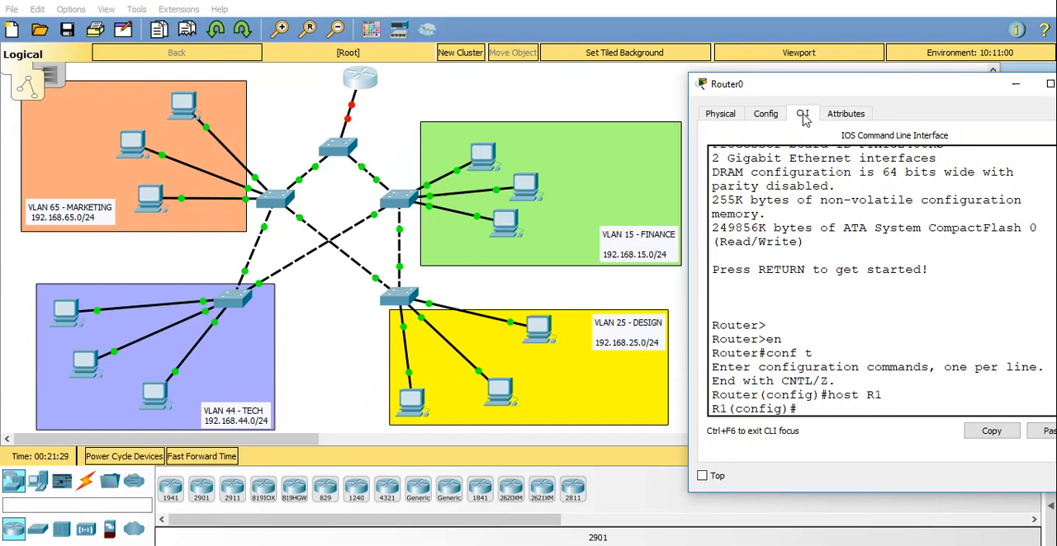
# Exclude 192.168.15.1 from DHCP assignment on R1, with the router window maximized.
pyautogui.write('ip dhc')
pyautogui.press('Tab')
pyautogui.write('ex')
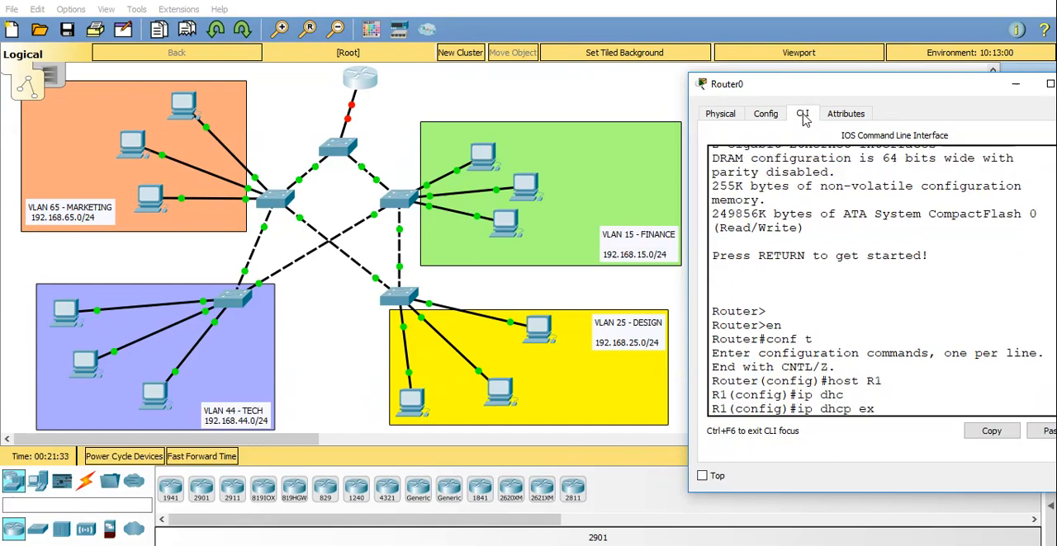
pyautogui.press('Tab')
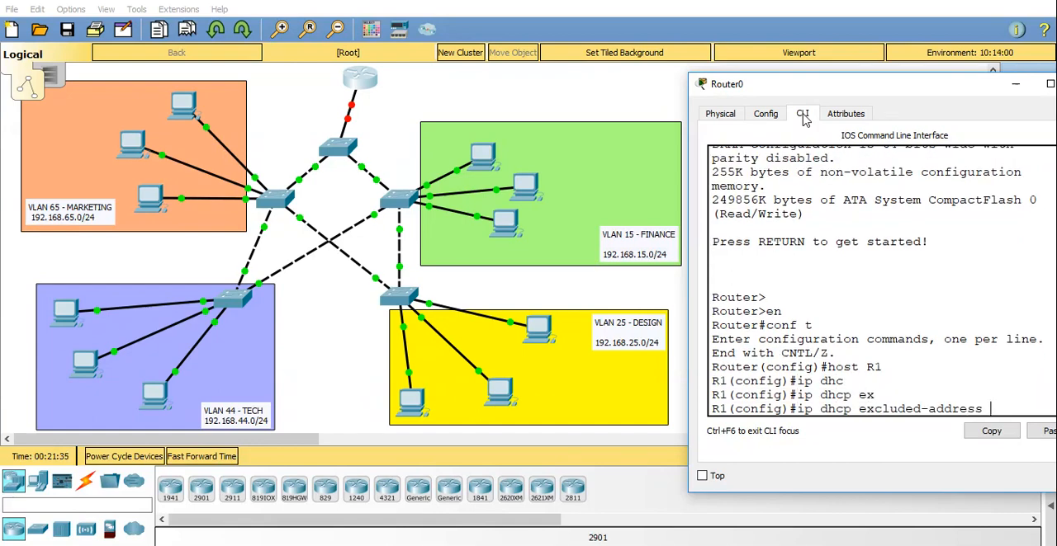
pyautogui.write('192.168.')
pyautogui.click(1044, 86)
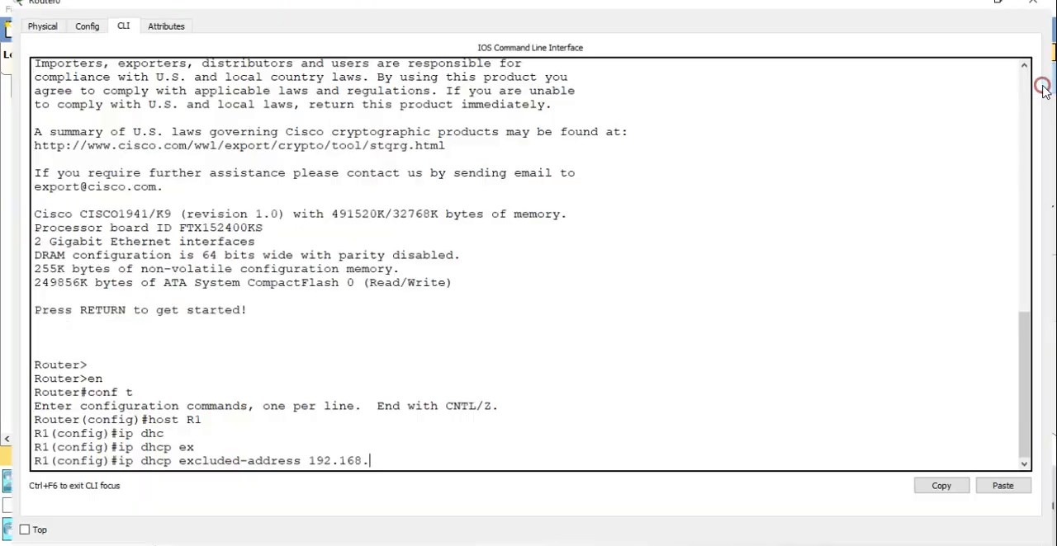
pyautogui.write('15.1')
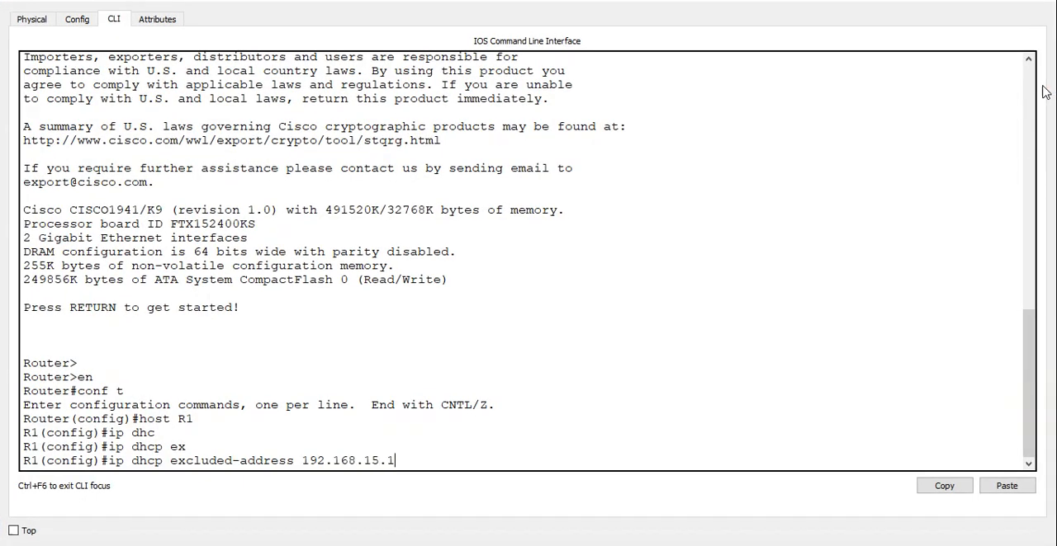
pyautogui.press('Return')
# Exclude the address 192.168.25.1 from DHCP assignment on R1.
pyautogui.write('ip dh')
pyautogui.press('Tab')
pyautogui.write('e')
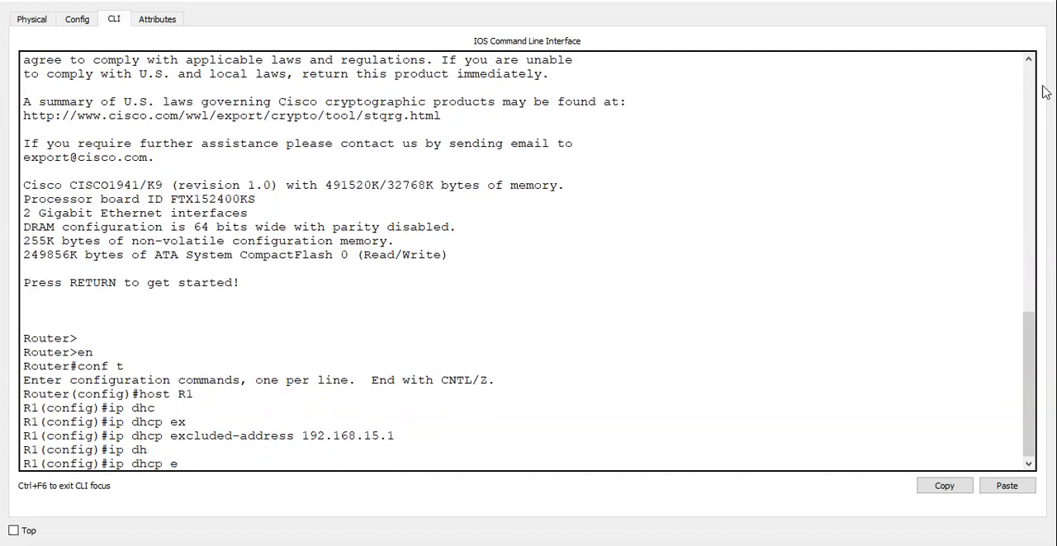
pyautogui.write('x')
pyautogui.press('Tab')
pyautogui.write('192.1')
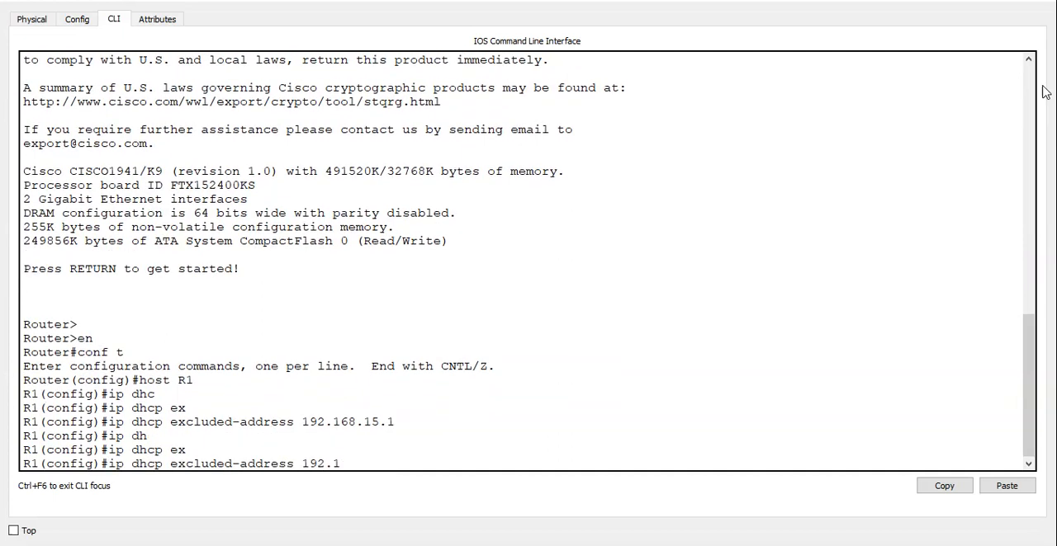
pyautogui.write('68.25.1')
pyautogui.press('Return')
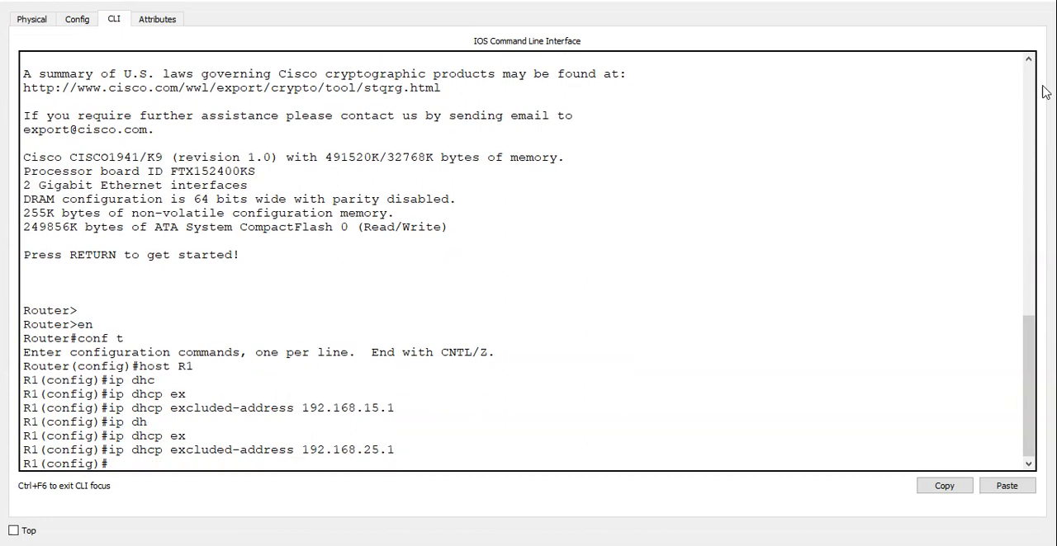
# Exclude the address 192.168.44.1 from DHCP assignment on R1.
pyautogui.write('ip dhc')
pyautogui.press('BackSpace')
pyautogui.write('h')
pyautogui.press('Tab')
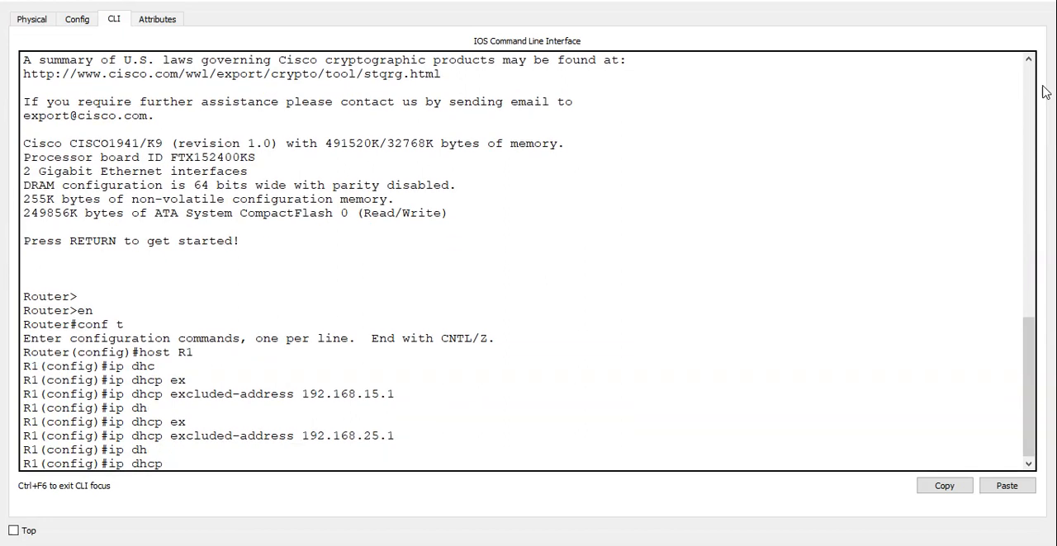
pyautogui.write('exc')
pyautogui.press('Tab')
pyautogui.write('1')
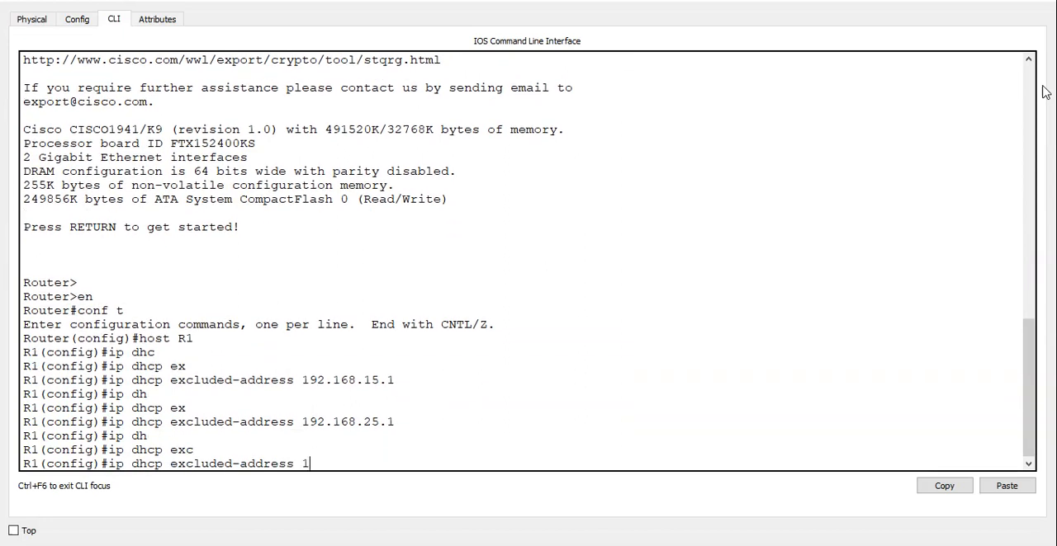
pyautogui.write('92.168.44.1')
pyautogui.press('Return')
# Exclude the address 192.168.65.1 from DHCP assignment on R1.
pyautogui.write('ip dhc')
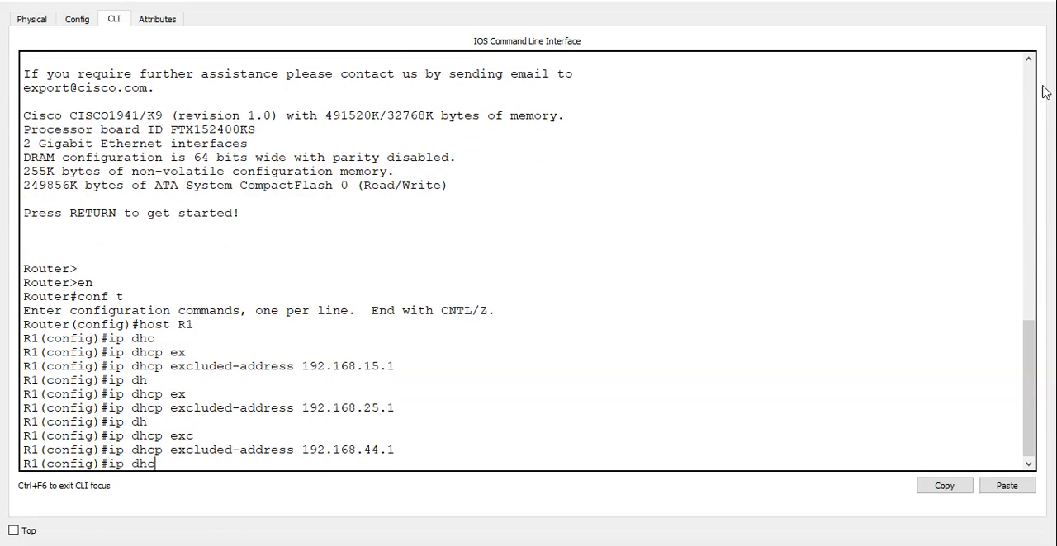
pyautogui.press('Tab')
pyautogui.write('exc')
pyautogui.press('Tab')
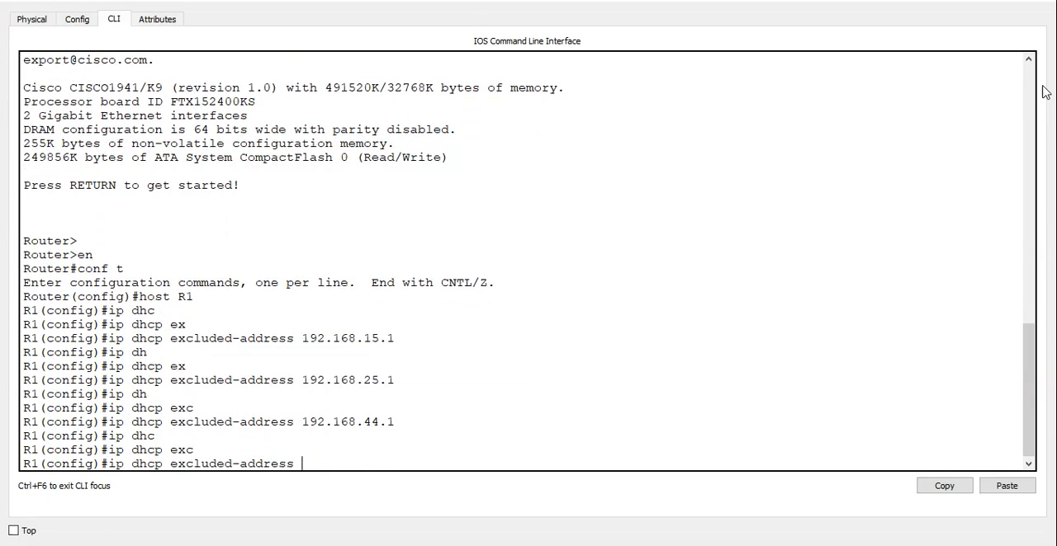
pyautogui.write('192.168.65..')
pyautogui.press('BackSpace')
pyautogui.write('1')
pyautogui.press('Return')
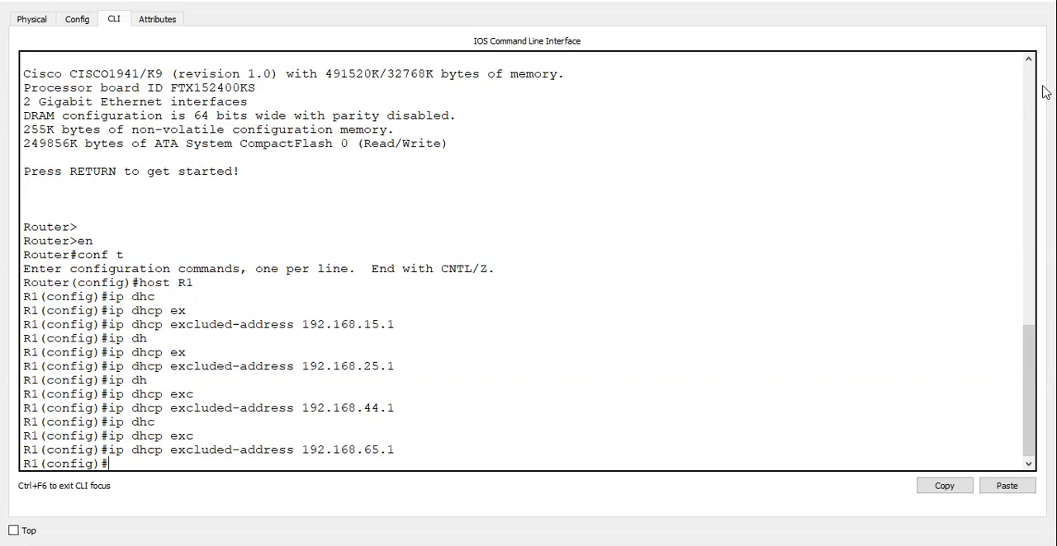
# Create the DHCP pool POOL15 on R1 for the Finance VLAN.
pyautogui.write('ip dhc')
pyautogui.press('Tab')
pyautogui.write('pool')
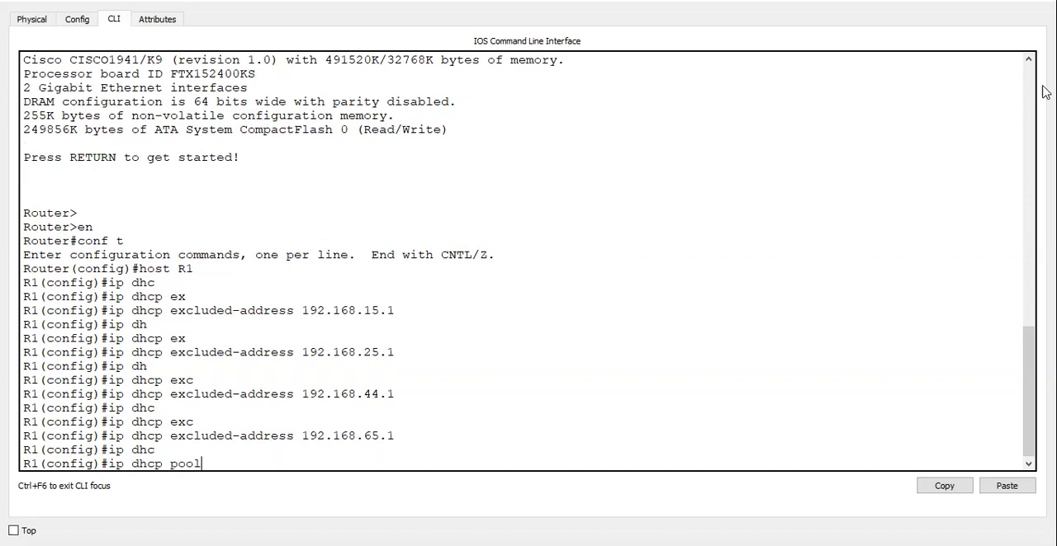
pyautogui.write(' POOL15')
pyautogui.press('Return')
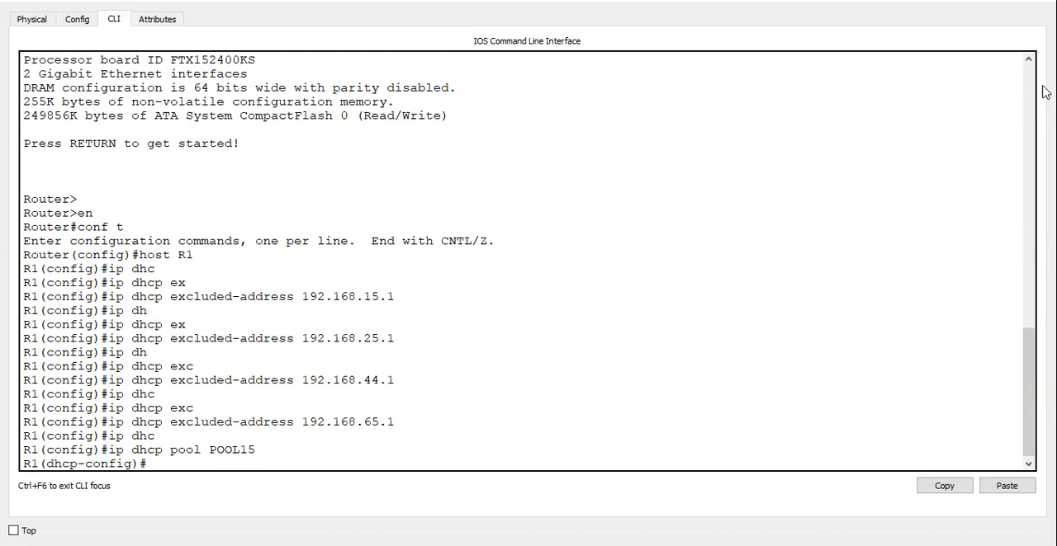
# Set the default router of POOL15 to 192.168.15.1.
pyautogui.write('defaul')
pyautogui.press('Tab')
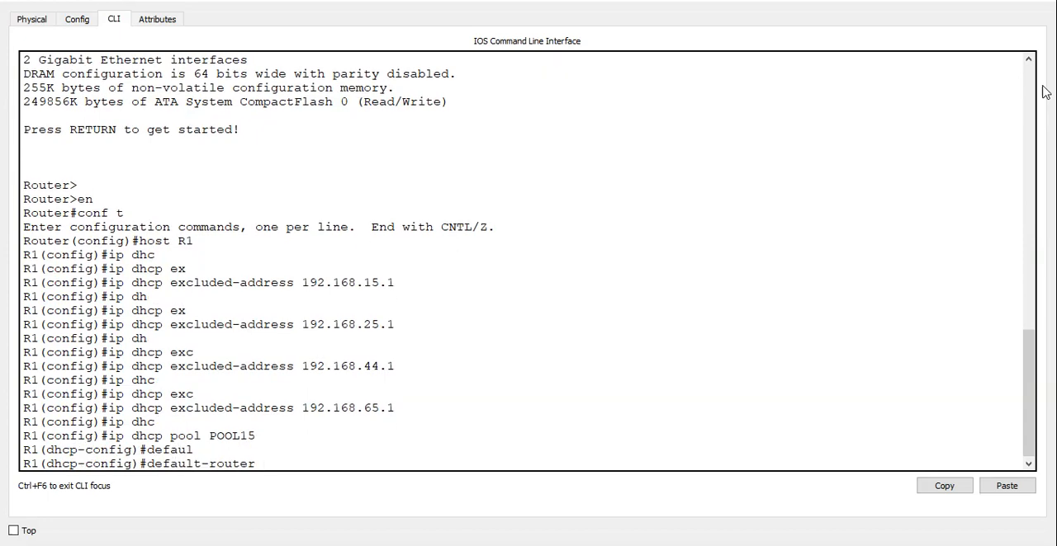
pyautogui.write('192.168.15.1')
pyautogui.press('Return')
# Give POOL15 the network 192.168.15.0 with mask 255.255.255.0 and the DNS server 8.8.8.8.
pyautogui.write('network')
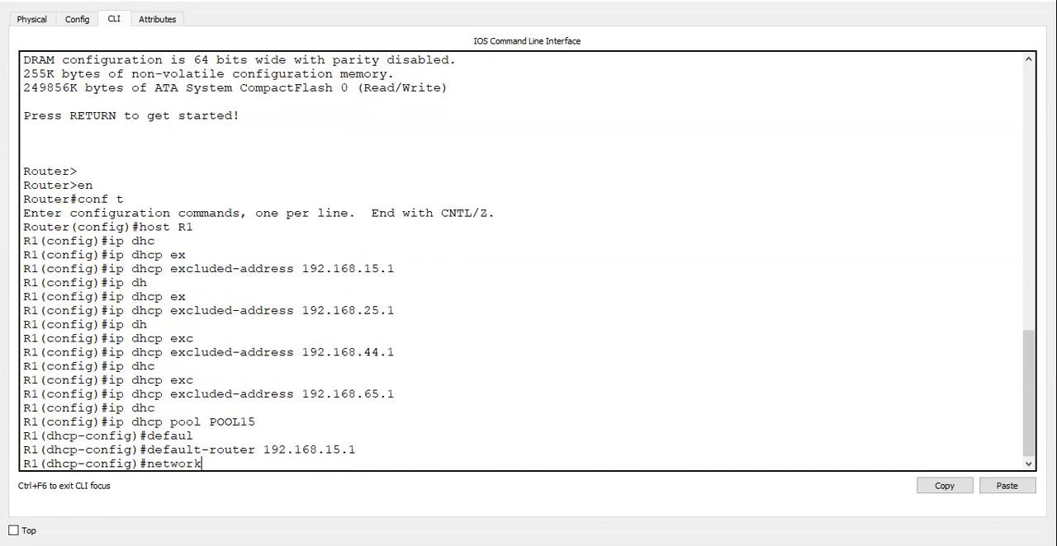
pyautogui.write(' 192.168.15.0 255.255.255.0')
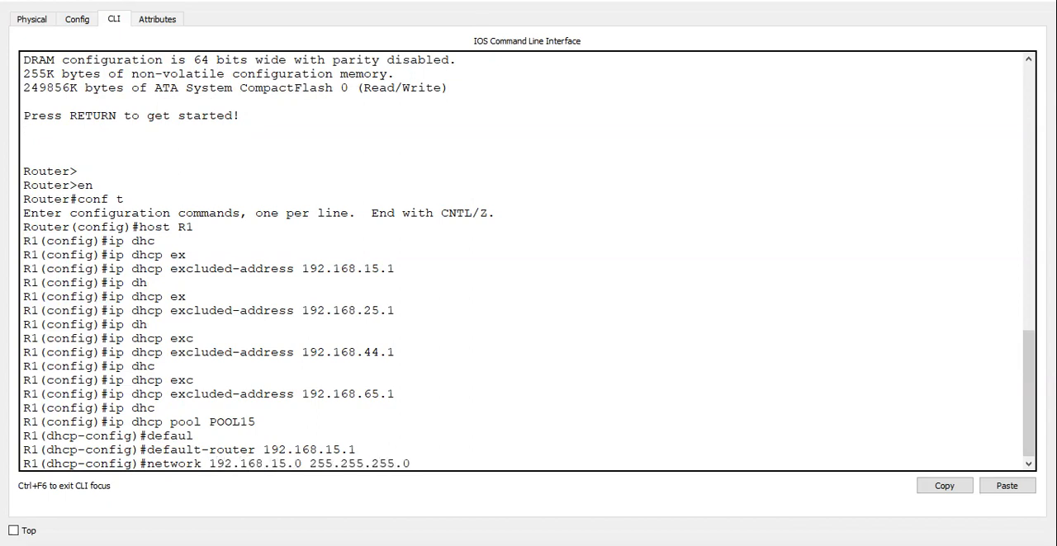
pyautogui.press('Return')
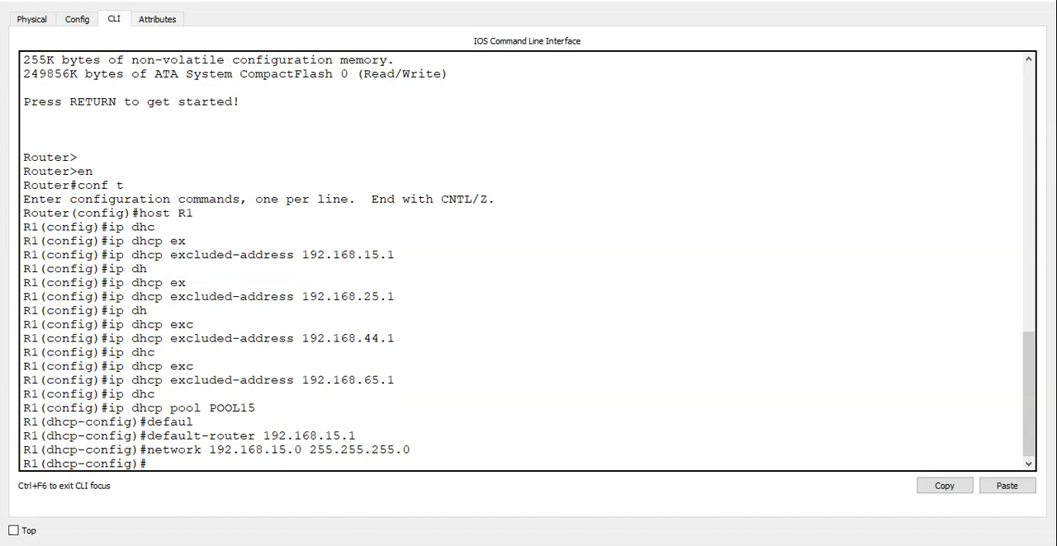
pyautogui.write('dns')
pyautogui.press('Tab')
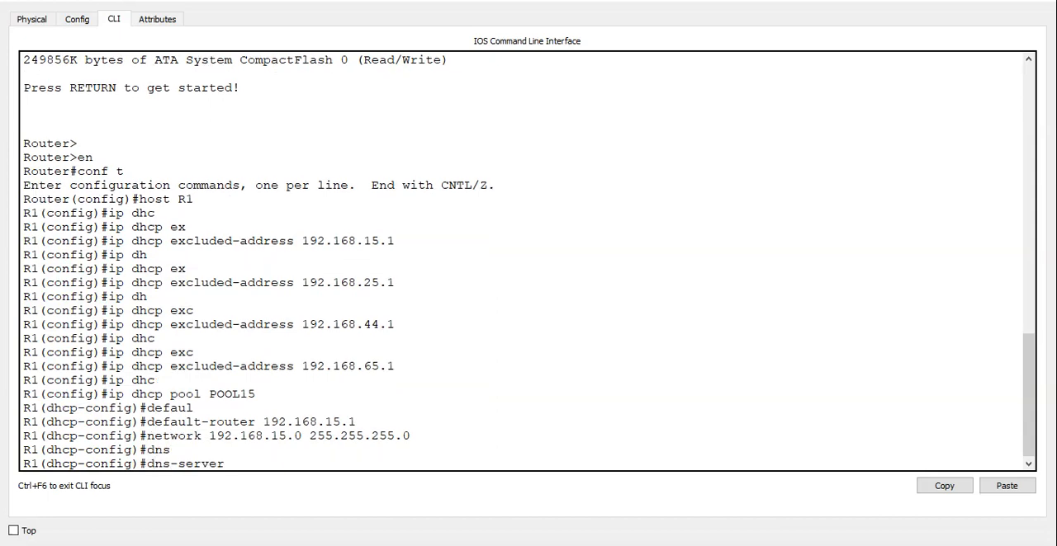
pyautogui.write('8.8.8.8')
pyautogui.press('Return')
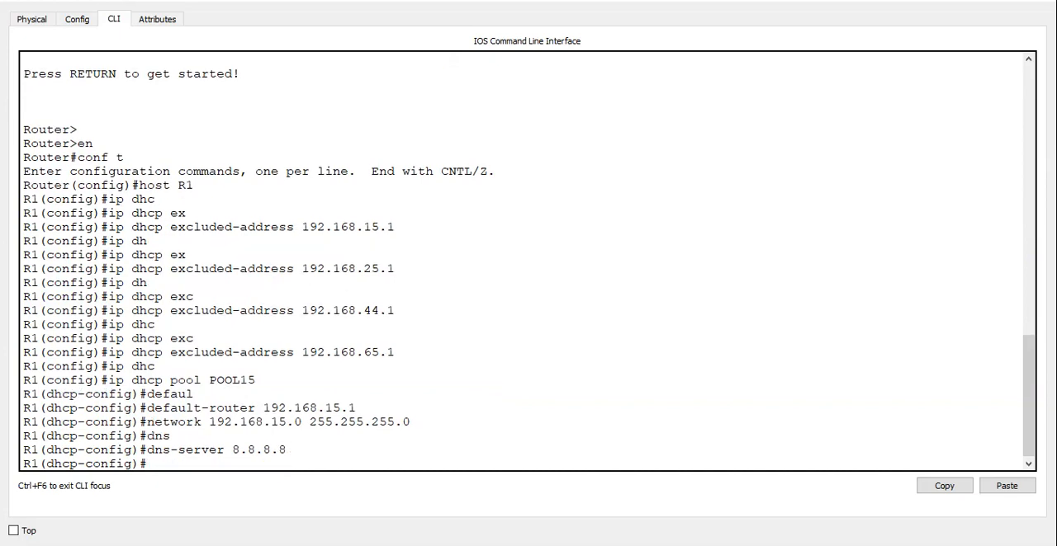
# Leave POOL15's configuration, re-enter global configuration mode and create the DHCP pool POOL25.
pyautogui.hotkey('ctrl', 'z')
pyautogui.write('conf t')
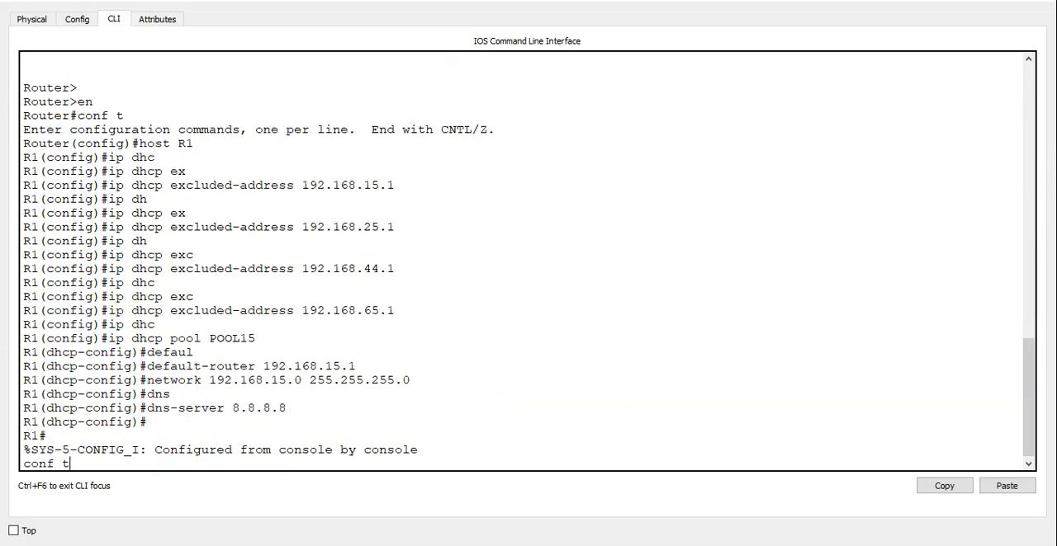
pyautogui.press('Return')
pyautogui.write('ip dhc')
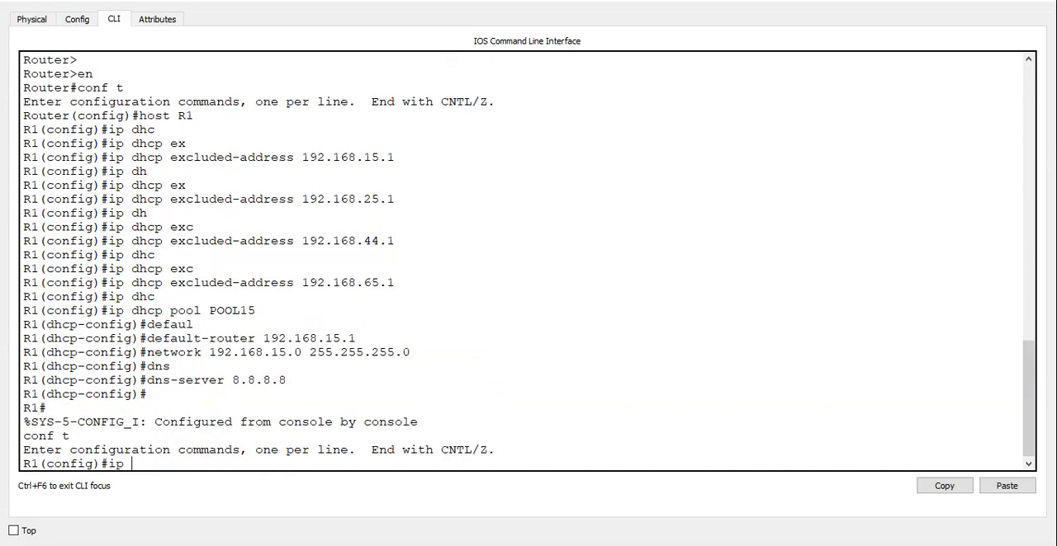
pyautogui.press('Tab')
pyautogui.write('pool POOL')
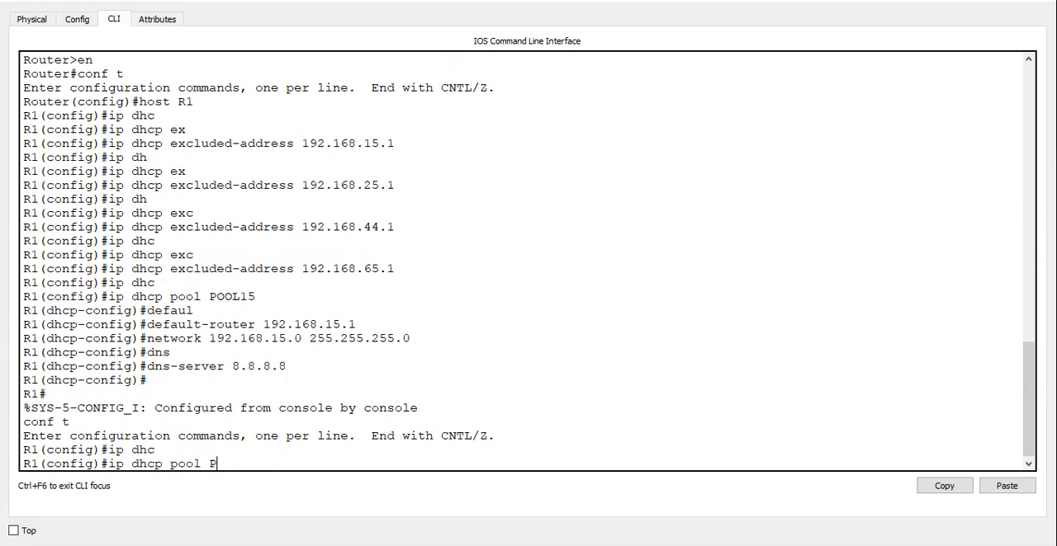
pyautogui.write('25')
pyautogui.press('Return')
# Set the default router of POOL25 to 192.168.25.1.
pyautogui.write('des')
pyautogui.press('BackSpace')
pyautogui.write('fa')
pyautogui.press('Tab')
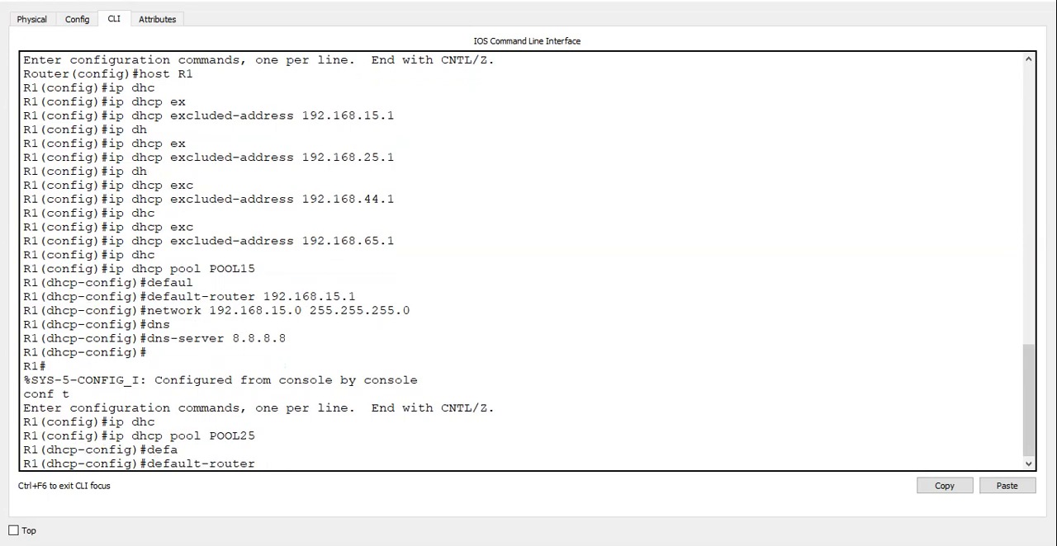
pyautogui.write('192.168.25.1')
pyautogui.press('Return')
# Give POOL25 the network 192.168.25.0 with mask 255.255.255.0 and the DNS server 8.8.8.8.
pyautogui.write('network')
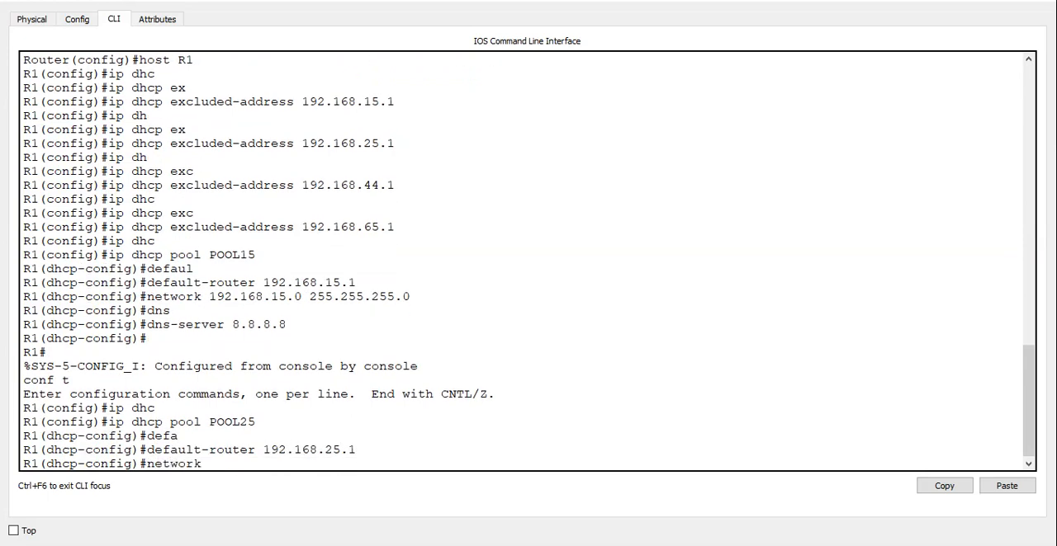
pyautogui.write(' 192.168.25.0 255.255.')
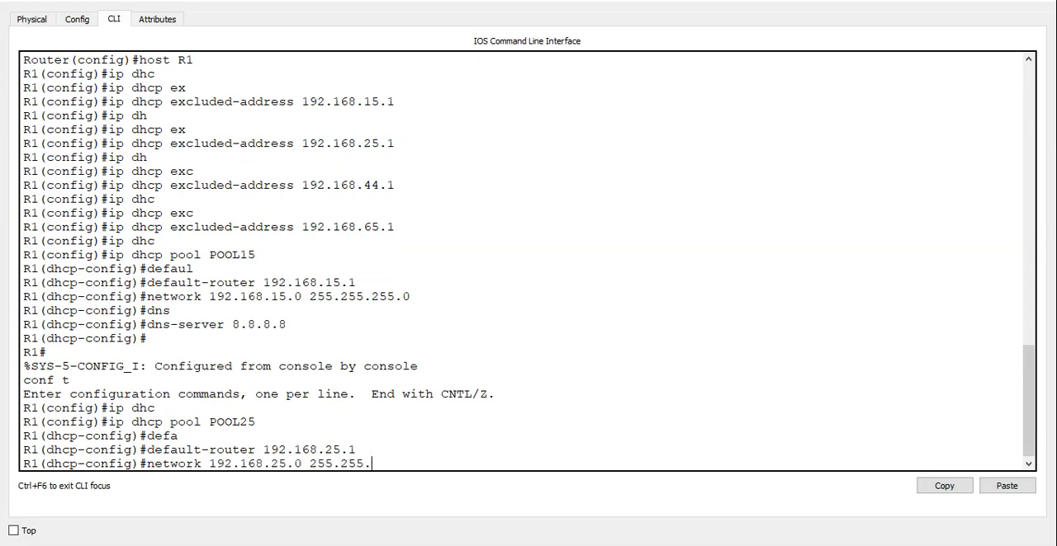
pyautogui.write('255.0')
pyautogui.press('Return')
pyautogui.write('dns')
pyautogui.press('Tab')
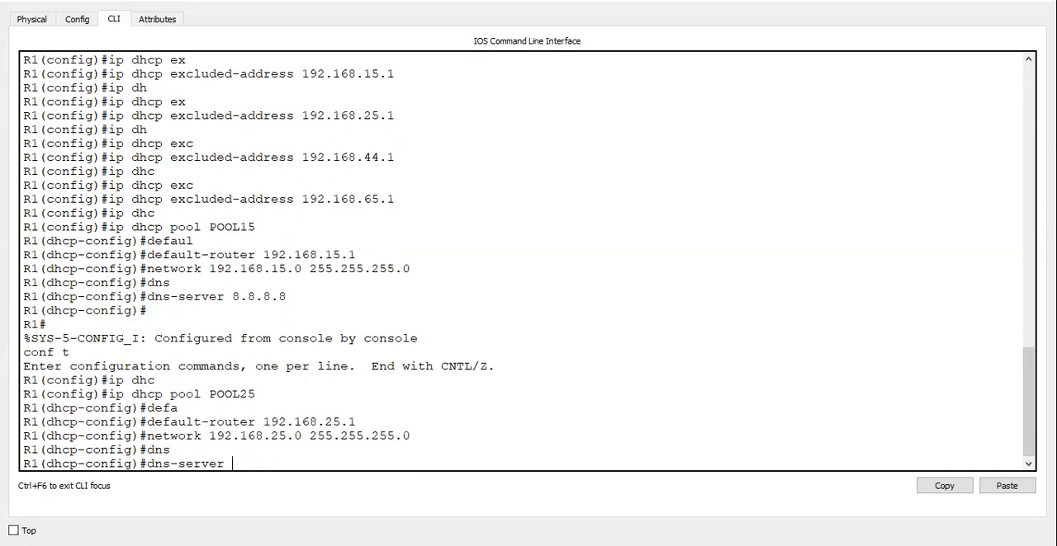
pyautogui.write('8.8.8.8')
pyautogui.press('Return')
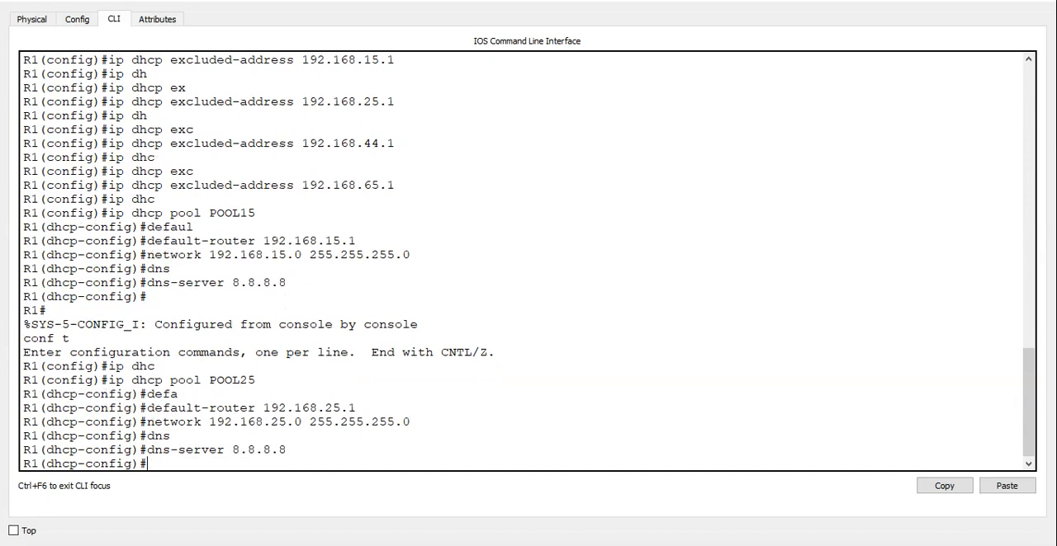
# Leave POOL25's configuration, re-enter global configuration mode and create the DHCP pool POOL44.
pyautogui.hotkey('ctrl', 'z')
pyautogui.write('conf t')
pyautogui.press('Return')
pyautogui.write('ip d')
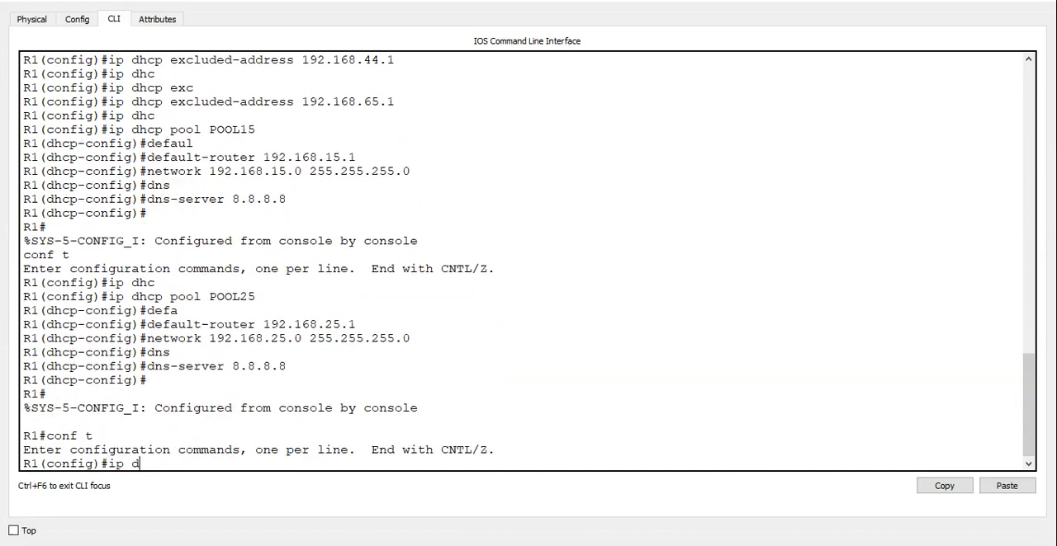
pyautogui.write('hc')
pyautogui.press('Tab')
pyautogui.write('pool P')
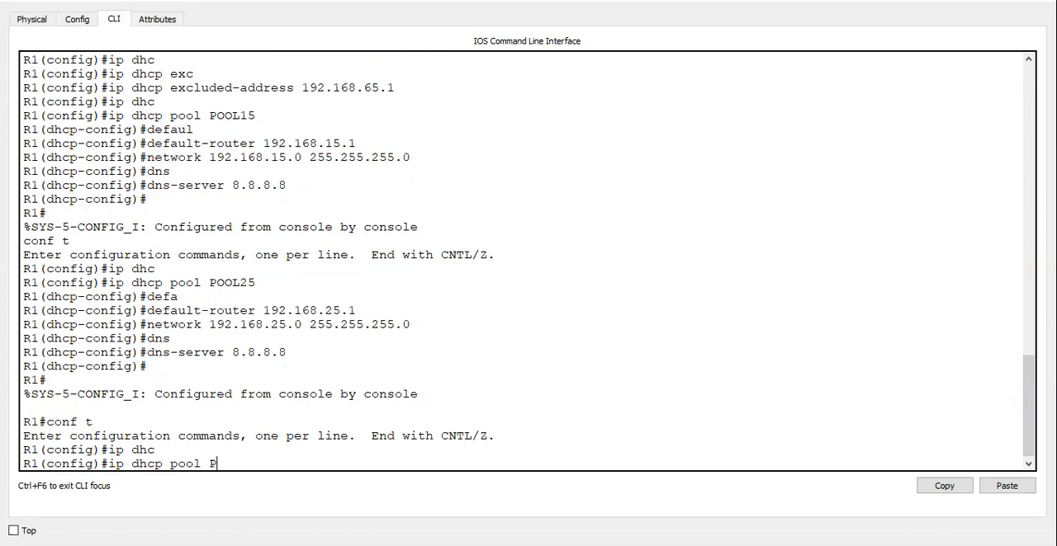
pyautogui.write('OOL44')
pyautogui.press('Return')
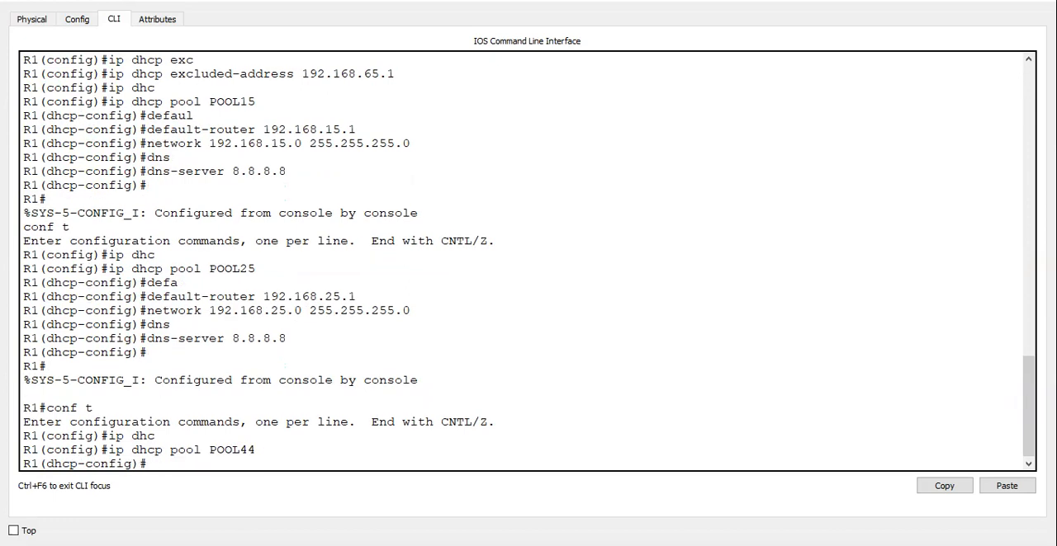
# Set POOL44's default router to 192.168.44.1 and its network to 192.168.44.0 with mask 255.255.255.0.
pyautogui.write('defa')
pyautogui.press('Tab')
pyautogui.write('192.1')
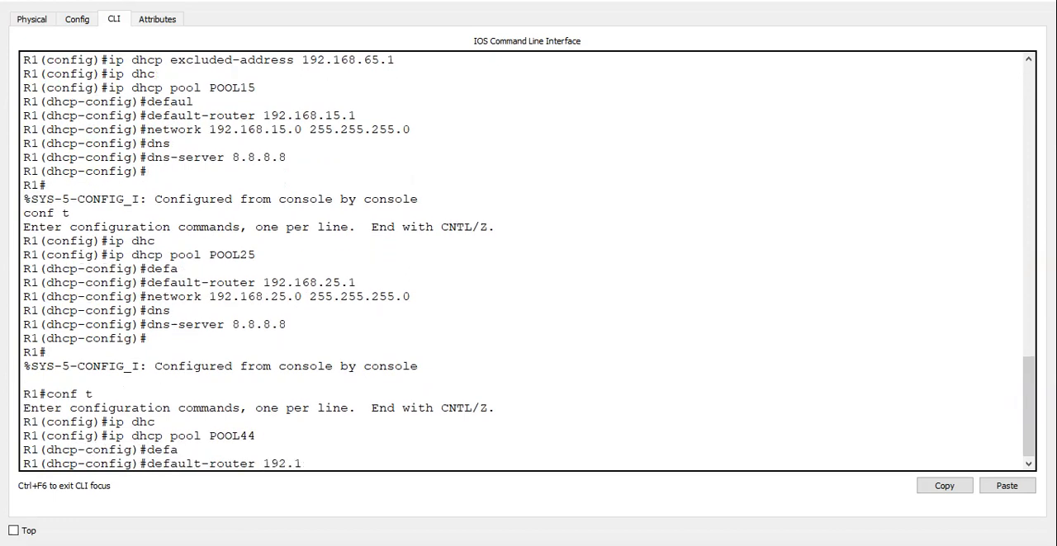
pyautogui.write('68.44.1')
pyautogui.press('Return')
pyautogui.write('ne')
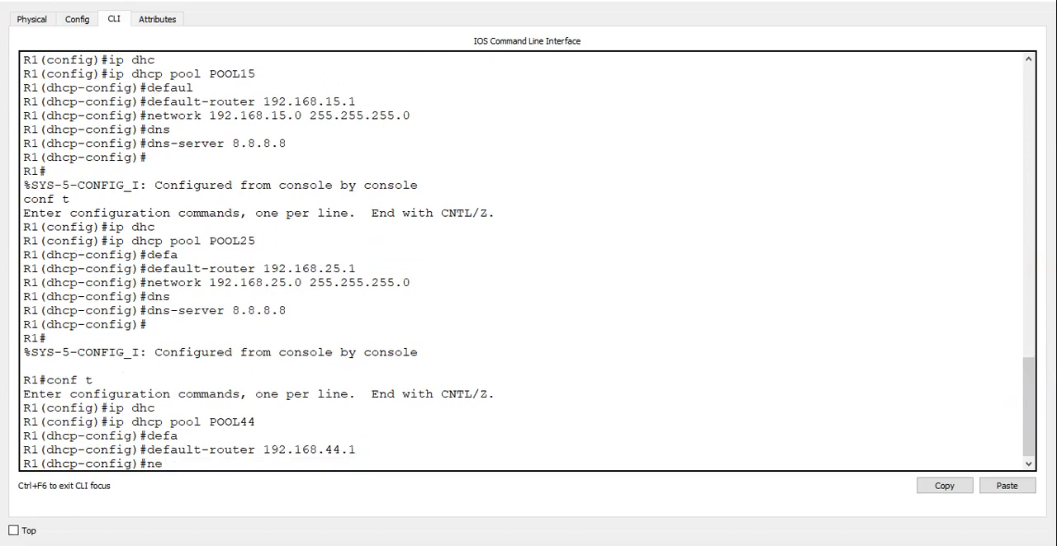
pyautogui.write('twork 192.168.44.0 255.255.255.0')
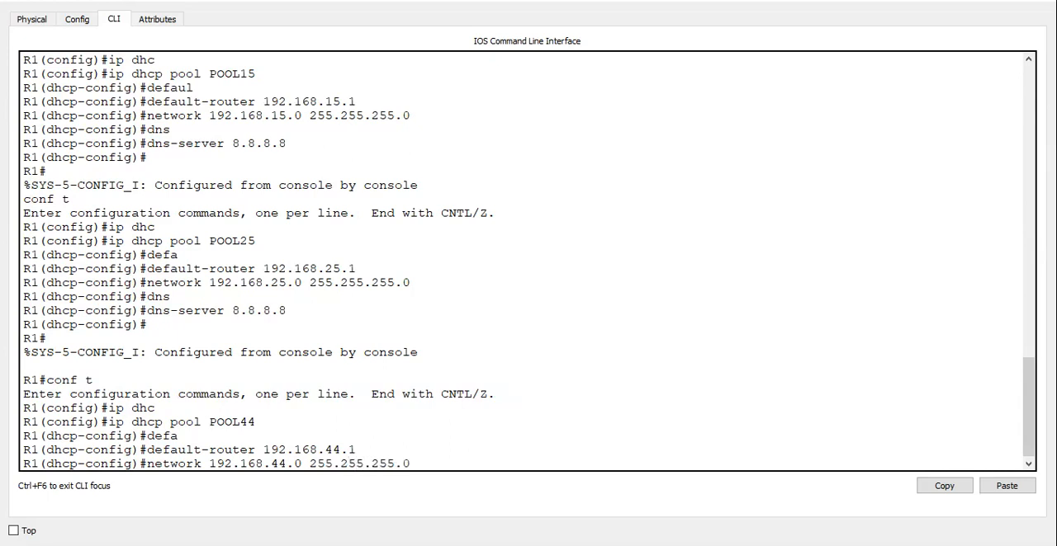
pyautogui.press('Return')
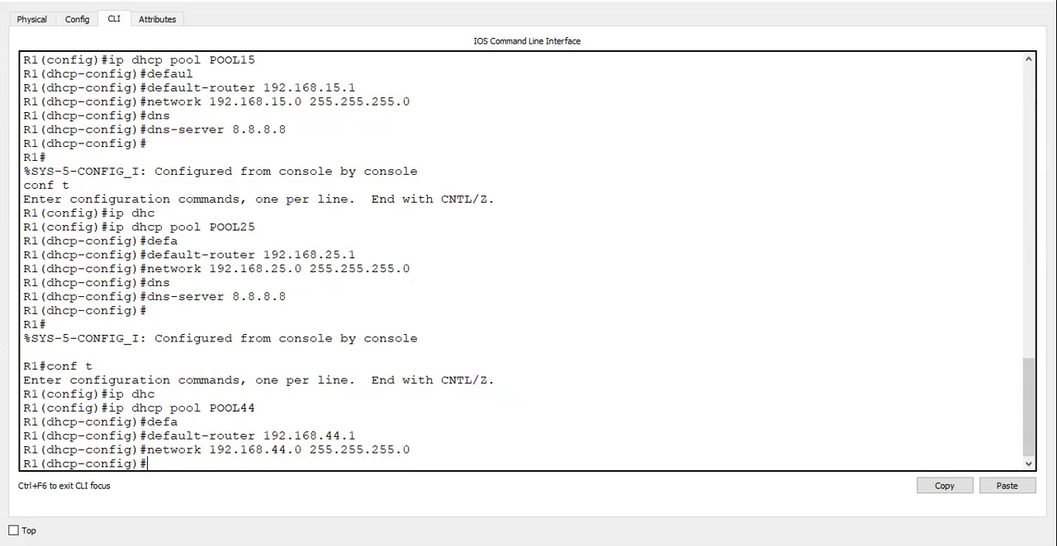
# Set POOL44's DNS server to 8.8.8.8 and return to privileged mode.
pyautogui.write('dn')
pyautogui.press('Tab')
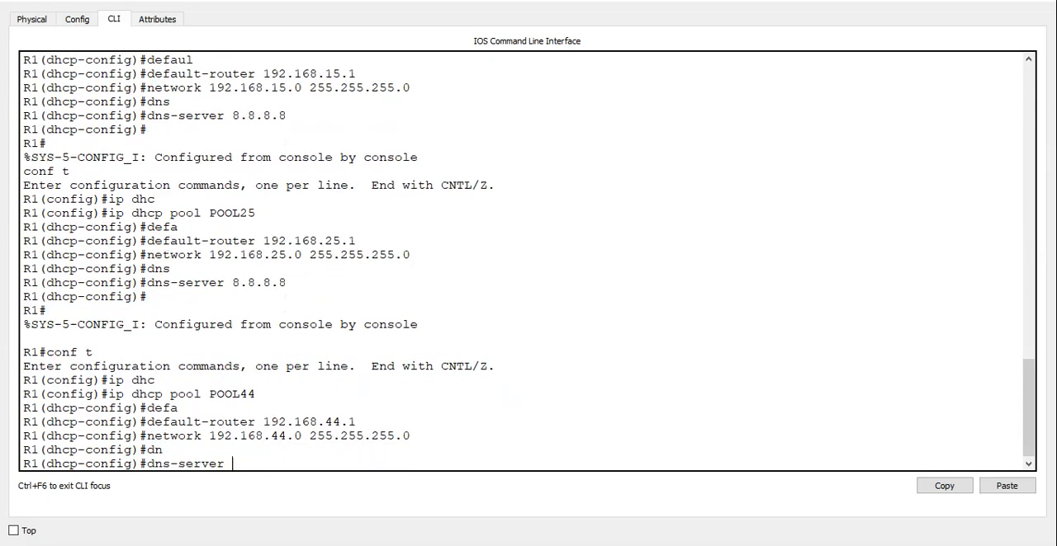
pyautogui.write('8.8.8.8')
pyautogui.press('Return')
pyautogui.hotkey('ctrl', 'z')
pyautogui.press('Return')
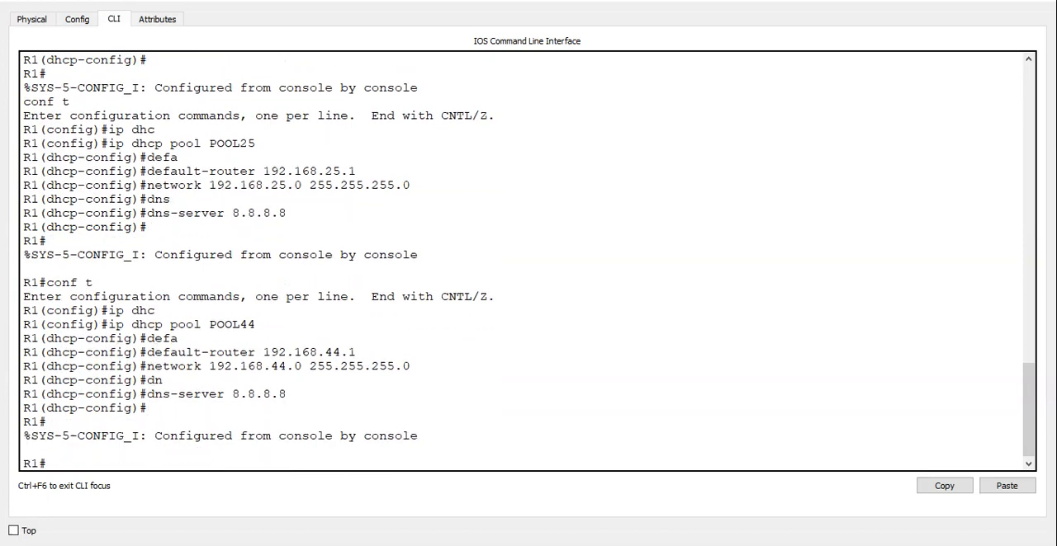
# Re-enter global configuration mode and create the DHCP pool POOL65.
pyautogui.write('conf t')
pyautogui.press('Return')
pyautogui.write('ip dh')
pyautogui.press('Tab')
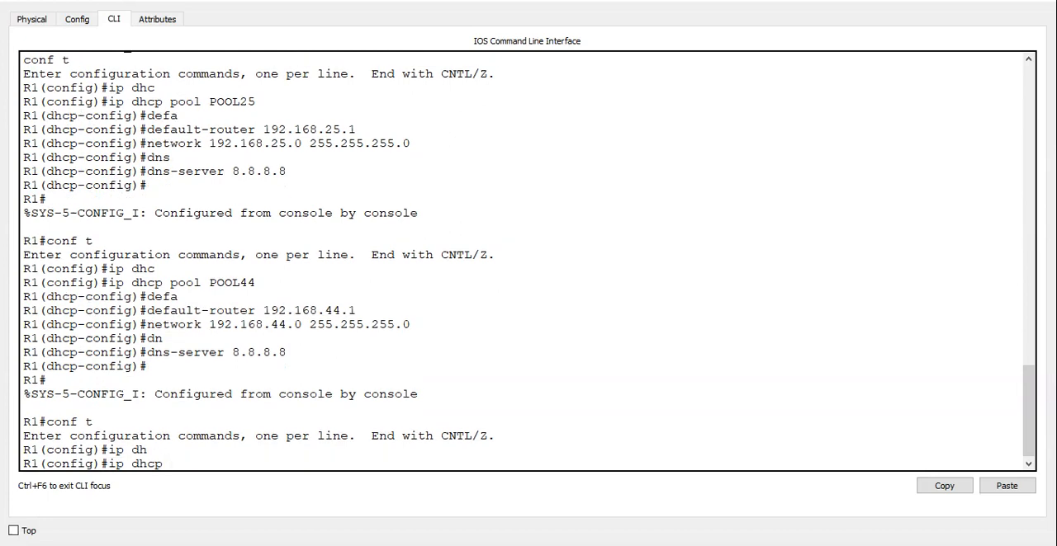
pyautogui.write('po')
pyautogui.press('Tab')
pyautogui.write('POOL')
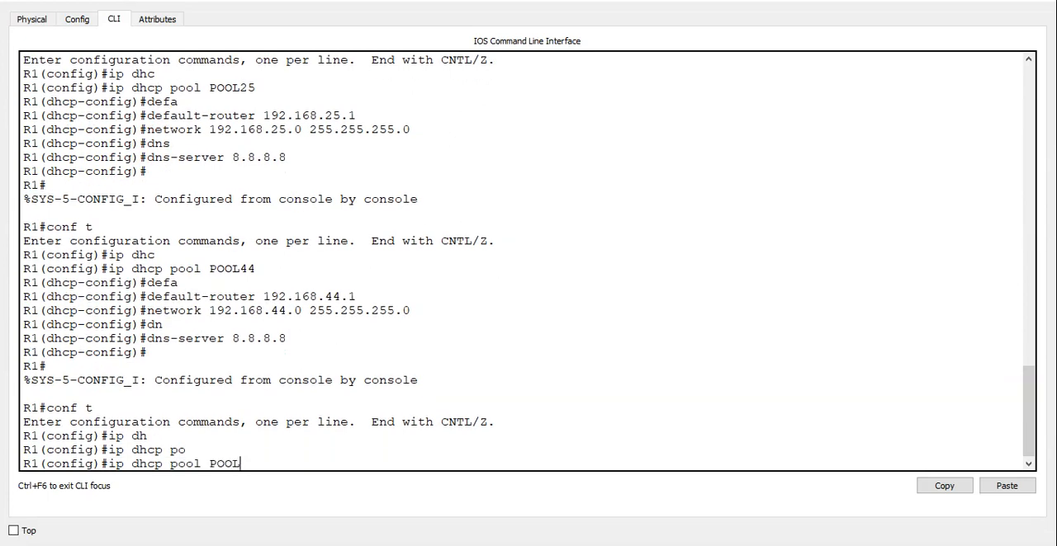
pyautogui.write('65')
pyautogui.press('Return')
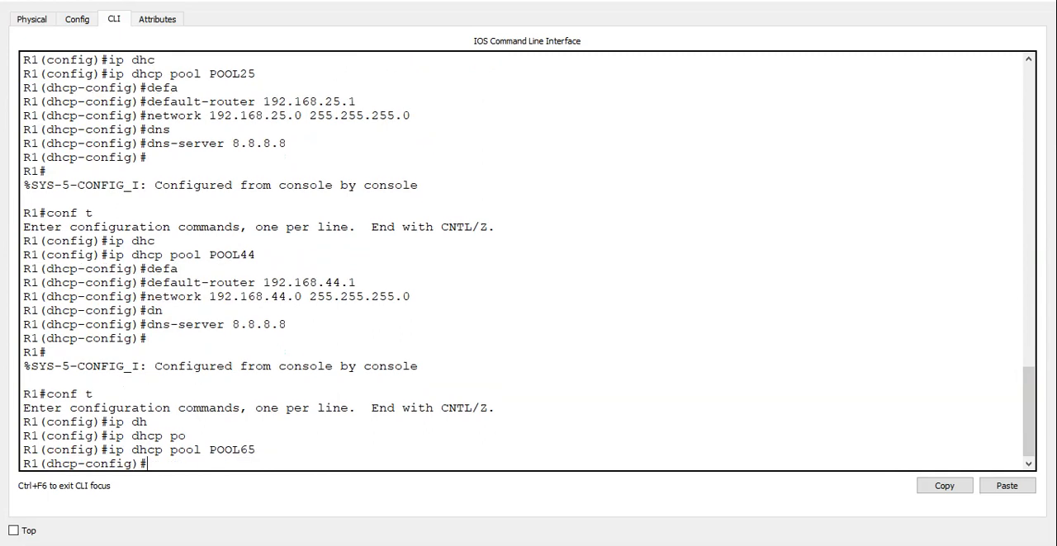
# Set the default router of POOL65 to 192.168.65.1.
pyautogui.write('def')
pyautogui.press('Tab')
pyautogui.write('192.')
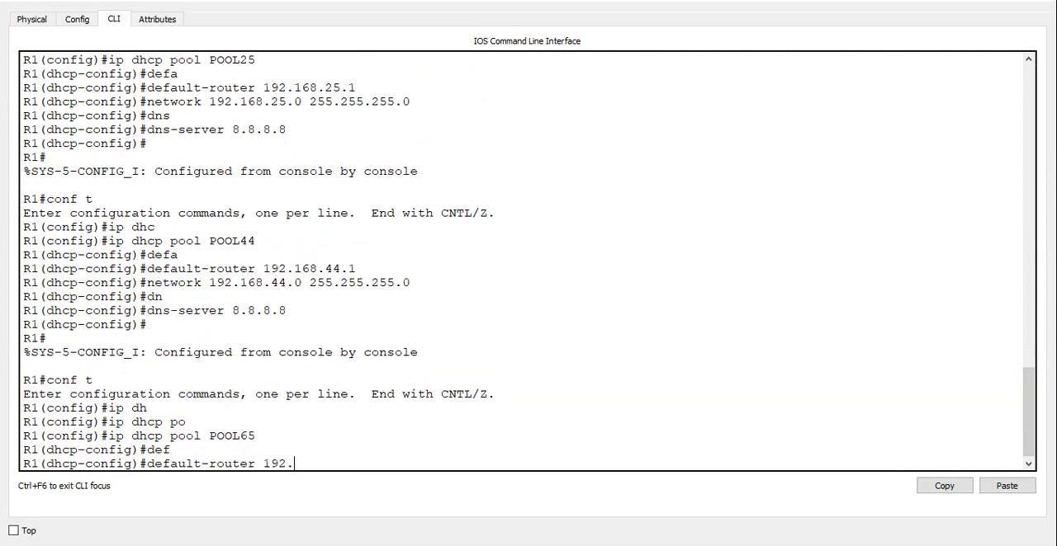
pyautogui.write('168.65.1')
pyautogui.press('Return')
# Give POOL65 the network 192.168.65.0 with mask 255.255.255.0.
pyautogui.write('network')
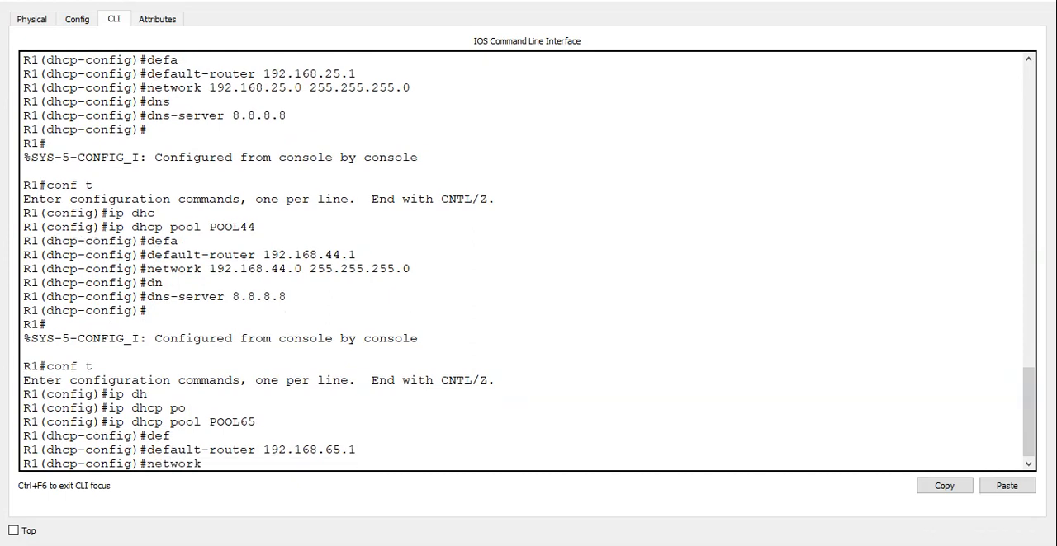
pyautogui.press('Tab')
pyautogui.write('1')
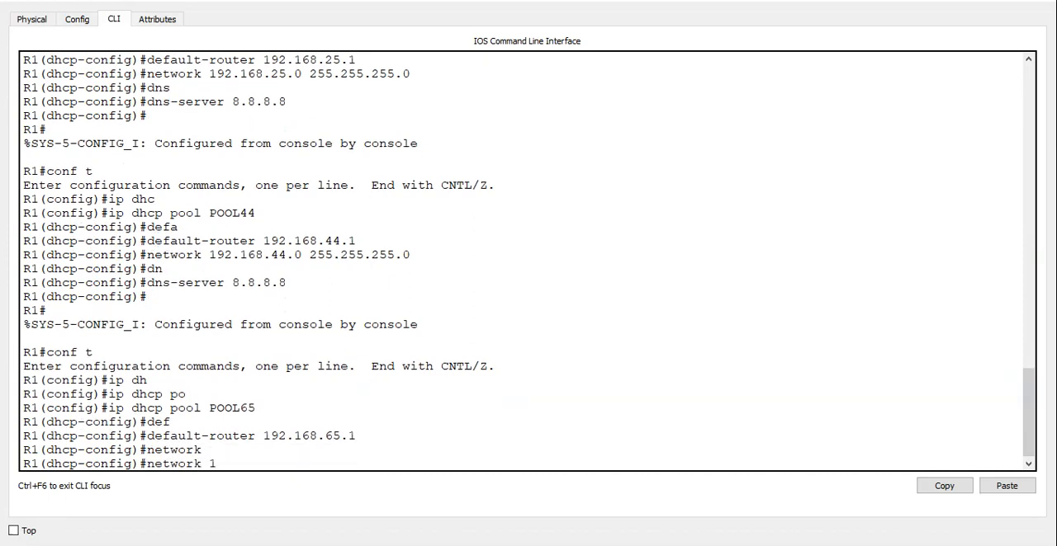
pyautogui.write('92.168.65.0 255.255.255.0')
pyautogui.press('Return')
# Set POOL65's DNS server to 8.8.8.8 and leave configuration mode.
pyautogui.write('dns')
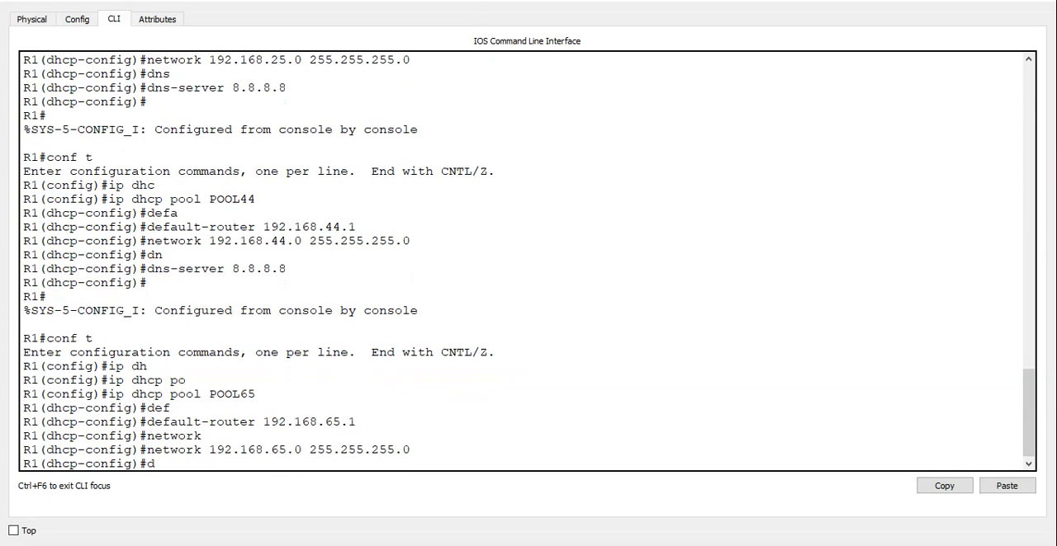
pyautogui.press('Tab')
pyautogui.write('8.8.8.8')
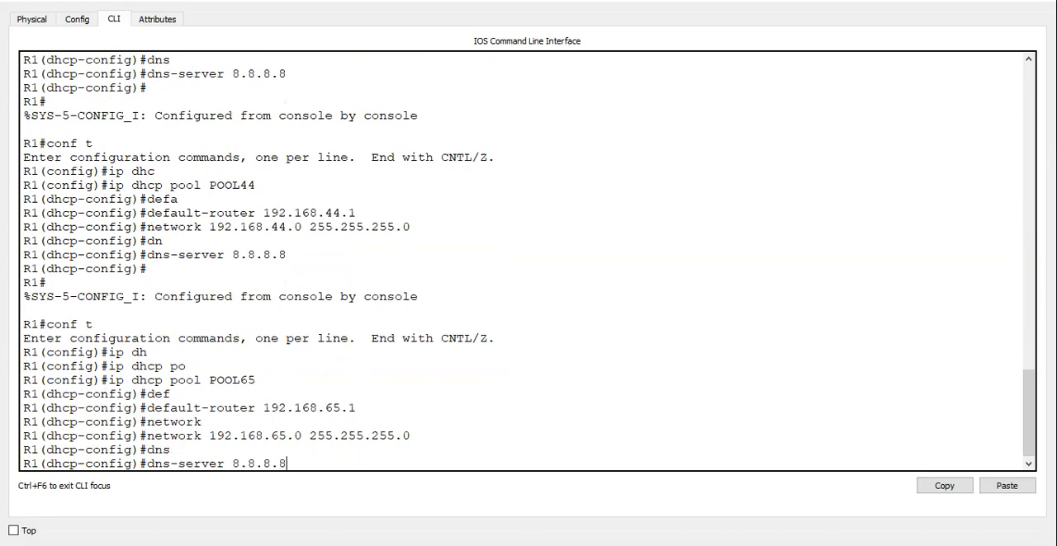
pyautogui.press('Return')
pyautogui.hotkey('ctrl', 'z')
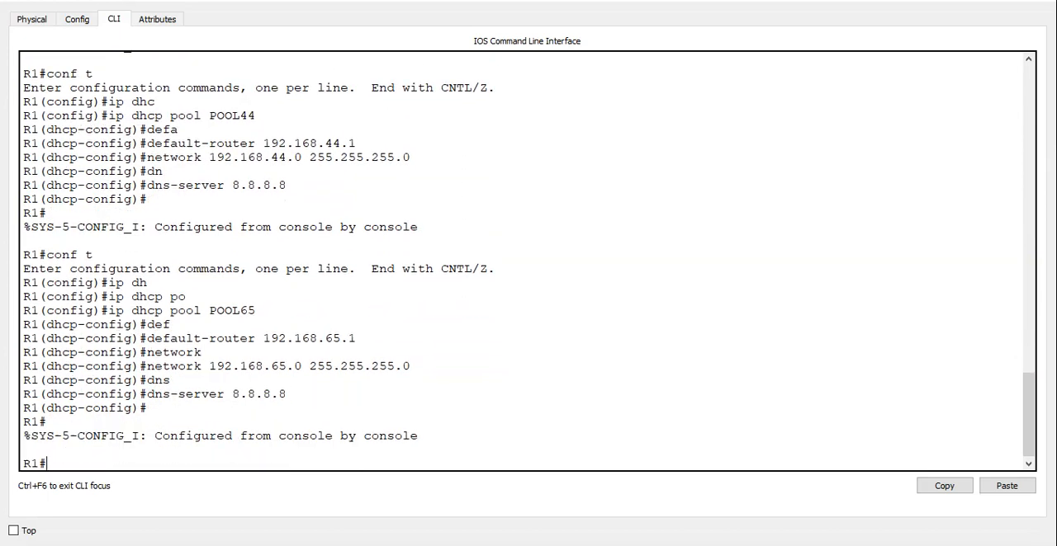
# Display R1's DHCP pools with show ip dhcp pool and review the listed address ranges.
pyautogui.write('show ip dh')
pyautogui.press('Tab')
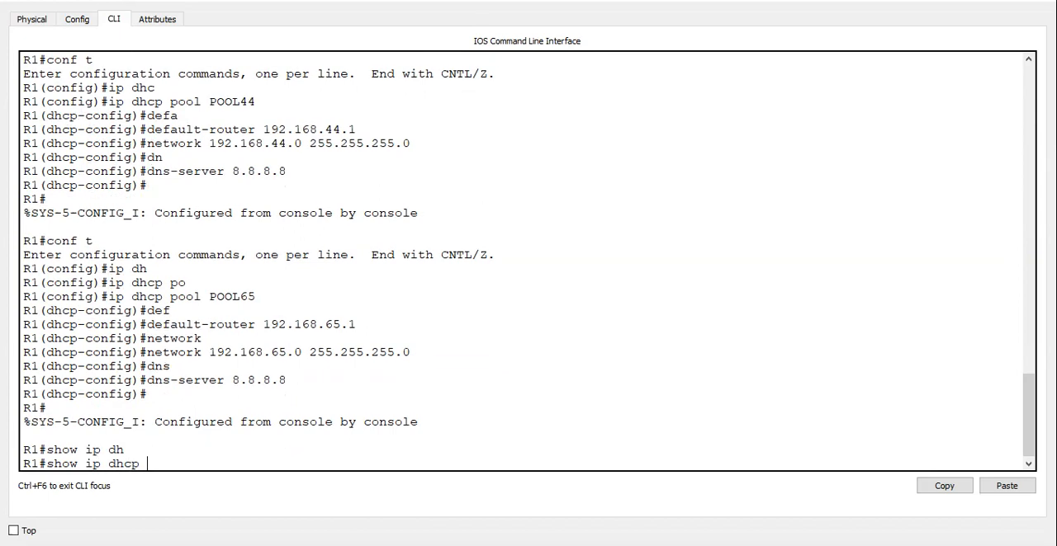
pyautogui.write('p')
pyautogui.press('Tab')
pyautogui.press('Return')
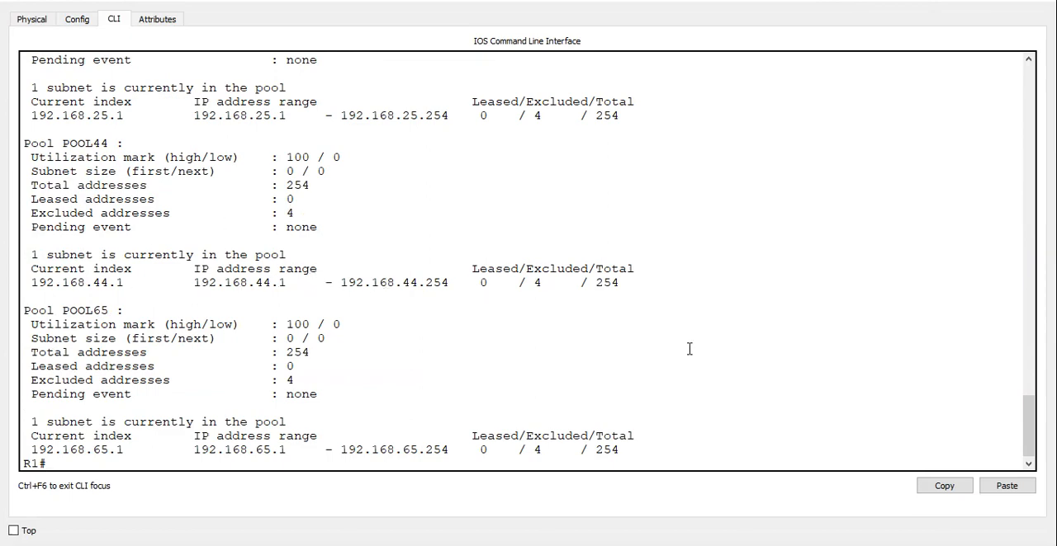
pyautogui.moveTo(1028, 405)
pyautogui.mouseDown()
pyautogui.moveTo(1029, 378)
pyautogui.moveTo(1029, 424)
pyautogui.mouseUp()
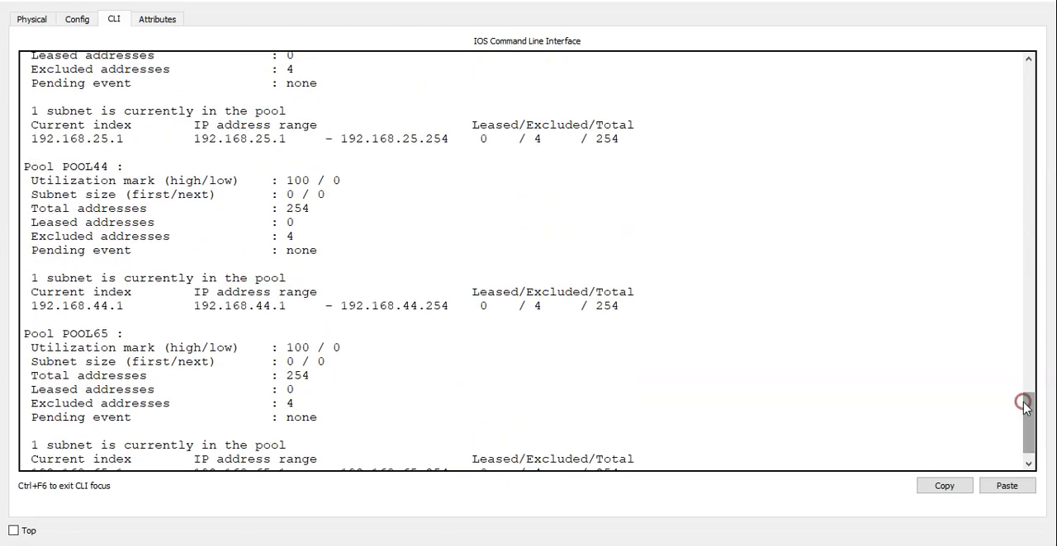
# Check the IP settings of PC8 in VLAN 15 by running ipconfig in its command prompt, and close the PC.
pyautogui.click(962, 4)
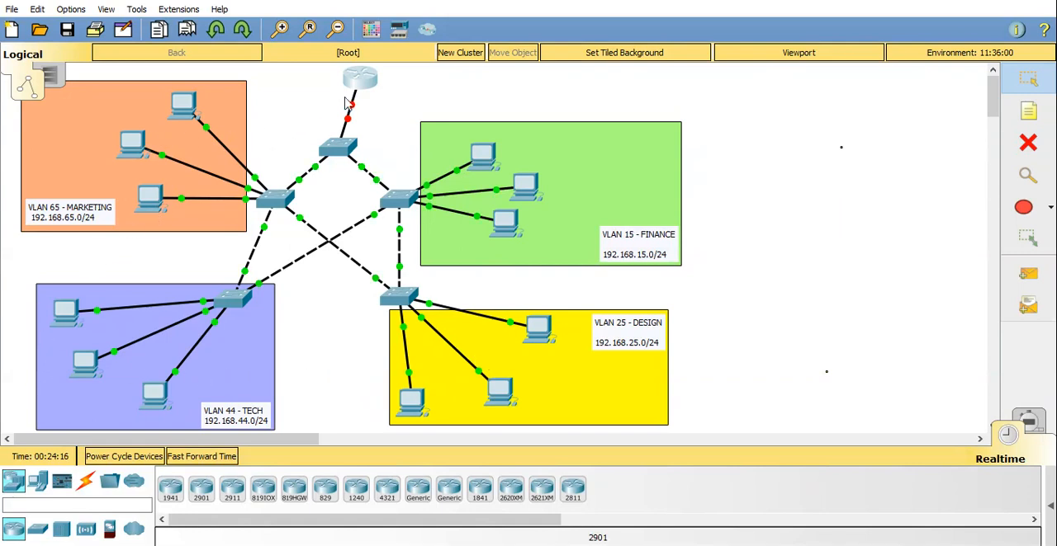
pyautogui.click(486, 155)
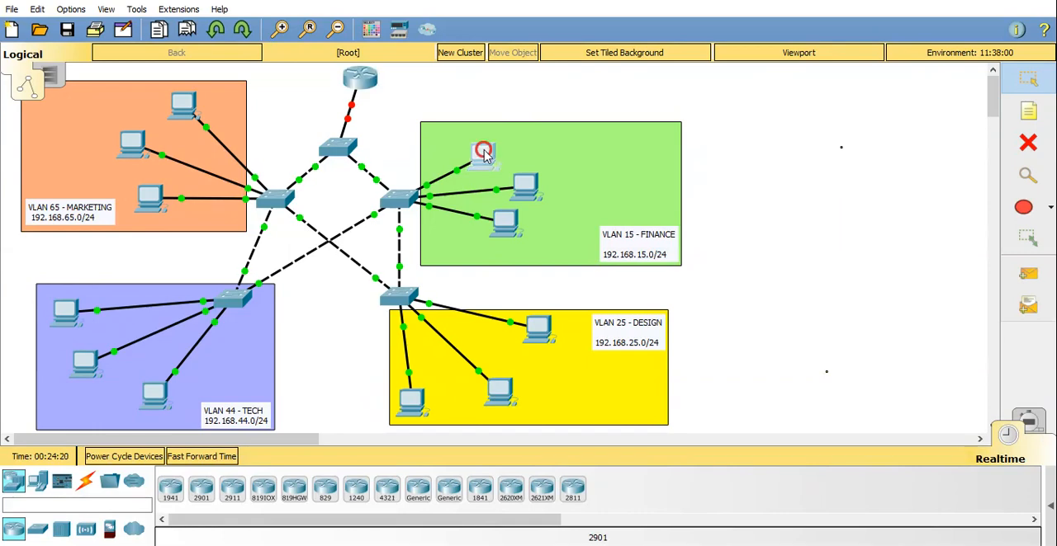
pyautogui.click(330, 85)
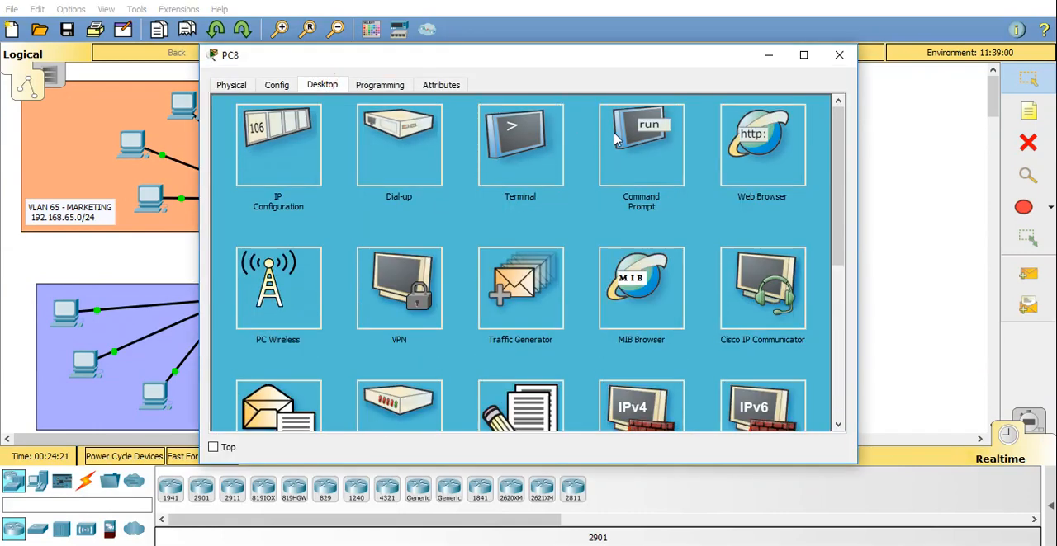
pyautogui.click(637, 146)
pyautogui.write('ipconfig')
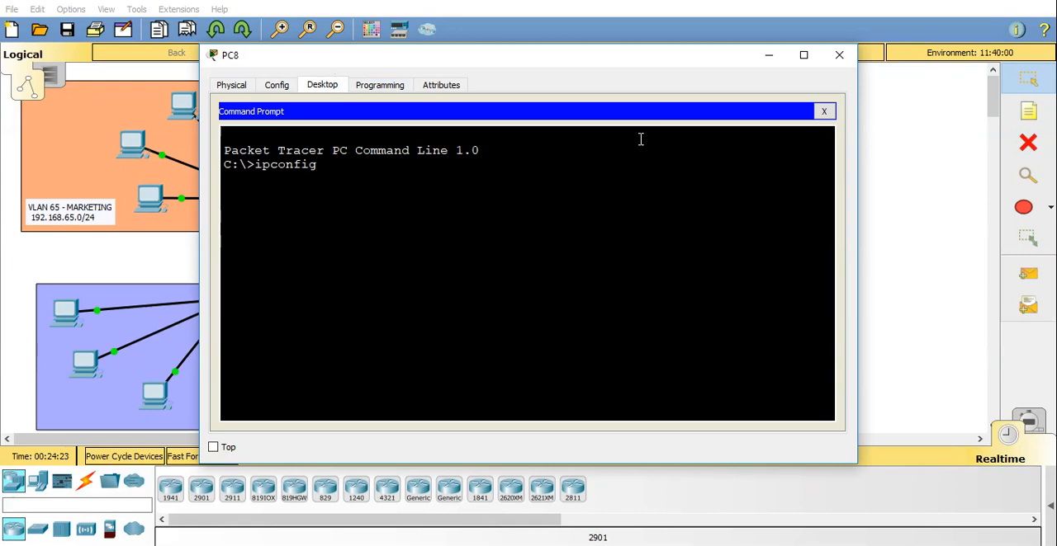
pyautogui.press('Return')
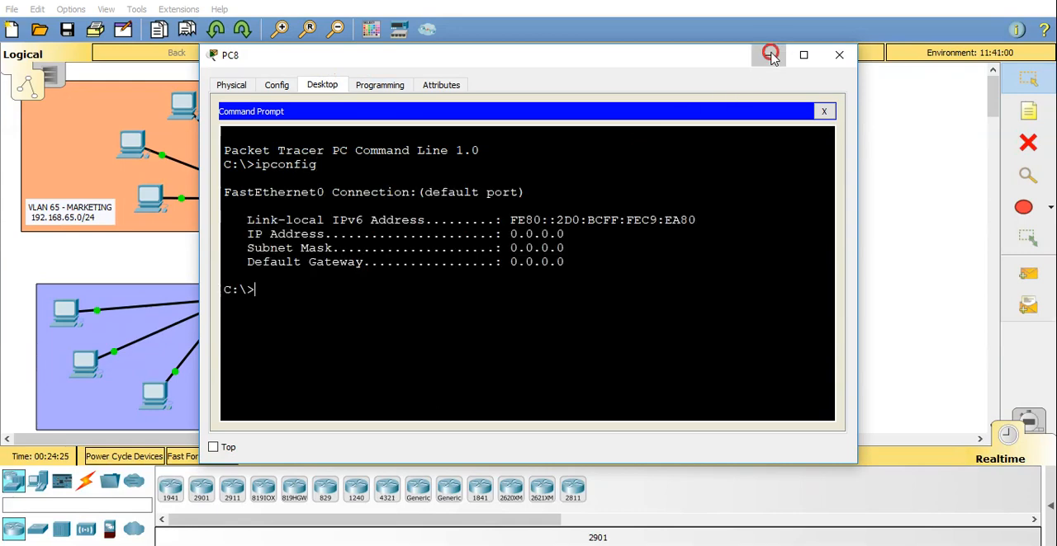
pyautogui.click(839, 55)
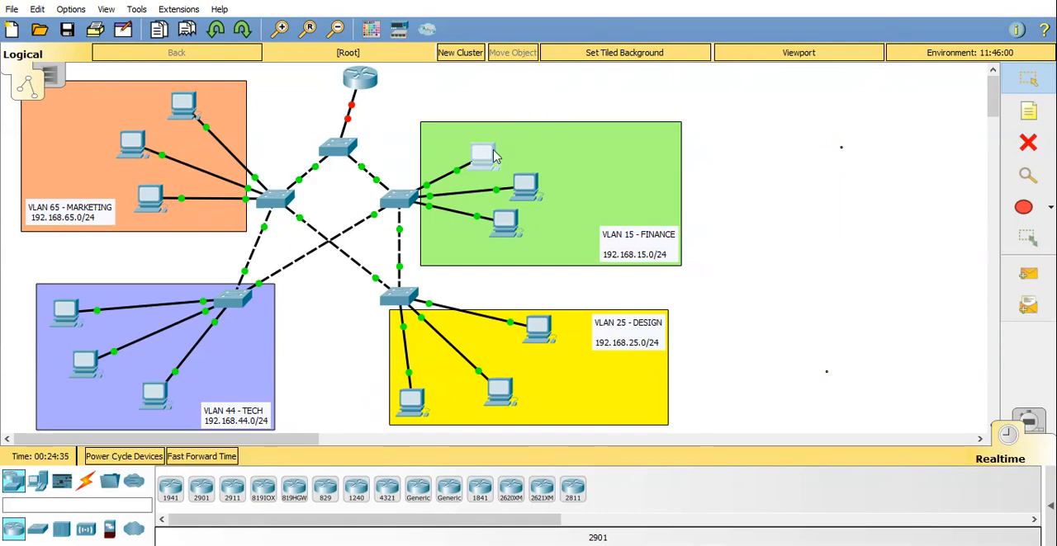
# Reopen R1's command line in a smaller window beside the topology and enter global configuration mode.
pyautogui.moveTo(485, 163)
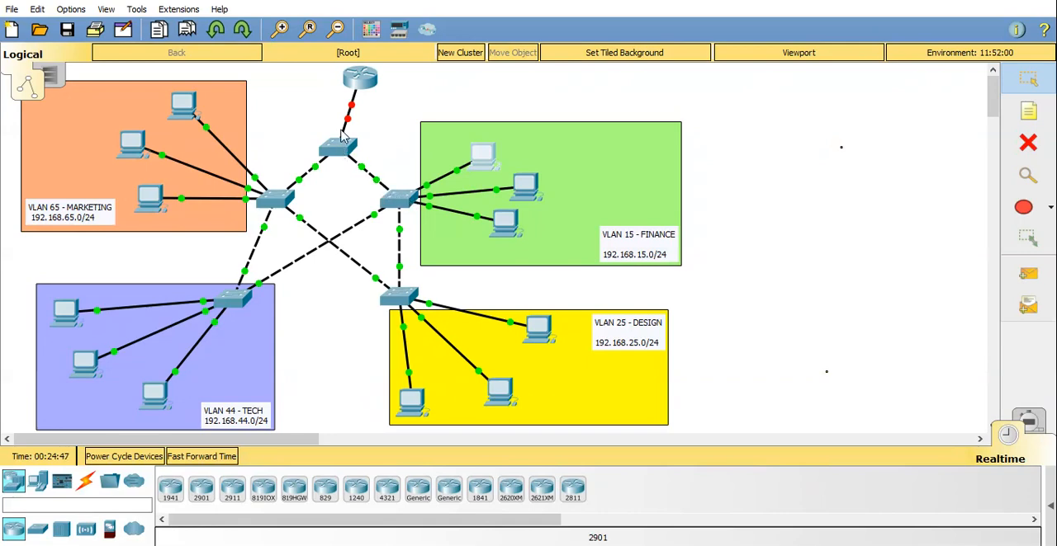
pyautogui.moveTo(357, 99)
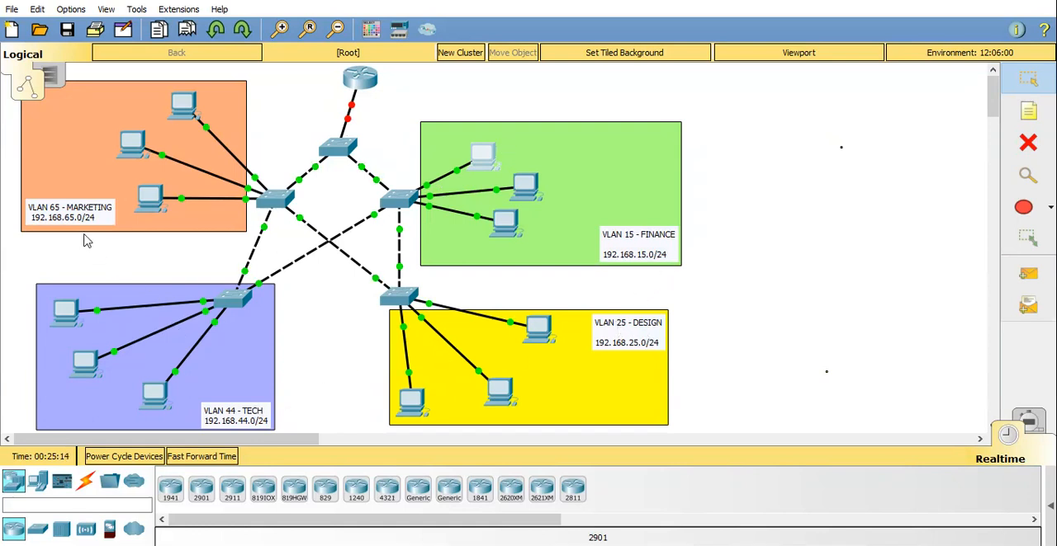
pyautogui.click(364, 87)
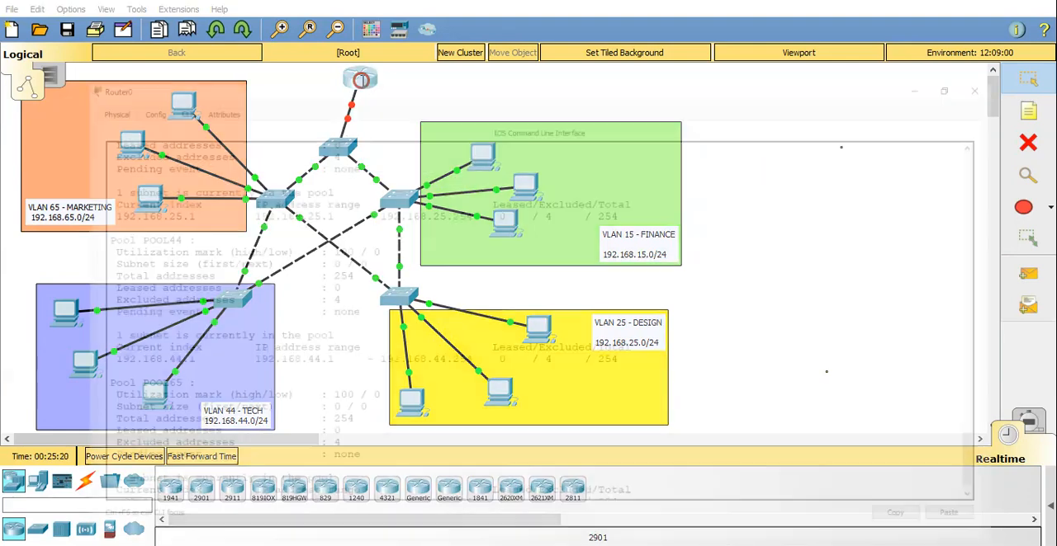
pyautogui.click(1001, 3)
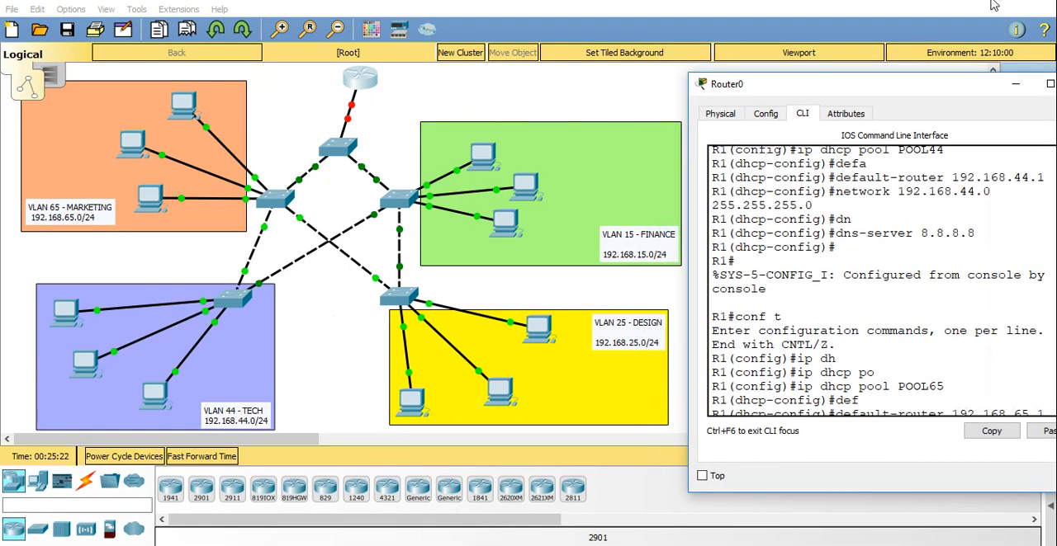
pyautogui.press('Return')
pyautogui.press('Return')
pyautogui.press('Return')
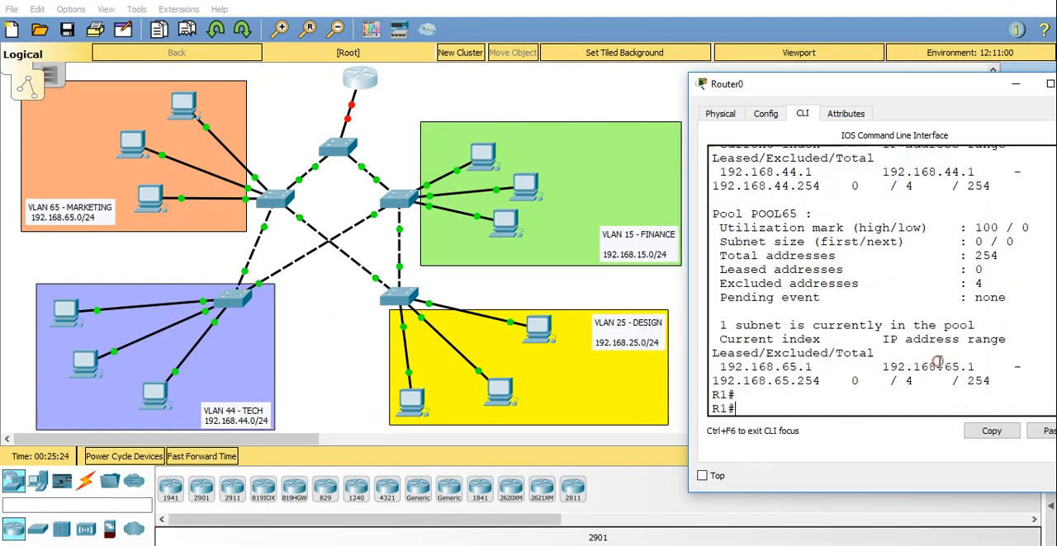
pyautogui.write('conf t')
pyautogui.press('Return')
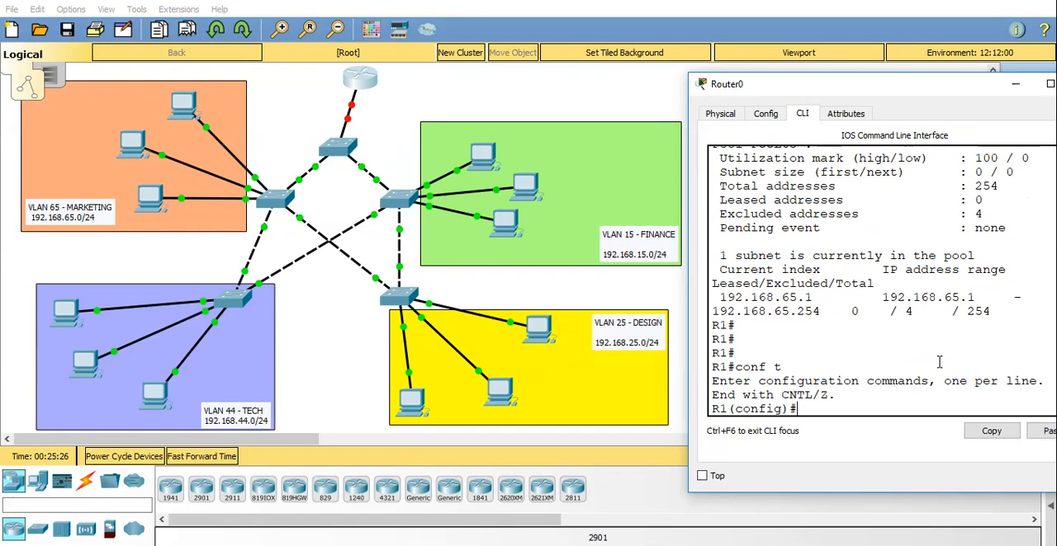
# Enable interface gig0/0 on R1 with no shutdown, enlarge the router window and leave configuration mode.
pyautogui.write('int gig0/0')
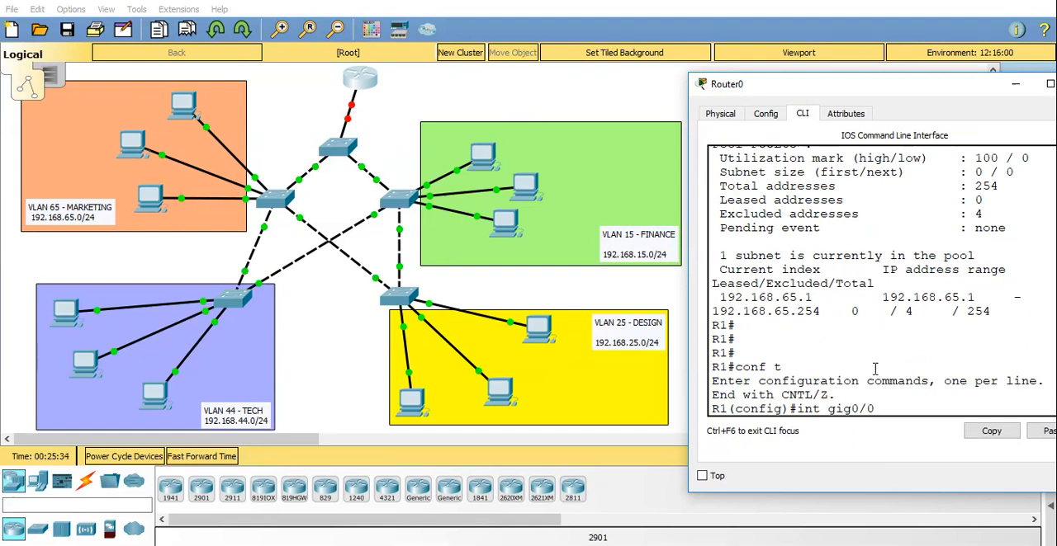
pyautogui.press('Return')
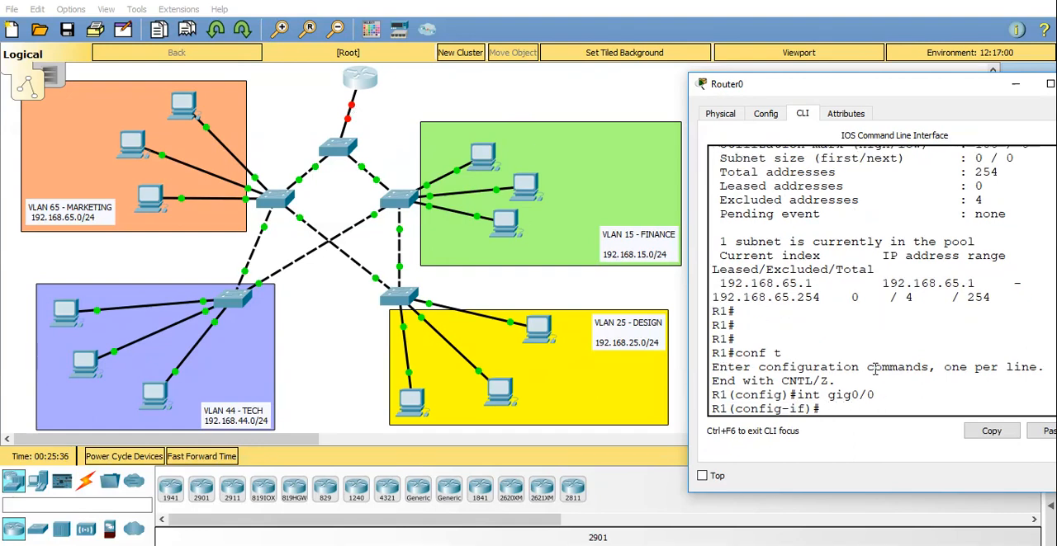
pyautogui.write('no sh')
pyautogui.press('Return')
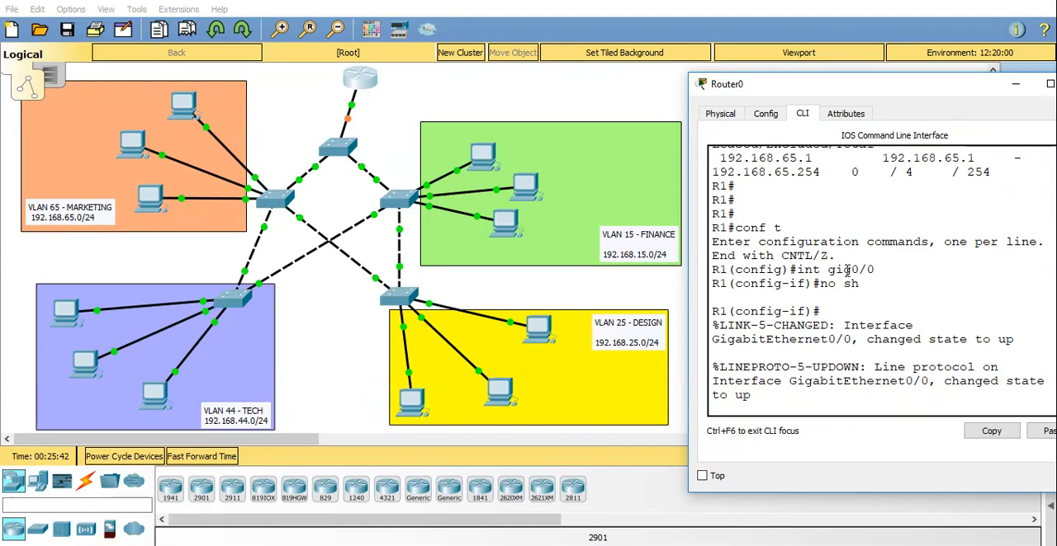
pyautogui.click(1050, 85)
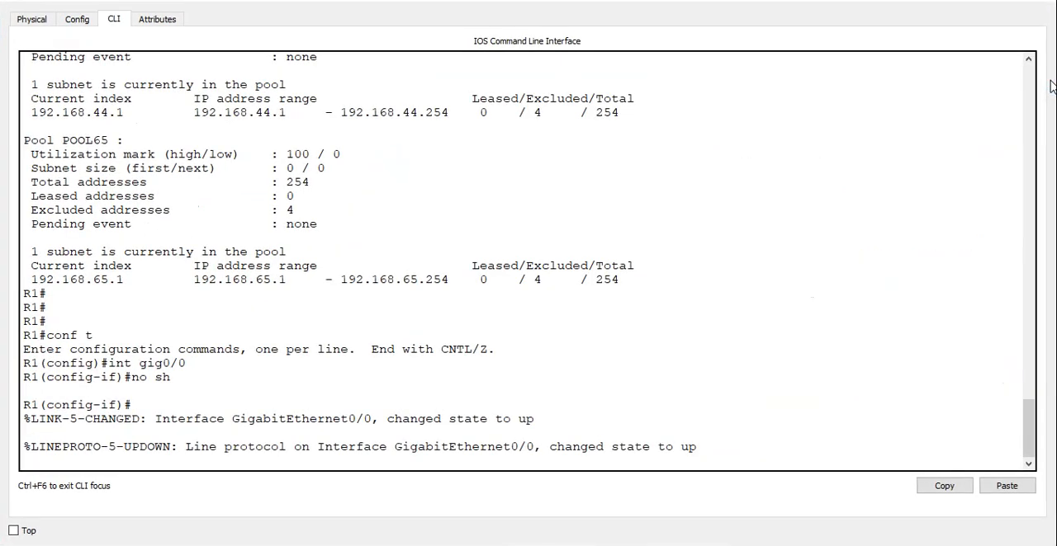
pyautogui.hotkey('ctrl', 'z')
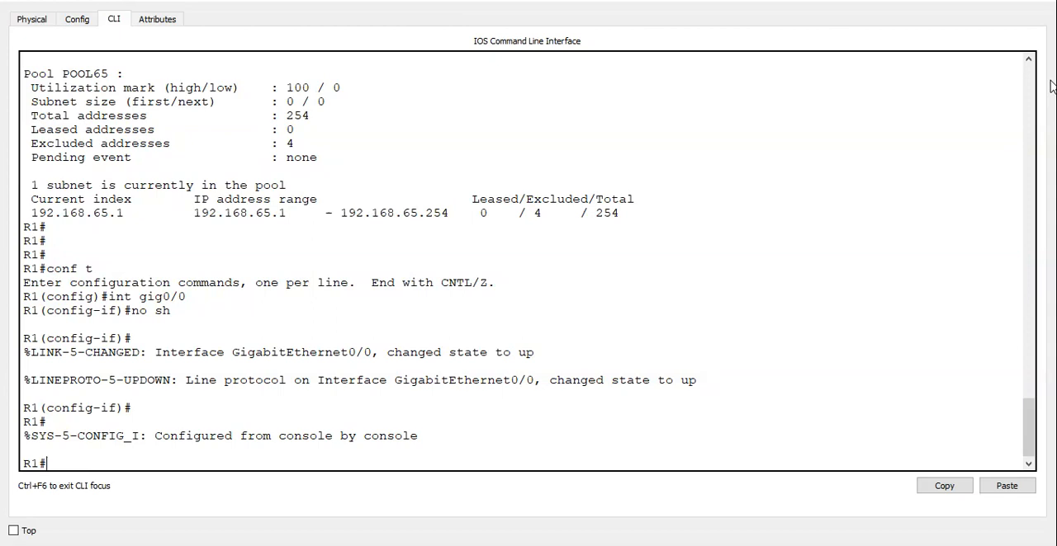
# Enter global configuration mode on R1 and create the subinterface gig0/0.15.
pyautogui.write('conf t')
pyautogui.press('Return')
pyautogui.write('in')
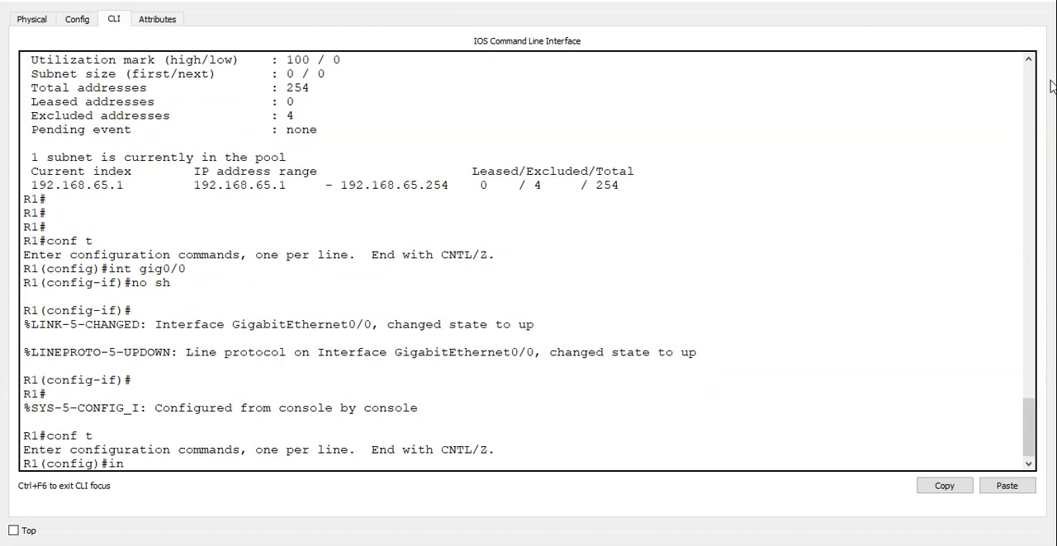
pyautogui.write('t gig0/0.15')
pyautogui.press('Return')
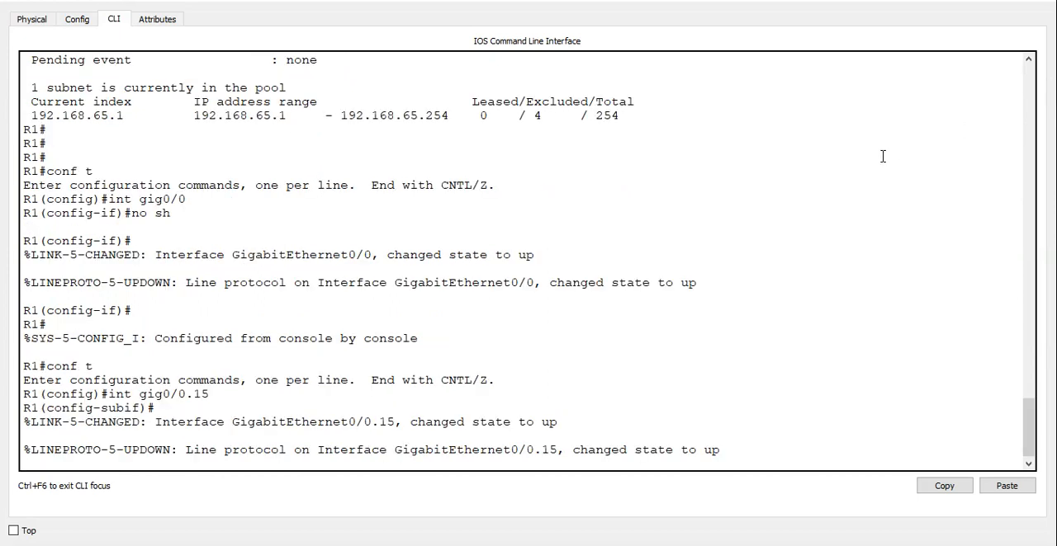
pyautogui.press('Return')
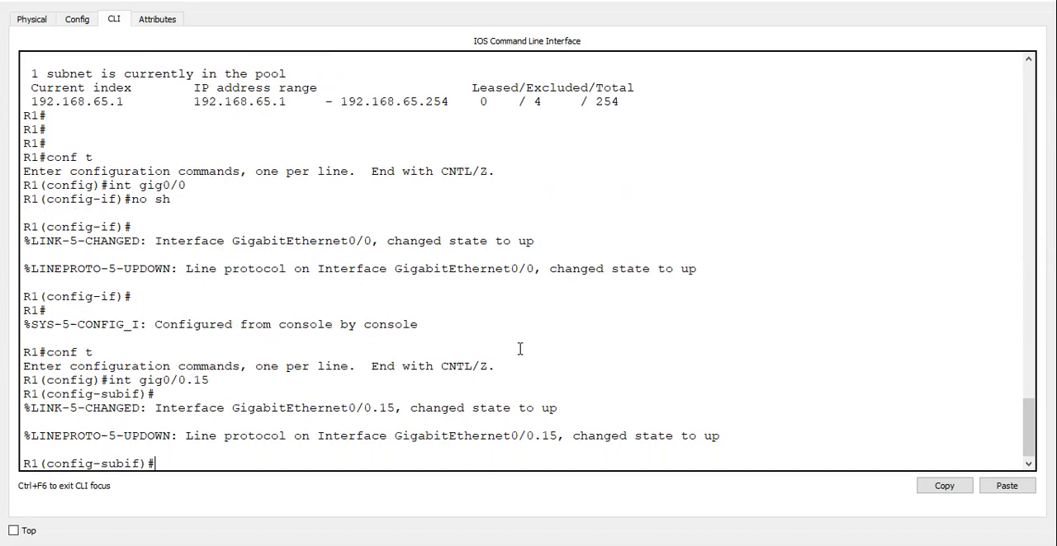
# Set 802.1Q encapsulation with VLAN 15 on subinterface gig0/0.15.
pyautogui.write('encap')
pyautogui.write('sua')
pyautogui.write('lation dot')
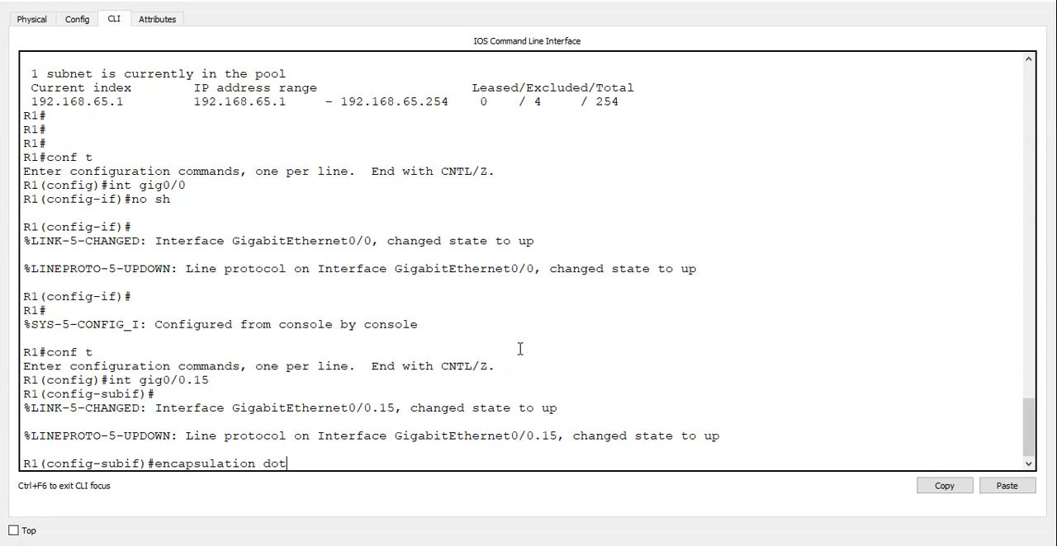
pyautogui.press('Tab')
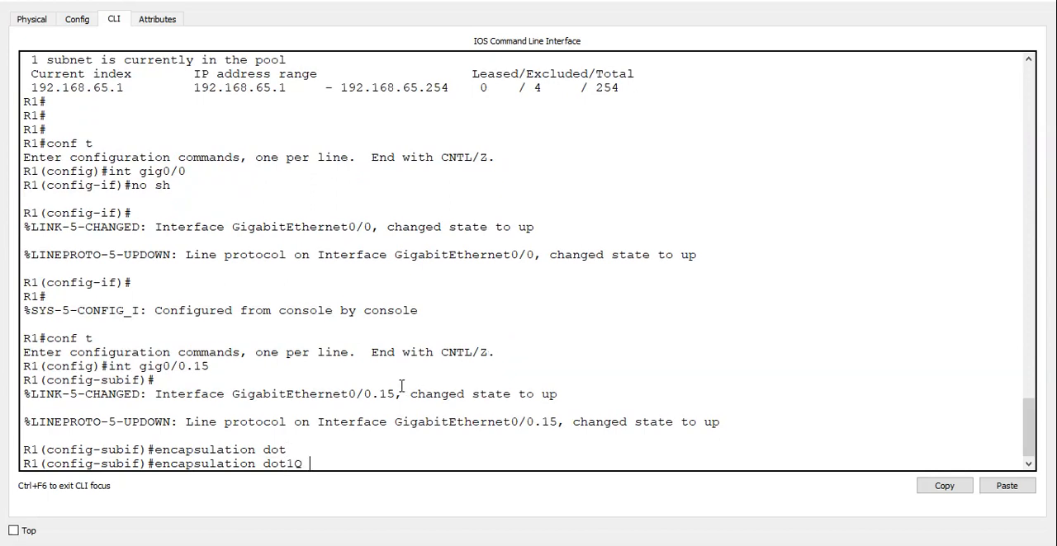
pyautogui.write('15')
pyautogui.press('Return')
# Assign 192.168.15.1 255.255.255.0 to gig0/0.15, enable it with no shutdown and leave configuration mode.
pyautogui.write('ip a')
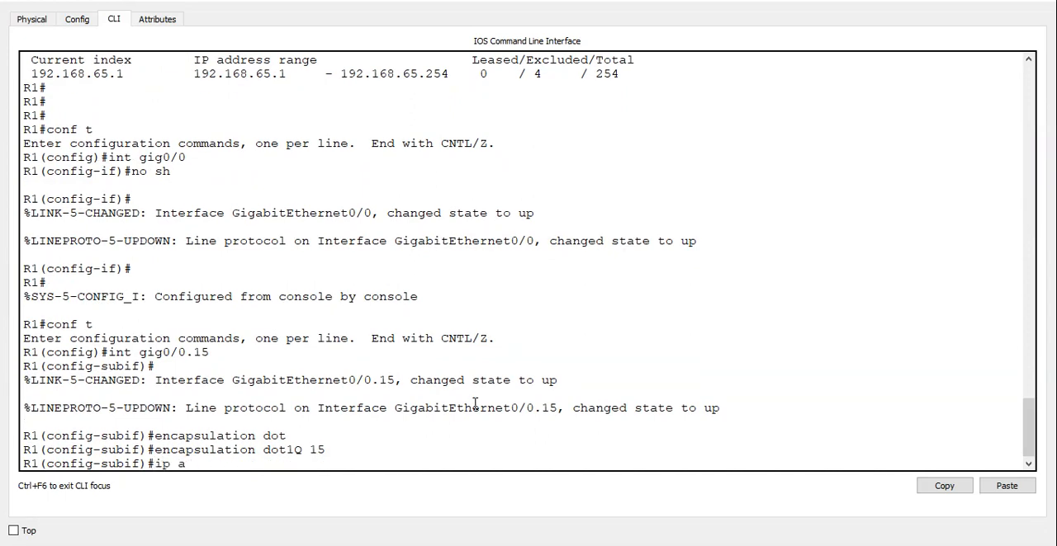
pyautogui.write('dd 192.168.15.1 2')
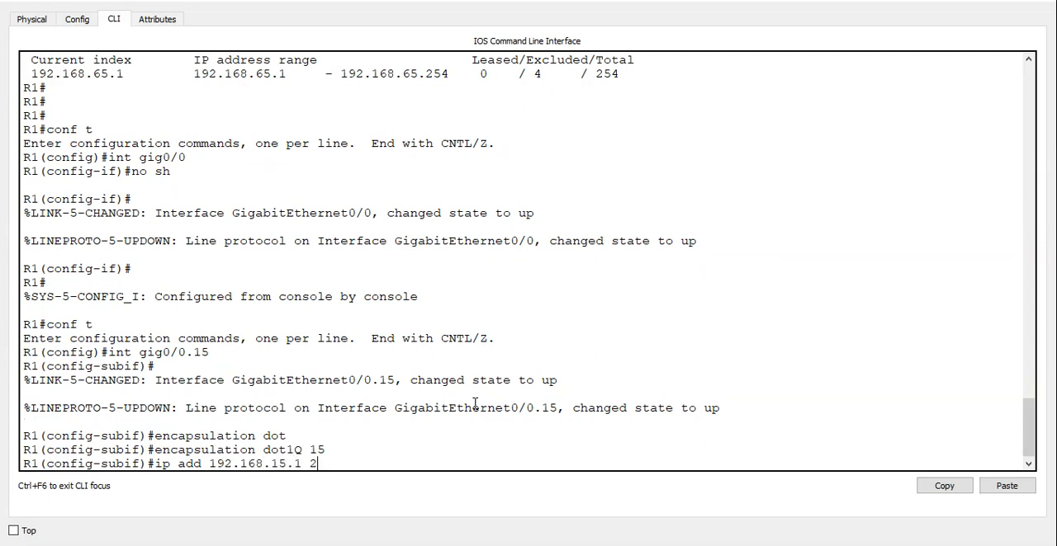
pyautogui.write('55.255.255.0')
pyautogui.press('Return')
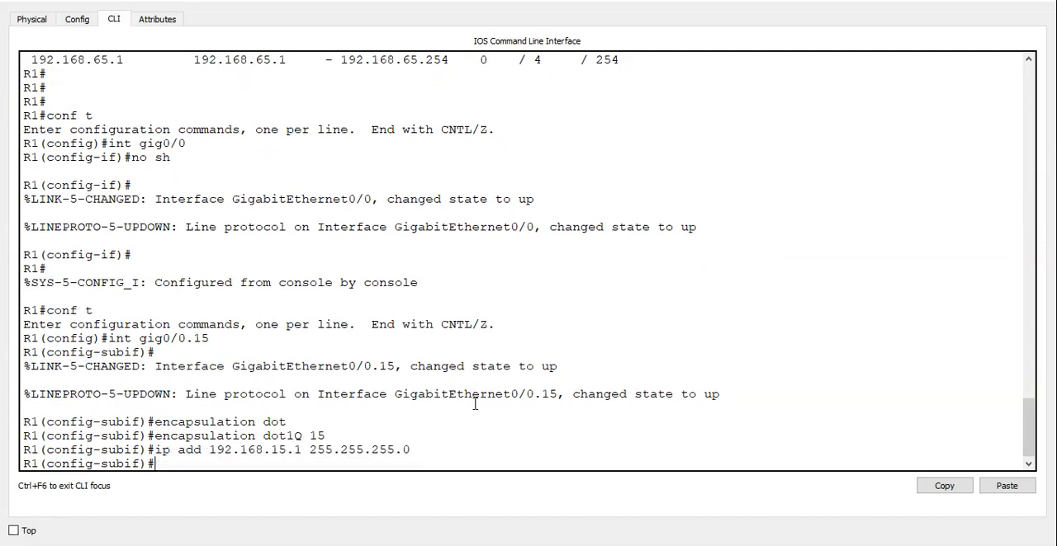
pyautogui.write('no sh')
pyautogui.press('Return')
pyautogui.hotkey('ctrl', 'z')
# Enter global configuration mode on R1 and create the subinterface gig0/0.25.
pyautogui.write('con')
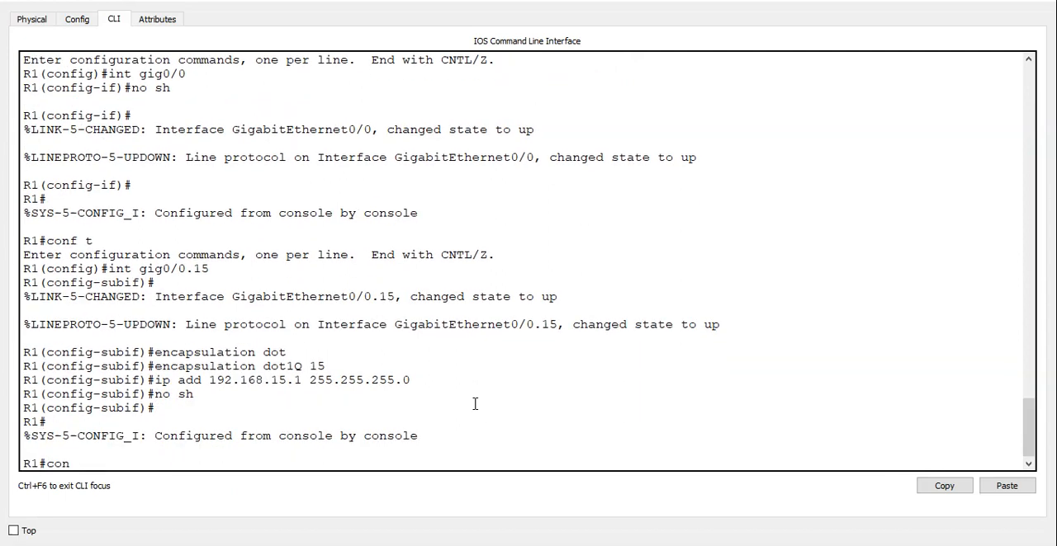
pyautogui.write('f t')
pyautogui.press('Return')
pyautogui.write('int gig0')
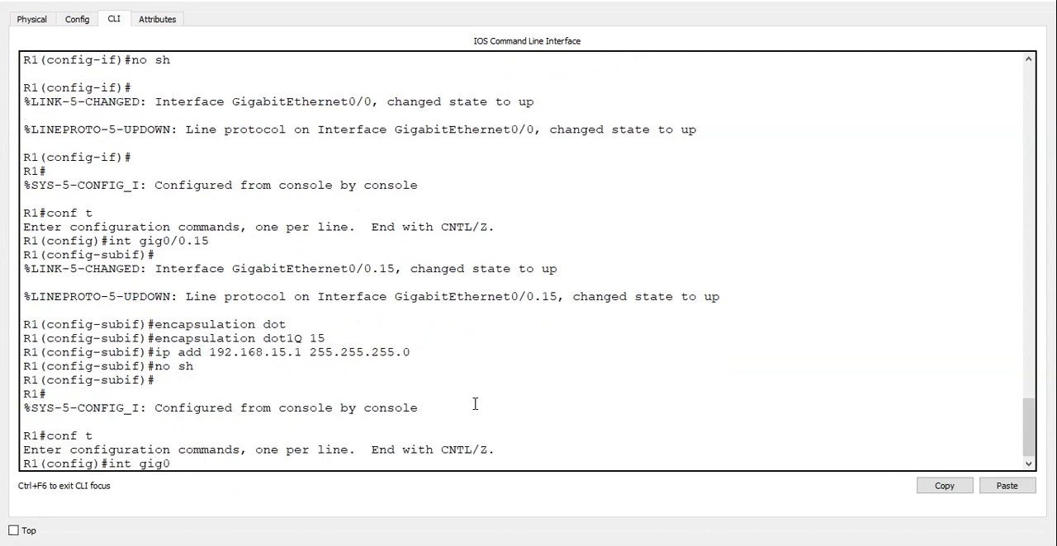
pyautogui.write('/0.25')
pyautogui.press('Return')
# Set 802.1Q encapsulation with VLAN 25 on subinterface gig0/0.25.
pyautogui.write('en')
pyautogui.press('Tab')
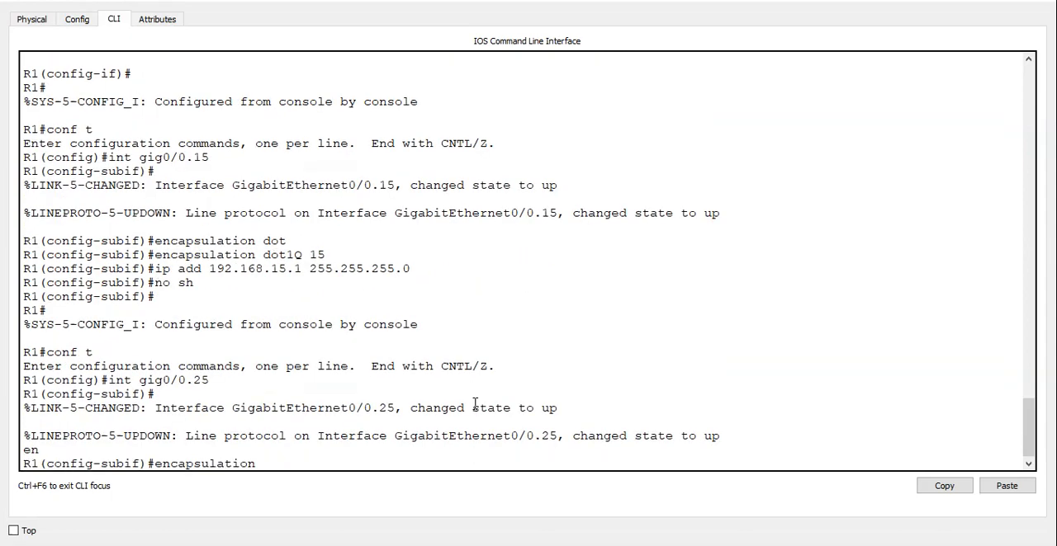
pyautogui.write('do')
pyautogui.press('Tab')
pyautogui.write('25')
pyautogui.press('Return')
# Assign 192.168.25.1 255.255.255.0 to gig0/0.25, enable it with no shutdown and leave configuration mode.
pyautogui.write('ip add')
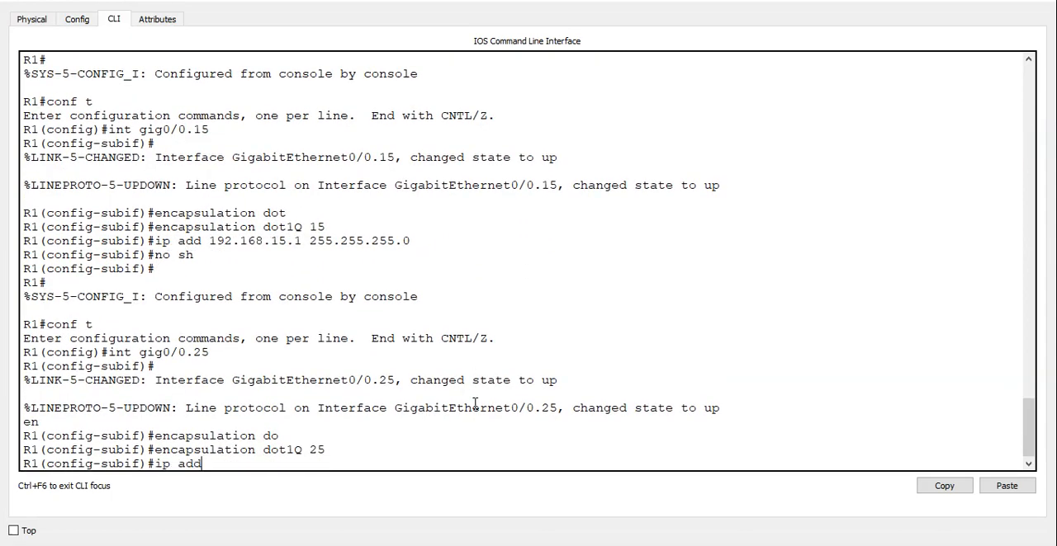
pyautogui.write(' 192')
pyautogui.press('BackSpace')
pyautogui.write('192.168.25.1 255.255.255.0')
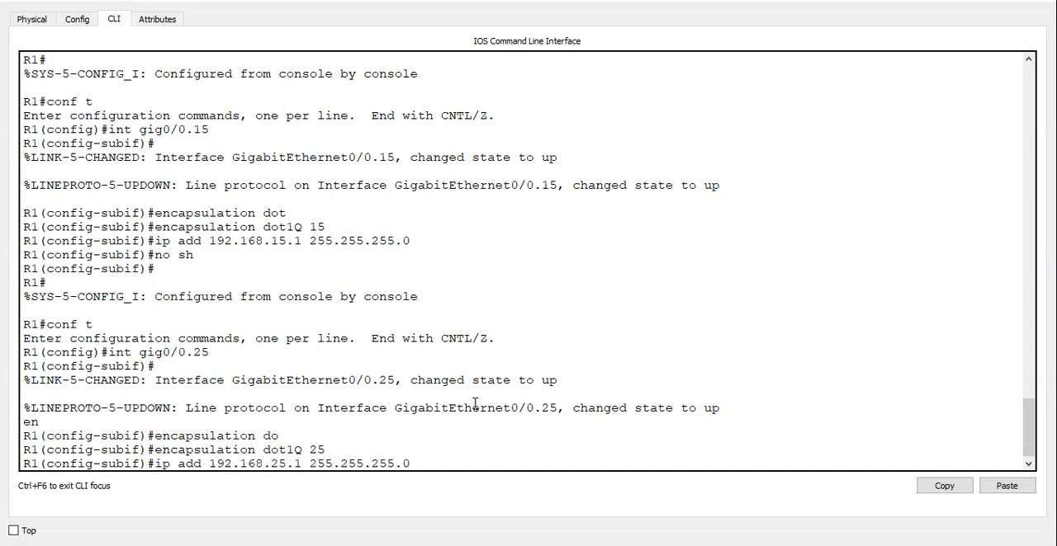
pyautogui.press('Return')
pyautogui.write('no sh')
pyautogui.press('Return')
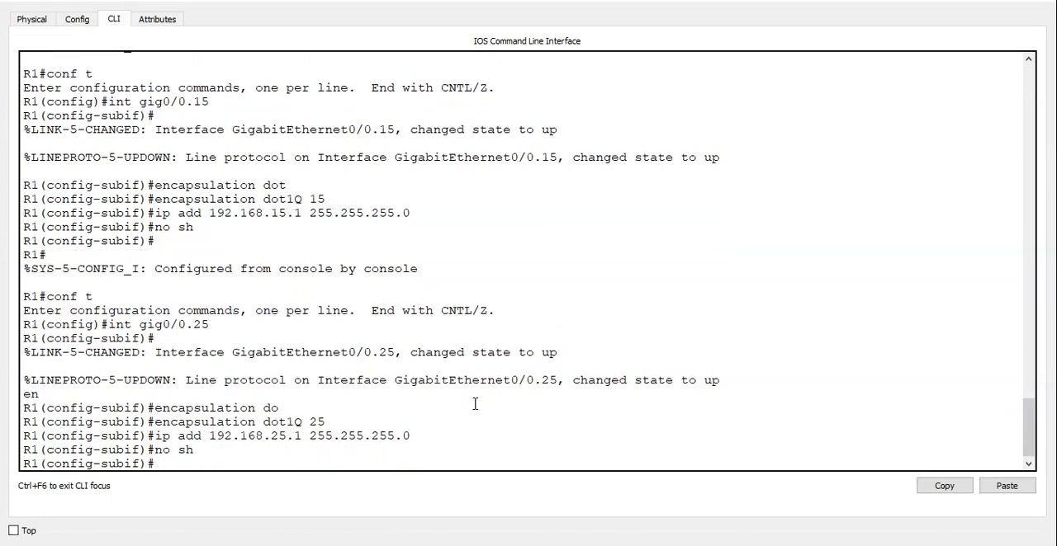
pyautogui.hotkey('ctrl', 'z')
# Create the subinterface gig0/0.44 on R1 from global configuration mode with dot1Q encapsulation for VLAN 44.
pyautogui.write('conf t')
pyautogui.press('Return')
pyautogui.write('int gig0')
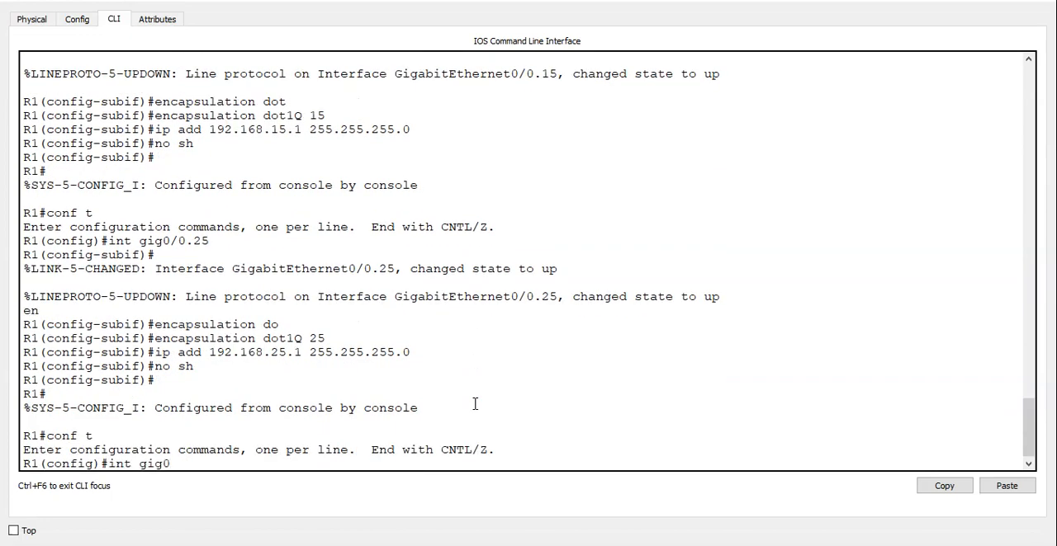
pyautogui.write('/0.44')
pyautogui.press('Return')
pyautogui.write('en')
pyautogui.press('Tab')
pyautogui.write('do')
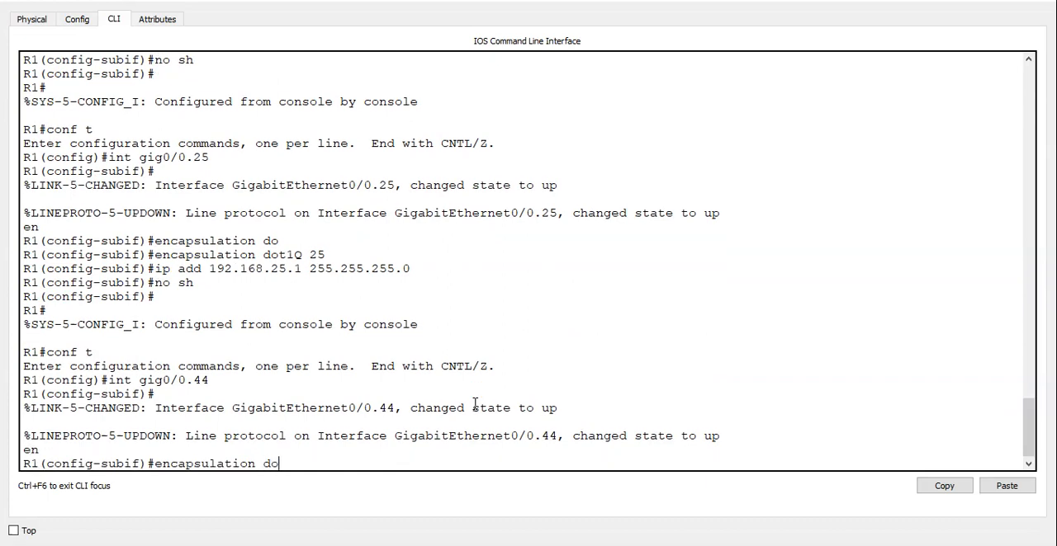
pyautogui.press('Tab')
pyautogui.write('44')
pyautogui.press('Return')
# Assign 192.168.44.1 255.255.255.0 to gig0/0.44, enable it with no shutdown and leave configuration mode.
pyautogui.write('ip add')
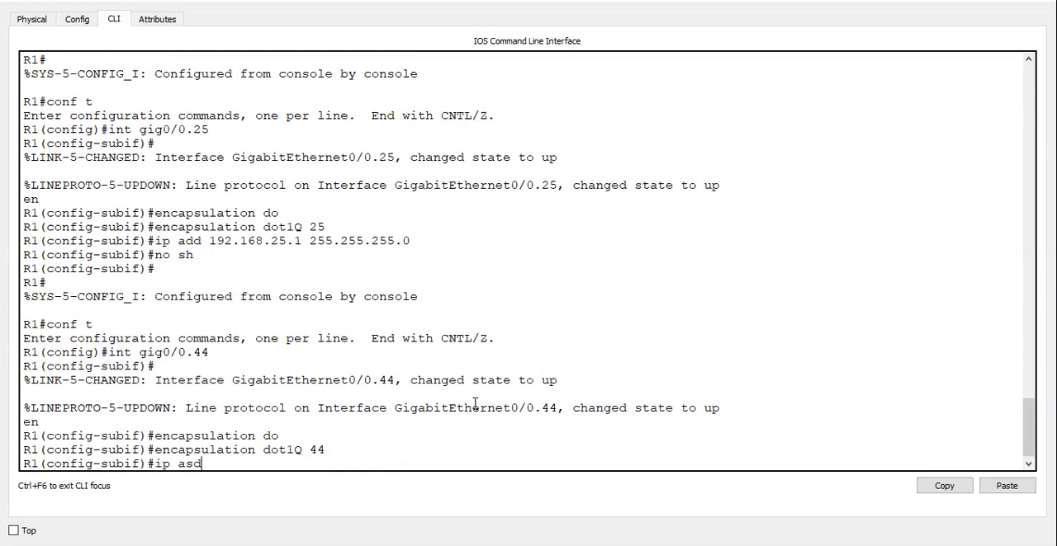
pyautogui.press('BackSpace')
pyautogui.press('BackSpace')
pyautogui.write('dd 192.168.44.1 255.255.255.0')
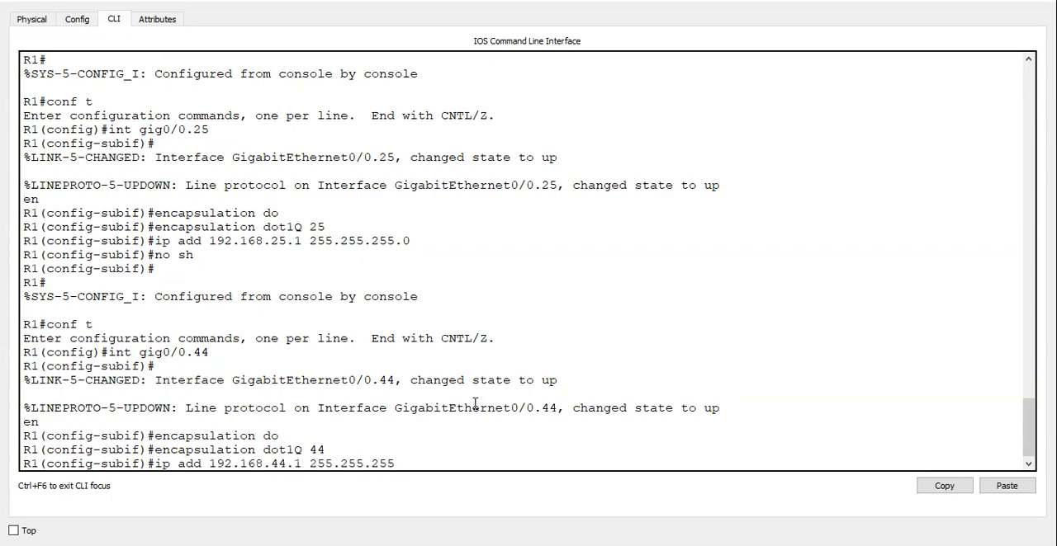
pyautogui.press('Return')
pyautogui.write('no sh')
pyautogui.press('Return')
pyautogui.hotkey('ctrl', 'z')
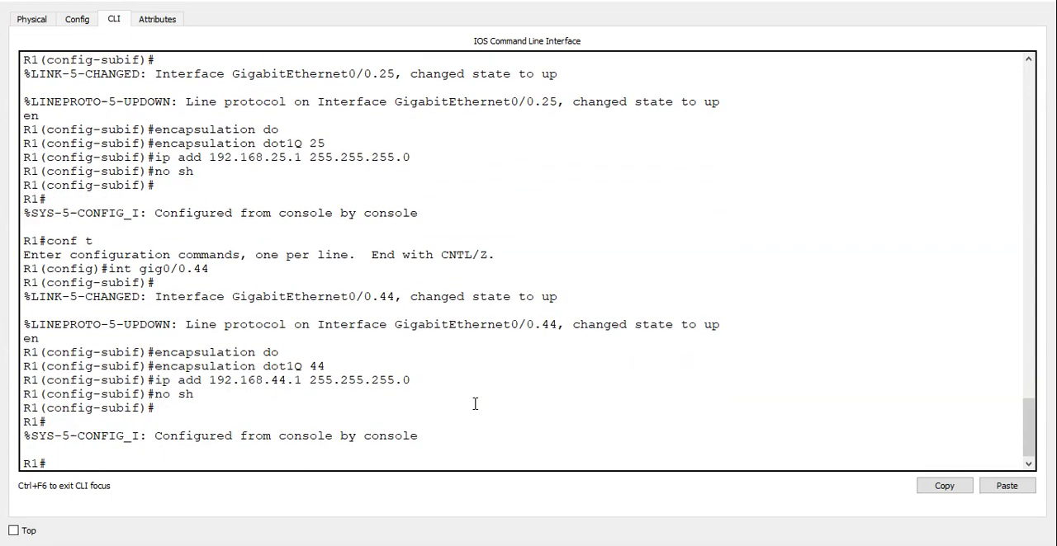
# Create the subinterface gig0/0.65 on R1 from global configuration mode with dot1Q encapsulation for VLAN 65.
pyautogui.write('conf t')
pyautogui.press('Return')
pyautogui.write('int gig0')
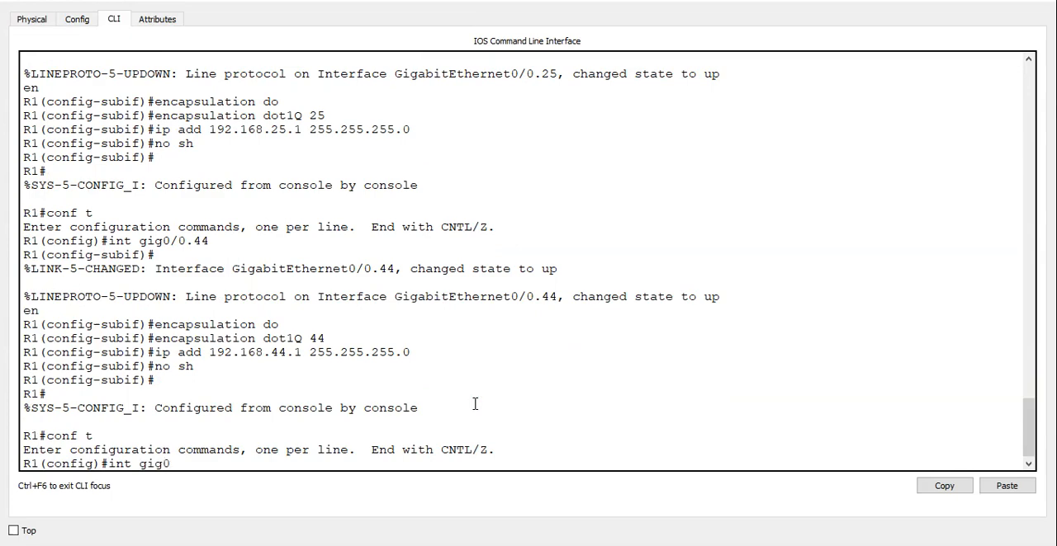
pyautogui.write('/0.65')
pyautogui.press('Return')
pyautogui.write('encapsulation do')
pyautogui.press('Tab')
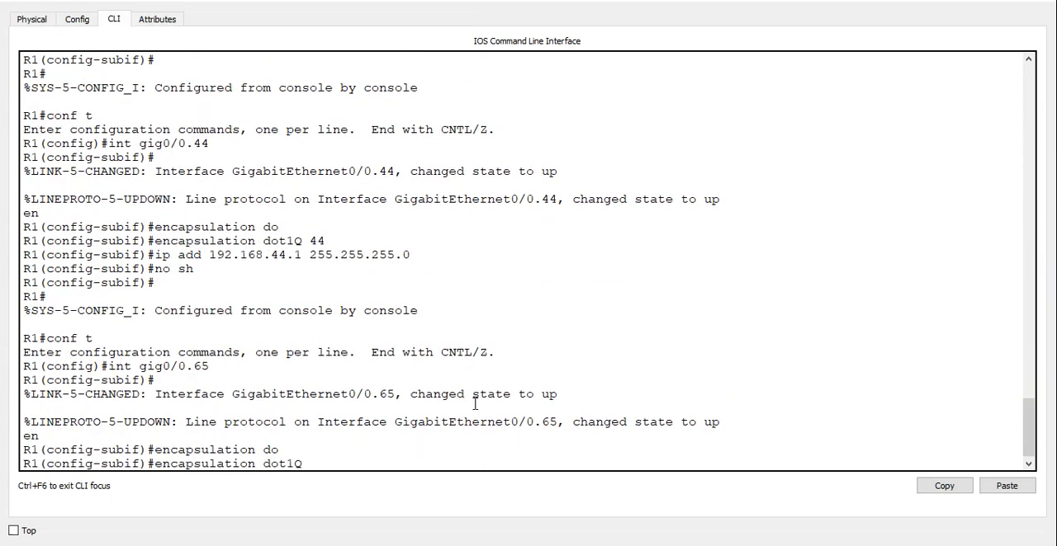
pyautogui.write('65')
pyautogui.press('Return')
# Assign 192.168.65.1 255.255.255.0 to gig0/0.65, enable it with no shutdown and leave configuration mode.
pyautogui.write('ip ad')
pyautogui.press('BackSpace')
pyautogui.press('BackSpace')
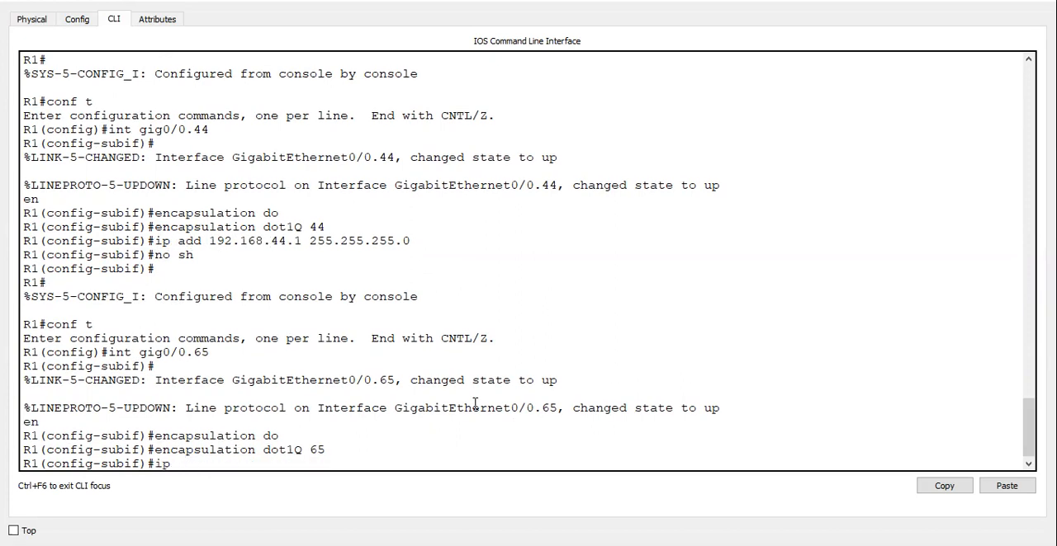
pyautogui.write('add 192.168.65.1 255.255.255.0')
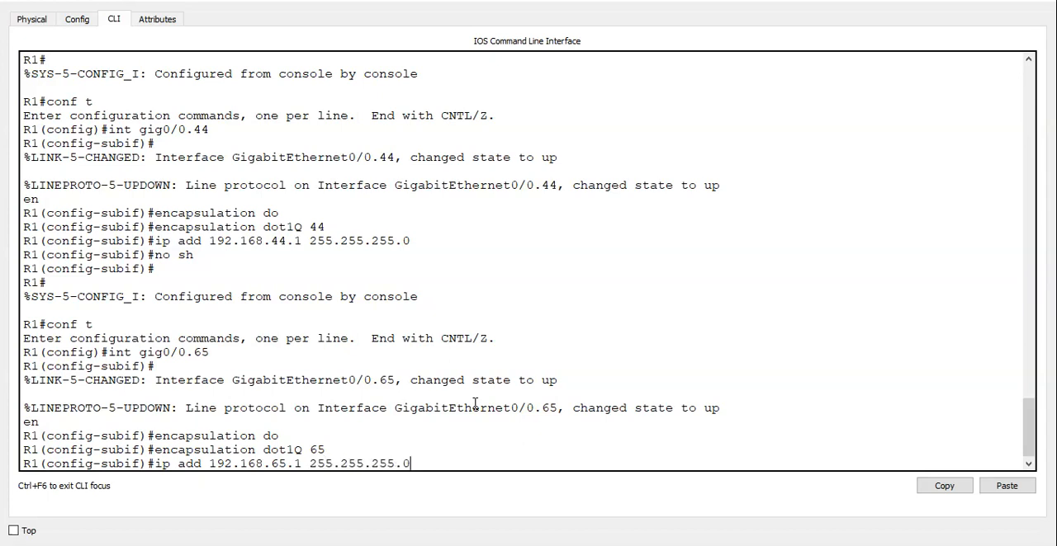
pyautogui.press('Return')
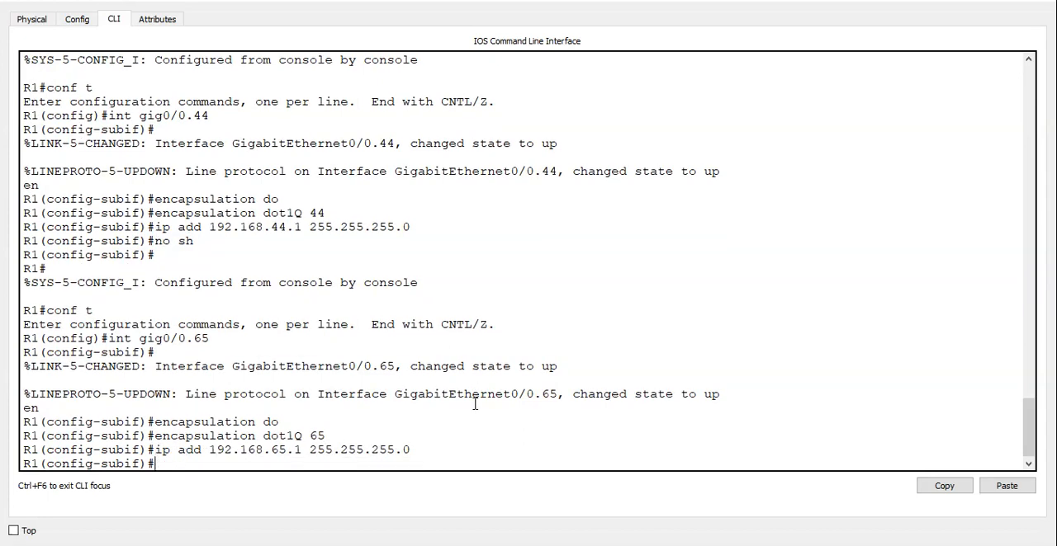
pyautogui.write('no sh')
pyautogui.press('Return')
pyautogui.hotkey('ctrl', 'z')
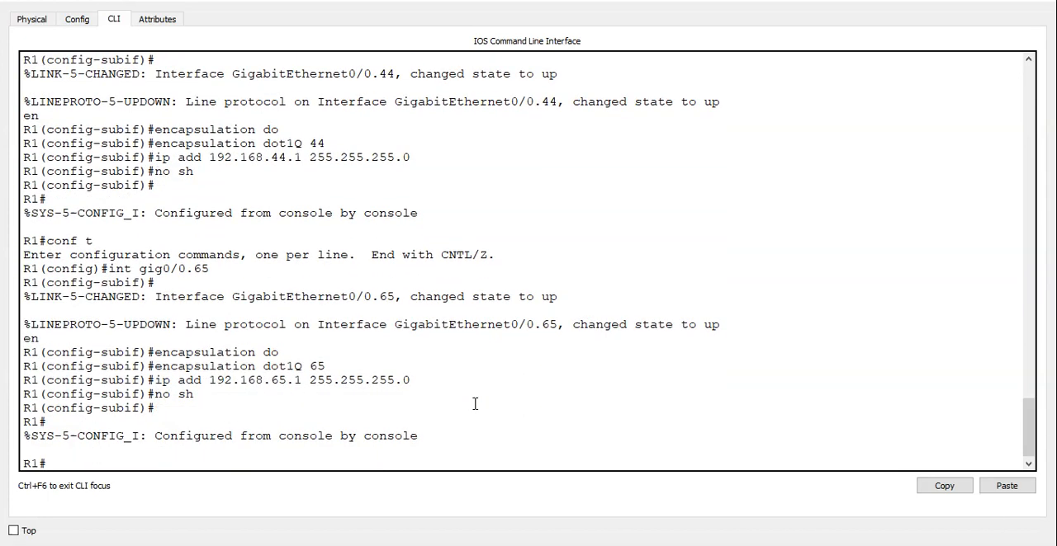
# Show R1's running configuration and review its DHCP pools and the gig0/0 subinterfaces.
pyautogui.write('show run')
pyautogui.press('Return')
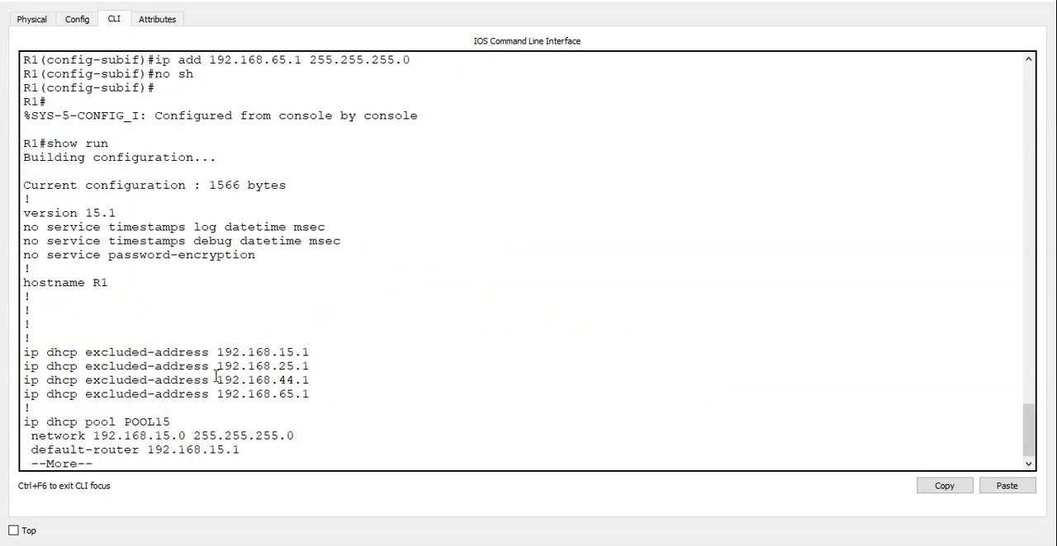
pyautogui.press('space')
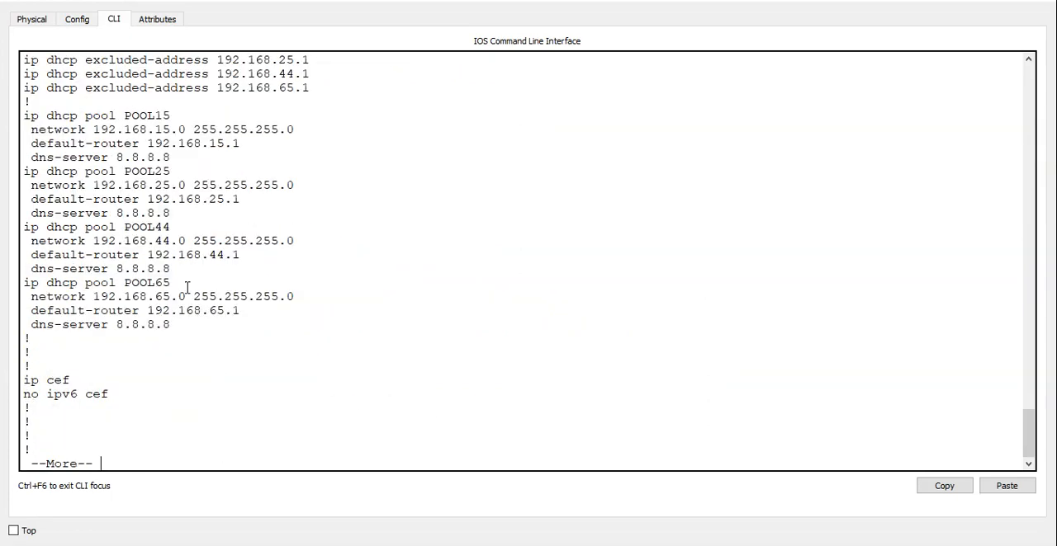
pyautogui.moveTo(173, 357); pyautogui.dragTo(31, 86)
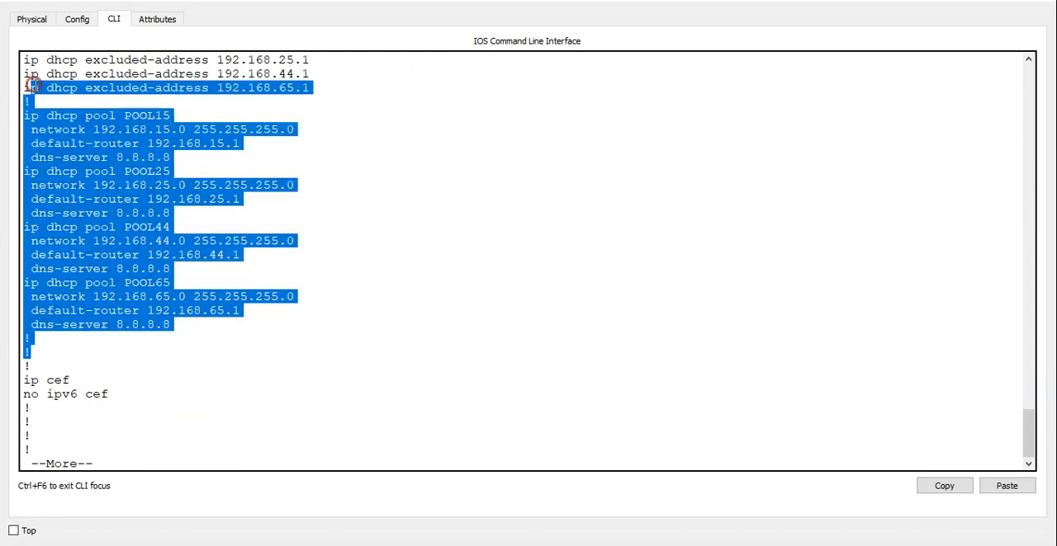
pyautogui.press('space')
pyautogui.press('space')
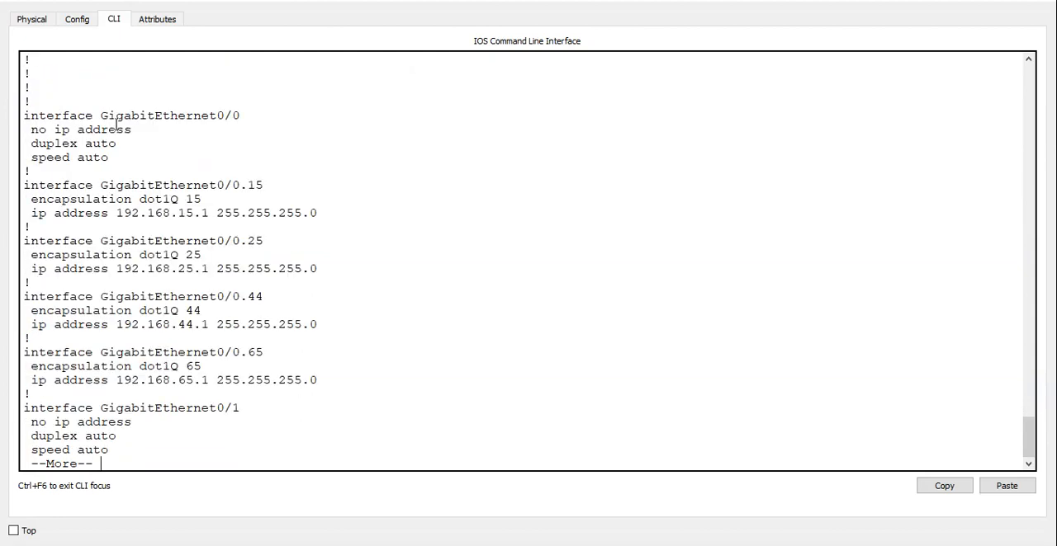
pyautogui.moveTo(245, 431); pyautogui.dragTo(23, 171)
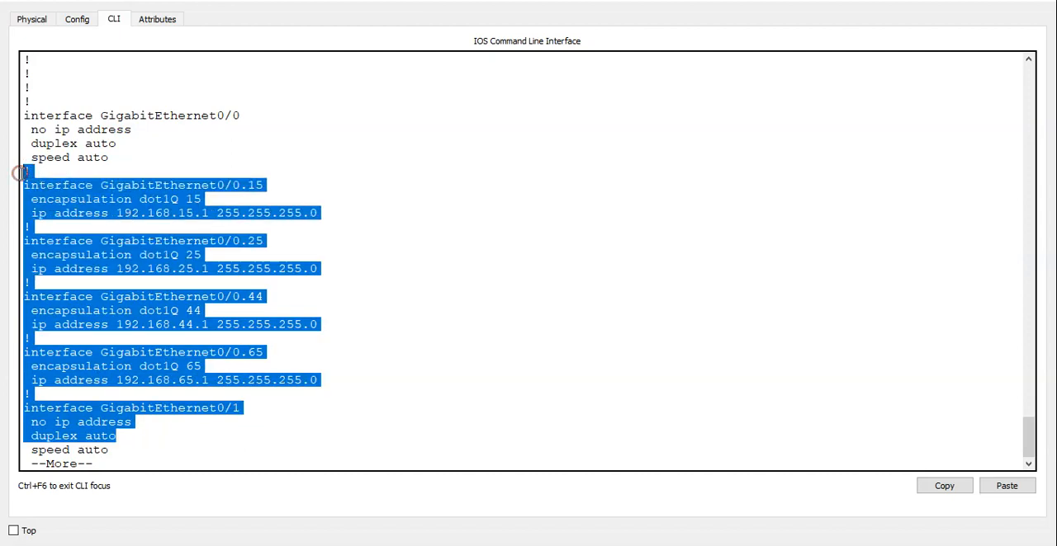
pyautogui.press('space')
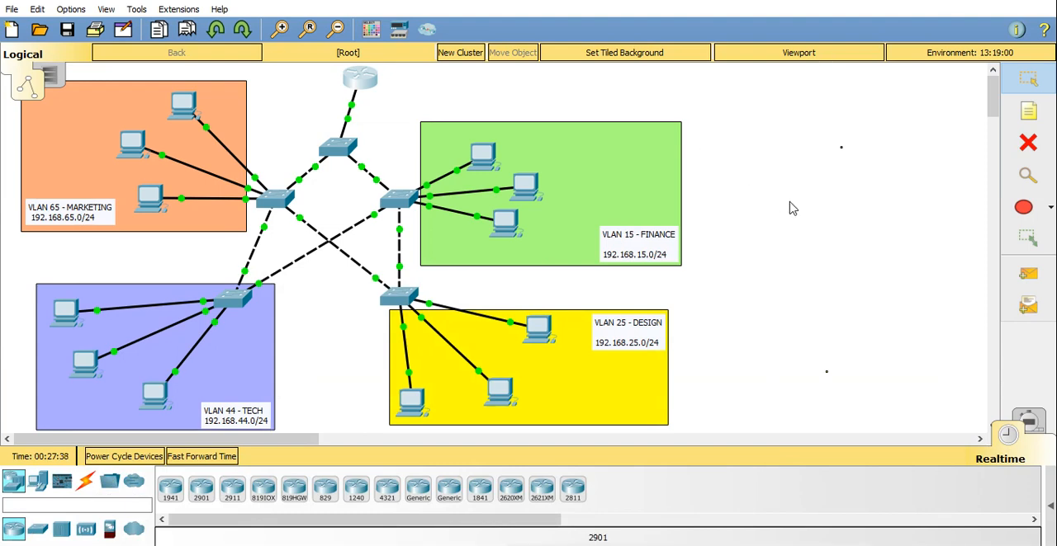
# Open PC8 in VLAN 15 and check its IP settings with ipconfig in the command prompt.
pyautogui.click(484, 156)
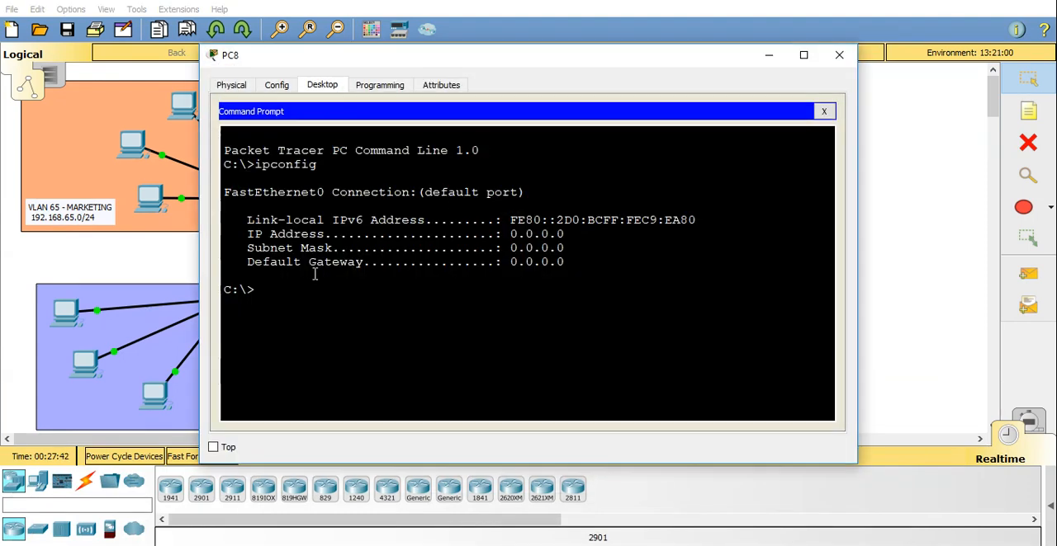
pyautogui.click(285, 290)
pyautogui.write('ipconfig')
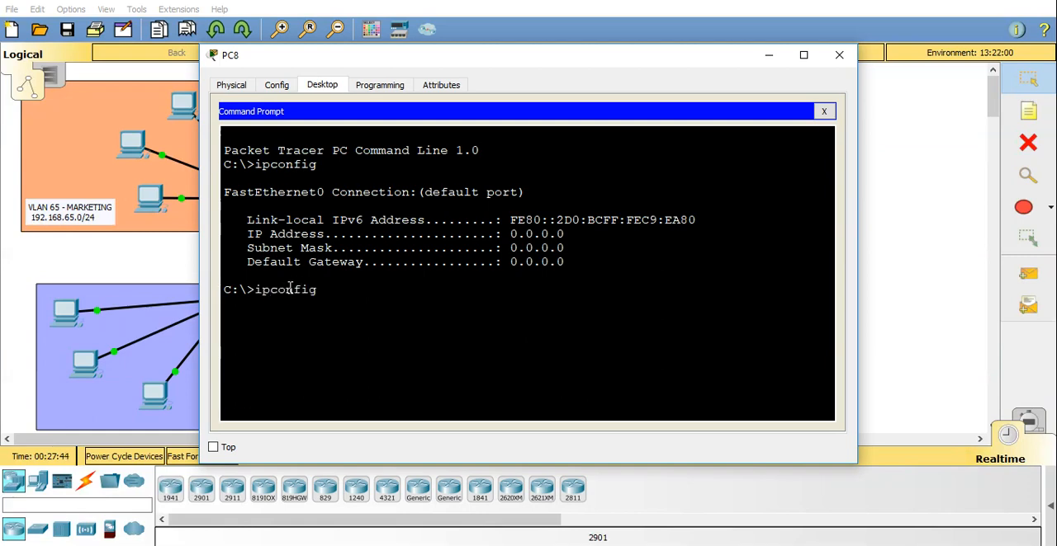
pyautogui.press('Return')
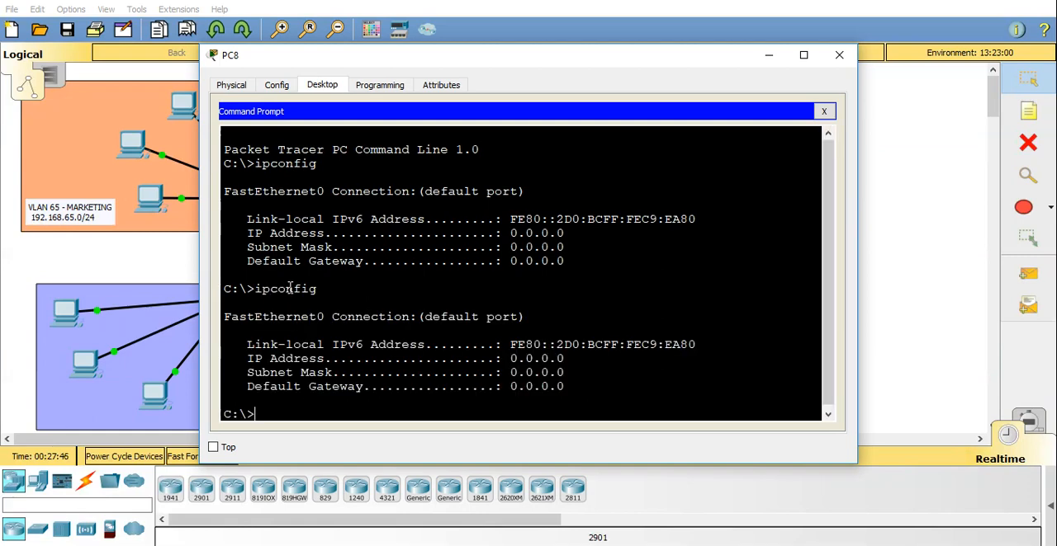
# Request a DHCP lease on PC8 with ipconfig /renew, moving its window aside to uncover the topology.
pyautogui.write('ipconfig ')
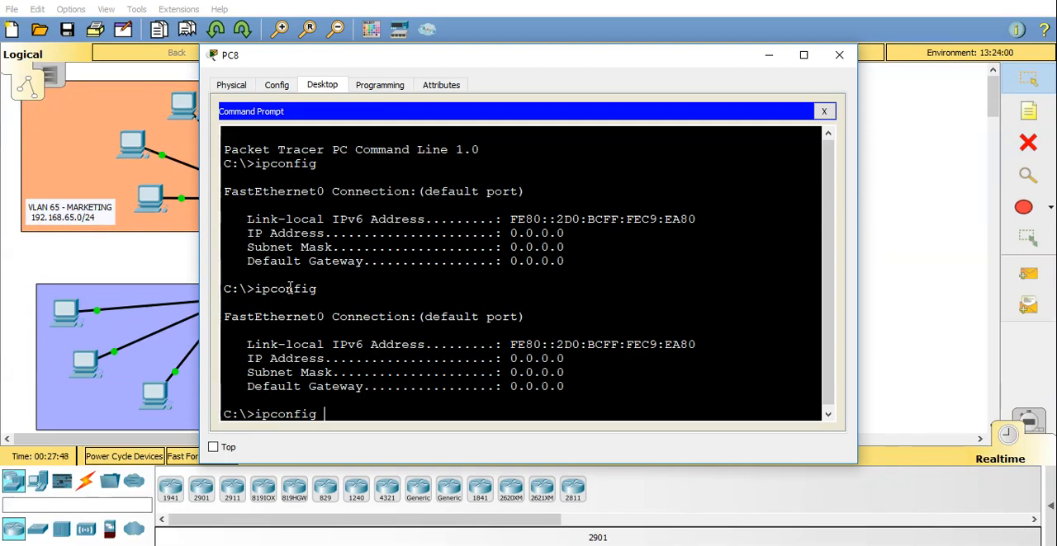
pyautogui.write('/renew')
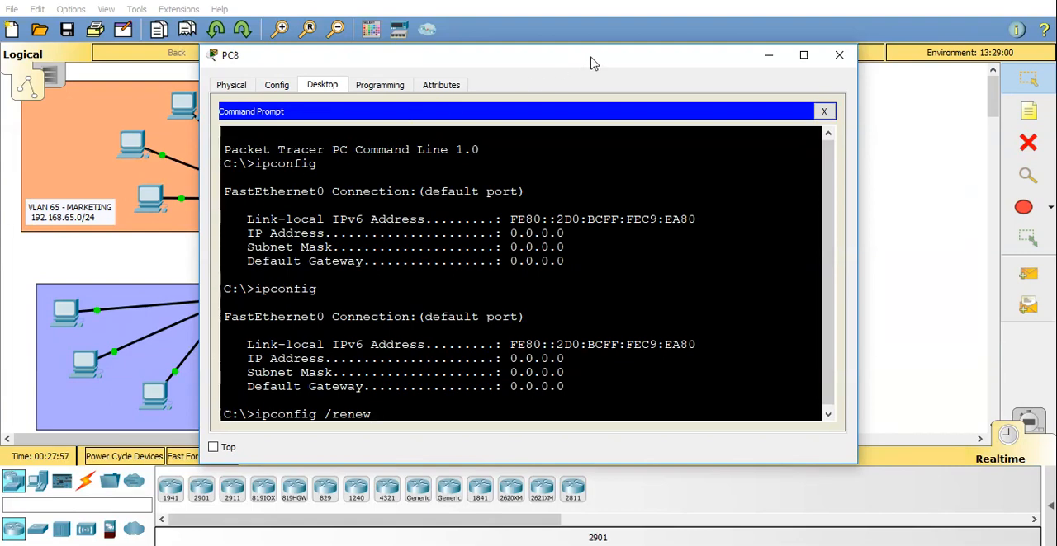
pyautogui.moveTo(590, 63); pyautogui.dragTo(889, 64)
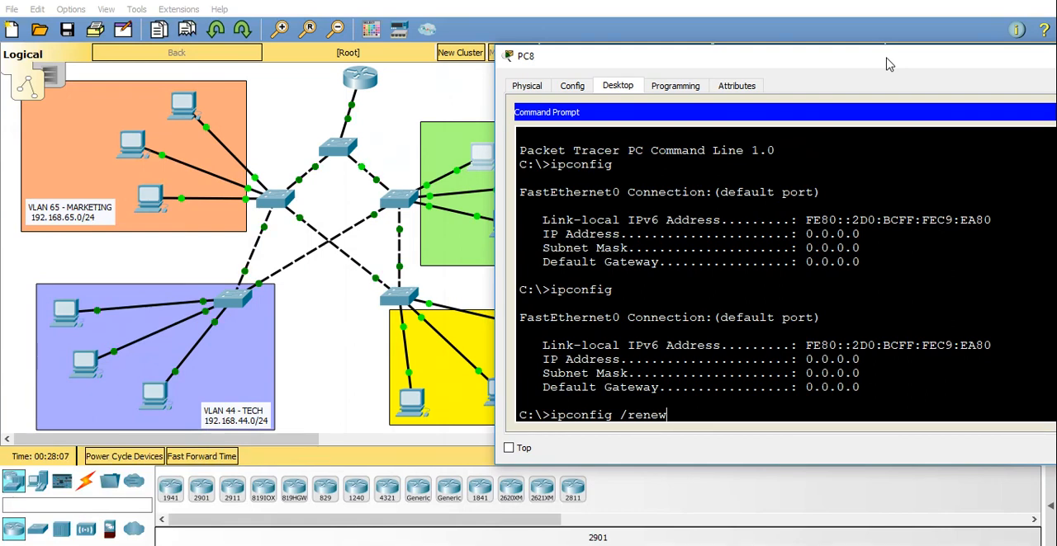
pyautogui.press('Return')
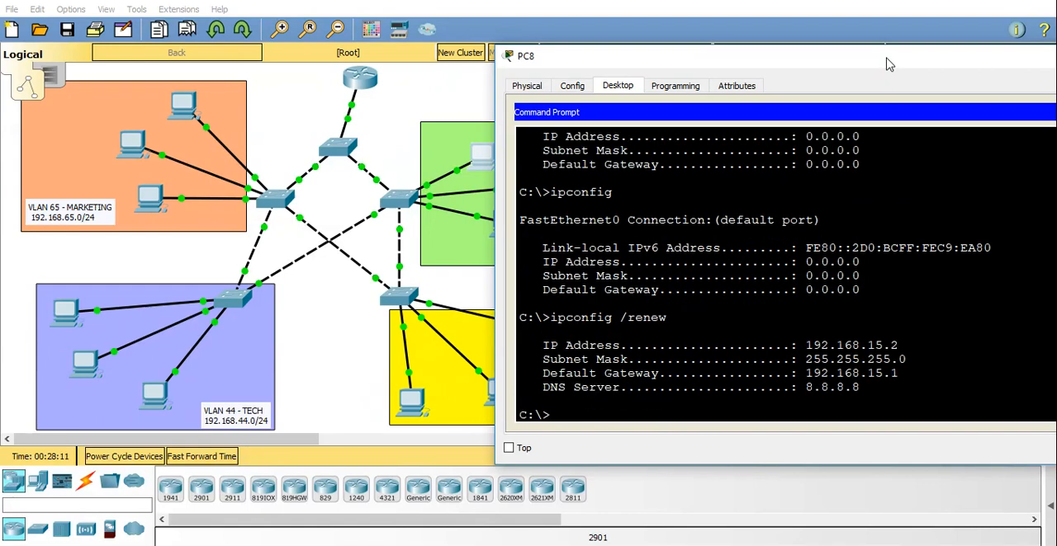
# Put PC8's window away, open PC7 in VLAN 15 and check its IP settings with ipconfig in the command prompt.
pyautogui.moveTo(799, 337); pyautogui.dragTo(910, 385)
pyautogui.click(889, 378)
pyautogui.click(451, 279)
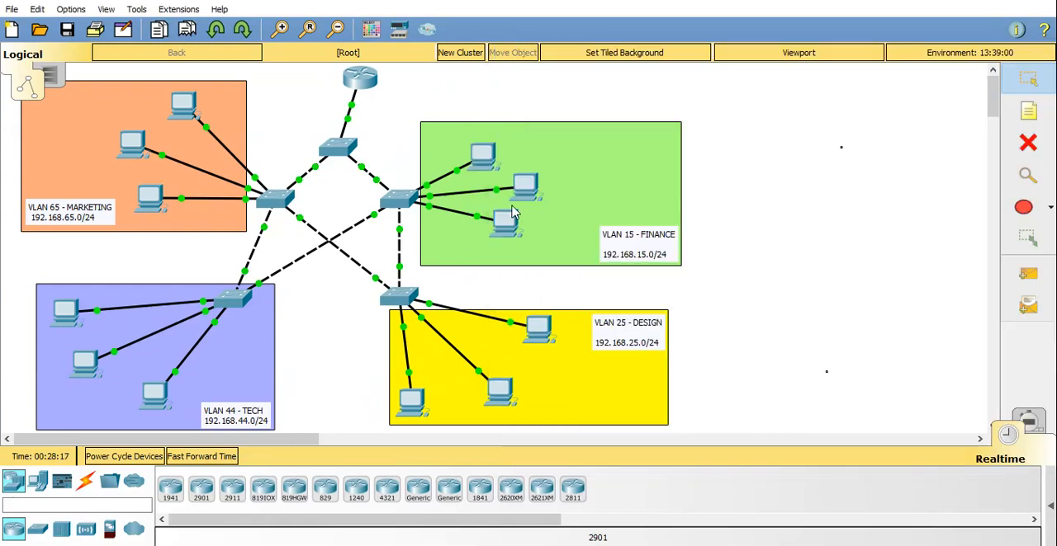
pyautogui.click(525, 184)
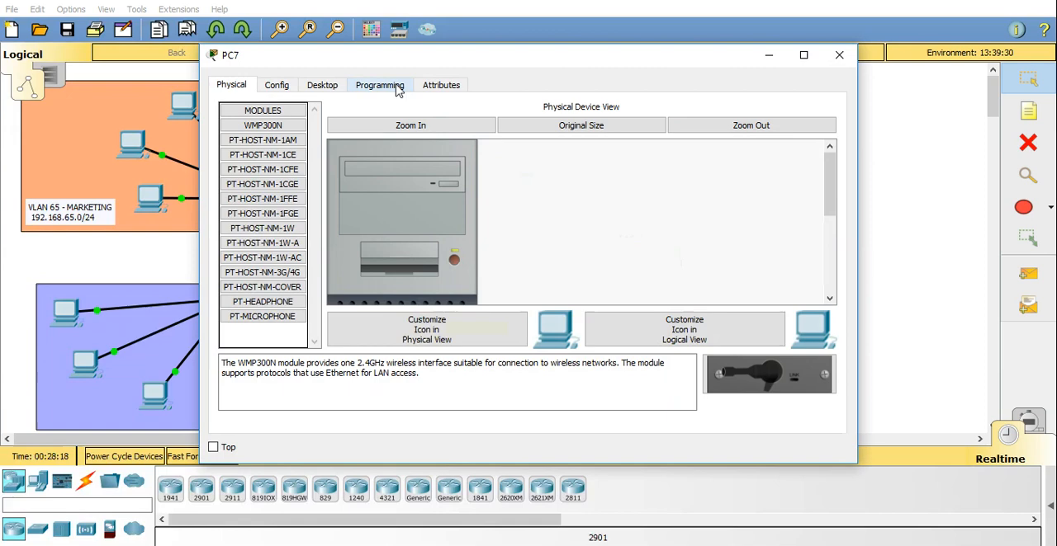
pyautogui.click(334, 85)
pyautogui.click(681, 155)
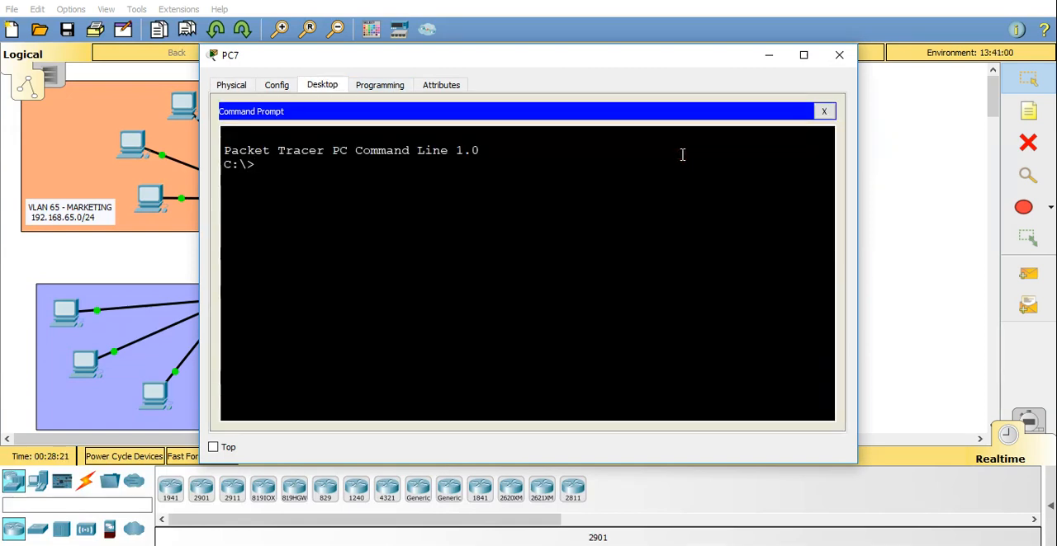
pyautogui.write('ipconfig')
pyautogui.press('Return')
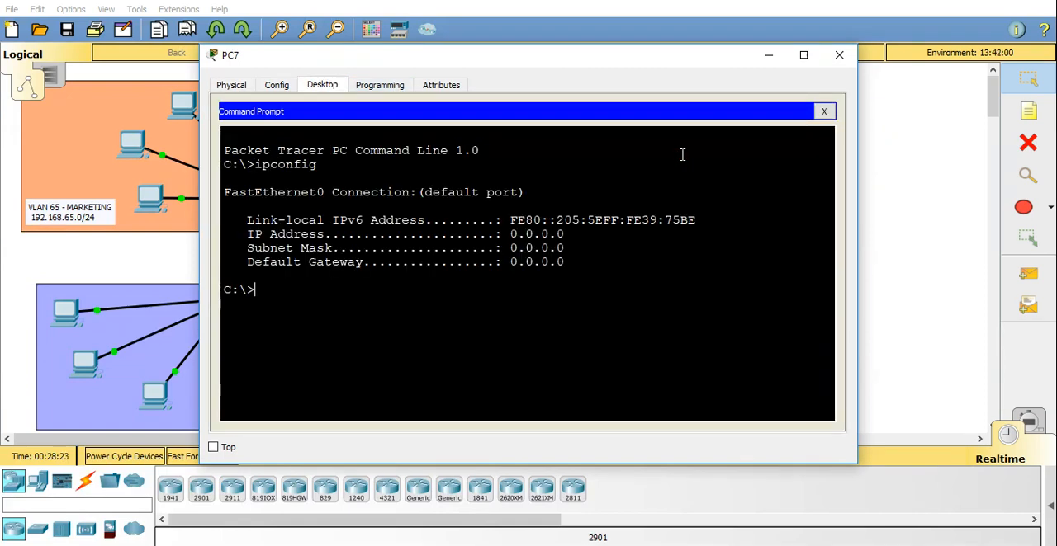
# Request a DHCP lease on PC7 with ipconfig /renew and close its window.
pyautogui.write('ipconfig /rene')
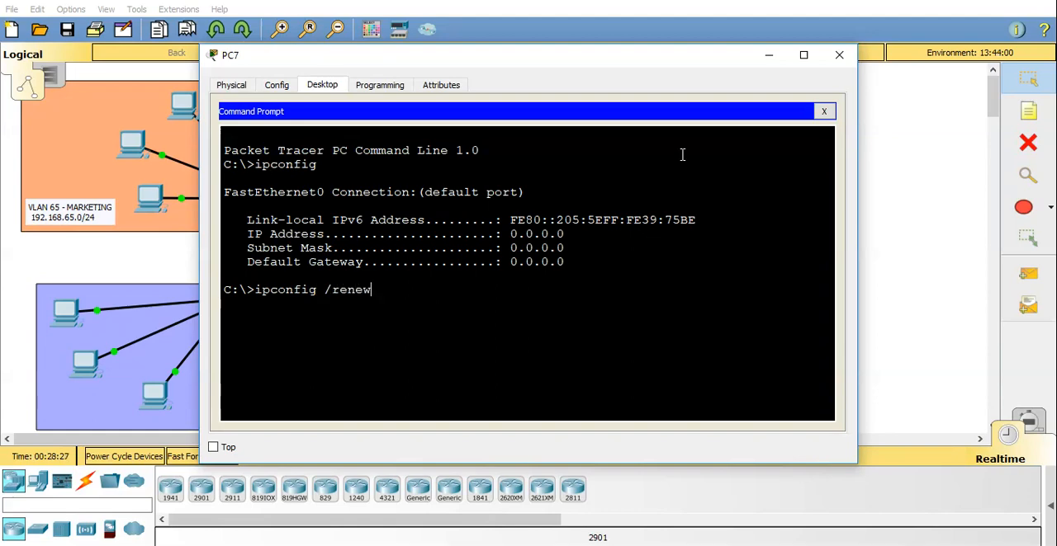
pyautogui.write('w')
pyautogui.press('Return')
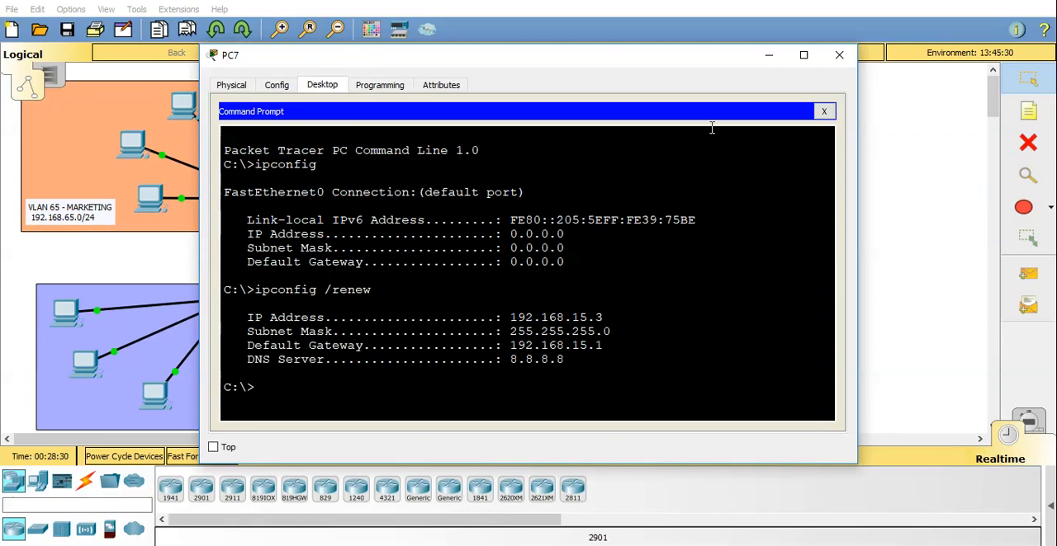
pyautogui.click(839, 54)
# Open PC6 in VLAN 15 and check its IP settings with ipconfig in the command prompt.
pyautogui.click(502, 225)
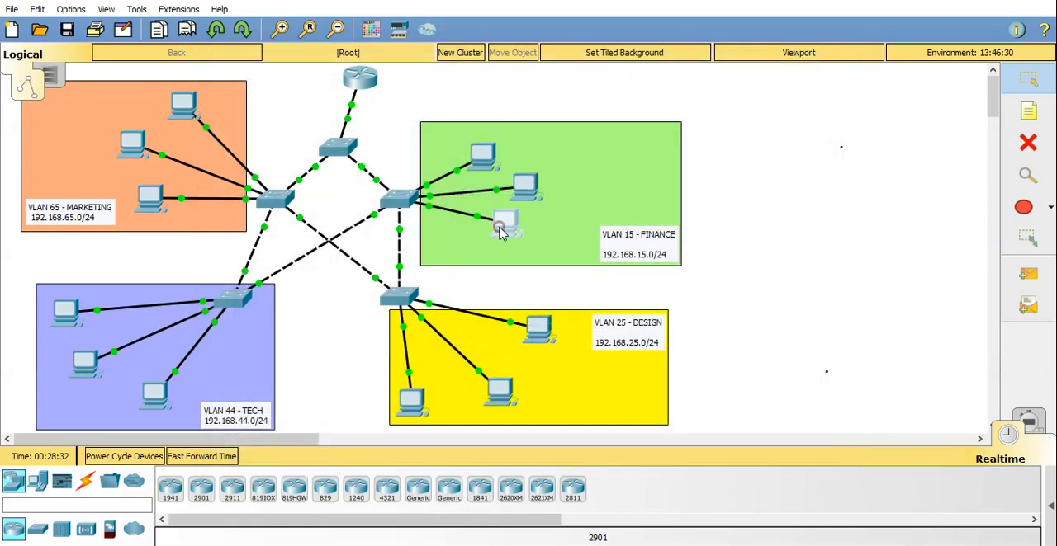
pyautogui.click(322, 85)
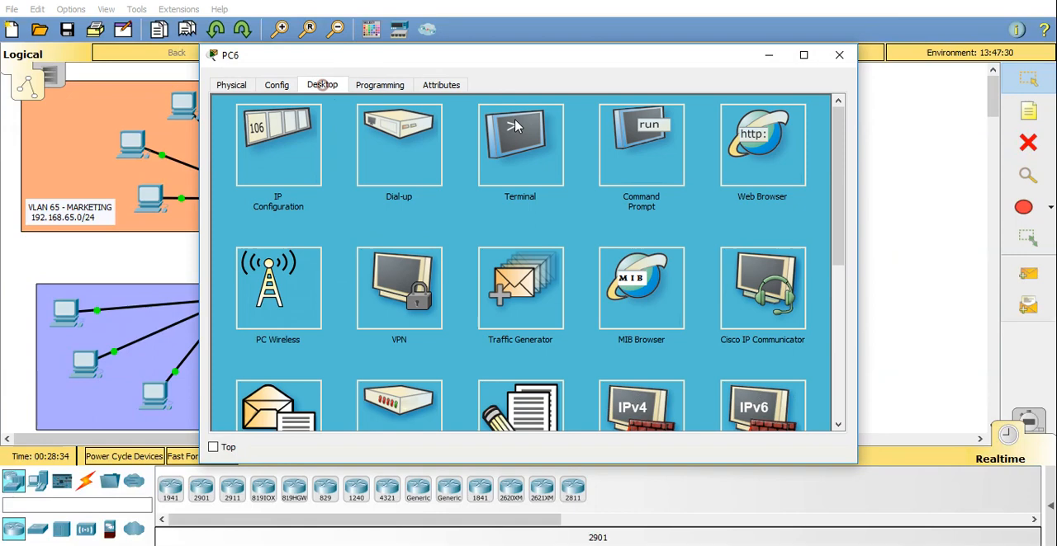
pyautogui.click(613, 139)
pyautogui.write('ipconfig')
pyautogui.press('Return')
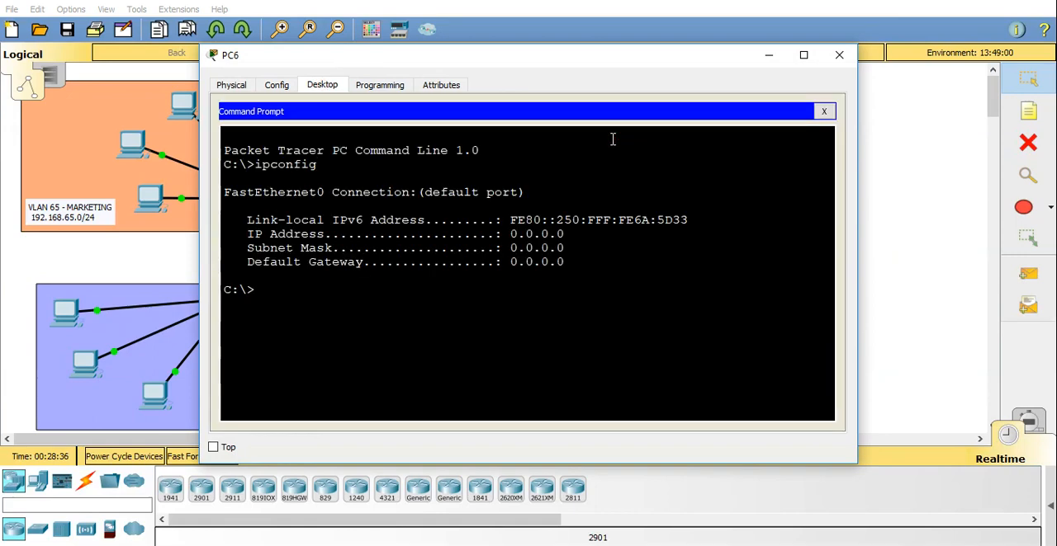
# Request a DHCP lease on PC6 with ipconfig /renew and put its window away.
pyautogui.write('ipconfi')
pyautogui.press('BackSpace')
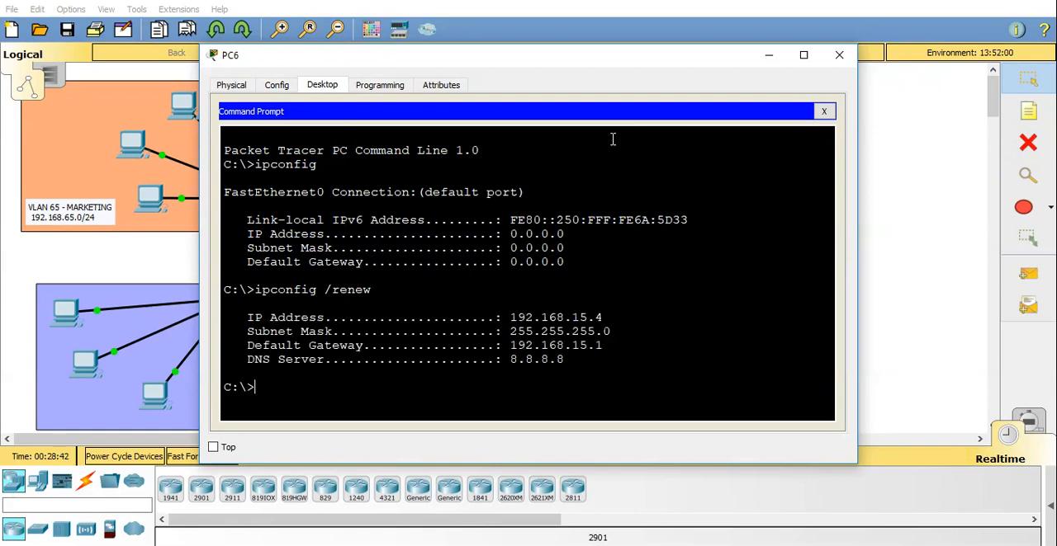
pyautogui.click(767, 55)
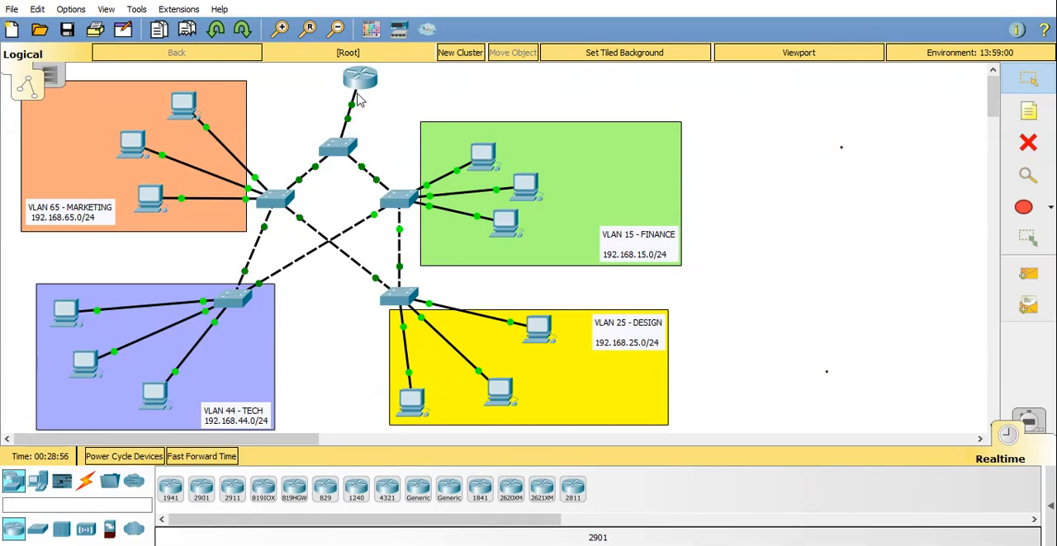
# Open PC3 in VLAN 25 and check its IP settings with ipconfig in the command prompt.
pyautogui.moveTo(365, 93)
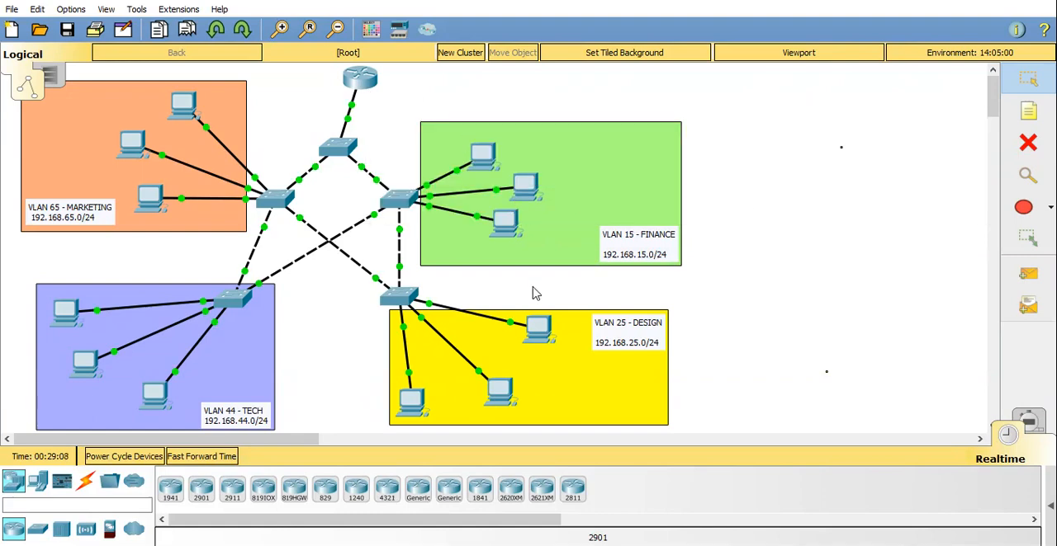
pyautogui.click(537, 326)
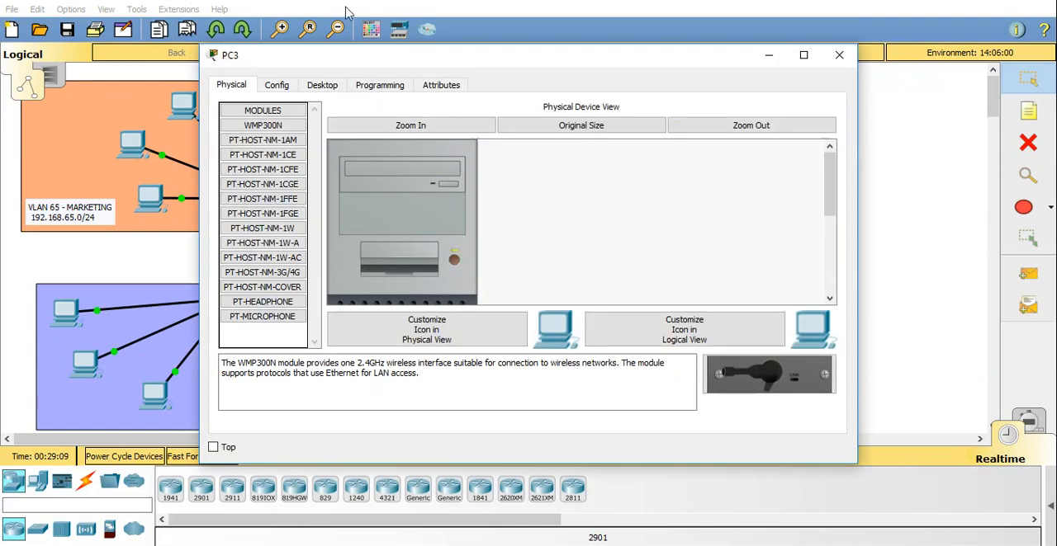
pyautogui.click(322, 85)
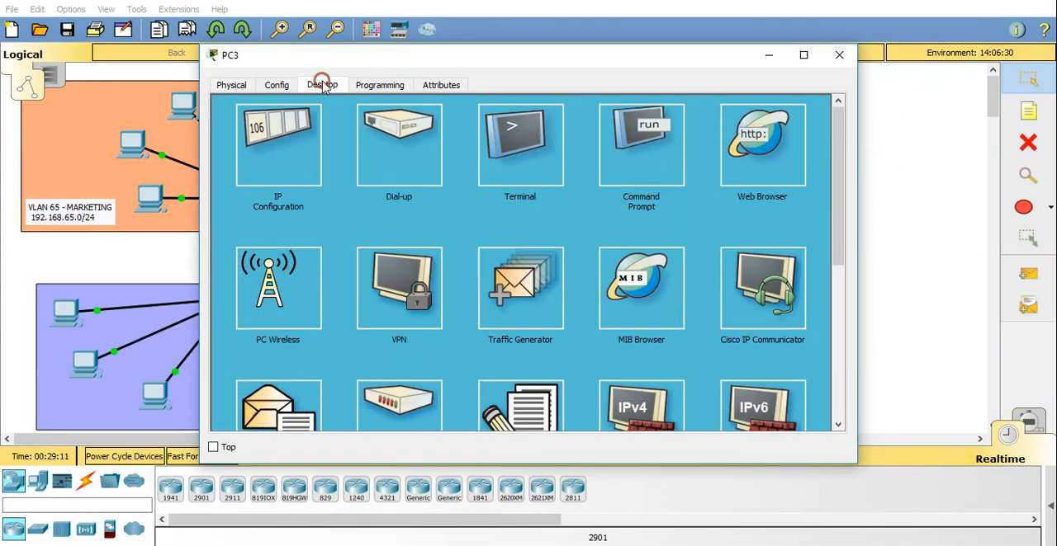
pyautogui.click(633, 130)
pyautogui.write('ipconfig')
pyautogui.press('Return')
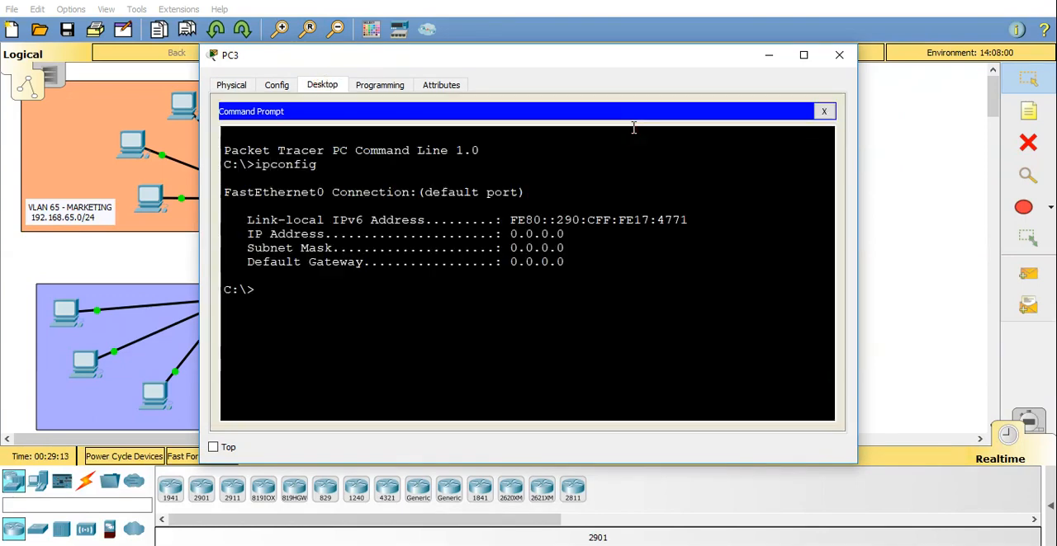
# Request a DHCP lease on PC3 with ipconfig /renew and put its window away.
pyautogui.write('ipconfig /')
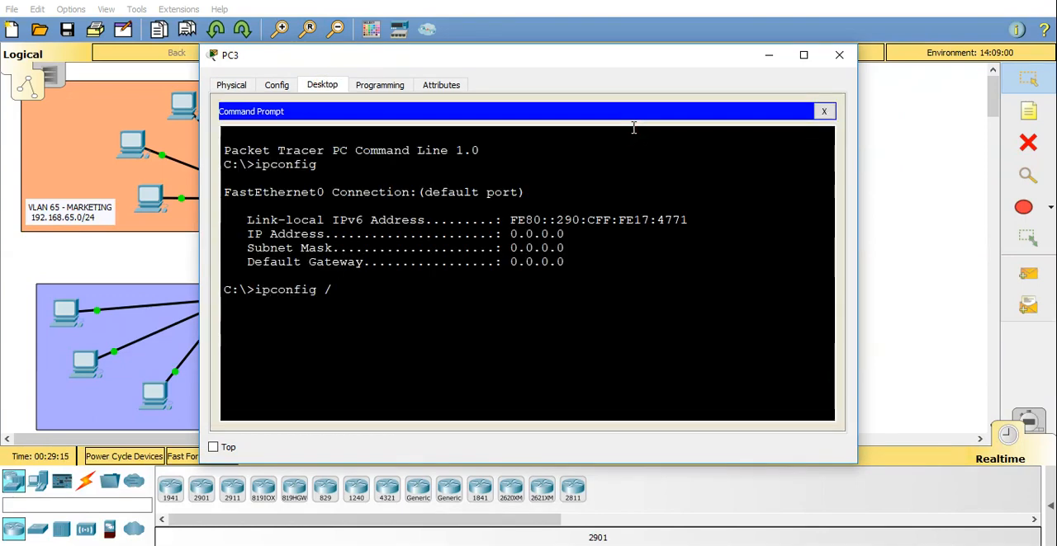
pyautogui.write('renew')
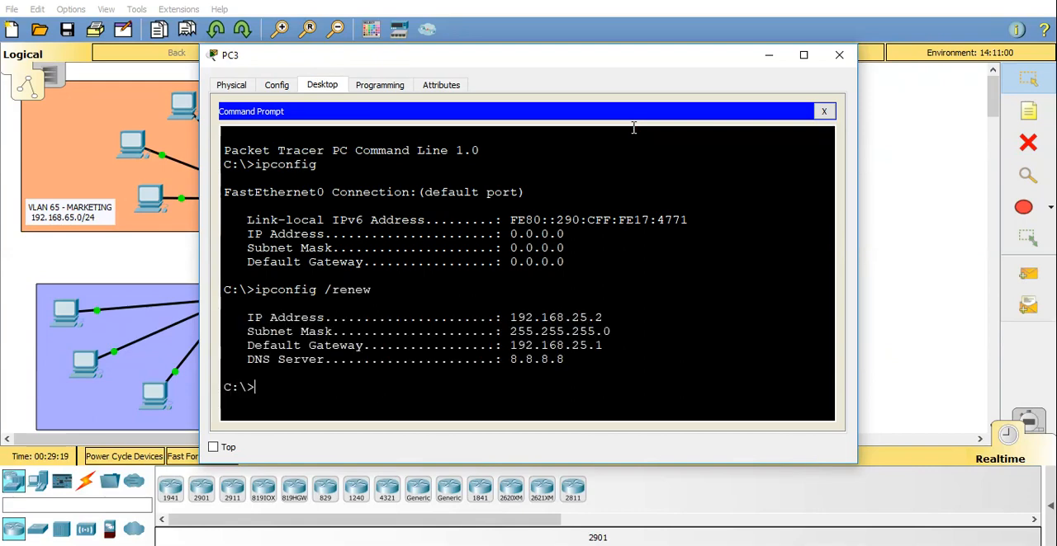
pyautogui.click(768, 55)
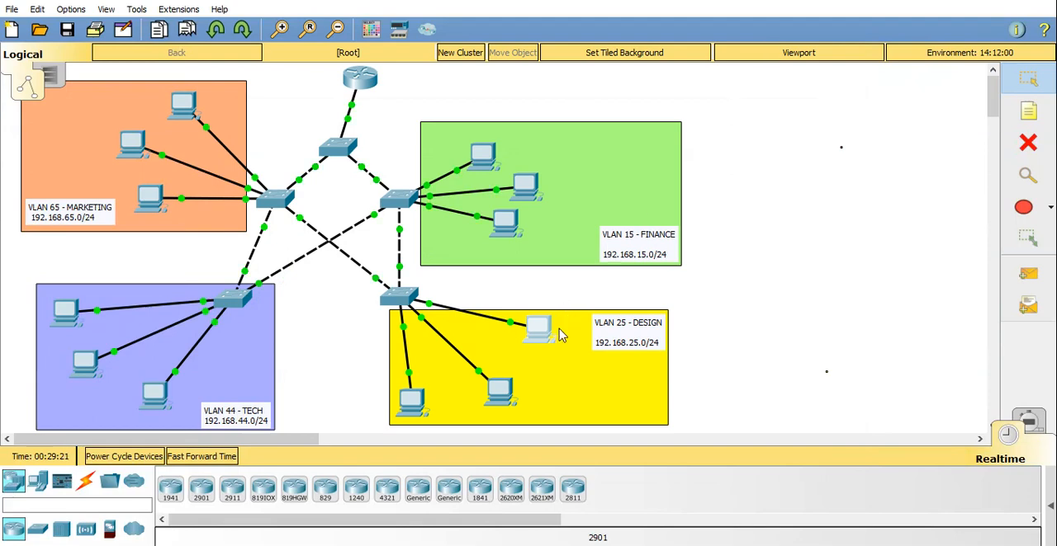
# On PC2 in VLAN 25, check the IP settings with ipconfig and request a DHCP lease with ipconfig /renew.
pyautogui.click(503, 388)
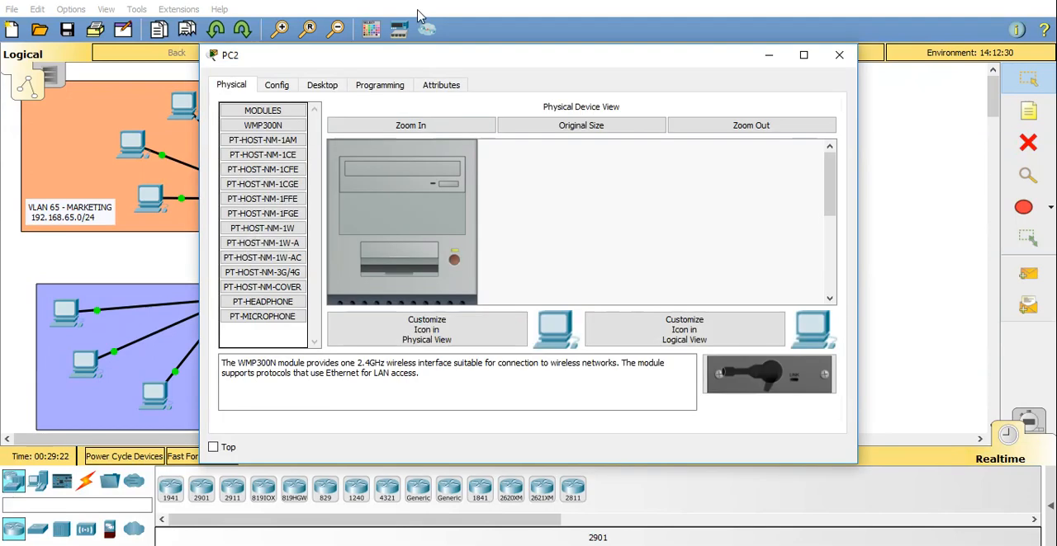
pyautogui.click(322, 86)
pyautogui.click(627, 146)
pyautogui.write('ip')
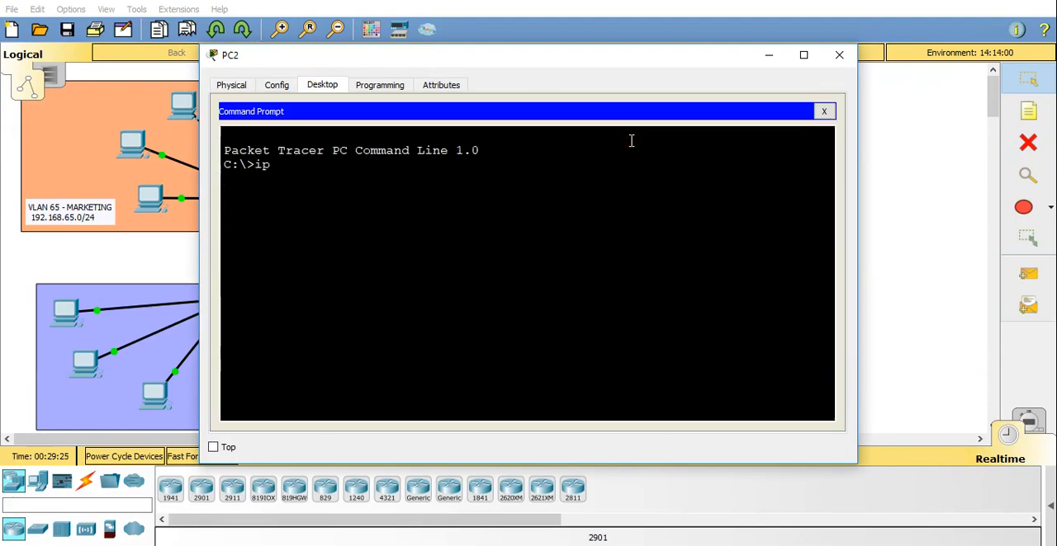
pyautogui.write('config')
pyautogui.press('Return')
pyautogui.write('ipconfi')
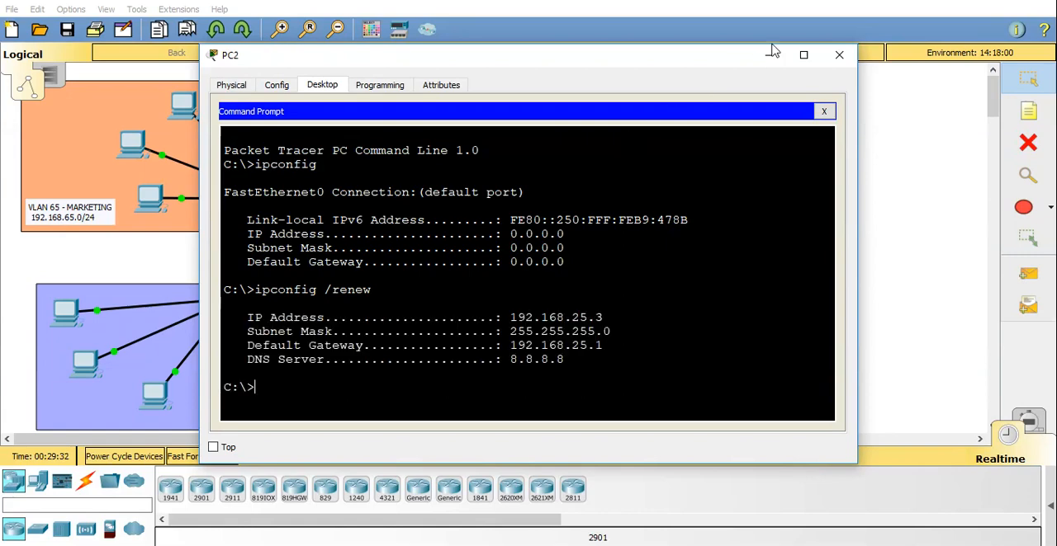
pyautogui.click(836, 52)
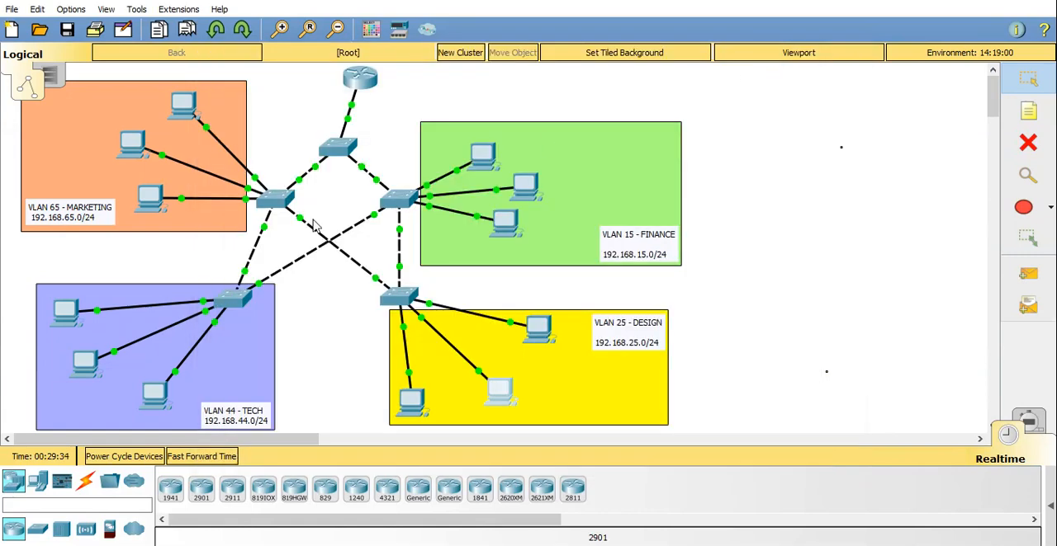
# Open PC1 in VLAN 44 and check its IP settings with ipconfig in the command prompt.
pyautogui.click(149, 394)
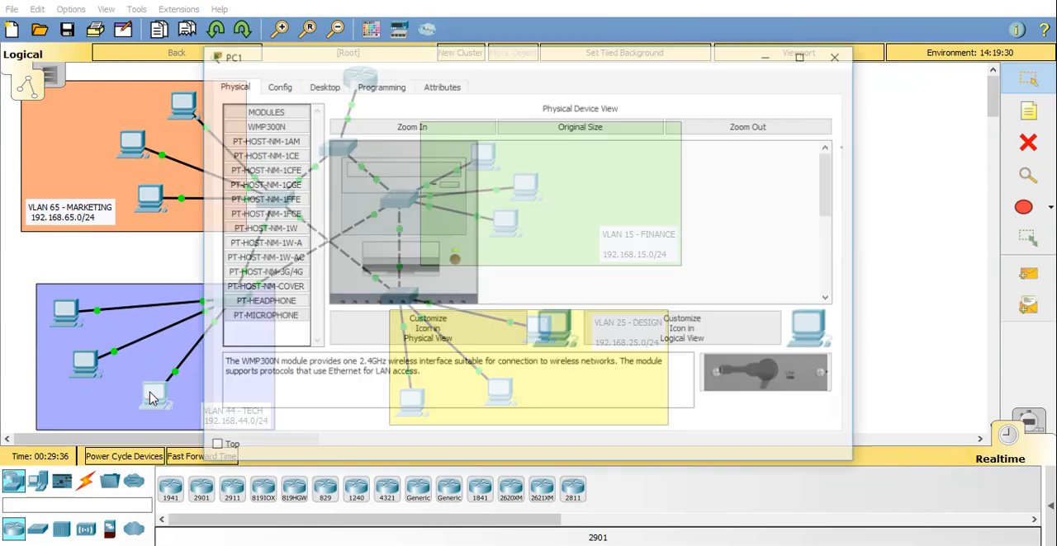
pyautogui.click(334, 86)
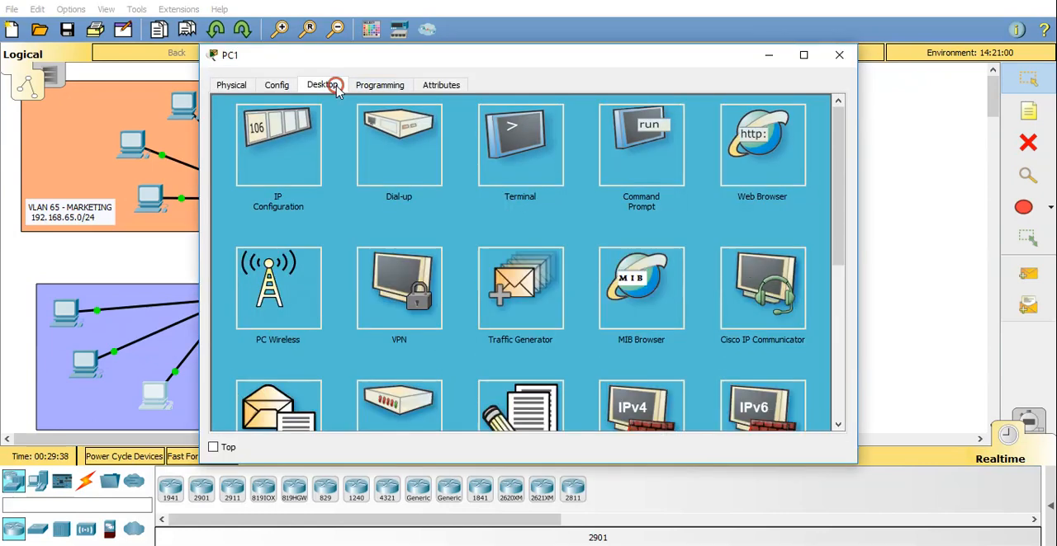
pyautogui.click(640, 137)
pyautogui.write('ipconfig')
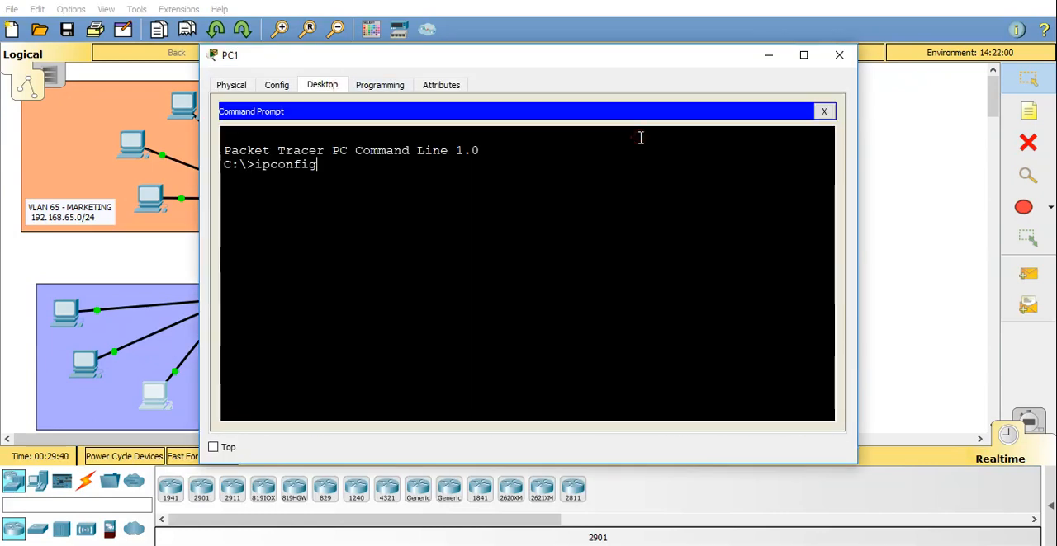
pyautogui.press('Return')
# Request a DHCP lease on PC1 with ipconfig /renew and put its window away.
pyautogui.write('ipconf')
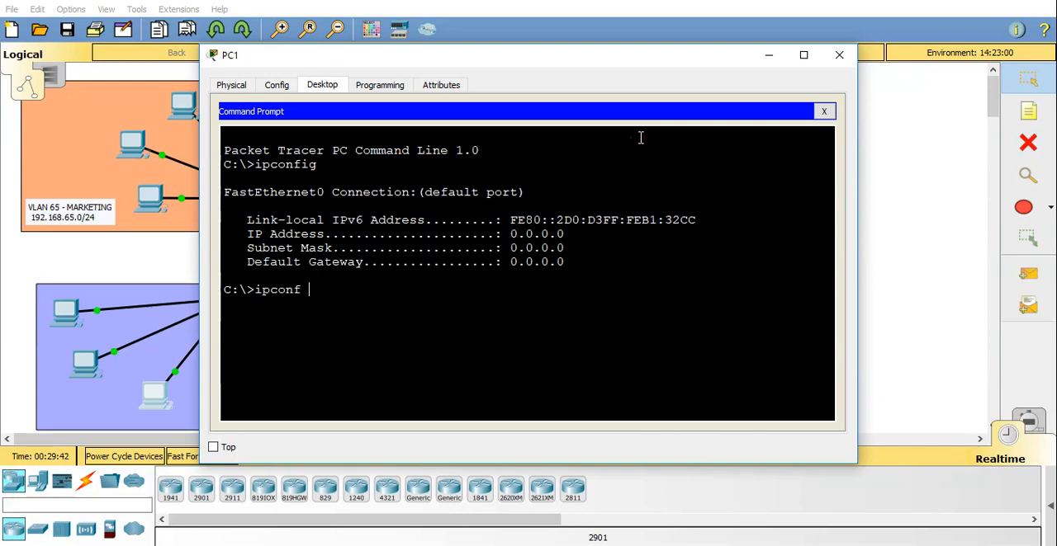
pyautogui.write('ig /rene')
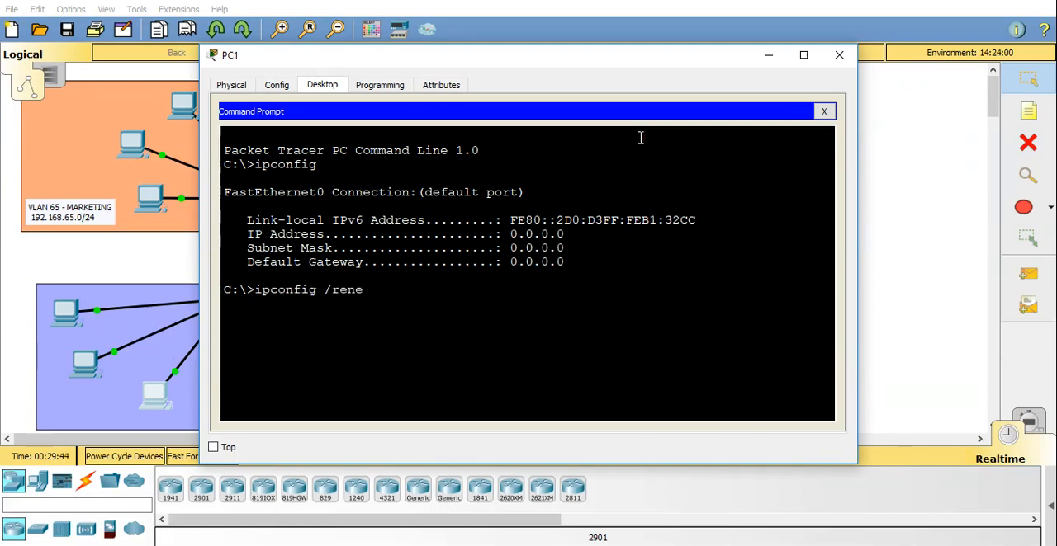
pyautogui.write('w')
pyautogui.press('Return')
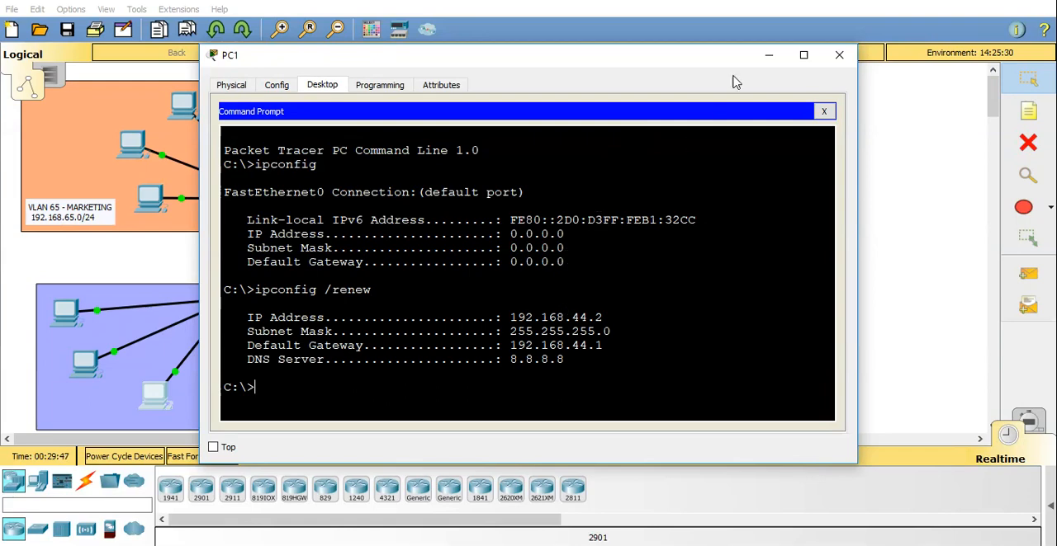
pyautogui.click(769, 54)
# Open PC11 in VLAN 65 and check its IP settings with ipconfig in the command prompt.
pyautogui.click(181, 107)
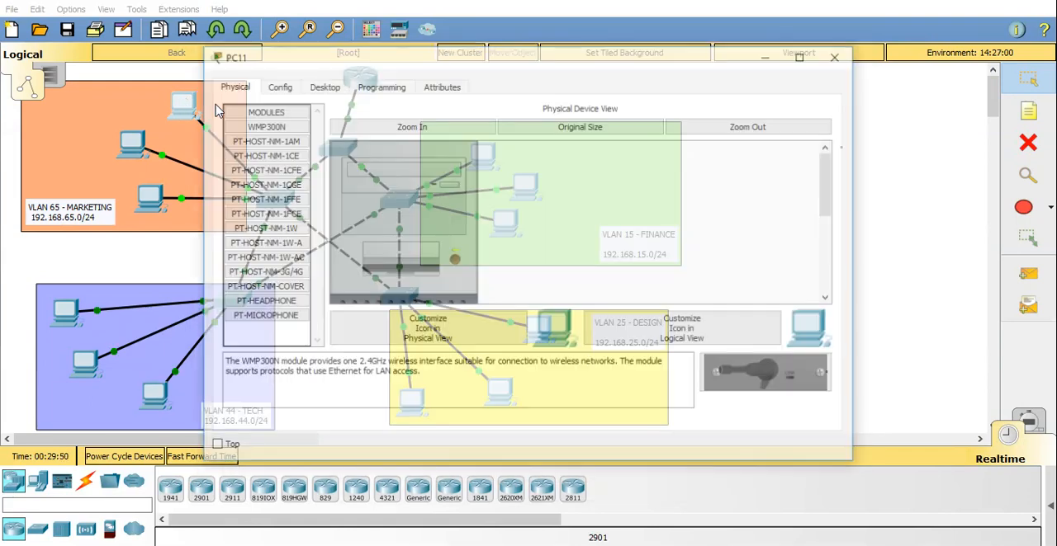
pyautogui.click(322, 85)
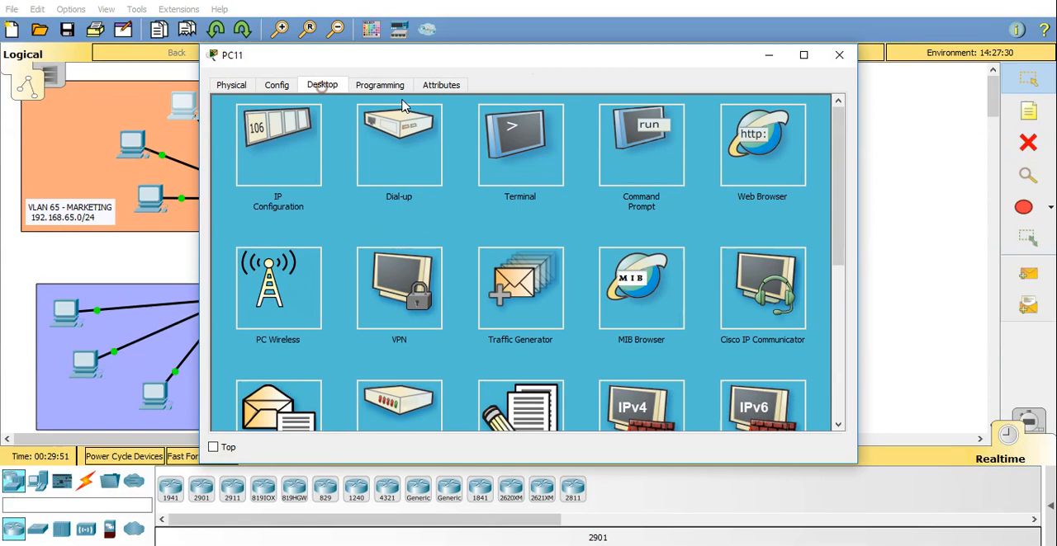
pyautogui.click(641, 133)
pyautogui.write('ipconfig')
pyautogui.press('Return')
# Request a DHCP lease on PC11 with ipconfig /renew.
pyautogui.write('ip')
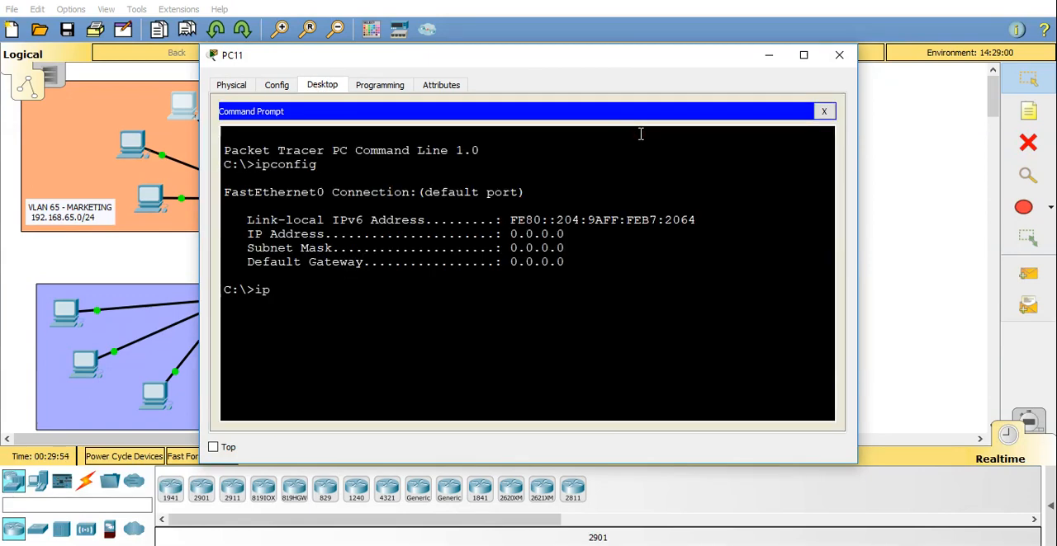
pyautogui.write('config /renew')
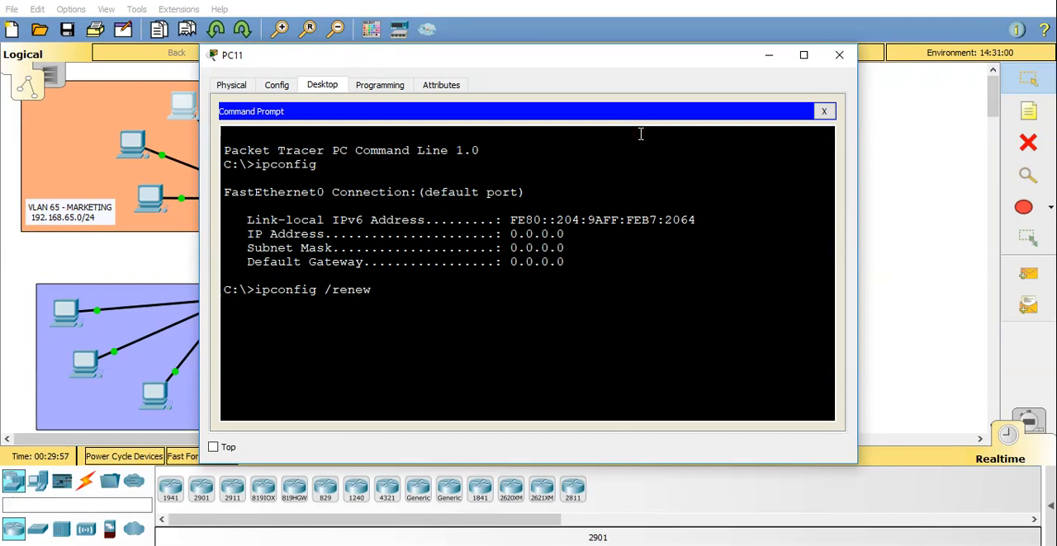
pyautogui.press('Return')
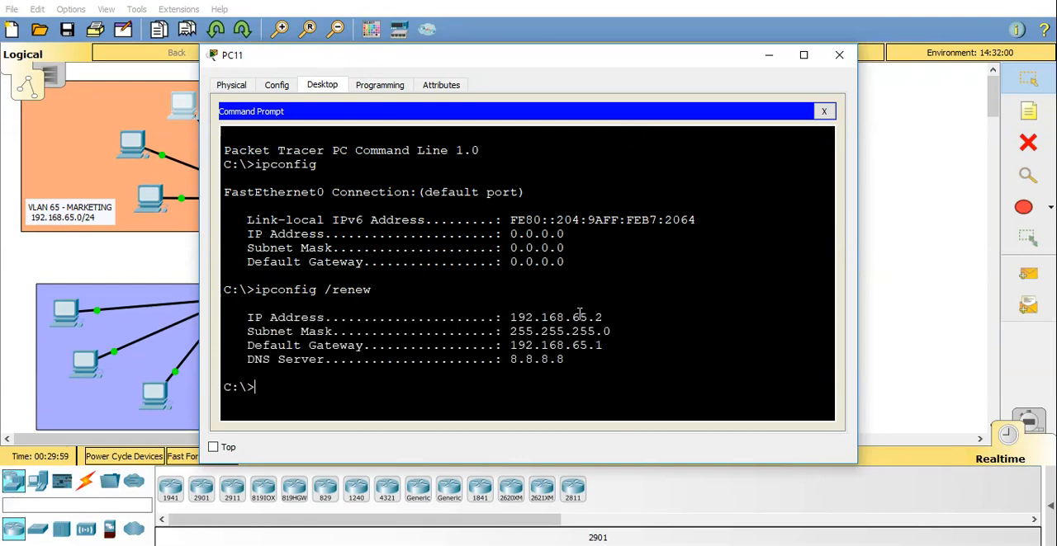
# Ping the VLAN 65 default gateway 192.168.65.1 from PC11 to test connectivity.
pyautogui.write('ping 192.1')
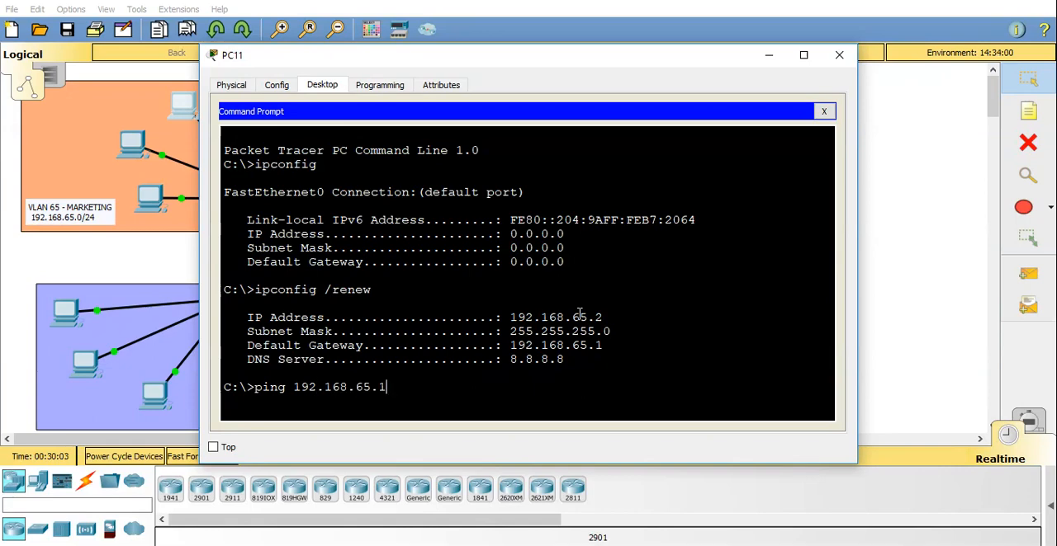
pyautogui.write('68.65.1')
pyautogui.press('Return')
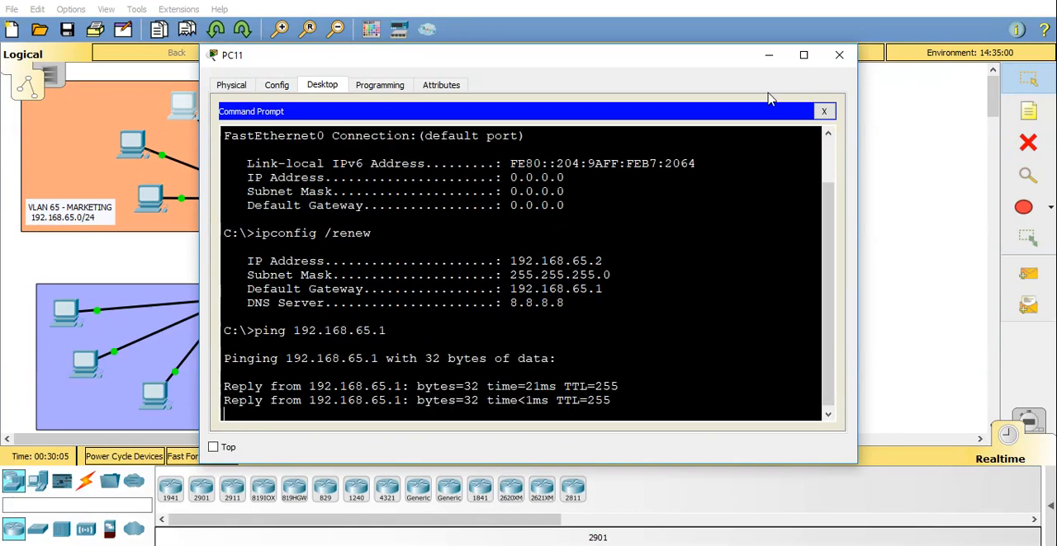
# Put PC11's window away and ping the VLAN 15 default gateway 192.168.15.1 from PC8's command prompt.
pyautogui.click(768, 56)
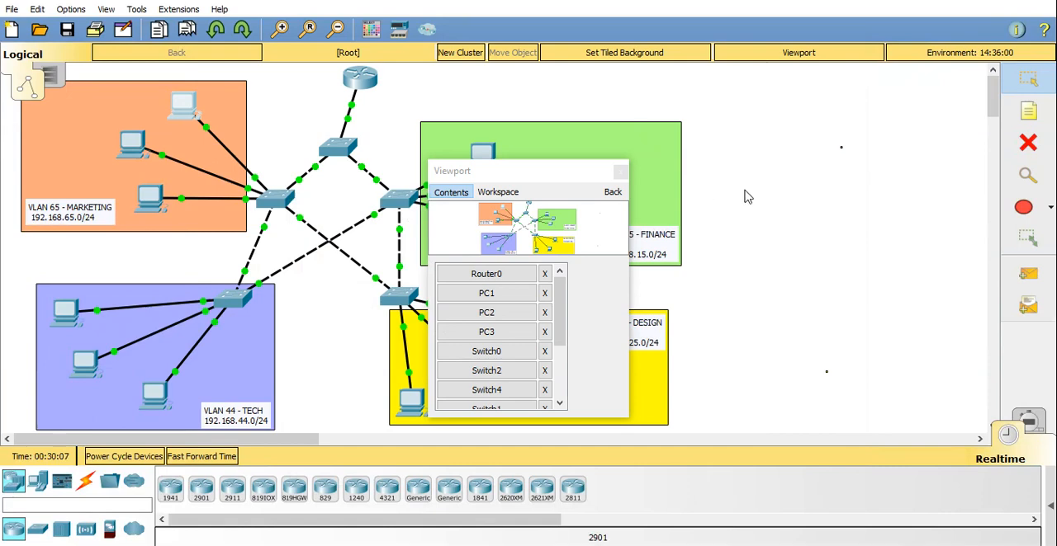
pyautogui.click(621, 171)
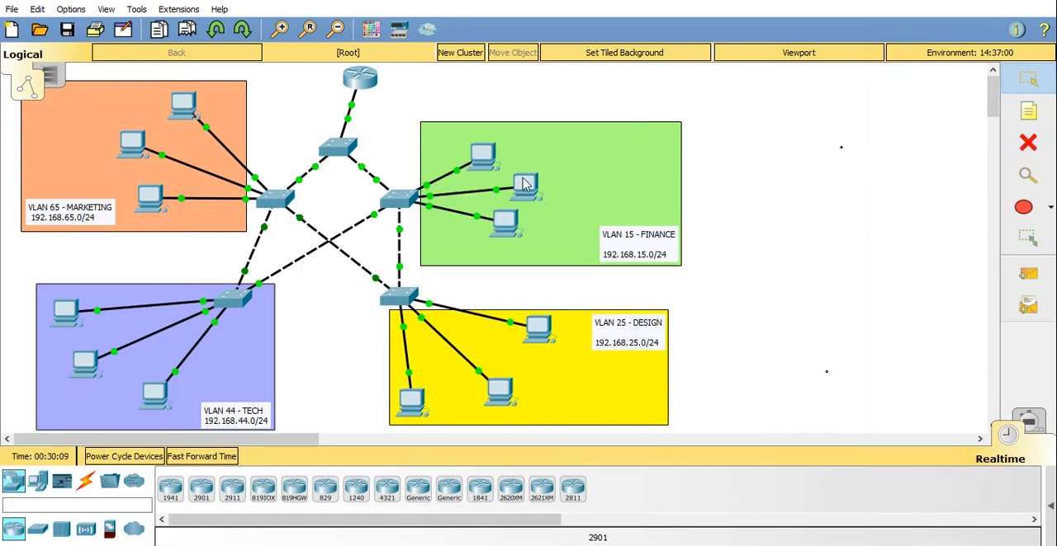
pyautogui.click(488, 158)
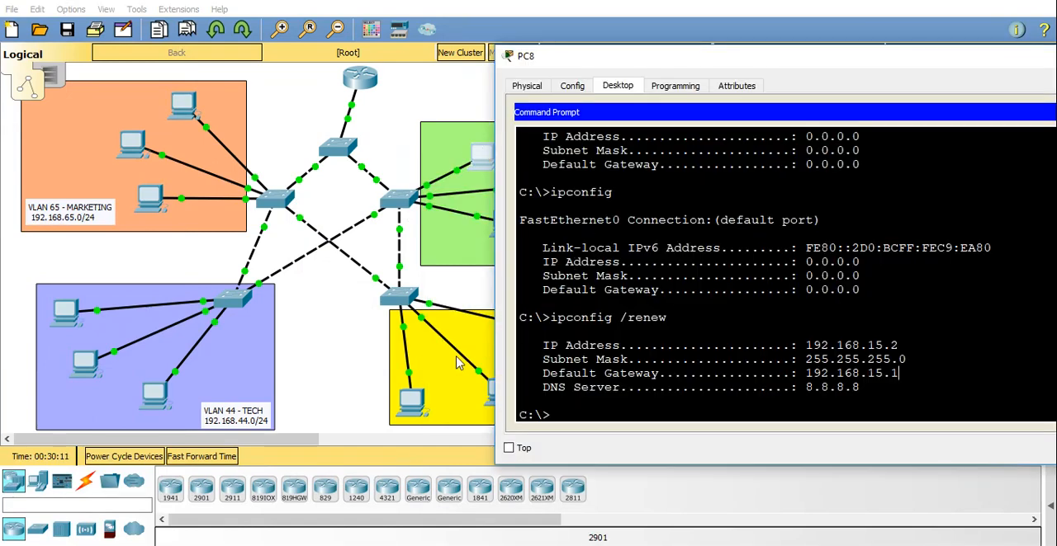
pyautogui.click(570, 415)
pyautogui.write('ping 192.168.15')
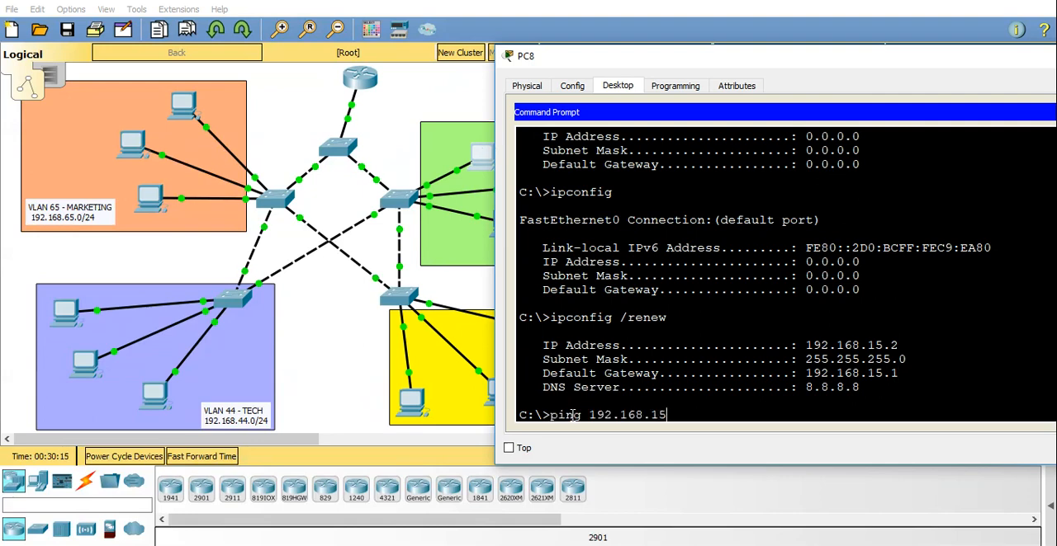
pyautogui.write('.1')
pyautogui.press('Return')
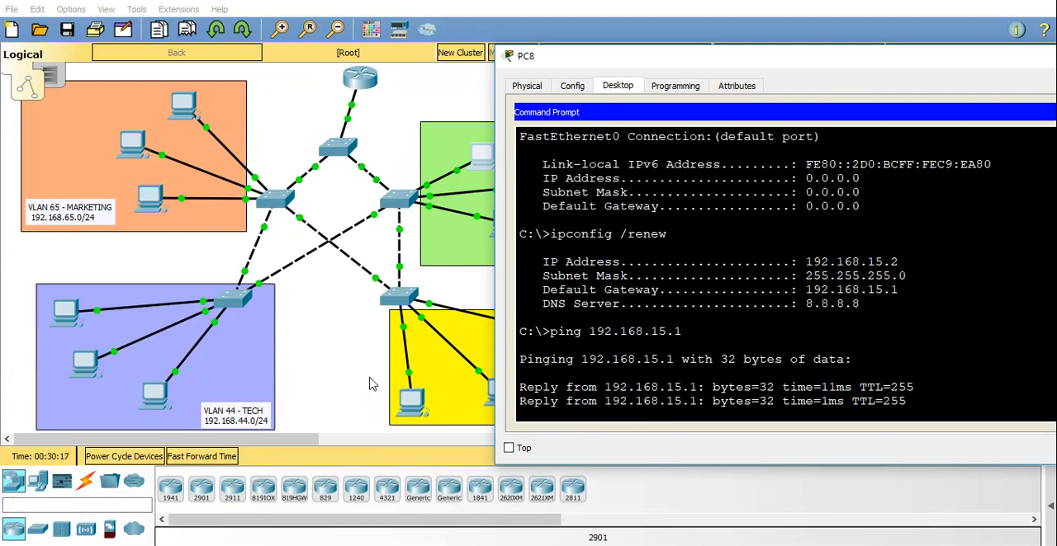
# Ping the VLAN 25 default gateway 192.168.25.1 from PC3's command prompt and put its window away.
pyautogui.click(335, 373)
pyautogui.click(529, 337)
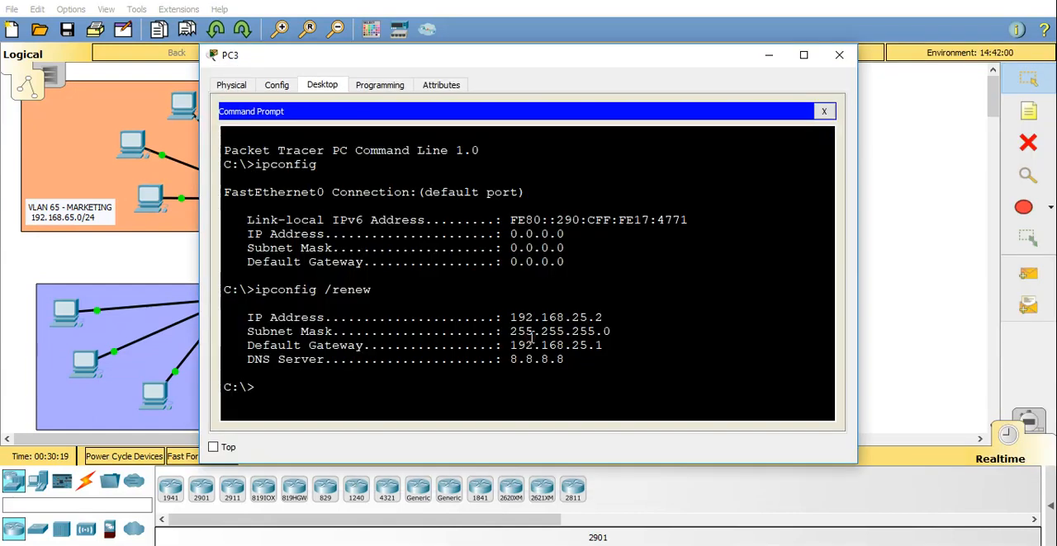
pyautogui.write('ping 192.168.')
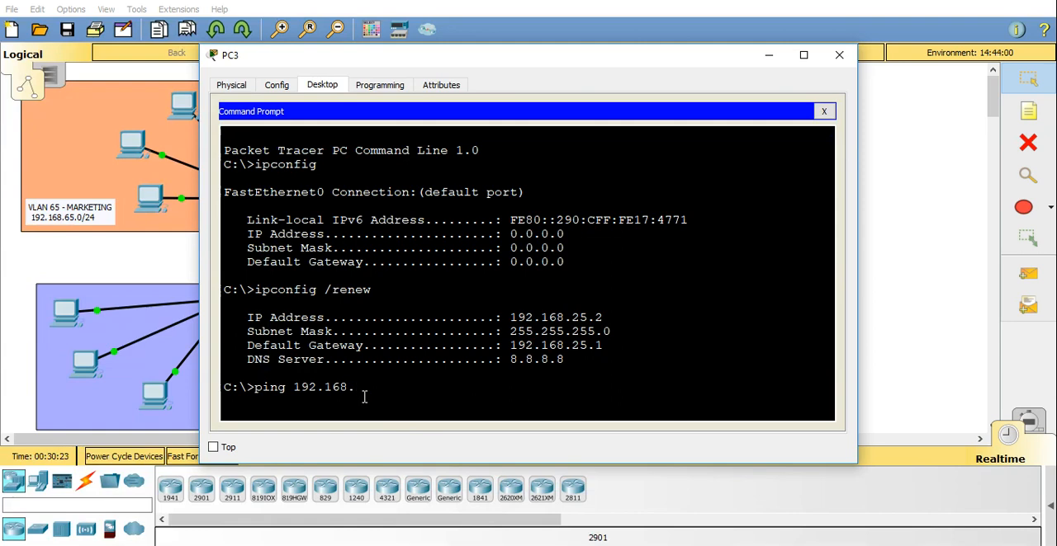
pyautogui.write('25.1')
pyautogui.press('Return')
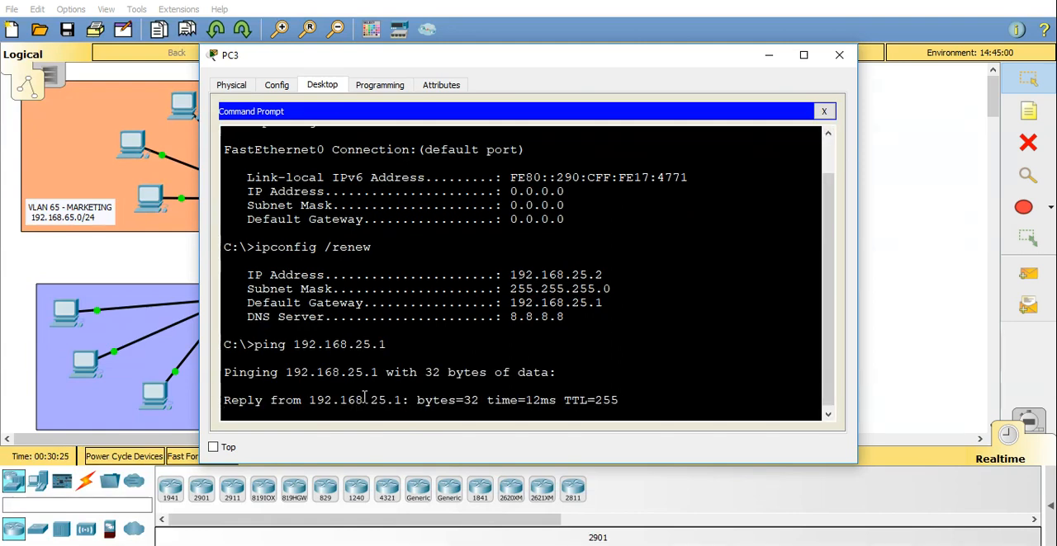
pyautogui.click(767, 57)
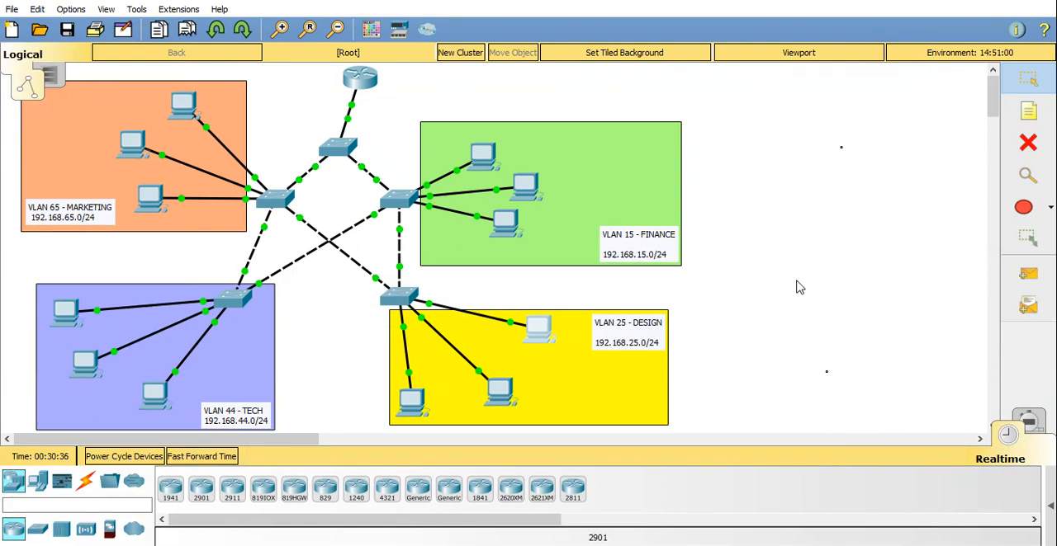
# Add a generic PC to the empty workspace between and just outside the VLAN 15 and VLAN 25 areas.
pyautogui.click(39, 482)
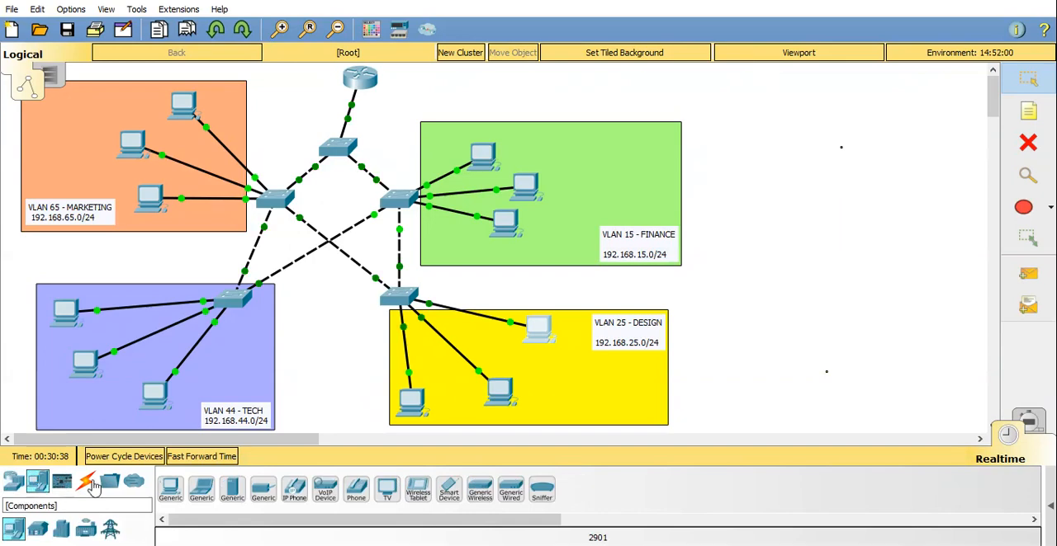
pyautogui.click(170, 489)
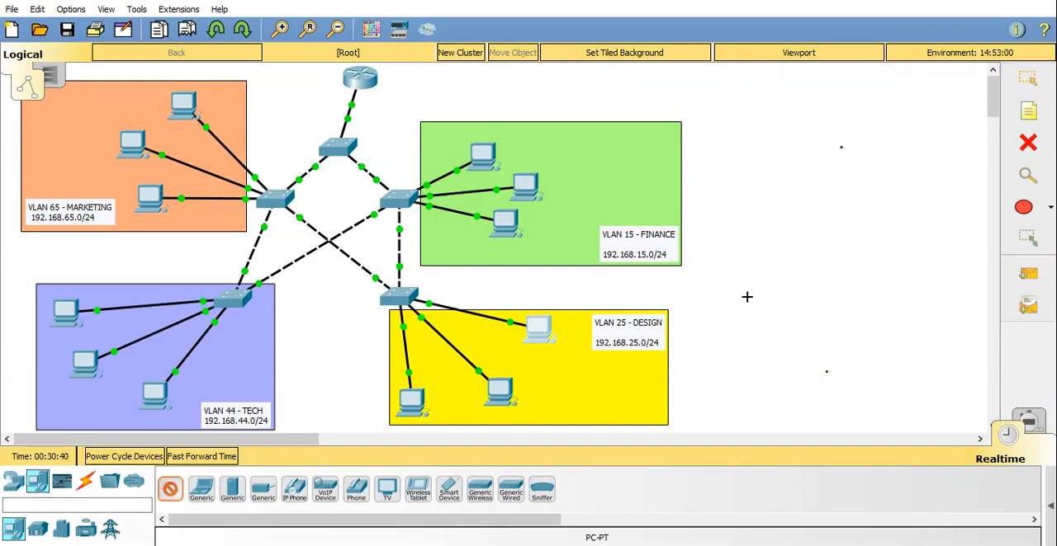
pyautogui.click(719, 288)
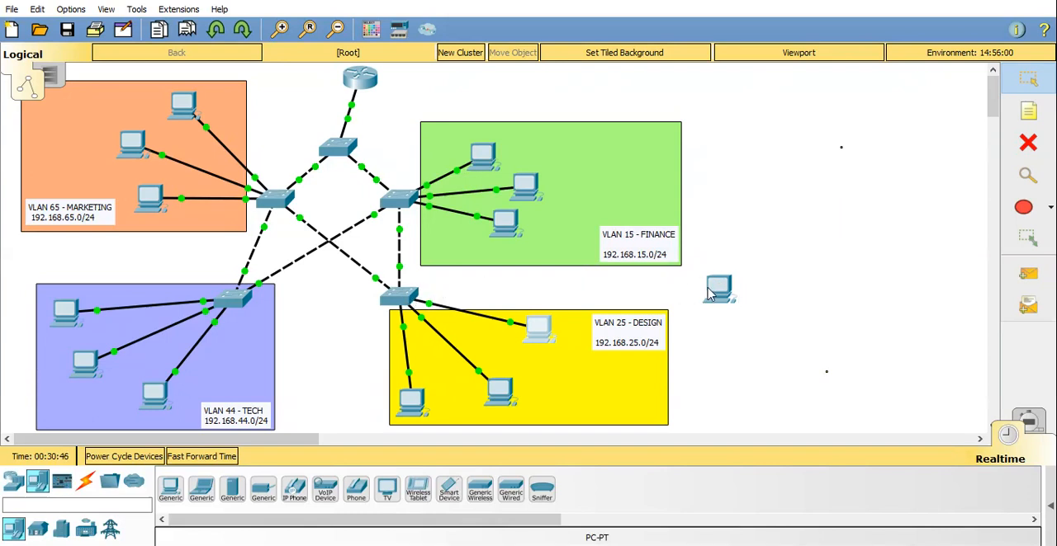
pyautogui.moveTo(708, 296); pyautogui.dragTo(685, 299)
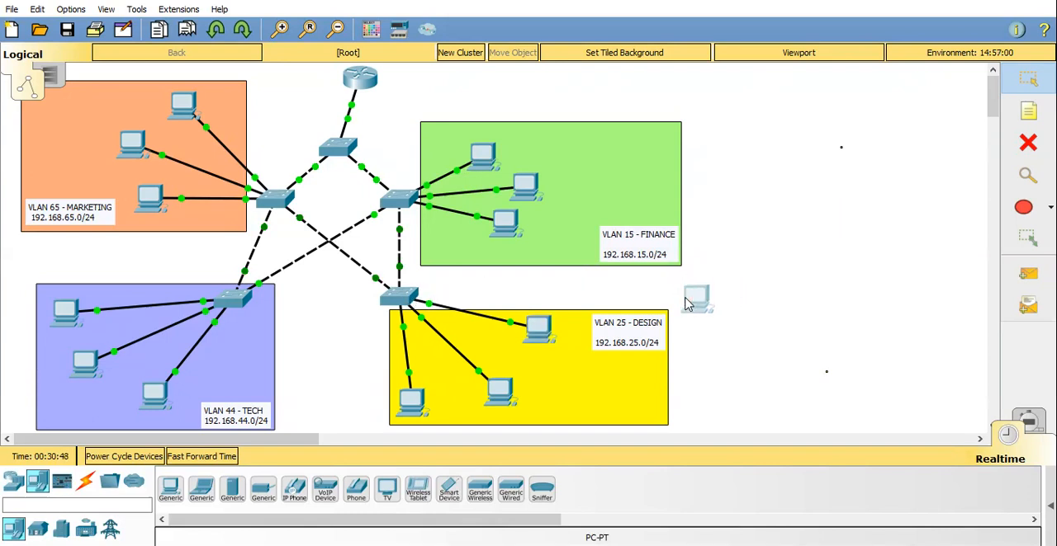
pyautogui.click(694, 297)
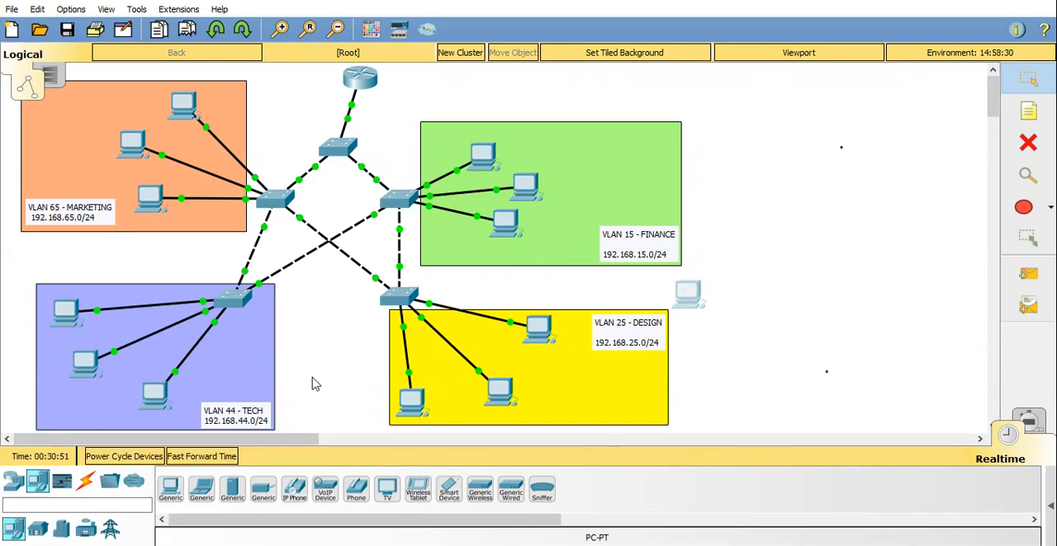
# Cable the VLAN 25 switch to the new PC with an automatically chosen connection and shift the PC slightly outward.
pyautogui.click(85, 481)
pyautogui.click(169, 490)
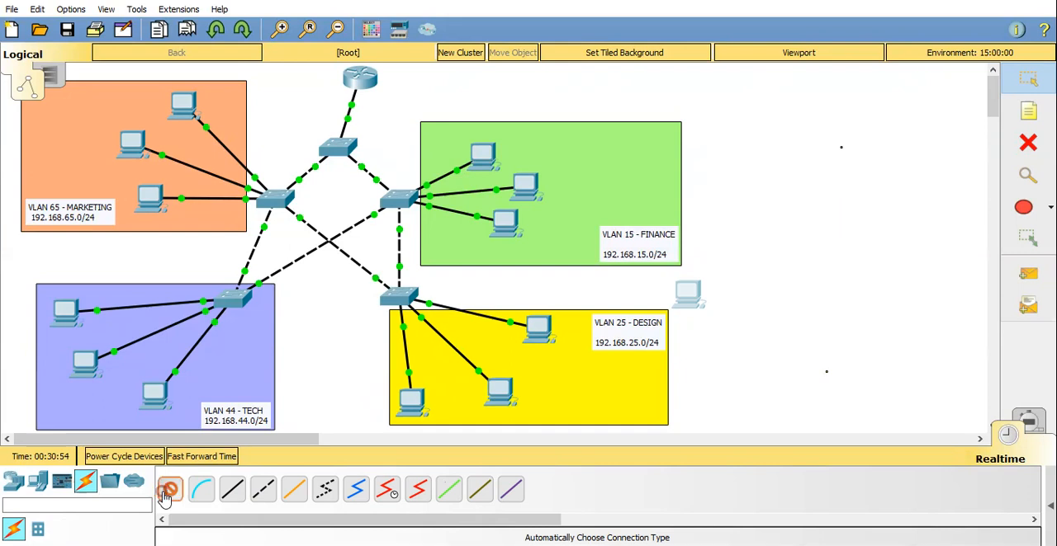
pyautogui.click(389, 297)
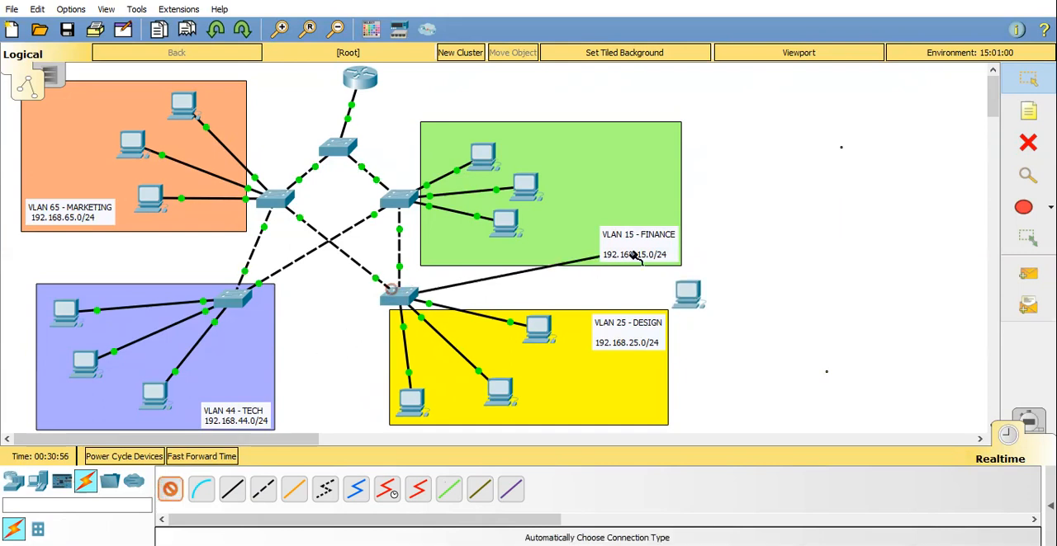
pyautogui.click(685, 296)
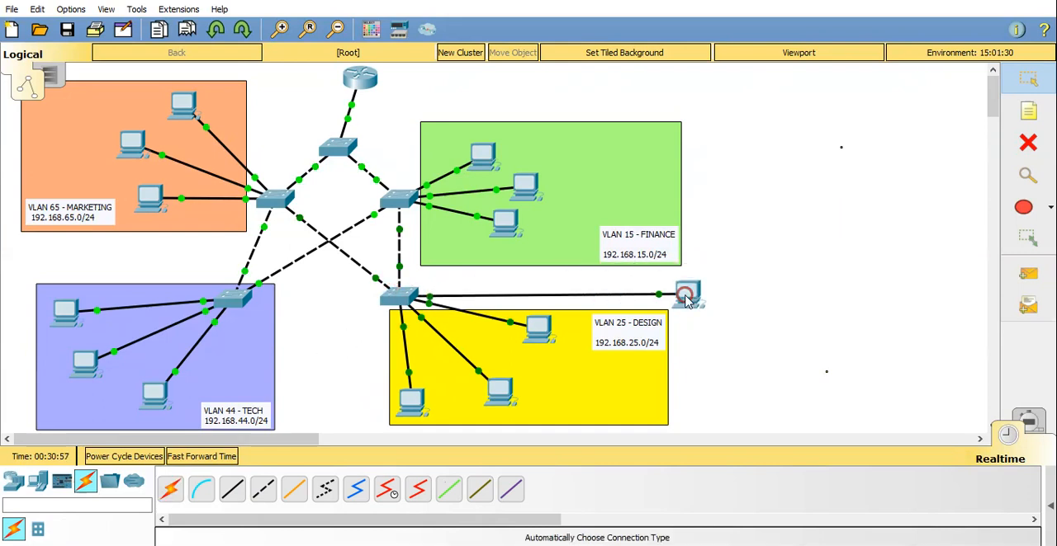
pyautogui.click(749, 373)
pyautogui.moveTo(695, 305); pyautogui.dragTo(718, 290)
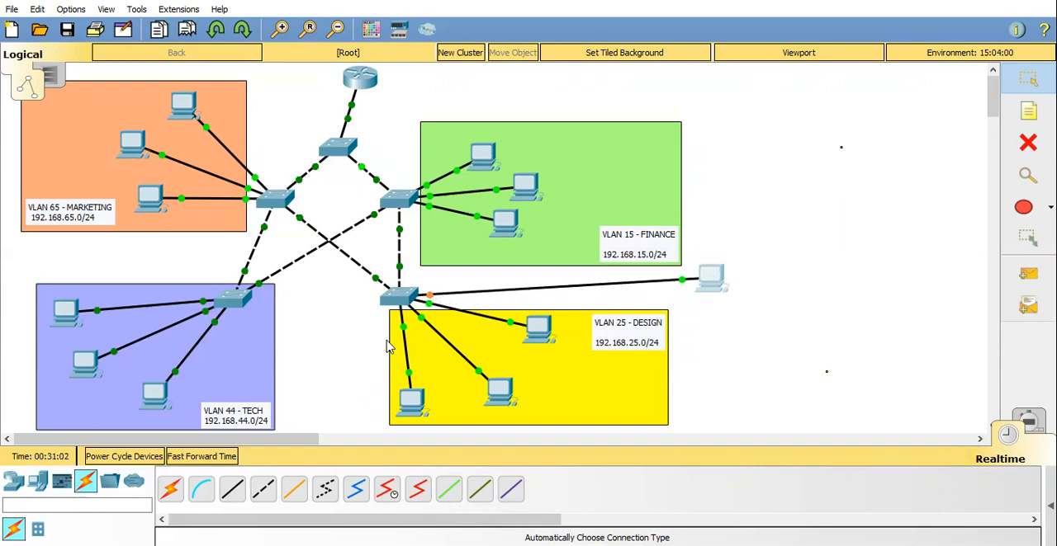
# Fast-forward the simulation time so the new PC's link can settle.
pyautogui.click(212, 463)
pyautogui.click(208, 460)
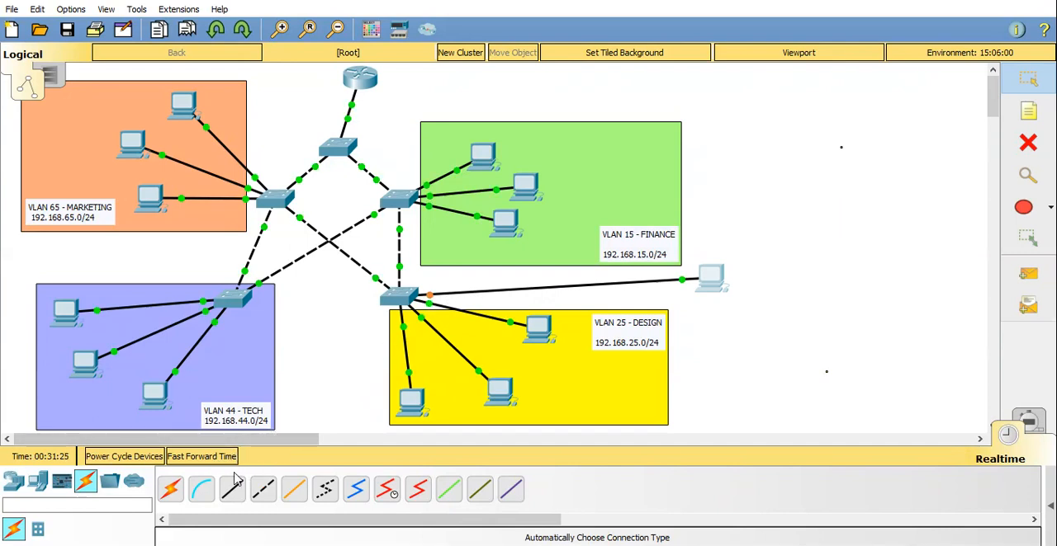
pyautogui.click(212, 461)
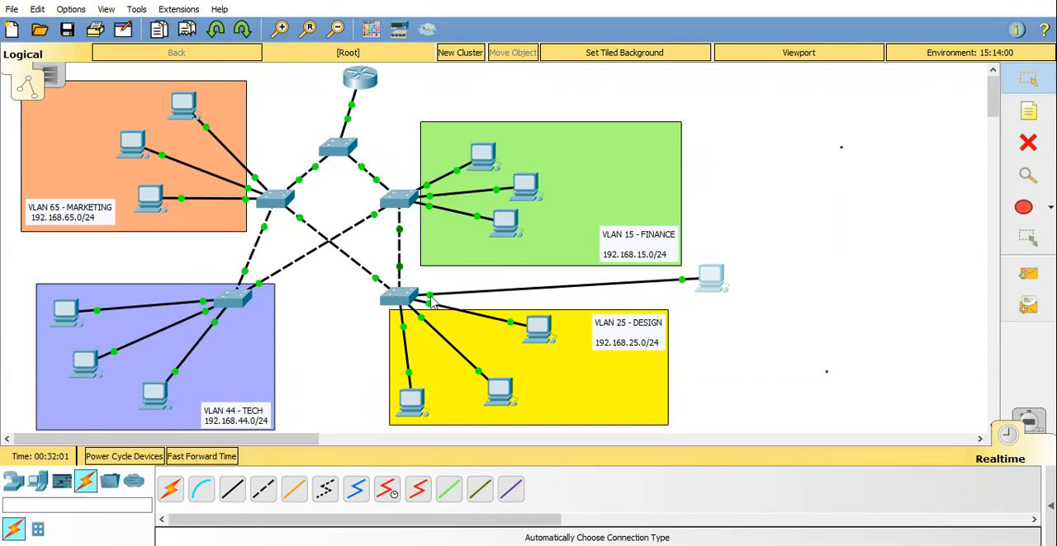
# Open Switch4's CLI and enter interface configuration mode for FastEthernet0/6.
pyautogui.click(395, 295)
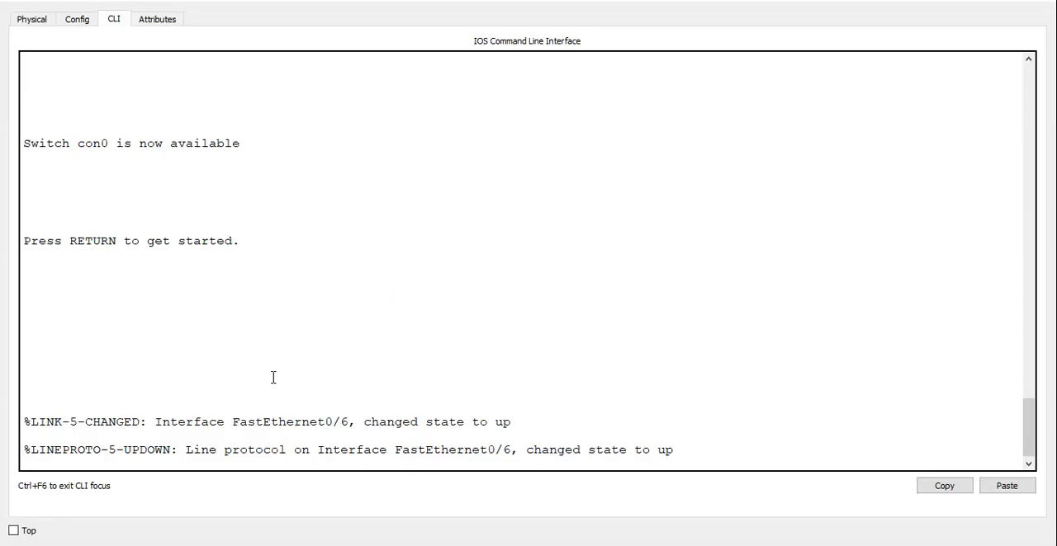
pyautogui.press('Return')
pyautogui.press('Return')
pyautogui.press('Return')
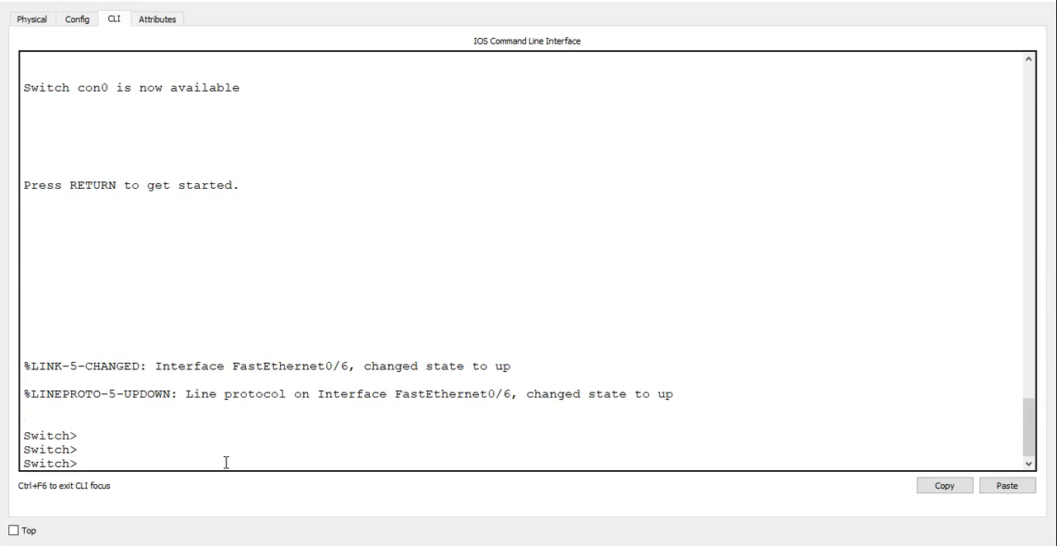
pyautogui.write('en')
pyautogui.press('Return')
pyautogui.write('conf t')
pyautogui.press('Return')
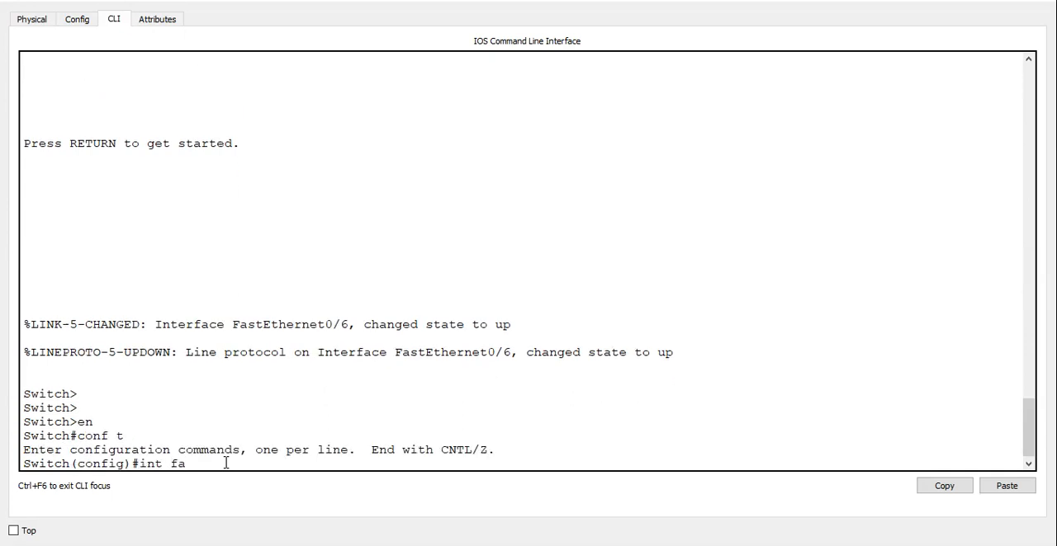
pyautogui.write('int fa0/6')
pyautogui.press('Return')
# Set Switch4's FastEthernet0/6 to access mode and assign it to VLAN 44.
pyautogui.write('switchpor')
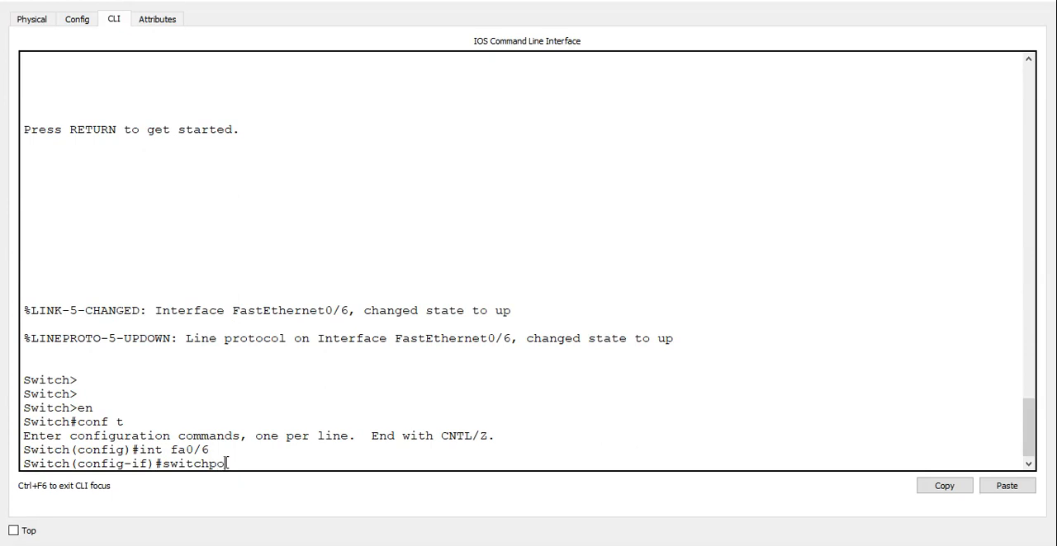
pyautogui.write('t mode acces')
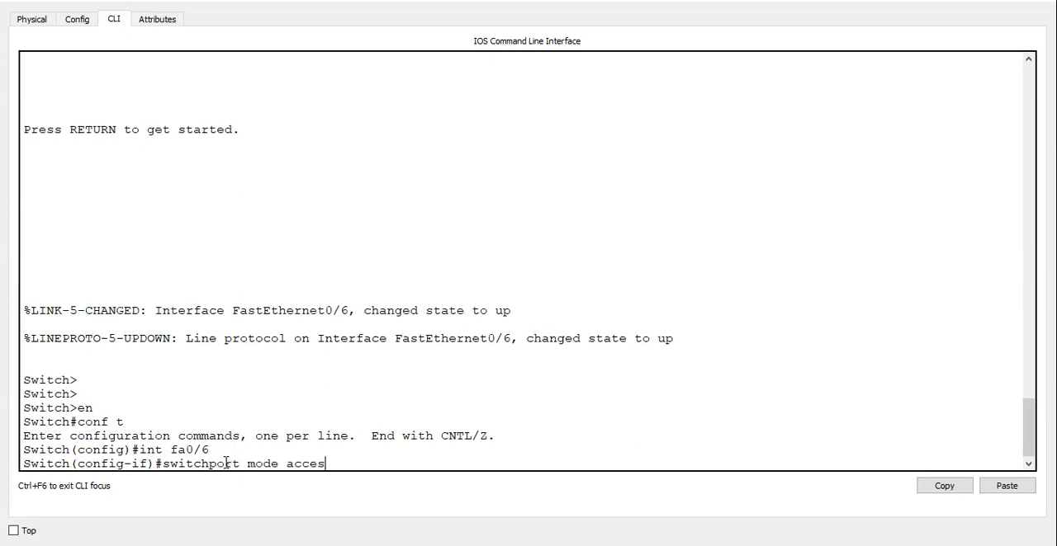
pyautogui.write('s')
pyautogui.press('Return')
pyautogui.write('switchport')
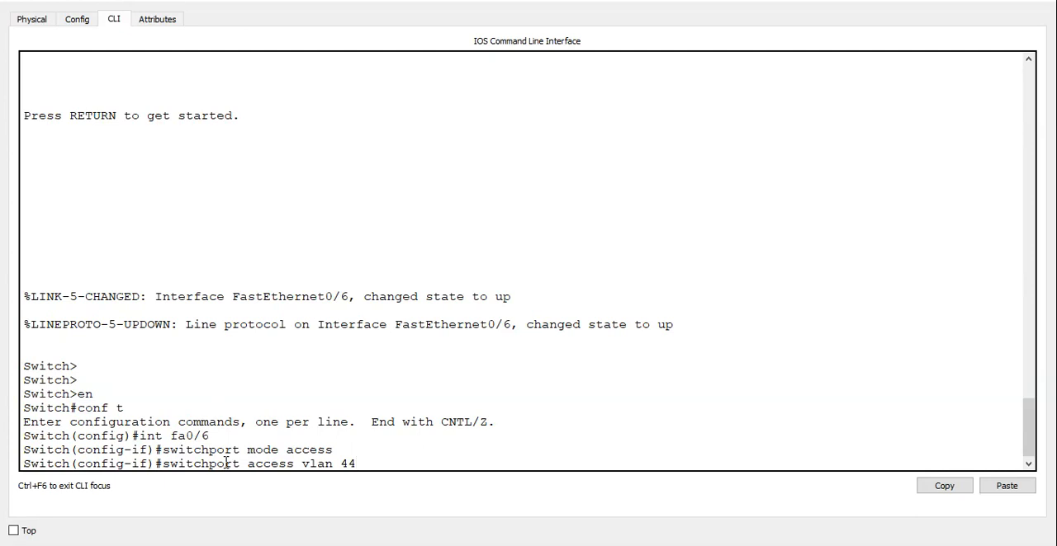
pyautogui.write('access vlan 44')
pyautogui.press('Return')
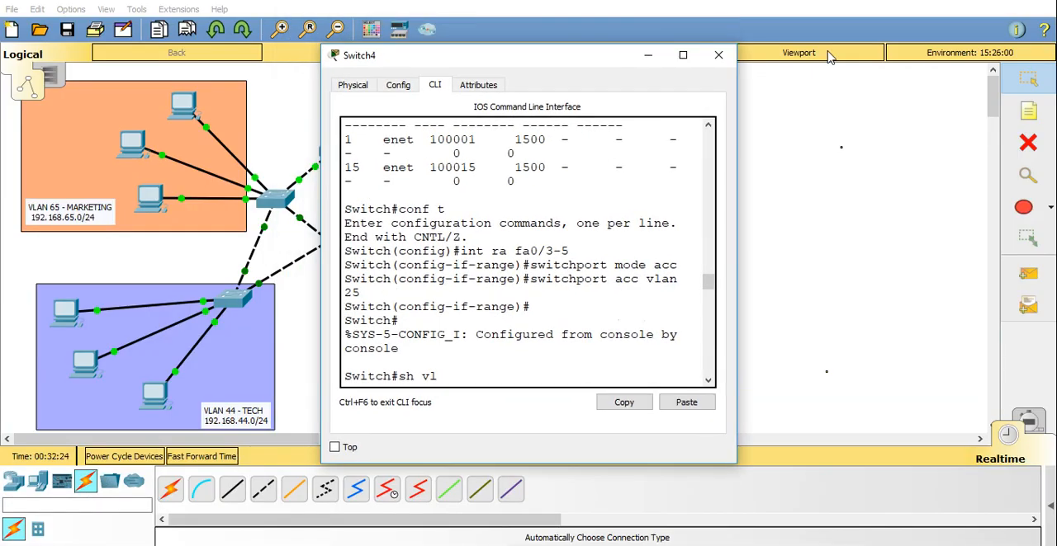
# Enable spanning-tree PortFast on Switch4's FastEthernet0/6.
pyautogui.moveTo(573, 69); pyautogui.dragTo(901, 49)
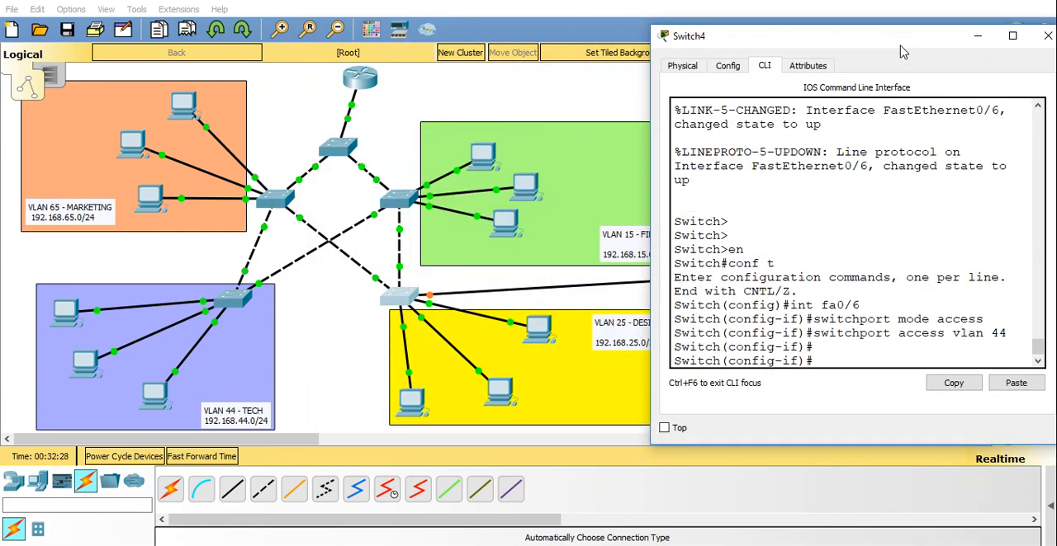
pyautogui.write('span')
pyautogui.press('Tab')
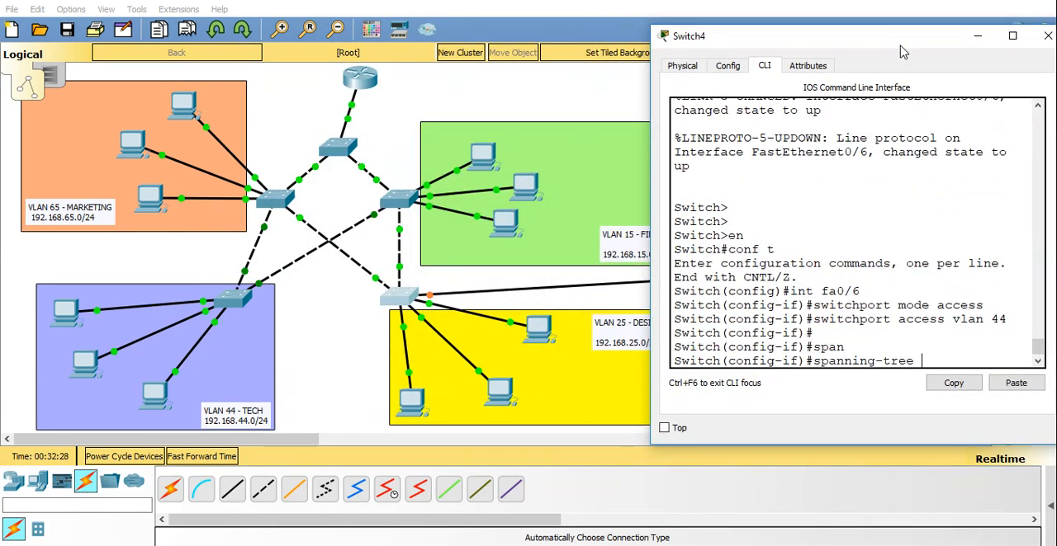
pyautogui.write('por')
pyautogui.press('Tab')
pyautogui.press('Return')
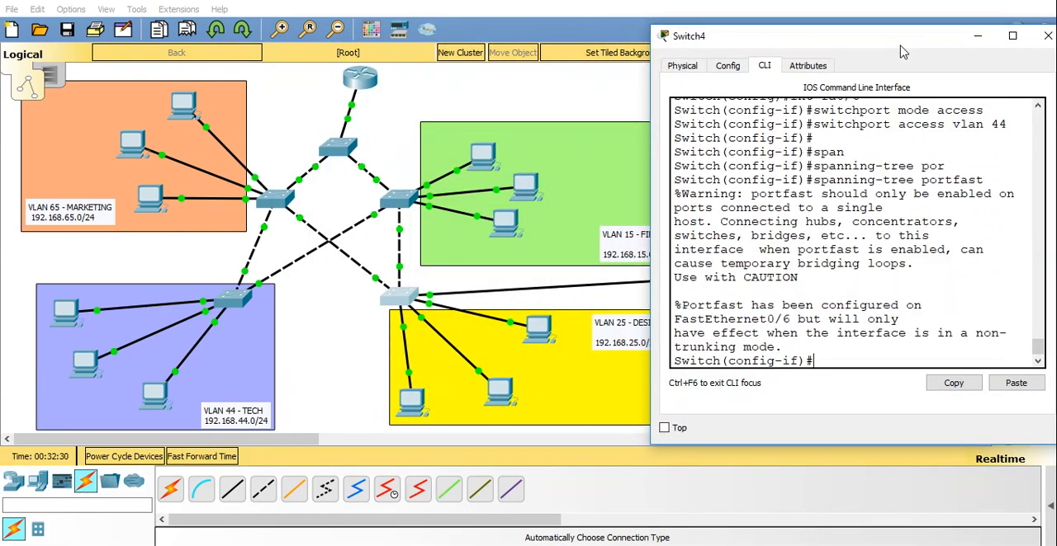
# Enable spanning-tree BPDU guard on Switch4's FastEthernet0/6 and leave configuration mode.
pyautogui.write('spn')
pyautogui.press('BackSpace')
pyautogui.press('Tab')
pyautogui.write('an')
pyautogui.press('Tab')
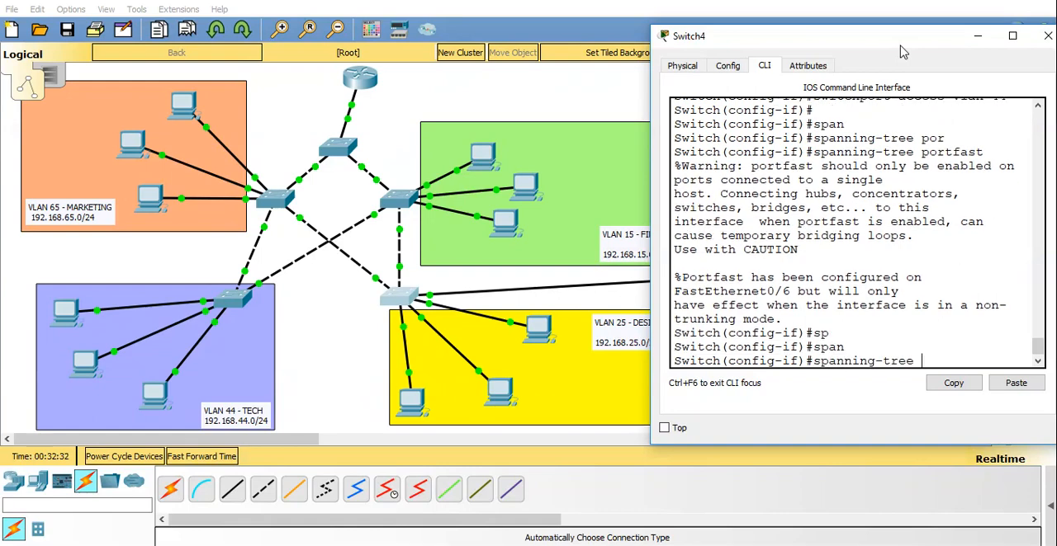
pyautogui.write('bpd')
pyautogui.press('Tab')
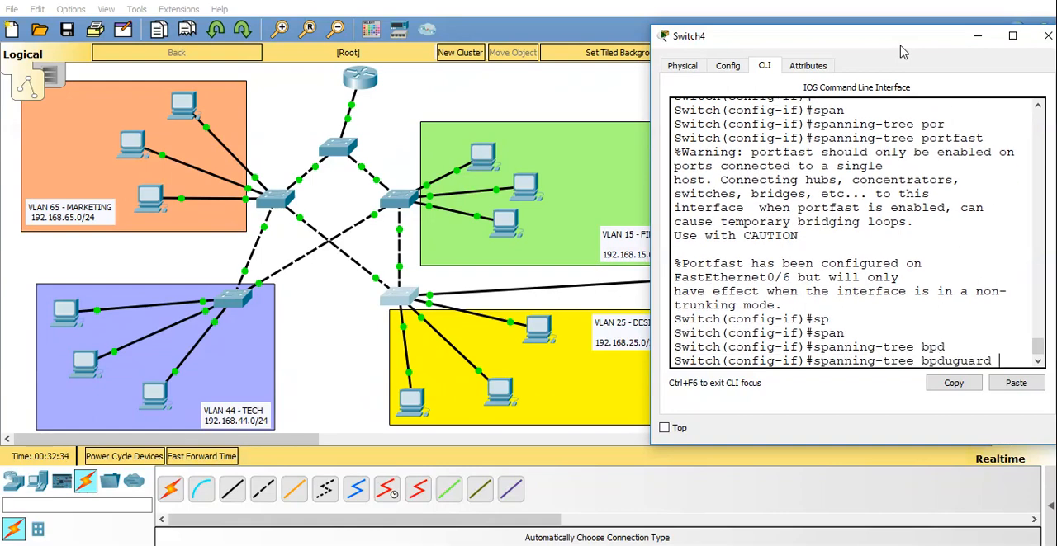
pyautogui.write('en')
pyautogui.press('Tab')
pyautogui.press('Return')
pyautogui.hotkey('ctrl', 'z')
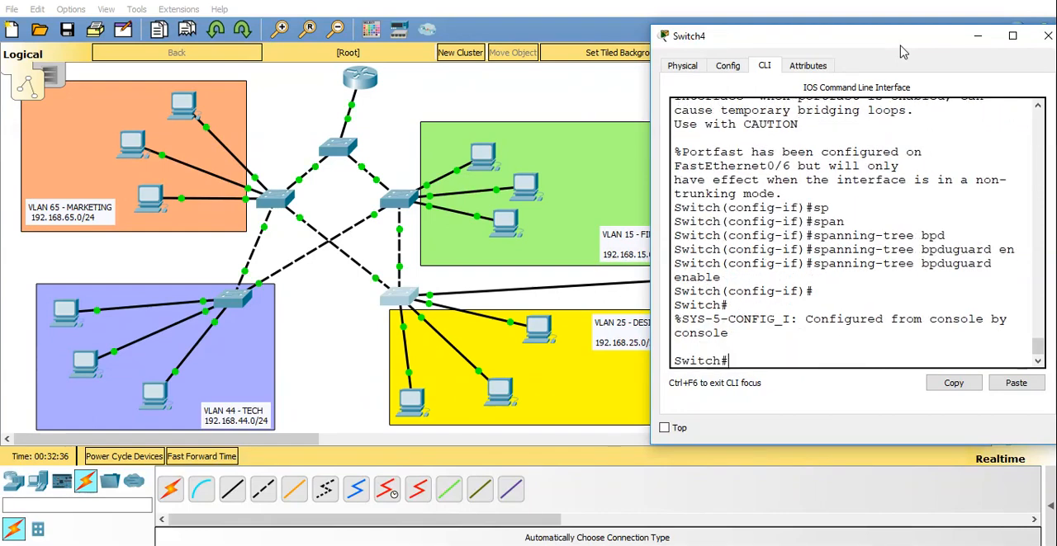
# Open the command prompt on PC12, the new PC attached to Switch4, and check its IP configuration with ipconfig.
pyautogui.click(326, 361)
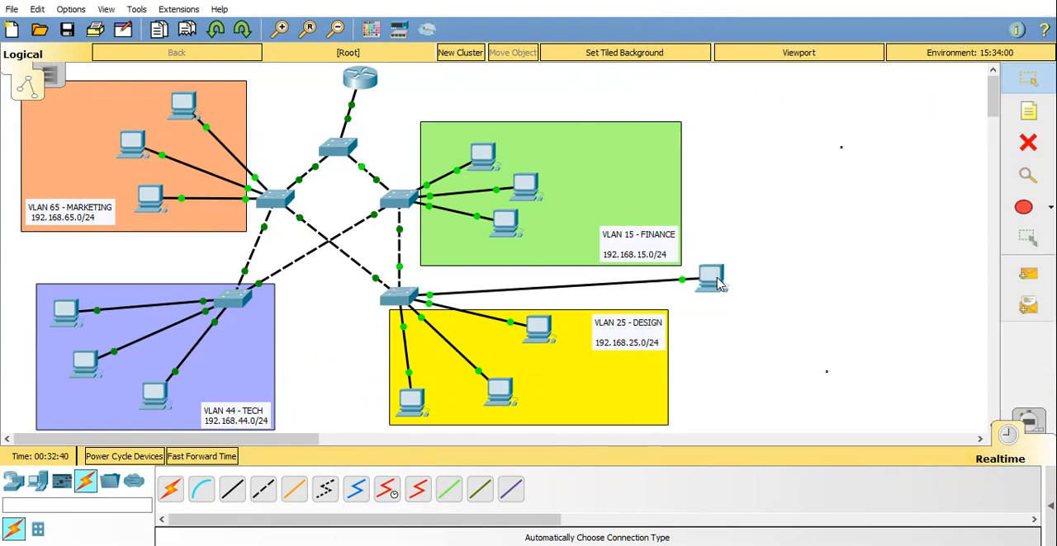
pyautogui.moveTo(718, 284)
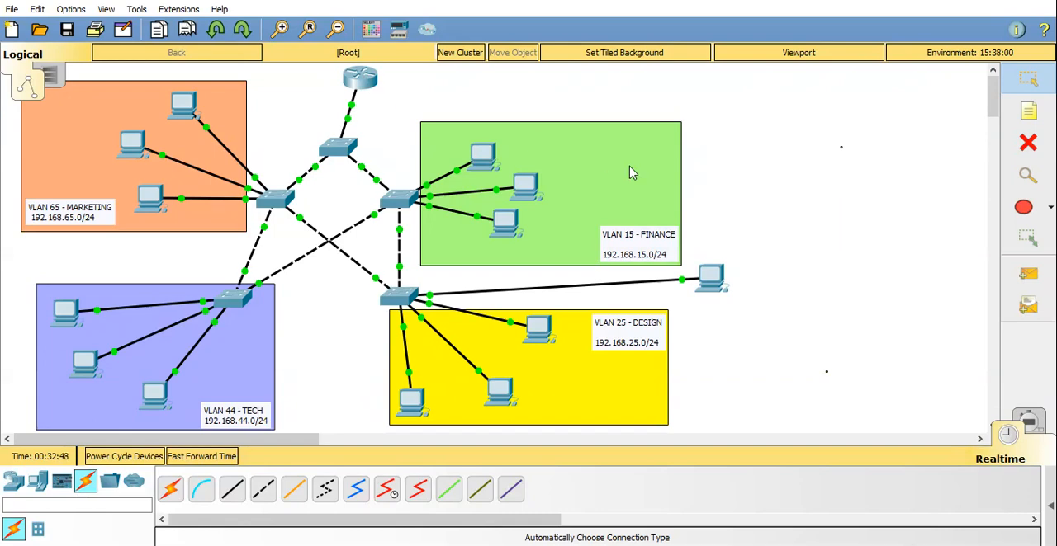
pyautogui.click(723, 283)
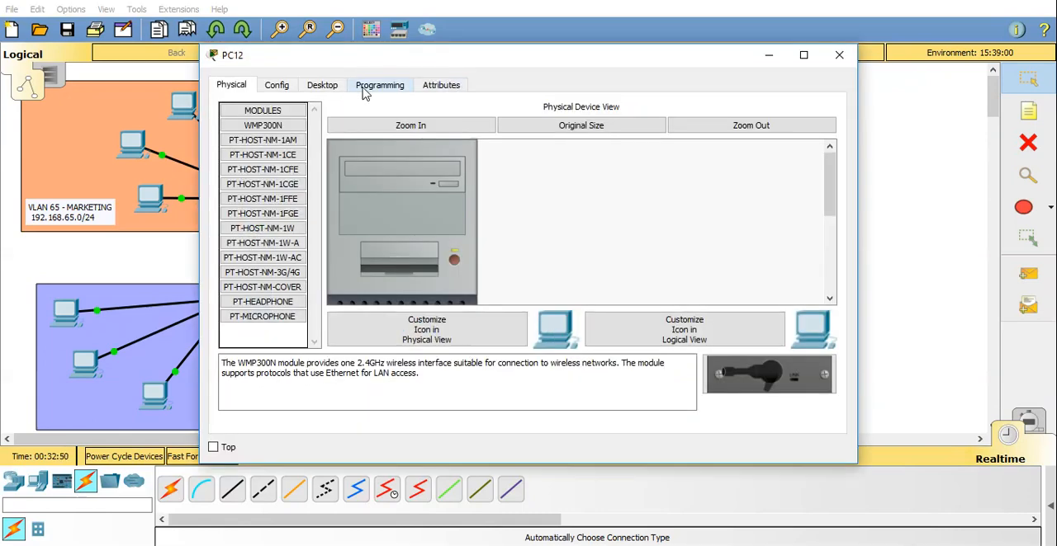
pyautogui.click(330, 86)
pyautogui.click(614, 160)
pyautogui.write('ipconfig')
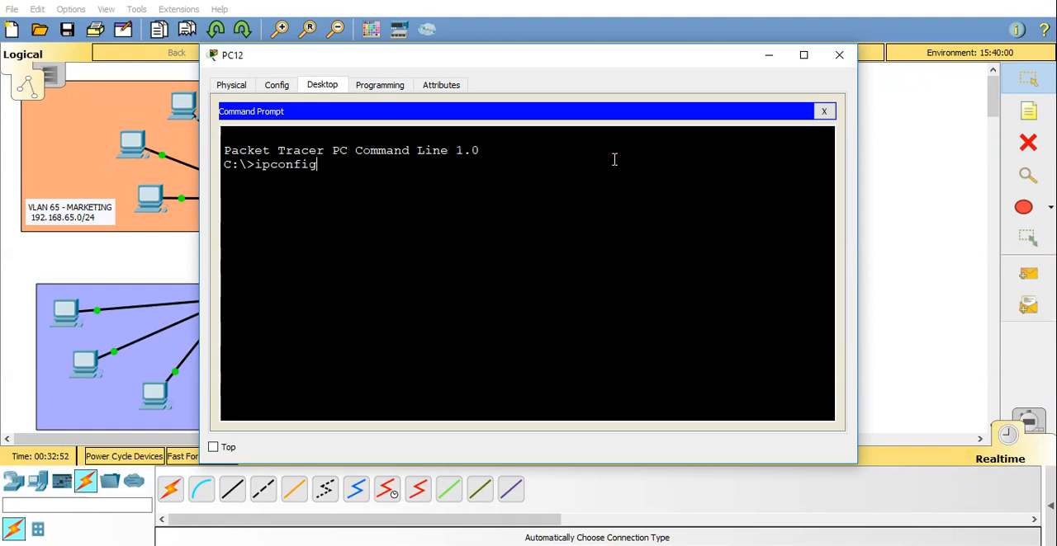
pyautogui.press('Return')
# Request a DHCP address for PC12 with ipconfig /renew and close the PC's window.
pyautogui.write('ipconfig /renew')
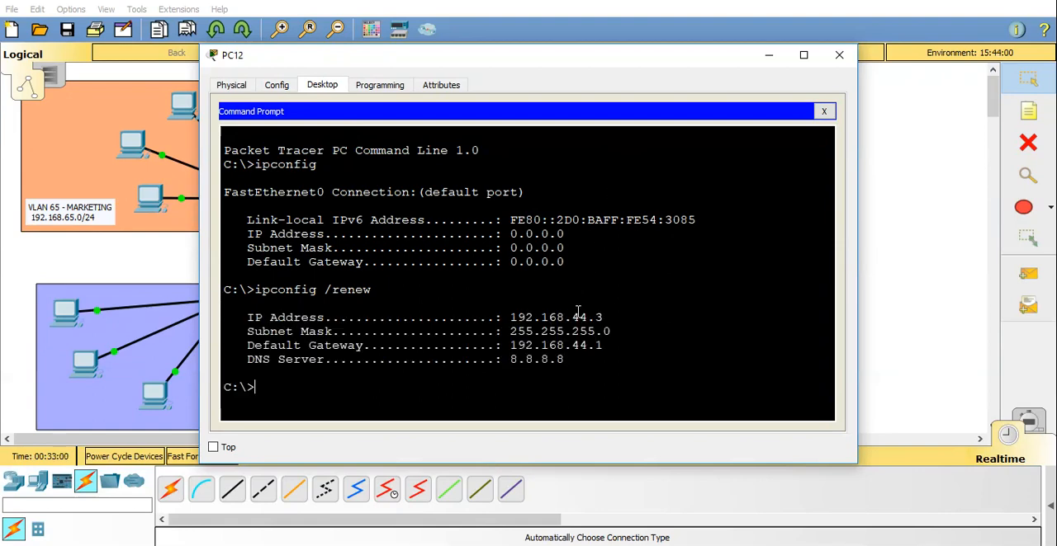
pyautogui.click(824, 111)
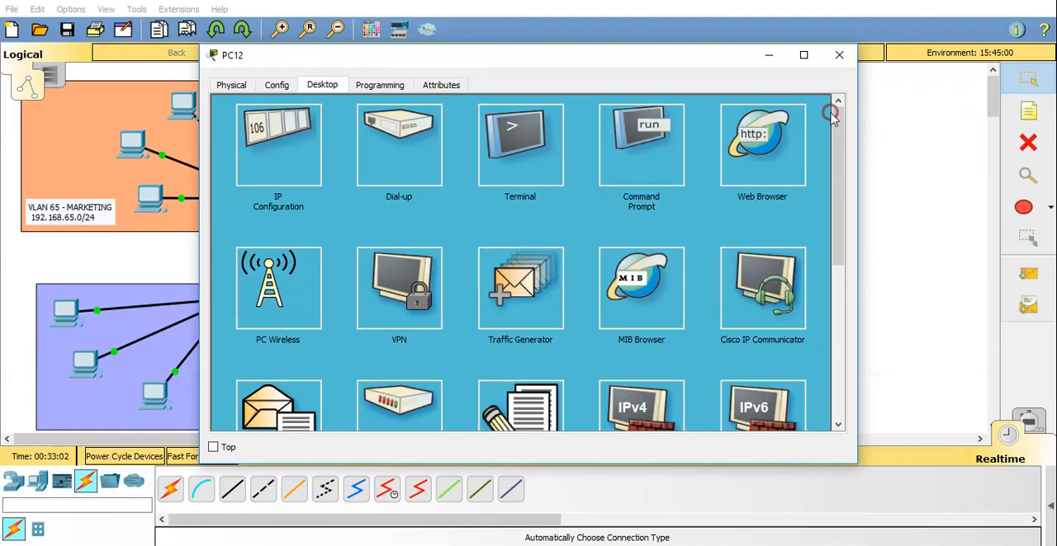
pyautogui.click(839, 55)
# Open the router's CLI and stop the paged configuration listing to return to the R1 prompt.
pyautogui.click(356, 81)
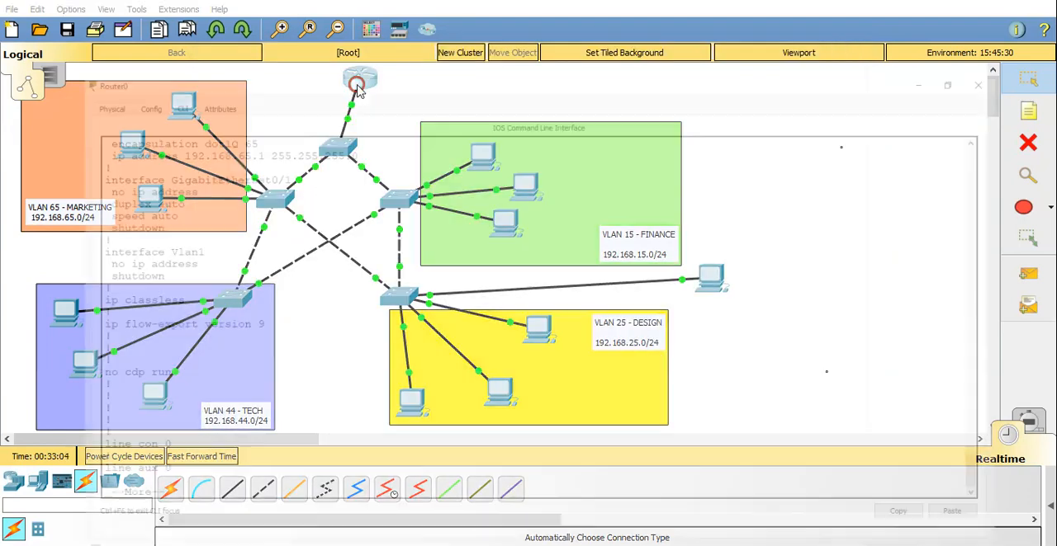
pyautogui.click(139, 447)
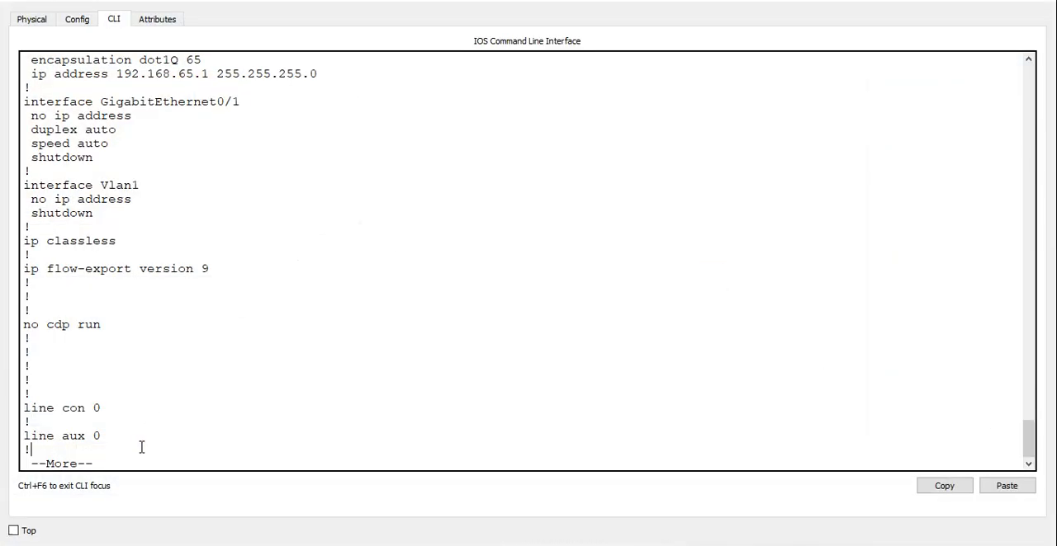
pyautogui.hotkey('ctrl', 'c')
pyautogui.hotkey('ctrl', 'c')
# List R1's DHCP leases with show ip dhcp binding, highlight the 192.168.15.2 entry, and close the router window.
pyautogui.write('shjw')
pyautogui.press('BackSpace')
pyautogui.press('BackSpace')
pyautogui.write('ow')
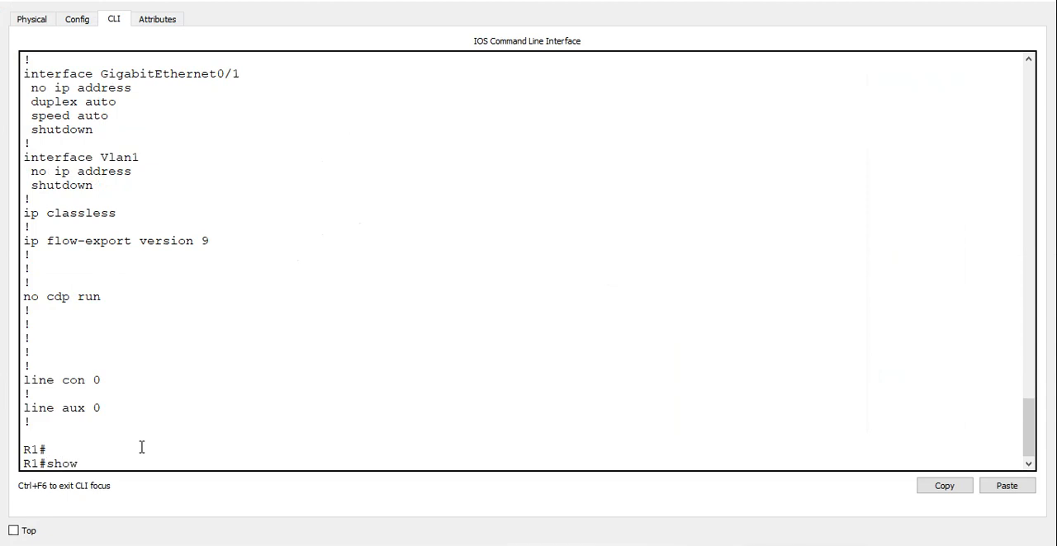
pyautogui.write(' ip dhc')
pyautogui.press('Tab')
pyautogui.write('bind')
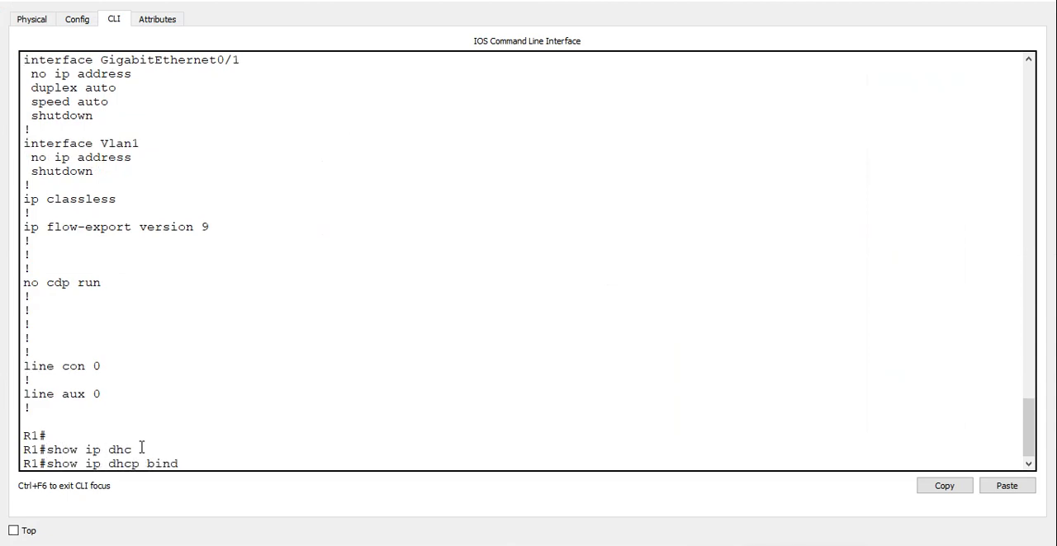
pyautogui.press('Tab')
pyautogui.press('Return')
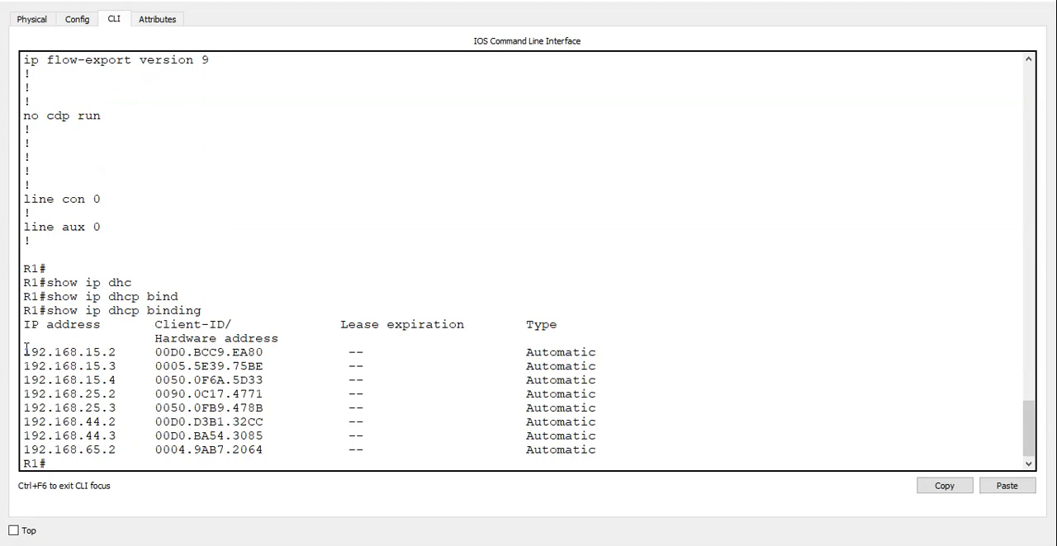
pyautogui.moveTo(26, 350)
pyautogui.mouseDown()
pyautogui.moveTo(262, 366)
pyautogui.moveTo(270, 350)
pyautogui.moveTo(159, 345)
pyautogui.mouseUp()
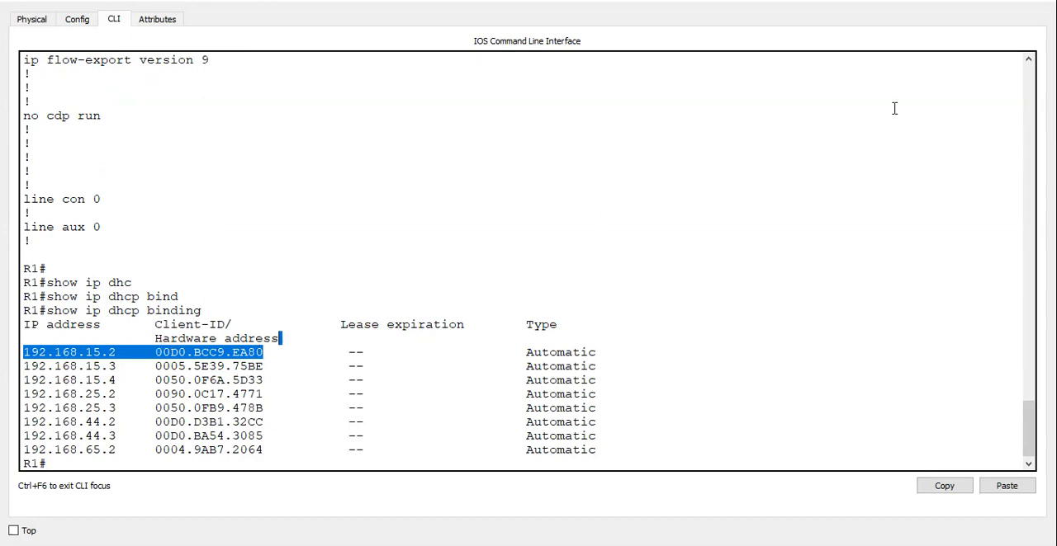
pyautogui.click(979, 0)
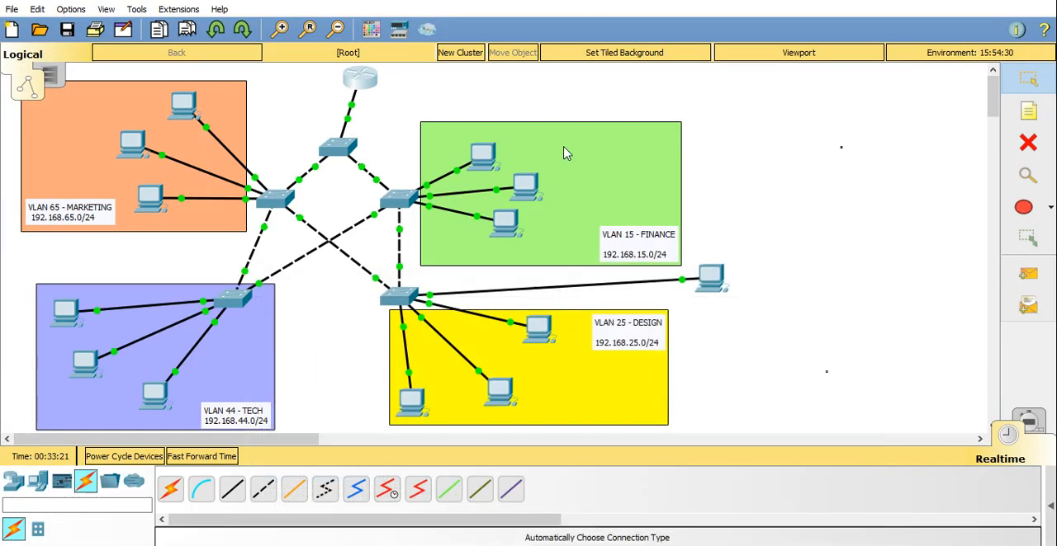
# Run ipconfig /all on PC8 in VLAN 15, highlight its physical address line, and return to the topology.
pyautogui.click(484, 150)
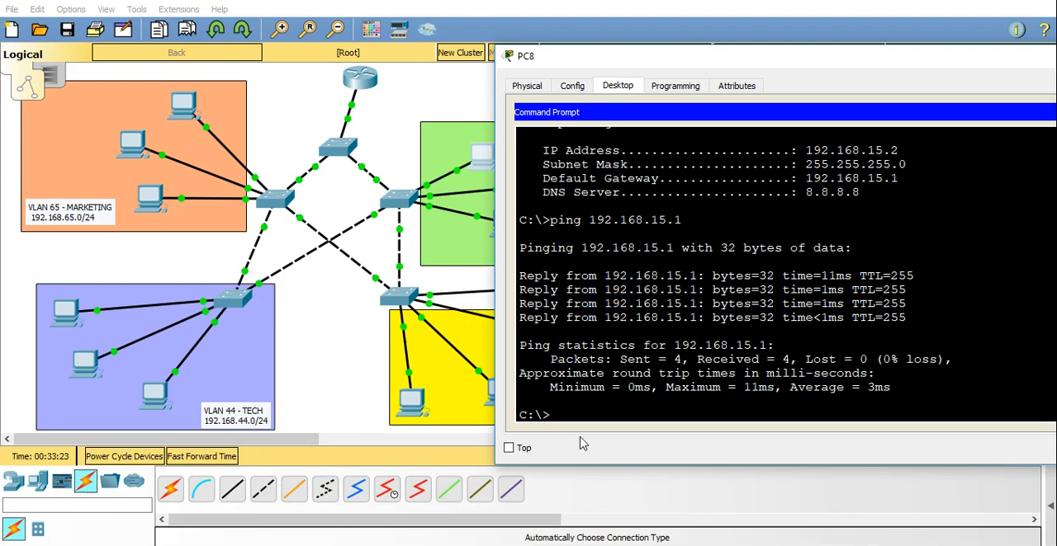
pyautogui.write('ipconfig /all')
pyautogui.press('Return')
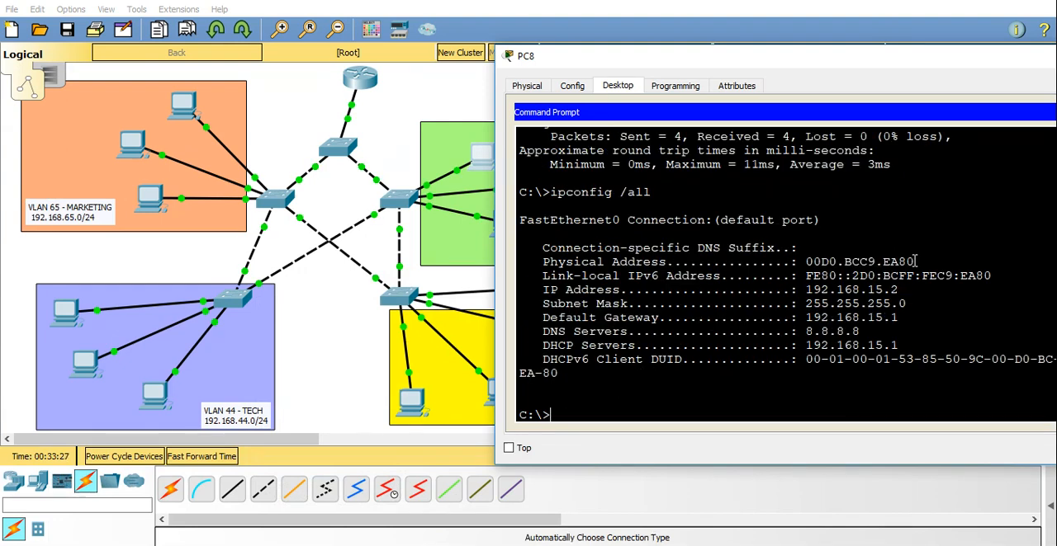
pyautogui.moveTo(913, 261); pyautogui.dragTo(542, 263)
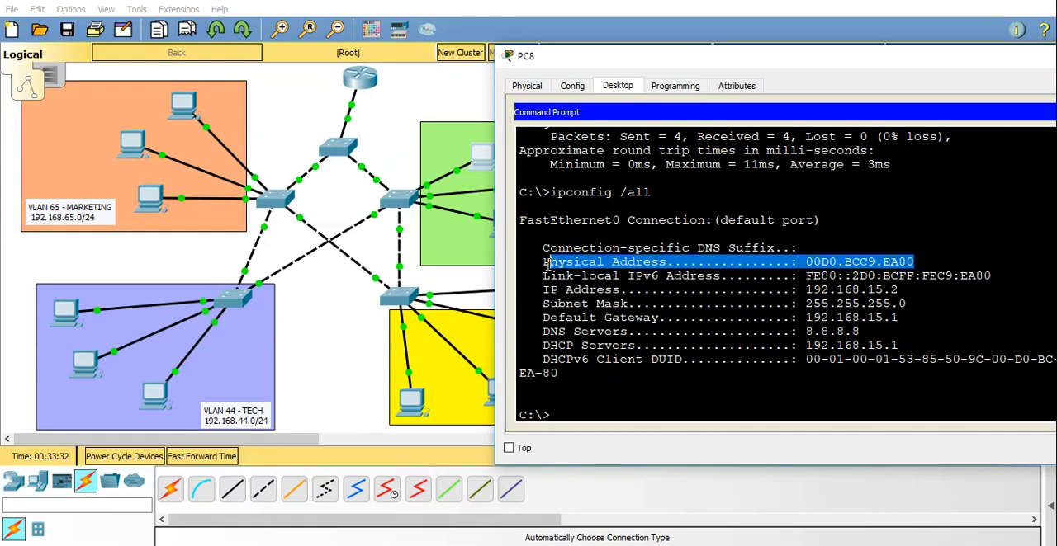
pyautogui.click(348, 337)
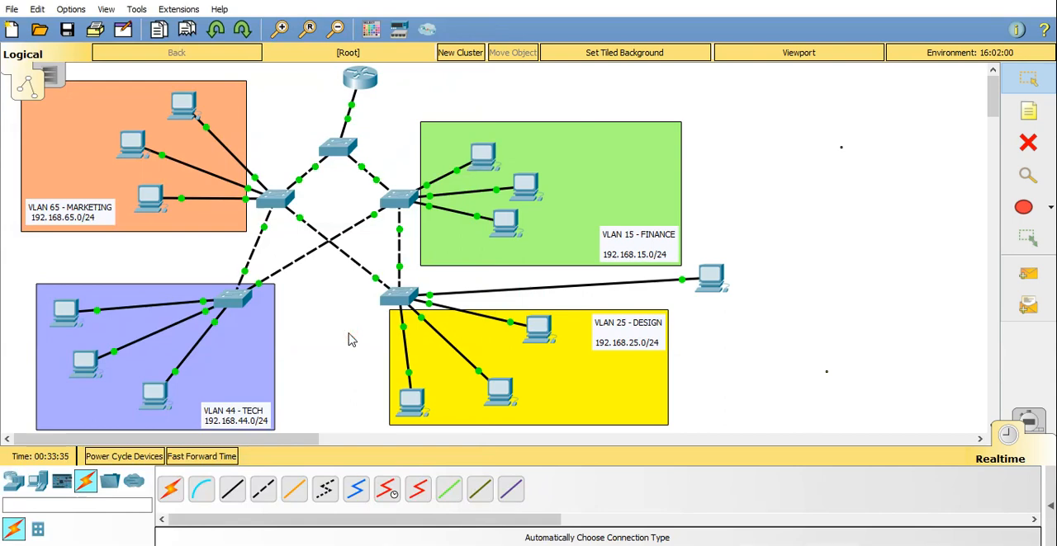